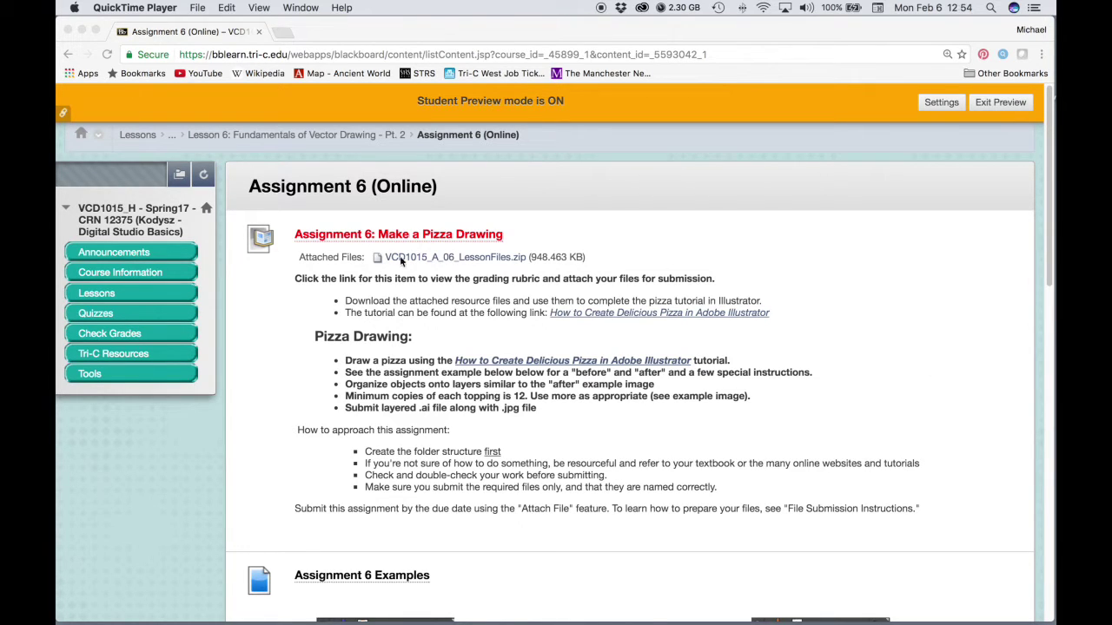
# Bring Chrome forward and scroll to the Assignment 6 Examples with the Start and End pizza images.
pyautogui.click(1048, 121)
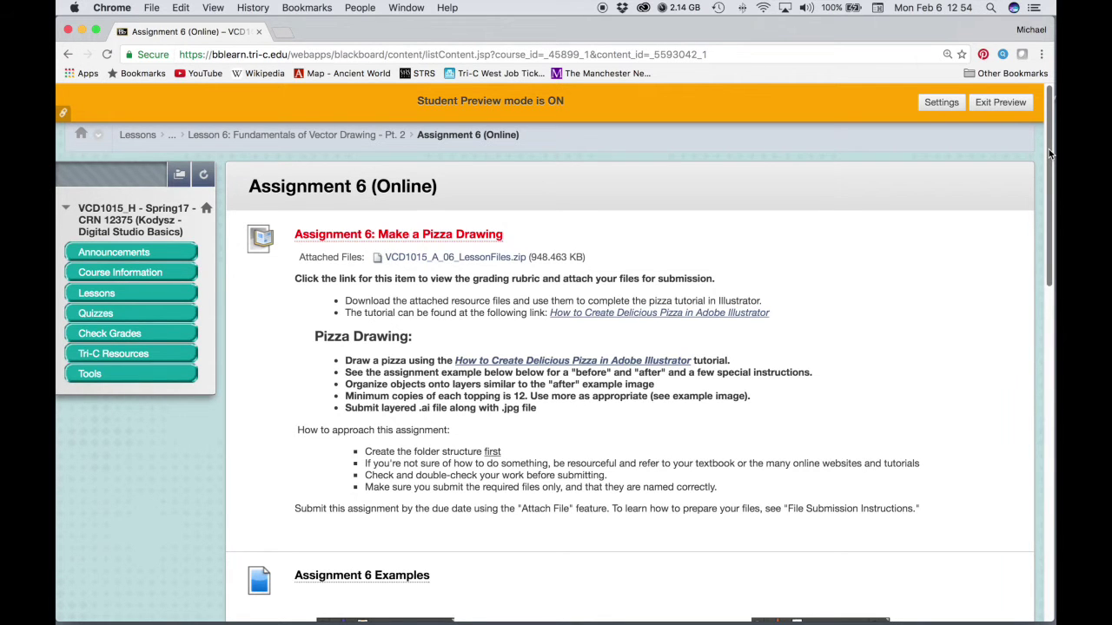
pyautogui.moveTo(1048, 149); pyautogui.dragTo(1039, 318)
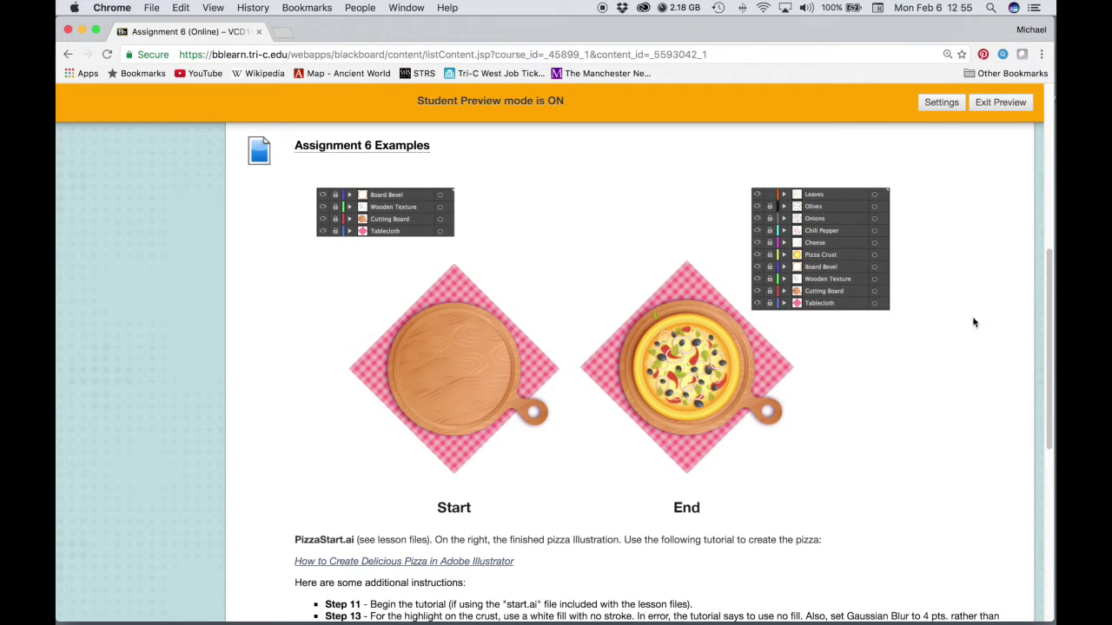
# Read through the Step notes and Submission Instructions, then return to the top of Assignment 6.
pyautogui.moveTo(1044, 265); pyautogui.dragTo(1029, 379)
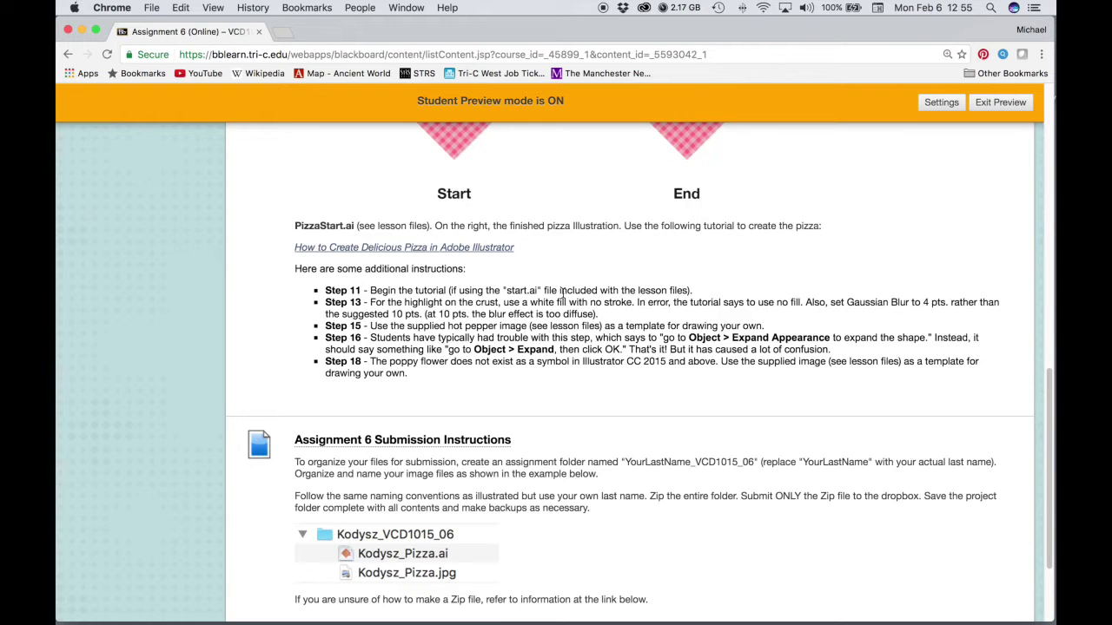
pyautogui.moveTo(1046, 396); pyautogui.dragTo(1036, 287)
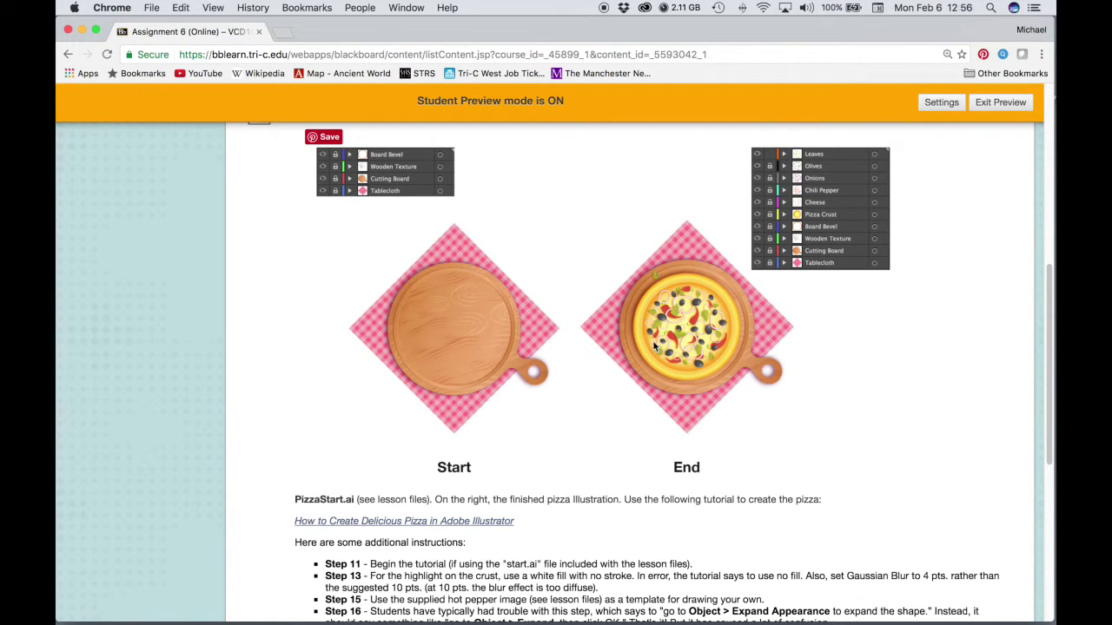
pyautogui.moveTo(1043, 273); pyautogui.dragTo(1037, 363)
pyautogui.scroll(-2, 1036, 363)
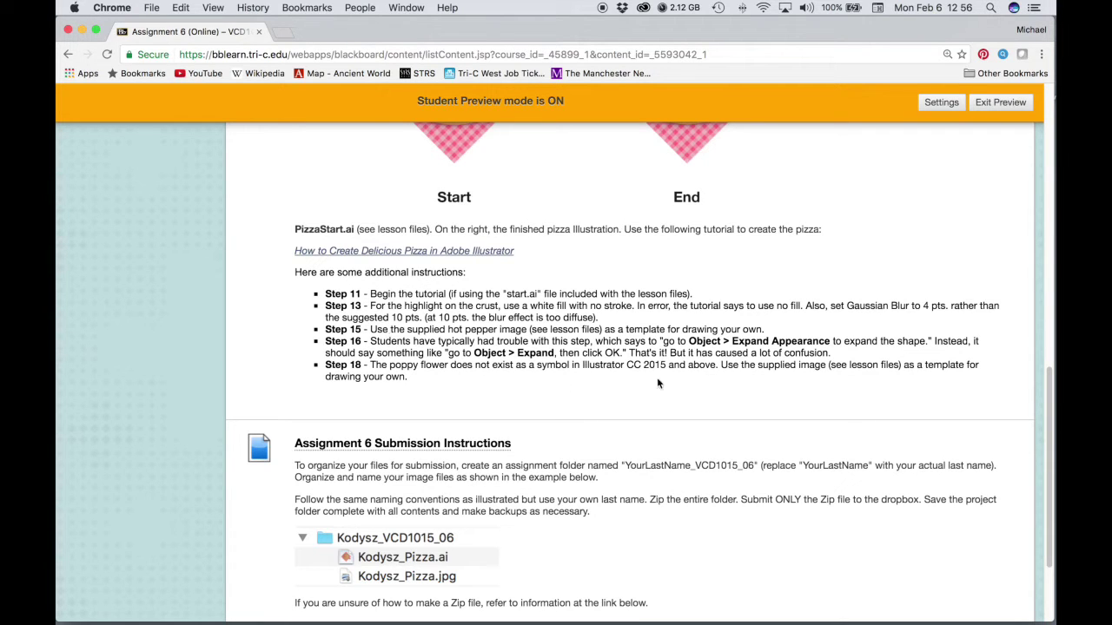
pyautogui.moveTo(1049, 380); pyautogui.dragTo(684, 499)
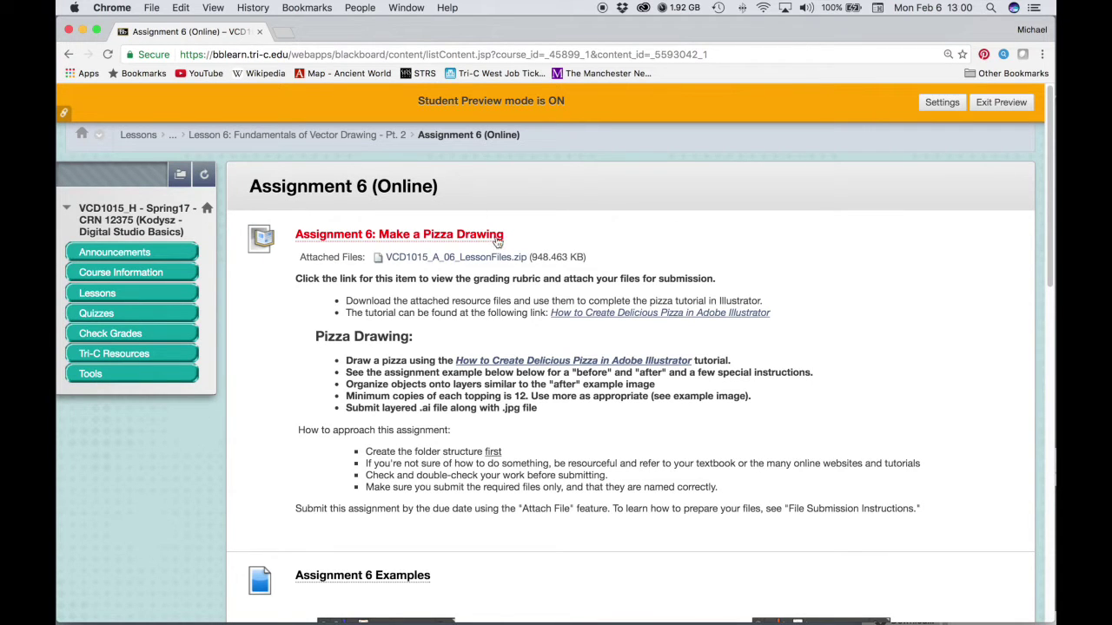
# Download VCD1015_A_06_LessonFiles.zip and move the extracted folder onto the desktop.
pyautogui.click(480, 258)
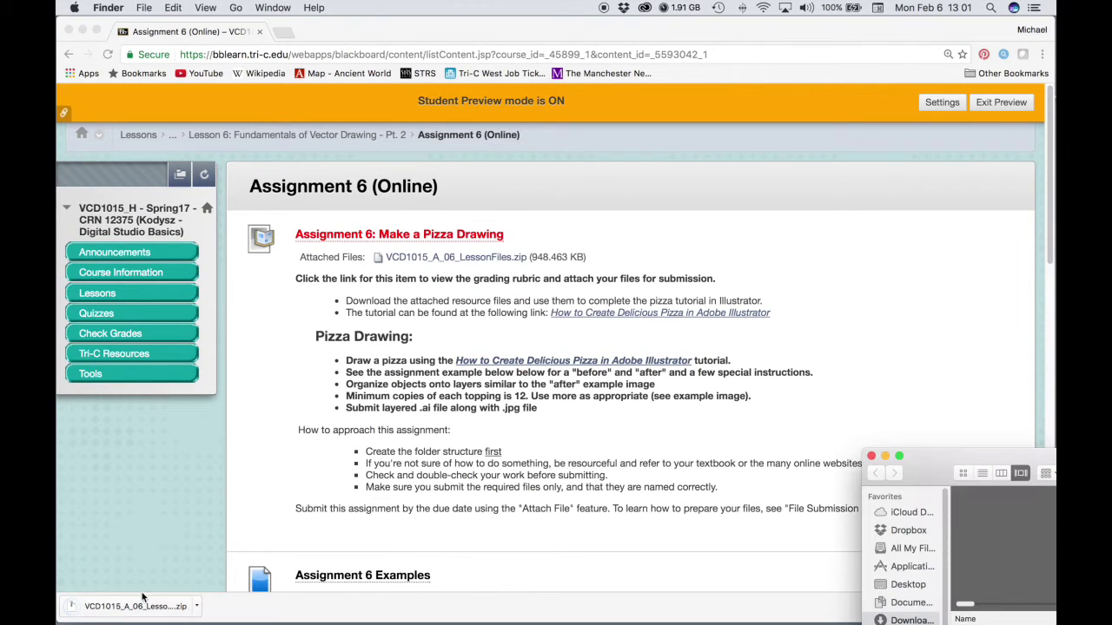
pyautogui.moveTo(854, 33); pyautogui.dragTo(529, 210)
pyautogui.moveTo(911, 457); pyautogui.dragTo(916, 414)
pyautogui.moveTo(979, 590); pyautogui.dragTo(790, 174)
pyautogui.moveTo(943, 426); pyautogui.dragTo(951, 444)
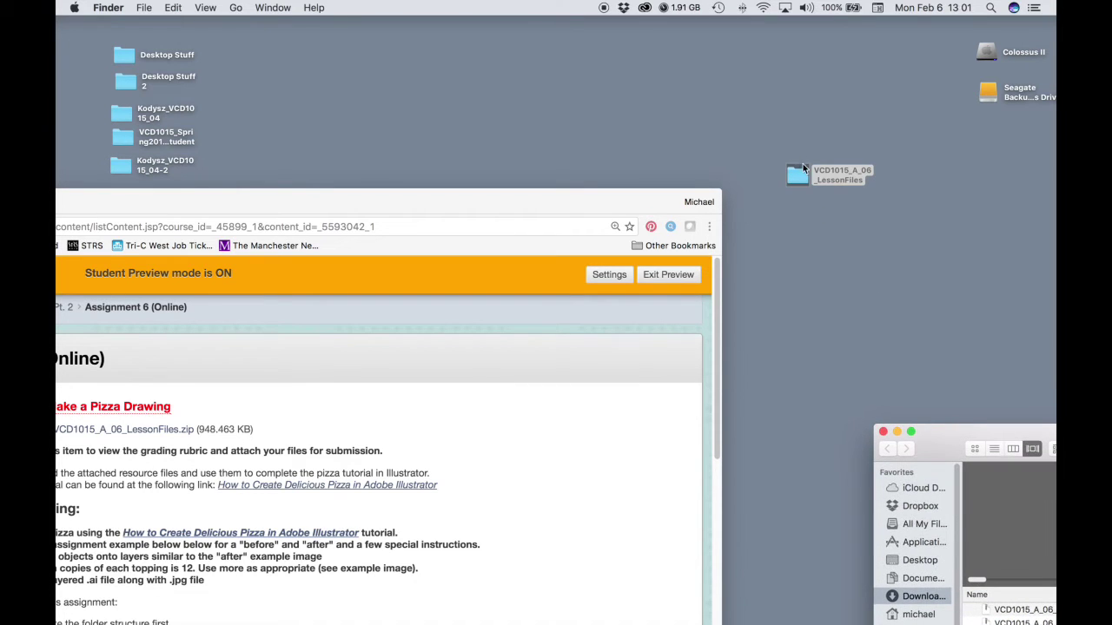
pyautogui.moveTo(799, 174); pyautogui.dragTo(548, 84)
pyautogui.click(559, 205)
pyautogui.moveTo(559, 205); pyautogui.dragTo(627, 233)
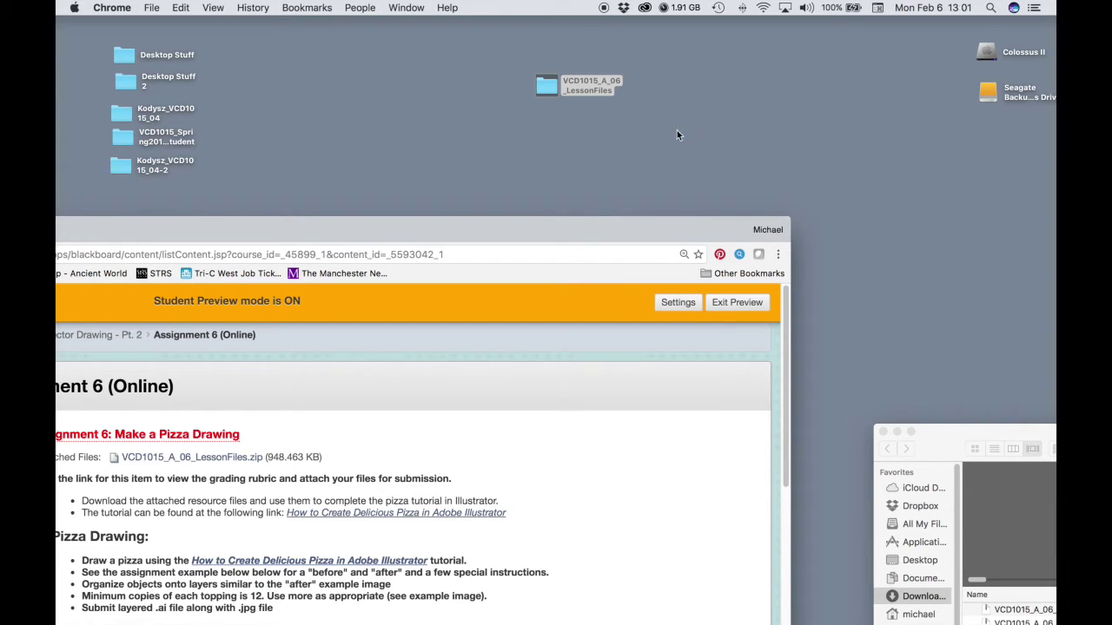
# Open the lesson files folder and preview PizzaLeaf.jpg and PizzaStart.ai.
pyautogui.doubleClick(549, 85)
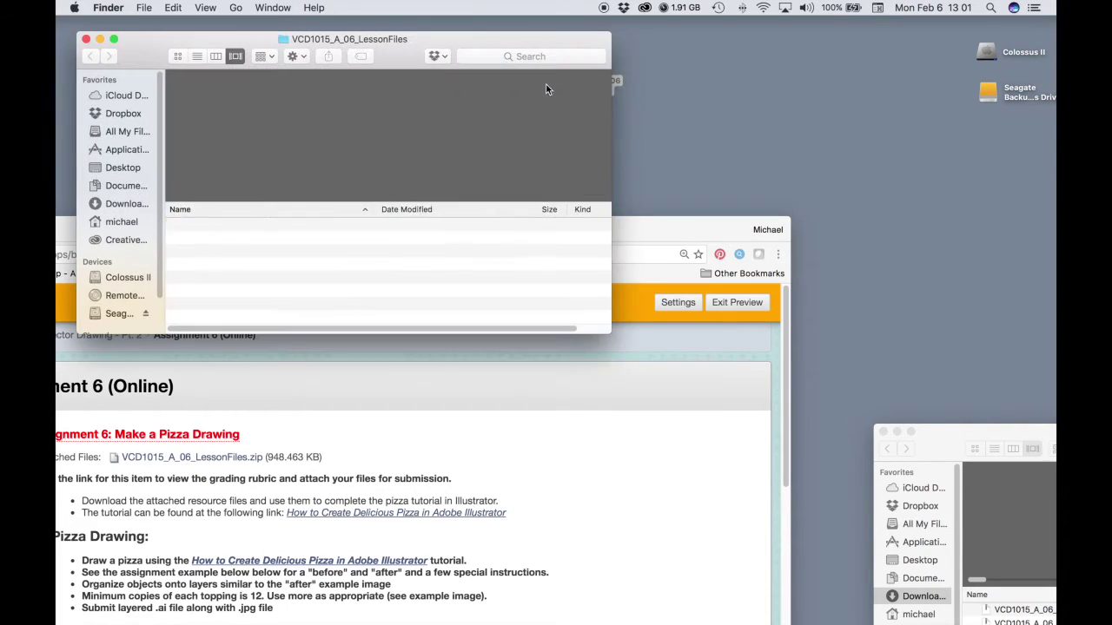
pyautogui.moveTo(486, 35); pyautogui.dragTo(572, 35)
pyautogui.moveTo(674, 325); pyautogui.dragTo(524, 348)
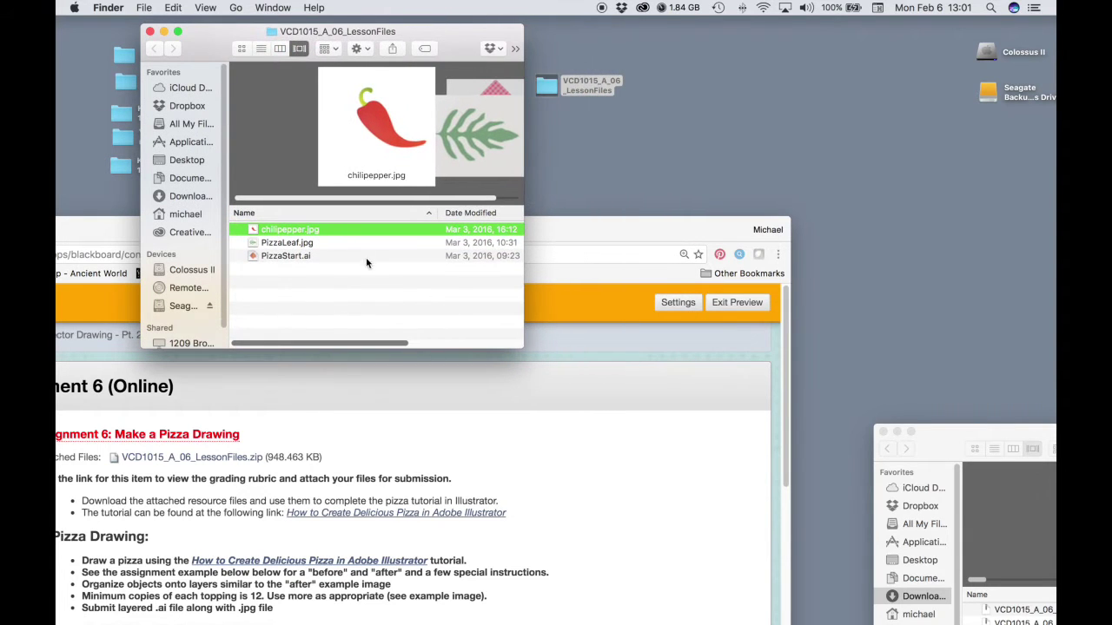
pyautogui.click(293, 245)
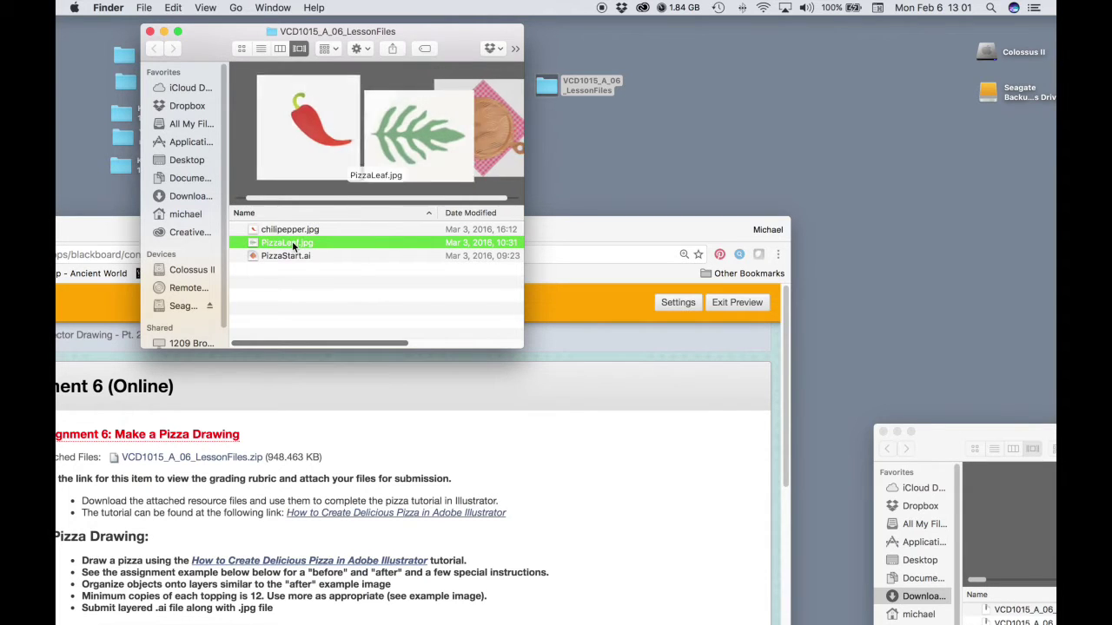
pyautogui.click(288, 255)
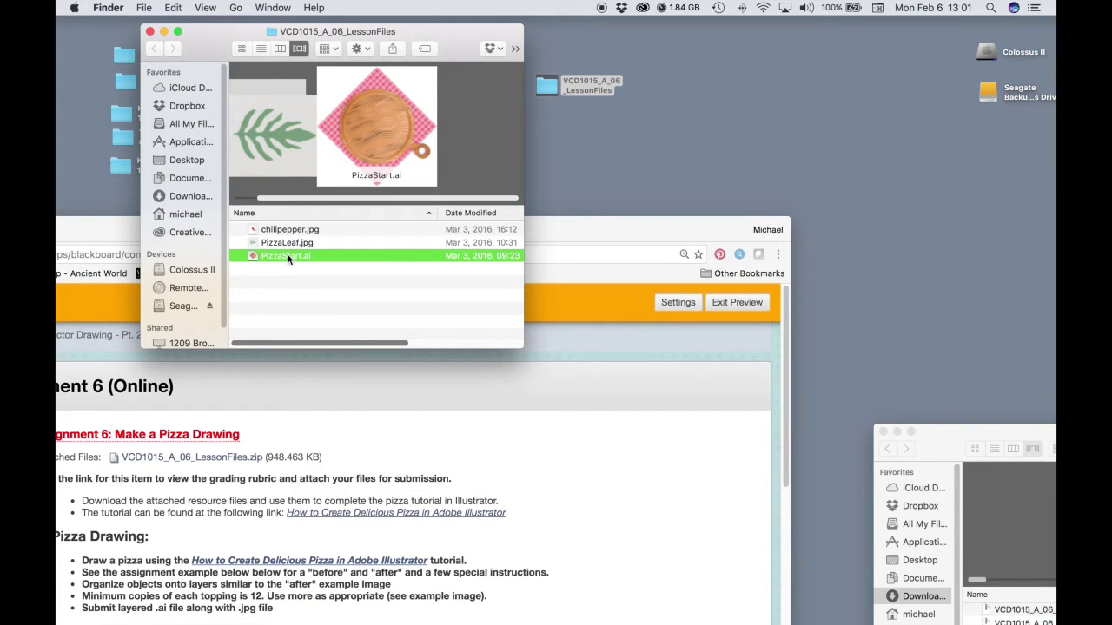
pyautogui.click(822, 62)
# Create a new desktop folder named the student's last name plus _VCD1015_06.
pyautogui.rightClick(816, 69)
pyautogui.click(850, 72)
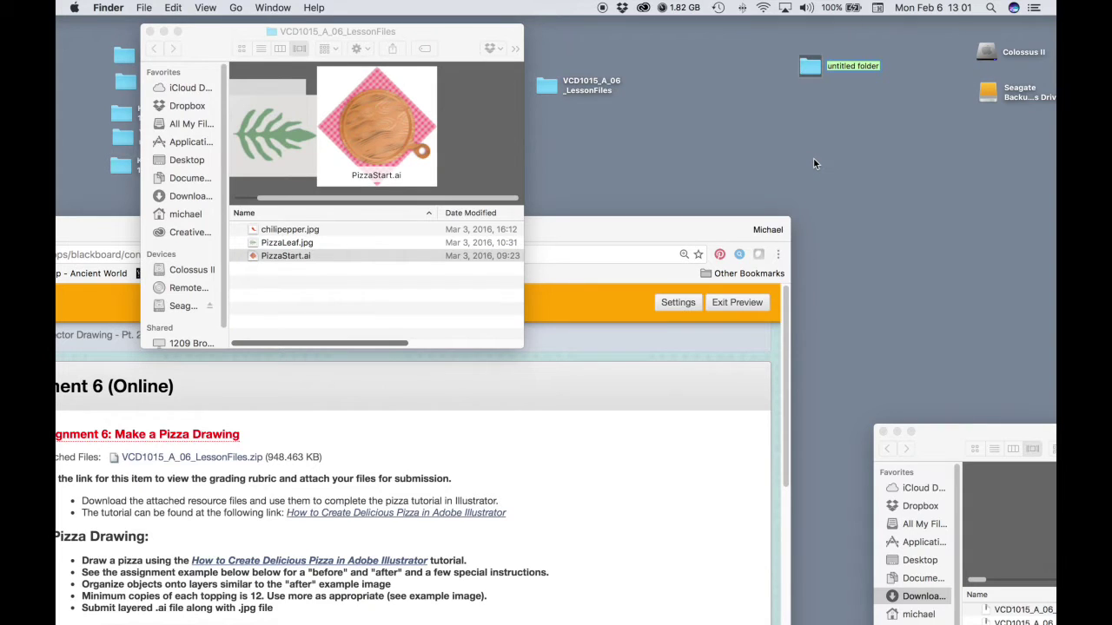
pyautogui.write('kodysz_VCD1015')
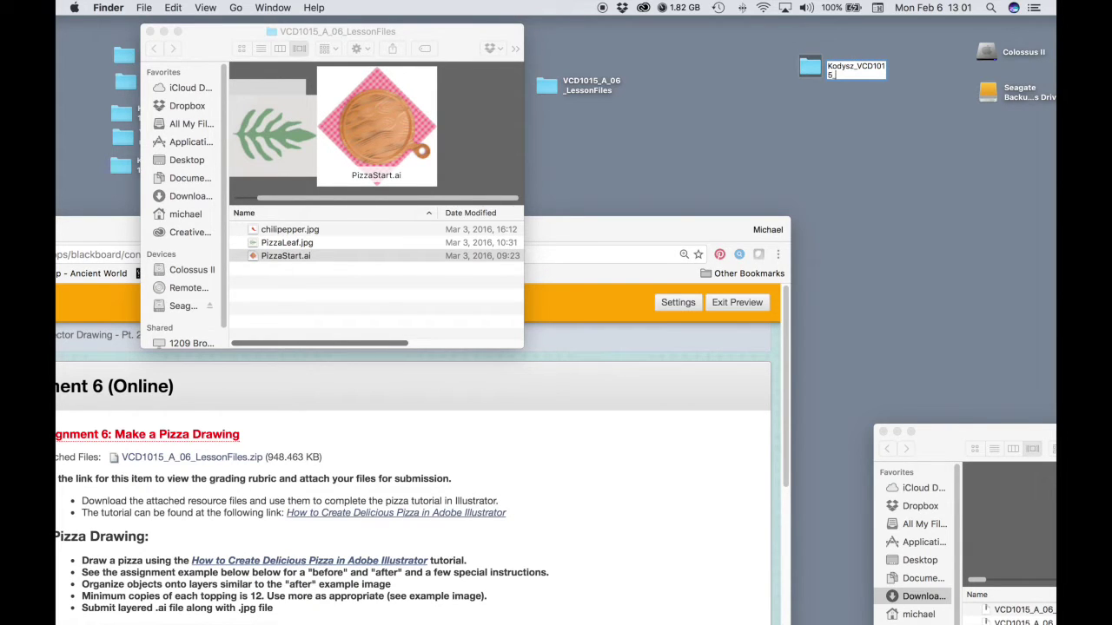
pyautogui.write('_06')
pyautogui.press('Return')
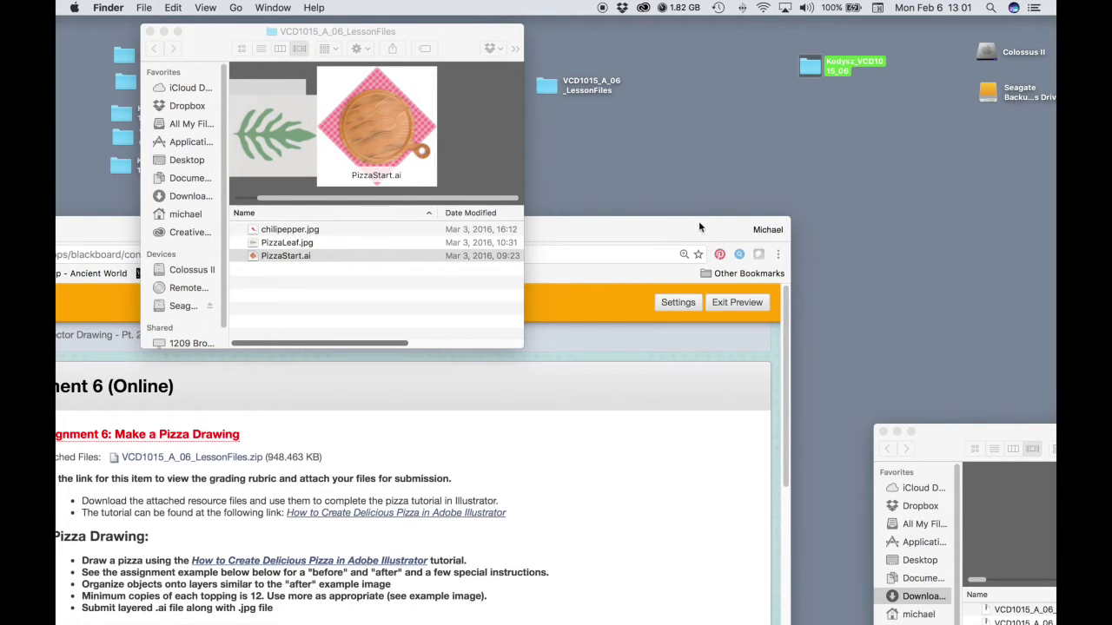
pyautogui.moveTo(699, 223); pyautogui.dragTo(929, 128)
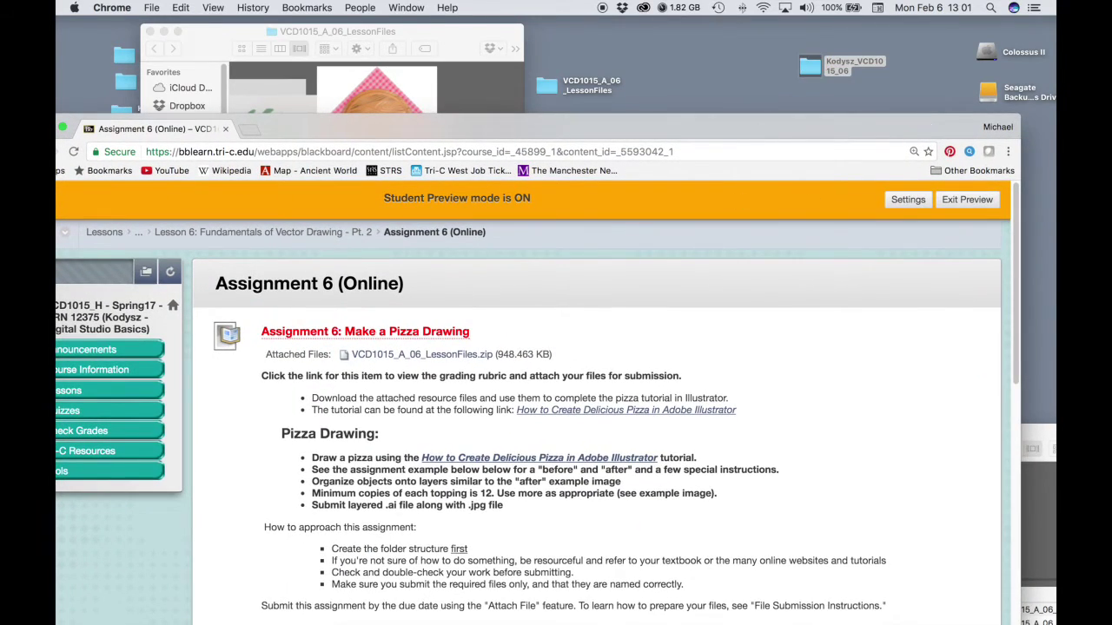
pyautogui.moveTo(660, 621)
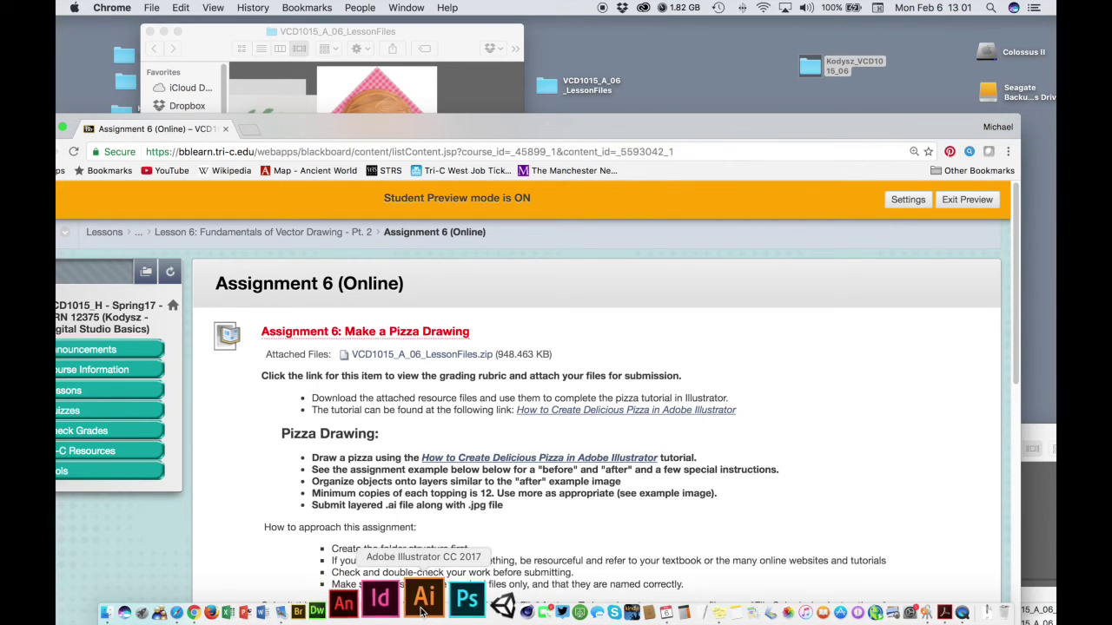
# Launch Illustrator and open PizzaStart.ai from Desktop > VCD1015_A_06_LessonFiles.
pyautogui.click(423, 612)
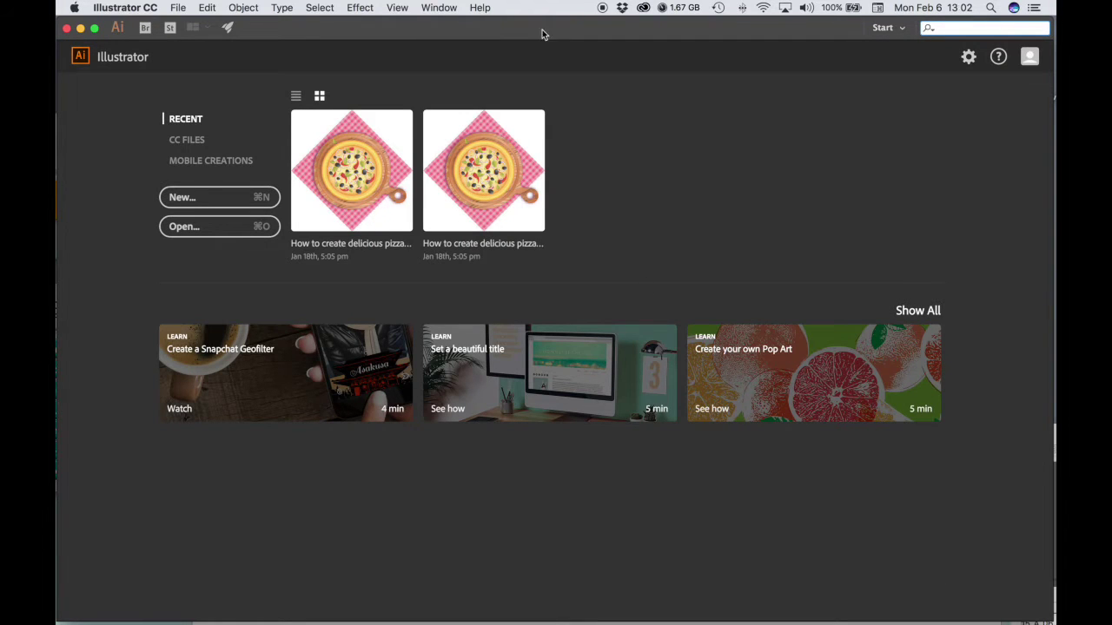
pyautogui.click(173, 5)
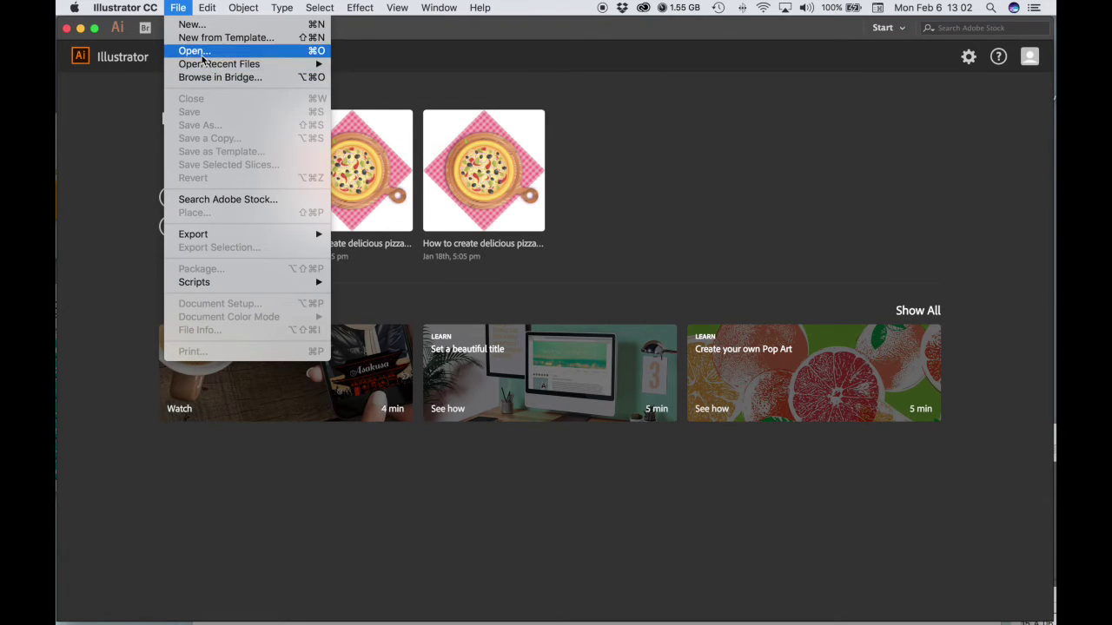
pyautogui.click(665, 223)
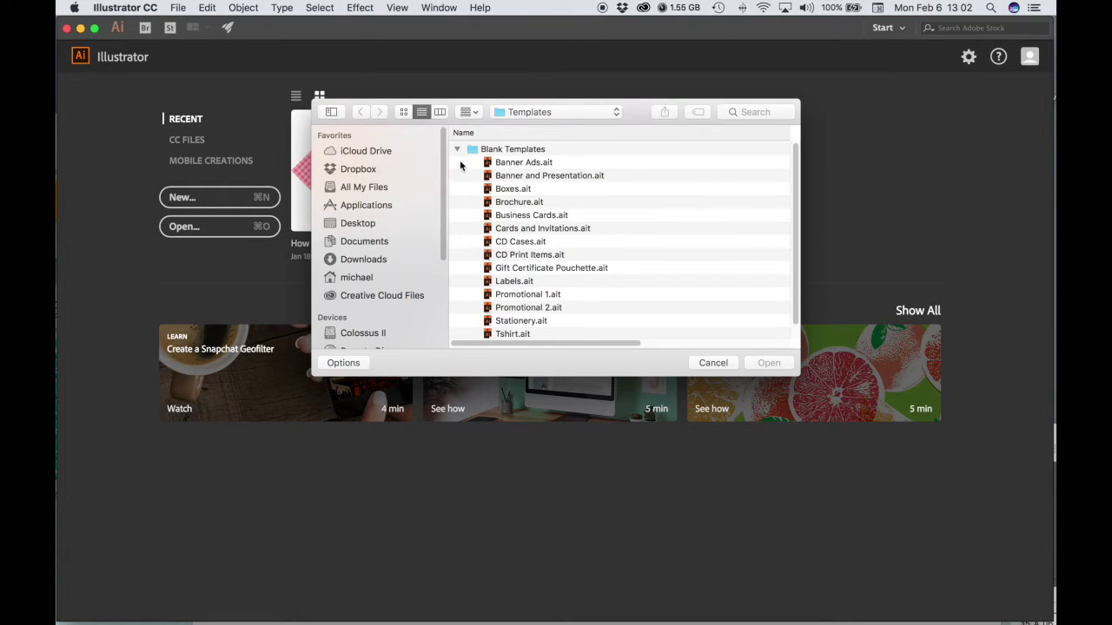
pyautogui.click(456, 149)
pyautogui.click(357, 228)
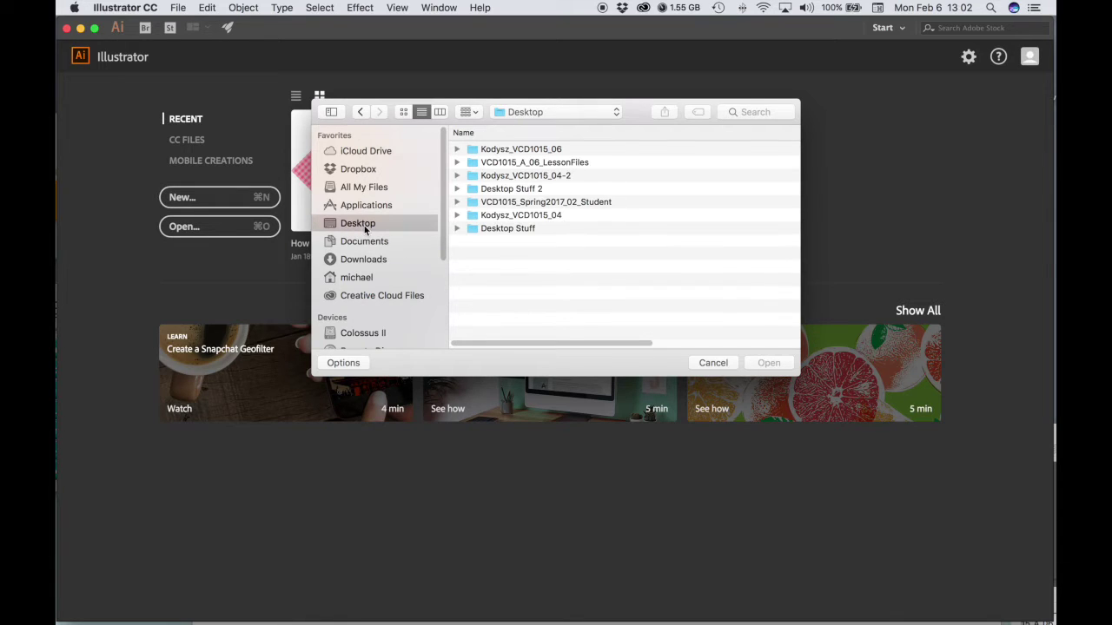
pyautogui.doubleClick(522, 163)
pyautogui.click(507, 178)
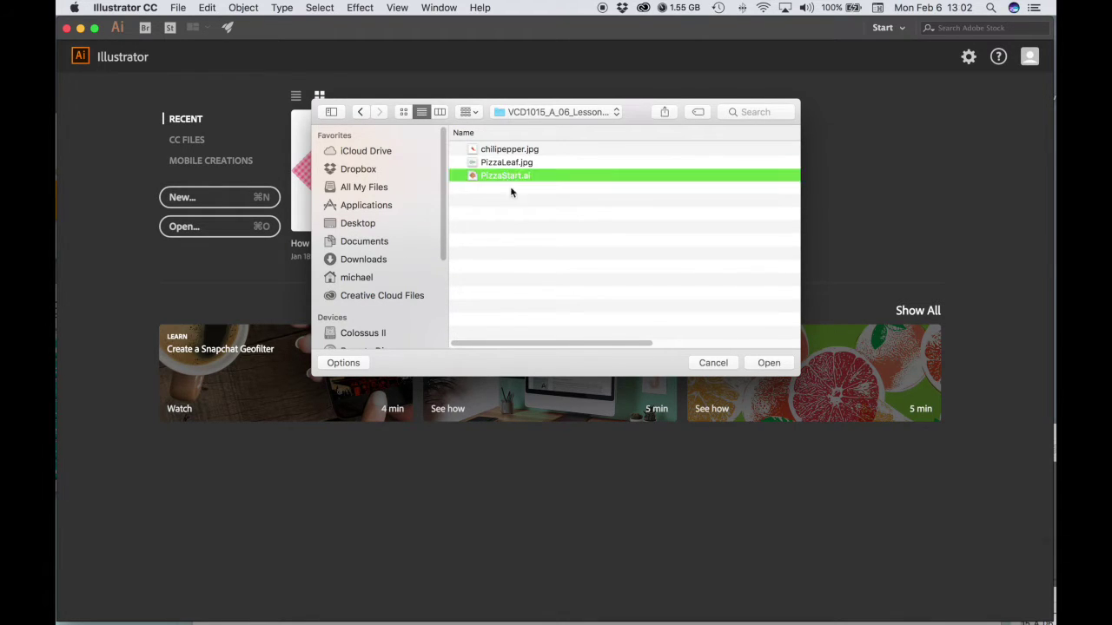
pyautogui.click(761, 368)
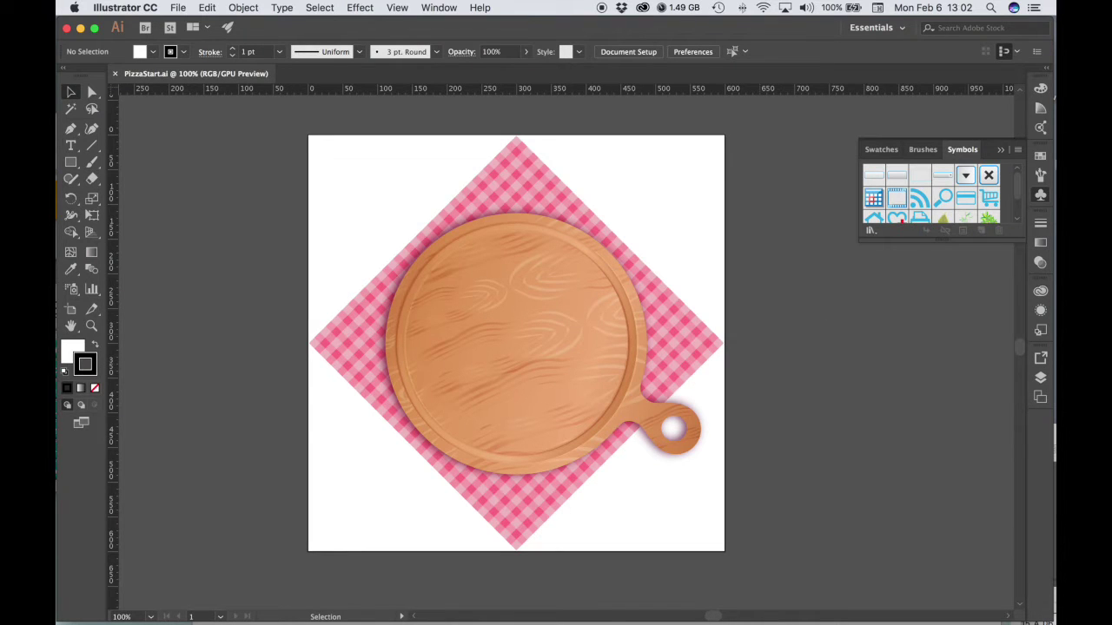
# Collapse the Symbols panel and start Save As into the new _VCD1015_06 desktop folder.
pyautogui.click(1041, 196)
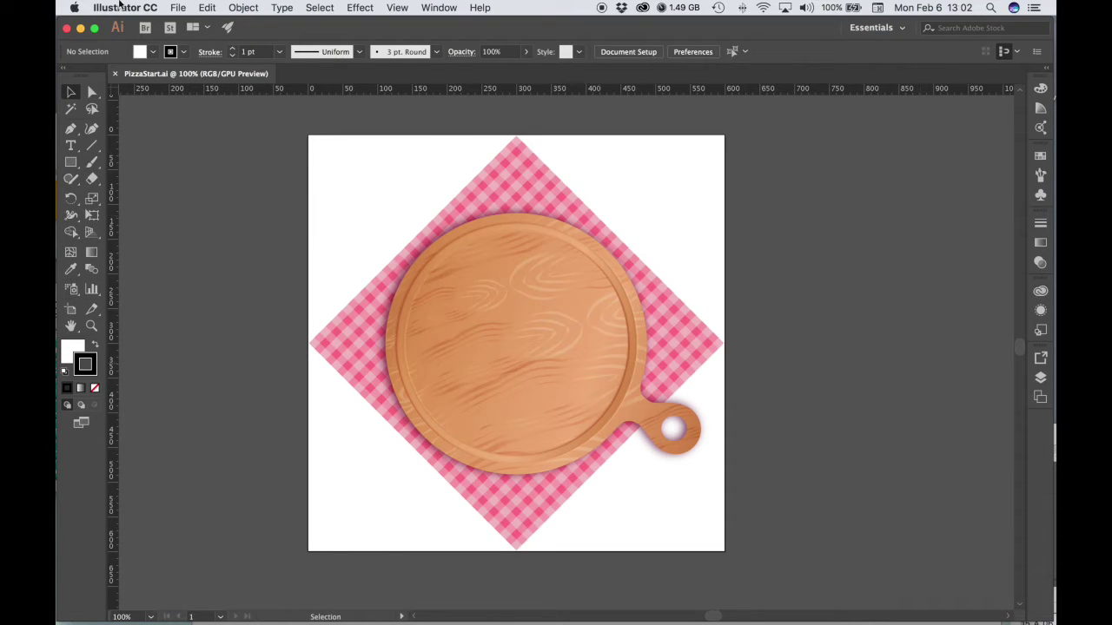
pyautogui.click(179, 7)
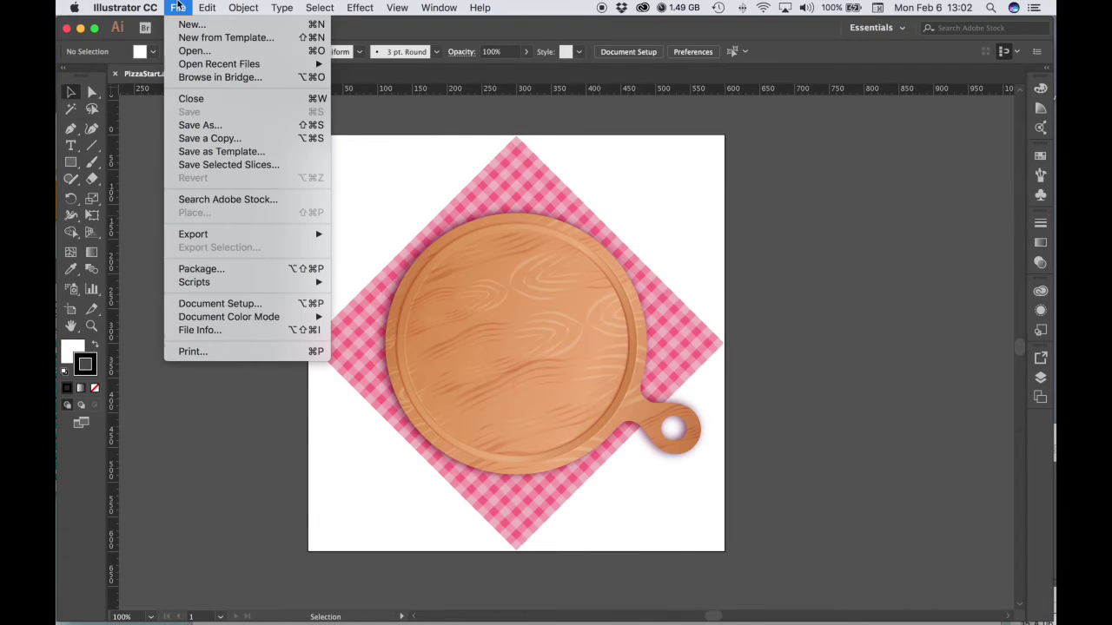
pyautogui.click(200, 125)
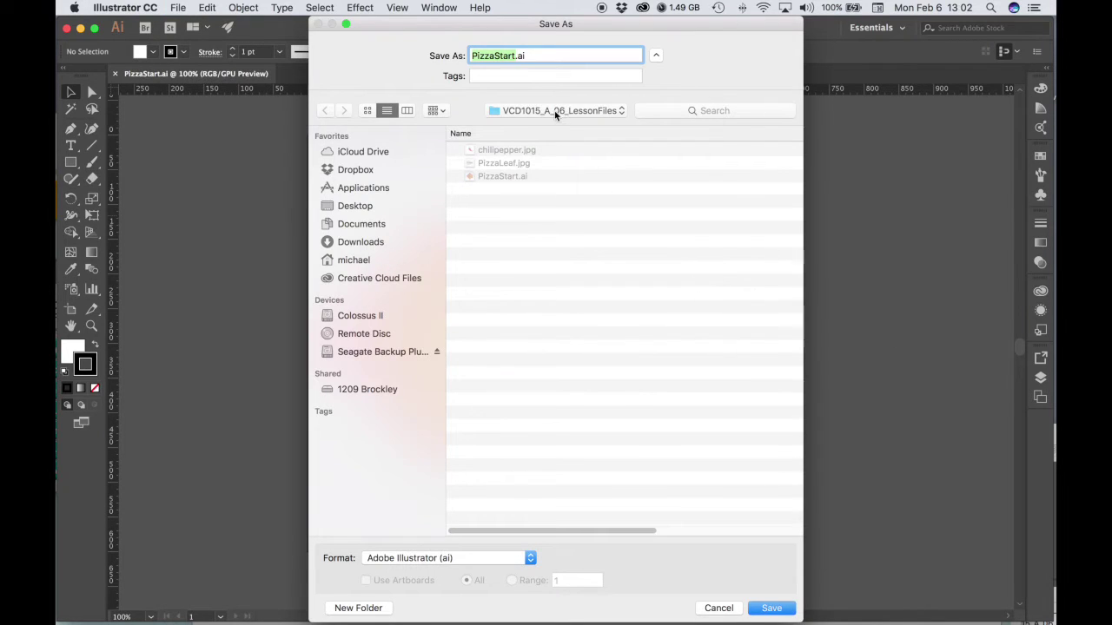
pyautogui.click(557, 112)
pyautogui.click(551, 122)
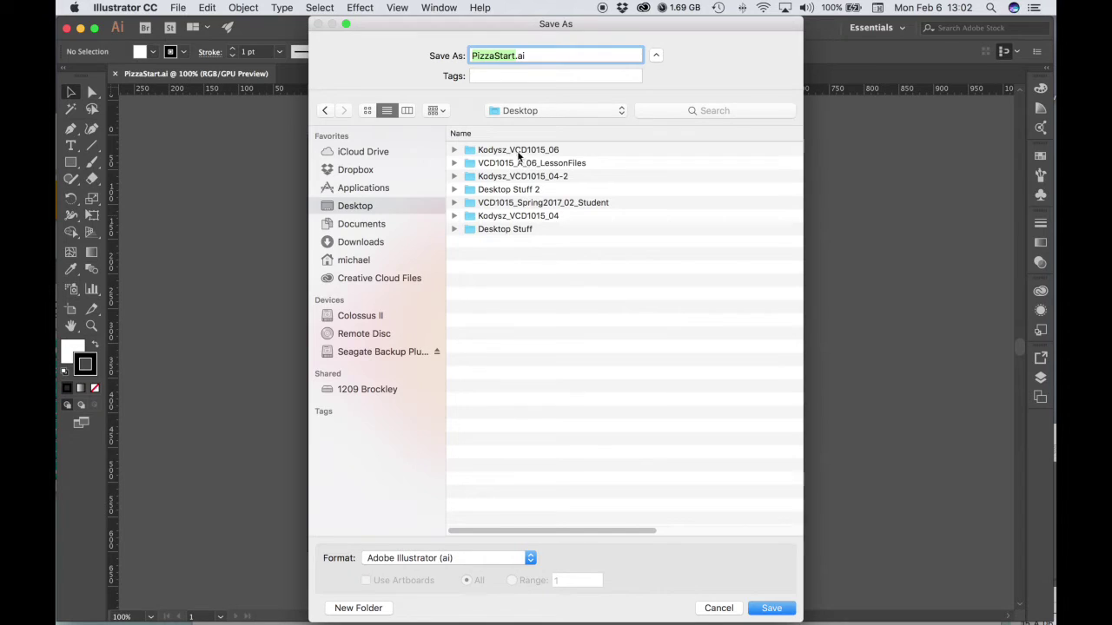
pyautogui.doubleClick(517, 152)
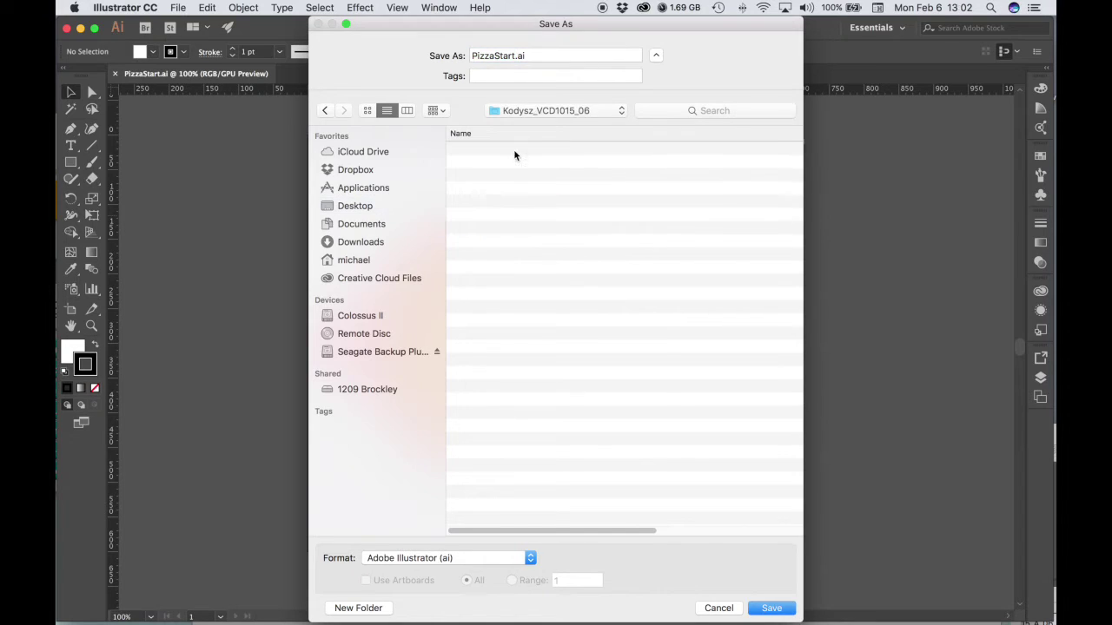
# Rename the file to the student's last name plus _Pizza.ai and save with default options.
pyautogui.click(511, 56)
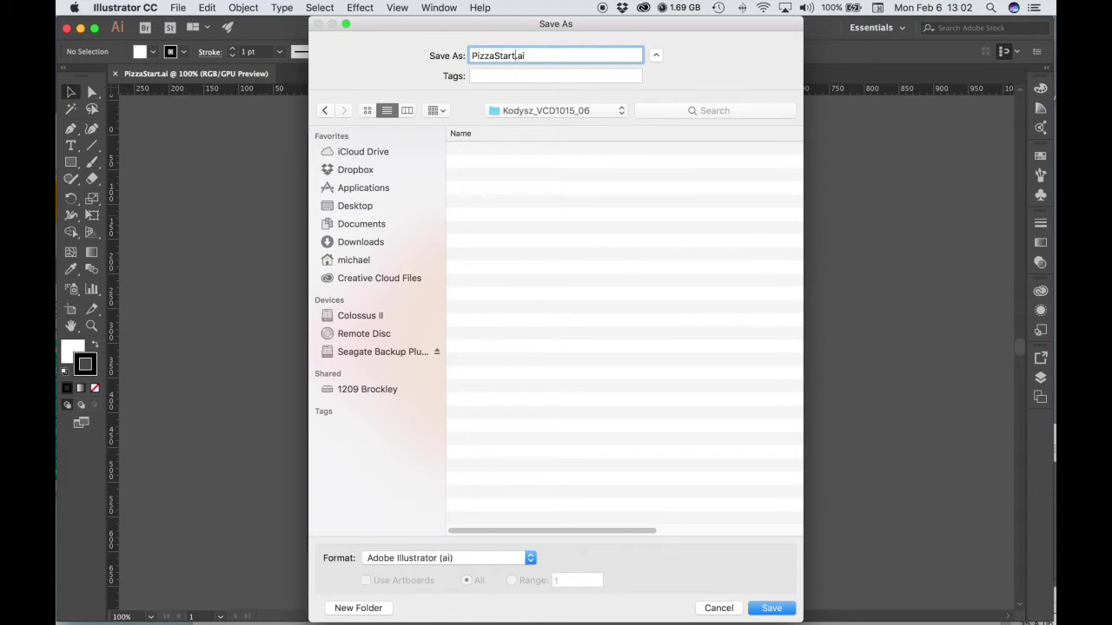
pyautogui.press('BackSpace')
pyautogui.press('BackSpace')
pyautogui.press('BackSpace')
pyautogui.press('BackSpace')
pyautogui.press('BackSpace')
pyautogui.click(471, 55)
pyautogui.write('Kodysz_')
pyautogui.click(767, 609)
pyautogui.click(767, 610)
pyautogui.click(767, 610)
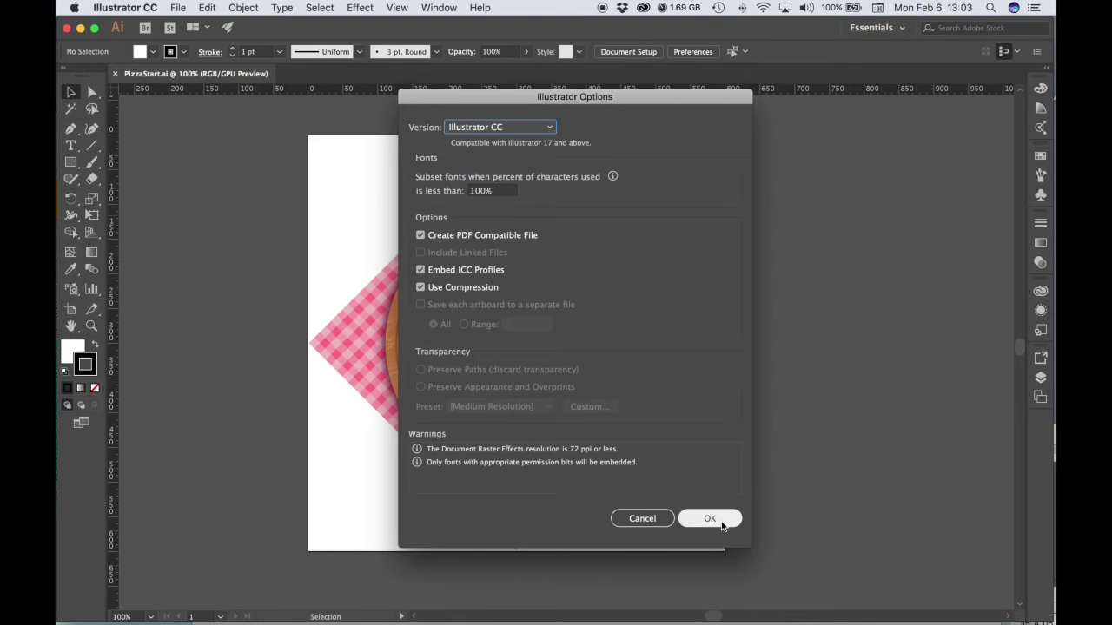
pyautogui.click(720, 521)
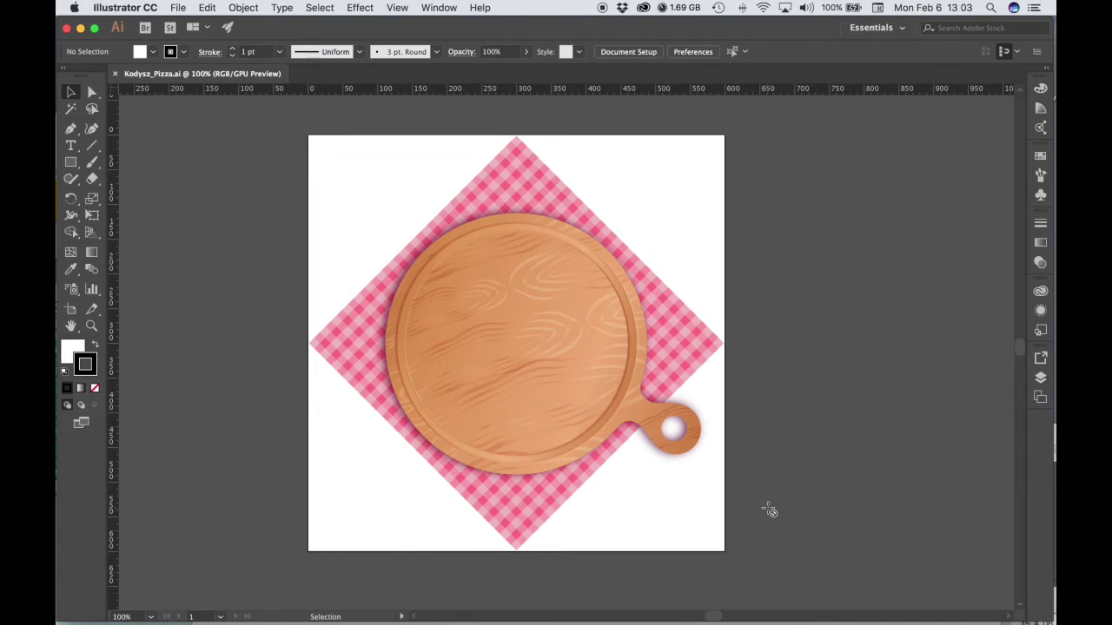
pyautogui.moveTo(455, 622)
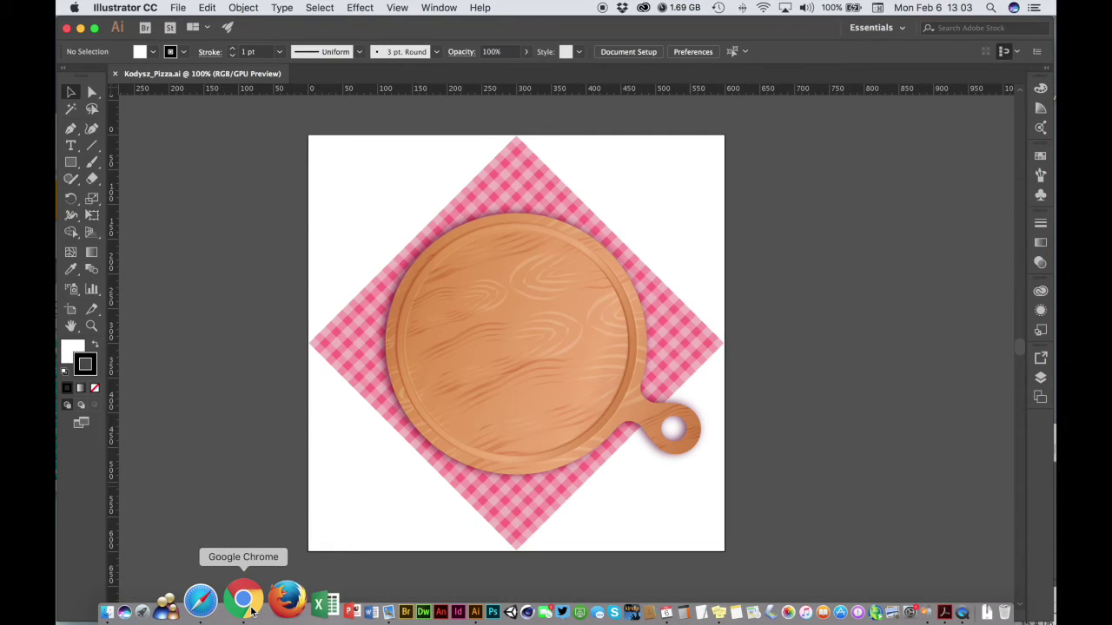
pyautogui.click(245, 599)
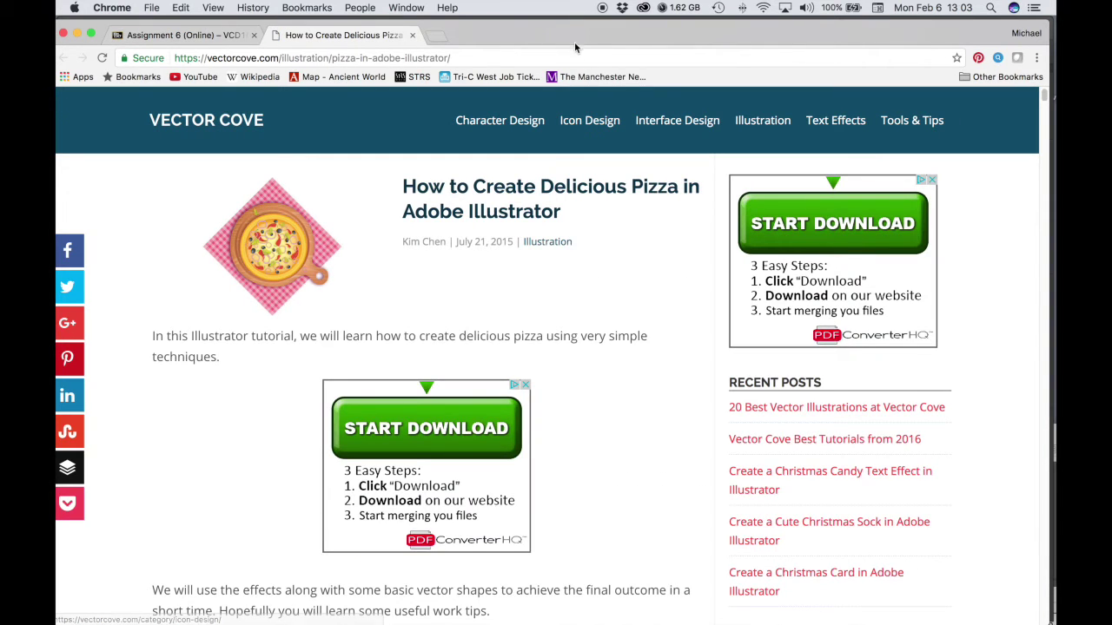
pyautogui.moveTo(570, 40); pyautogui.dragTo(577, 37)
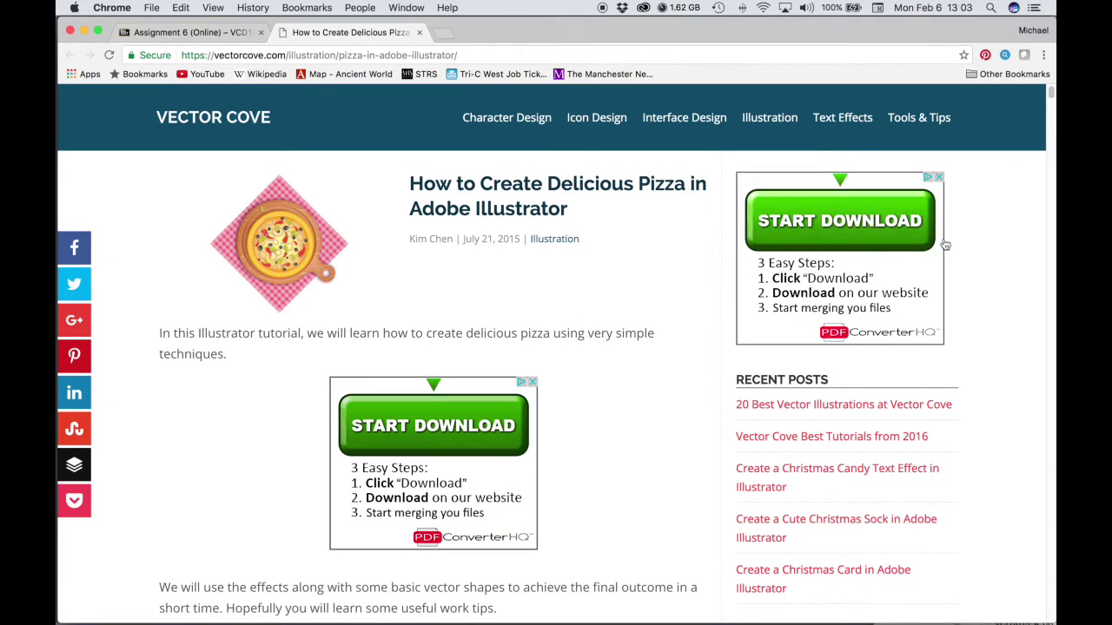
pyautogui.moveTo(1048, 98); pyautogui.dragTo(1040, 118)
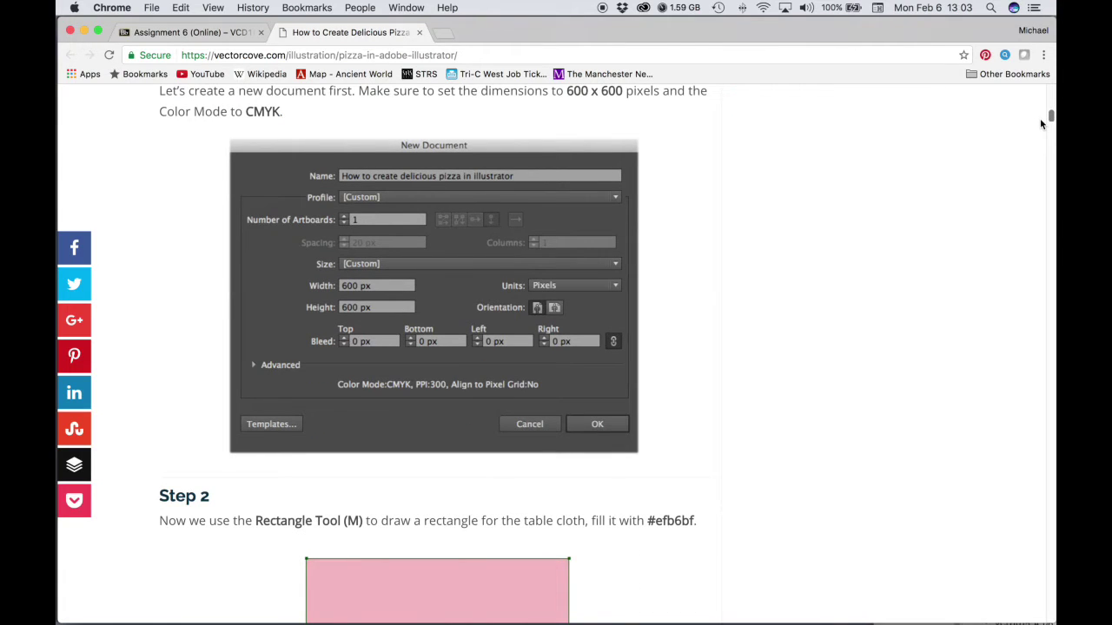
pyautogui.moveTo(1040, 118); pyautogui.dragTo(1034, 196)
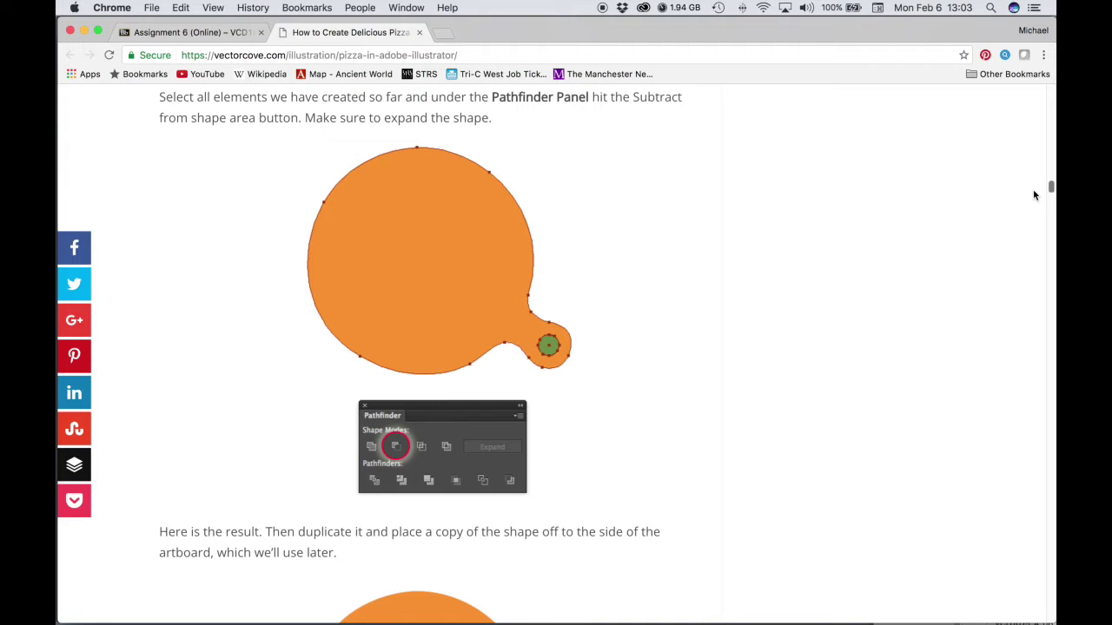
pyautogui.moveTo(1033, 195); pyautogui.dragTo(1049, 334)
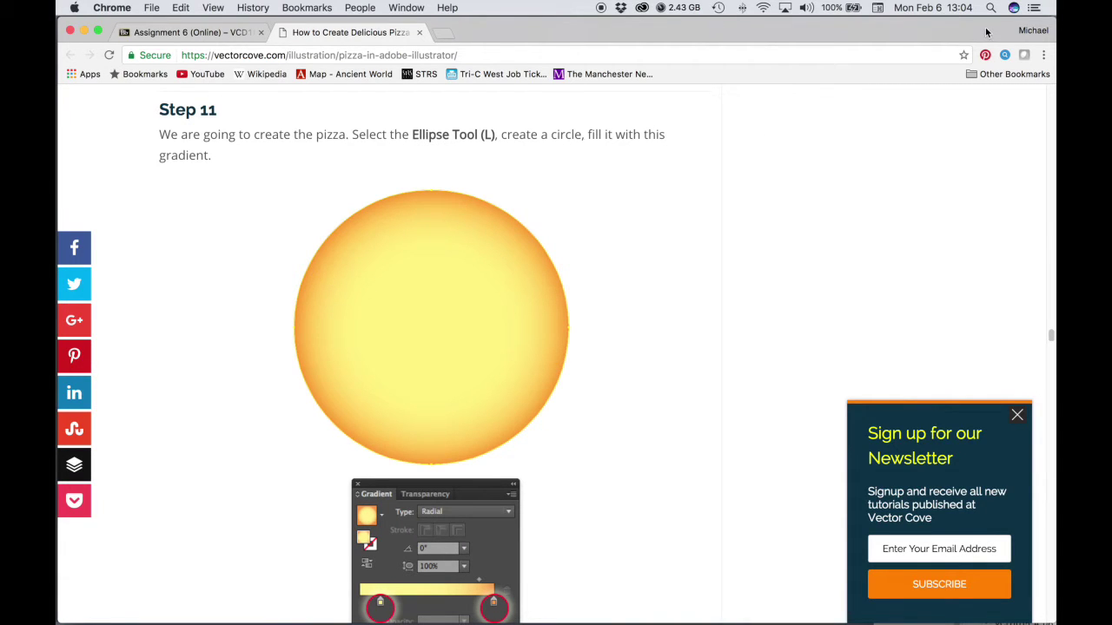
pyautogui.hotkey('ctrl', 'Right')
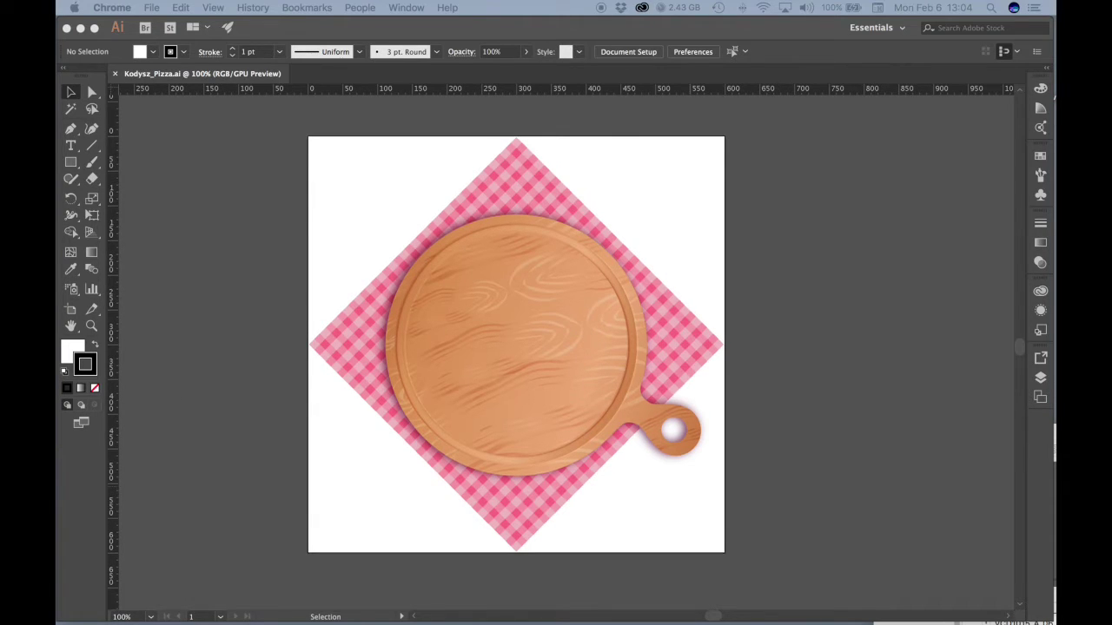
# Zoom to 200% on the board and float the Layers panel beside it.
pyautogui.click(556, 37)
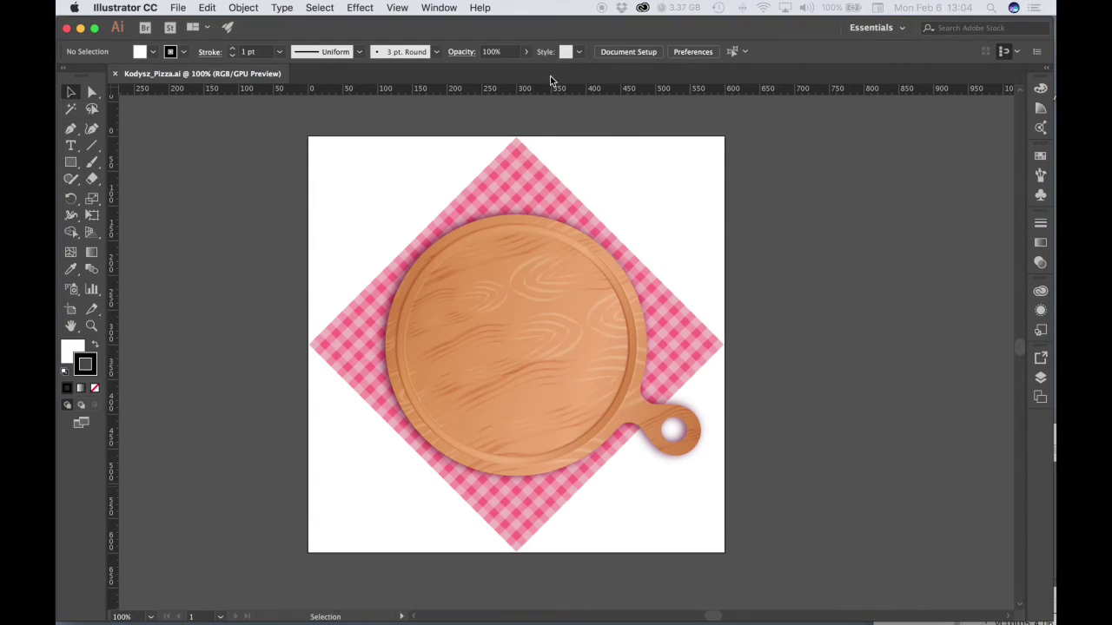
pyautogui.keyDown('super'); pyautogui.click(575, 329); pyautogui.keyUp('super')
pyautogui.moveTo(504, 345); pyautogui.dragTo(579, 322)
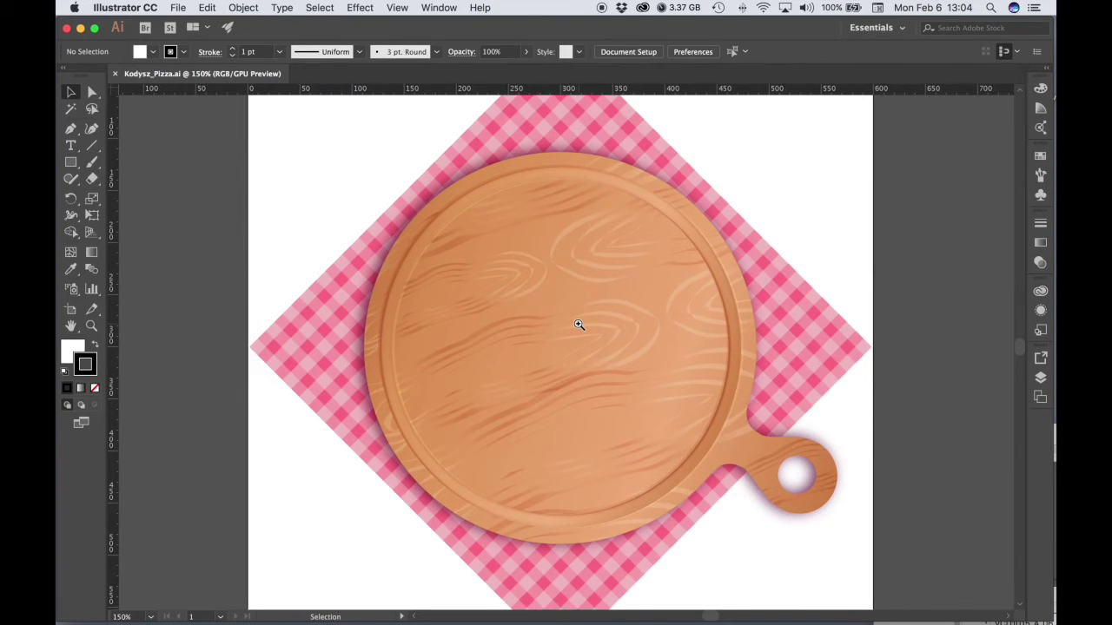
pyautogui.keyDown('super'); pyautogui.click(579, 323); pyautogui.keyUp('super')
pyautogui.scroll(-2, 582, 325)
pyautogui.press('l')
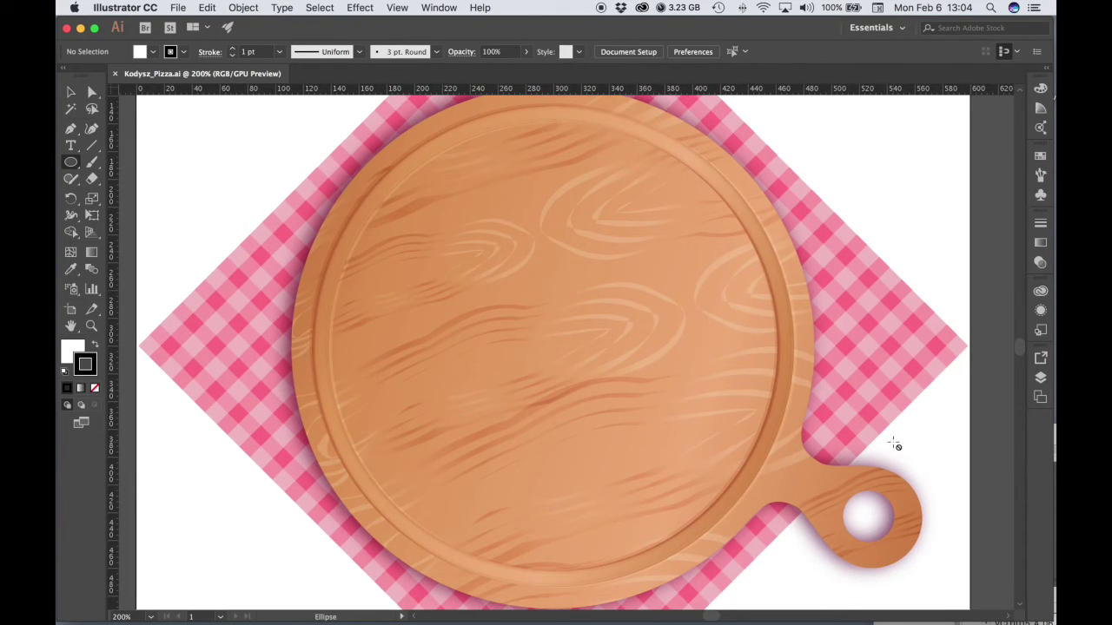
pyautogui.click(1041, 379)
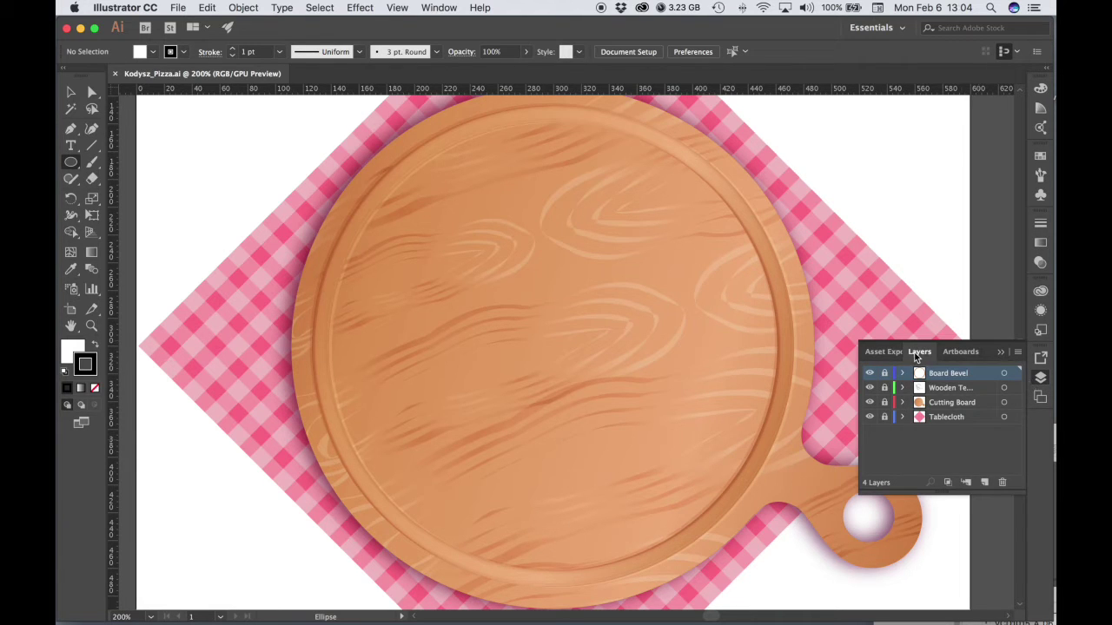
pyautogui.moveTo(918, 356); pyautogui.dragTo(824, 153)
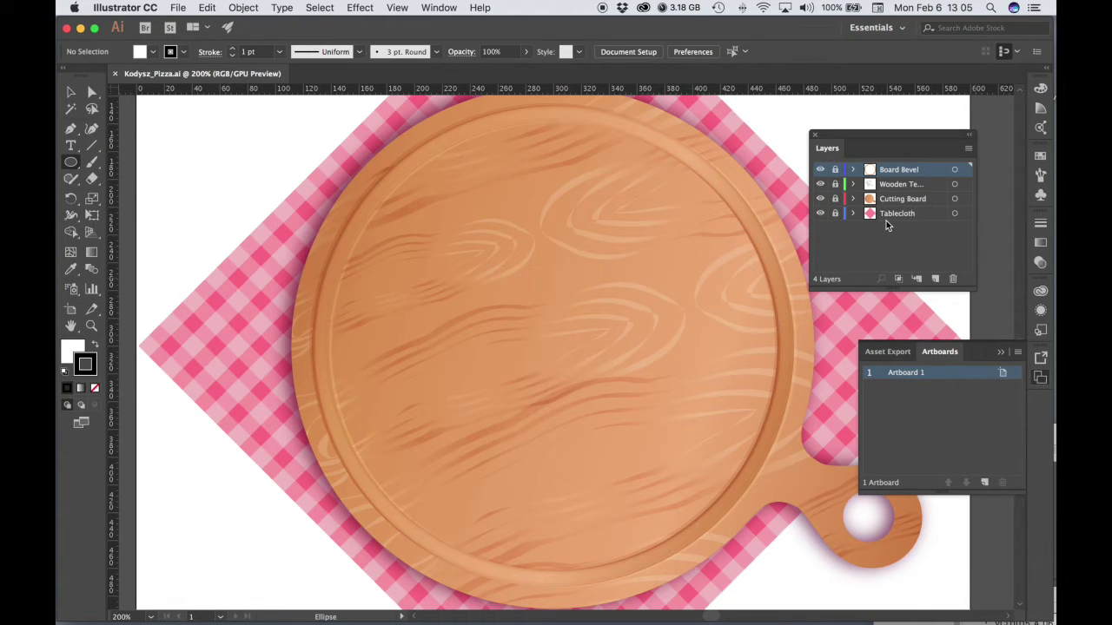
pyautogui.click(1040, 377)
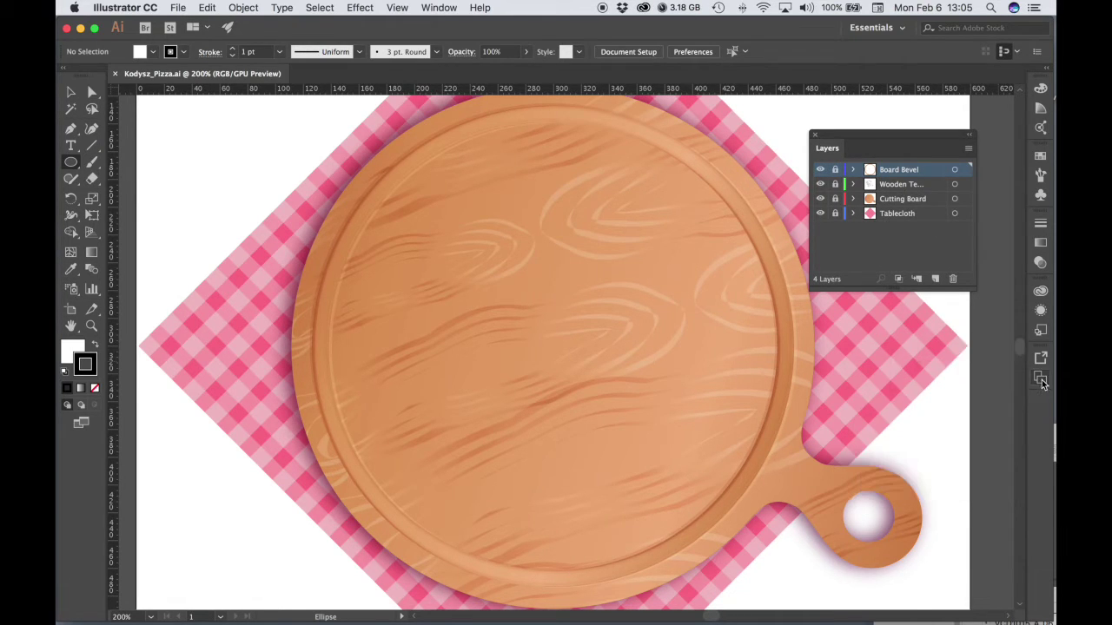
# Toggle visibility off and on for Board Bevel, Wooden Texture, Cutting Board and Tablecloth.
pyautogui.click(820, 170)
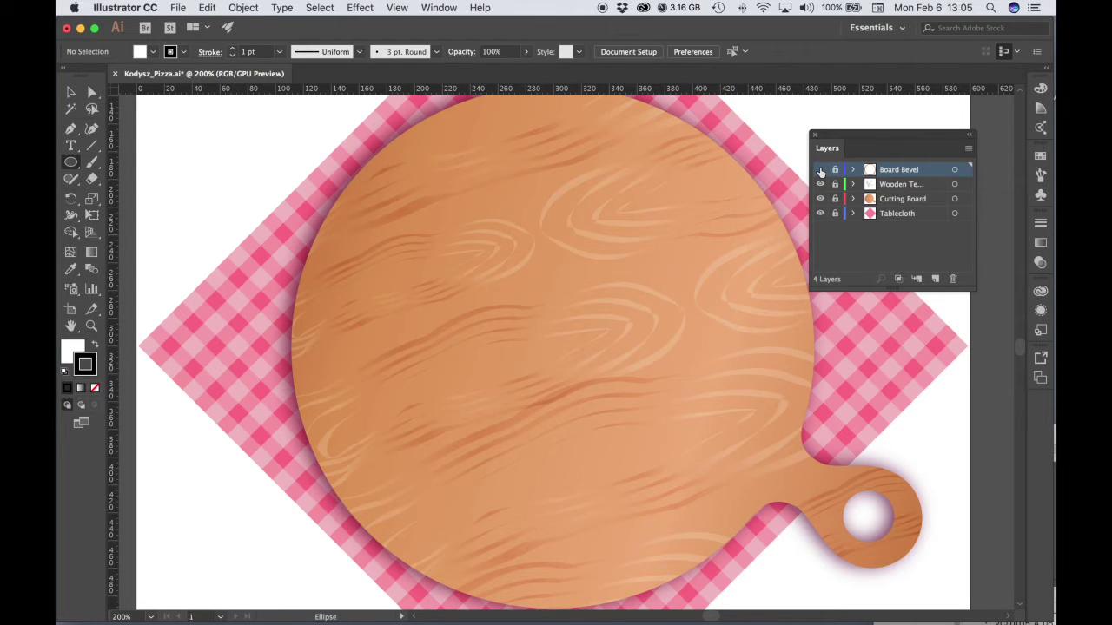
pyautogui.click(820, 170)
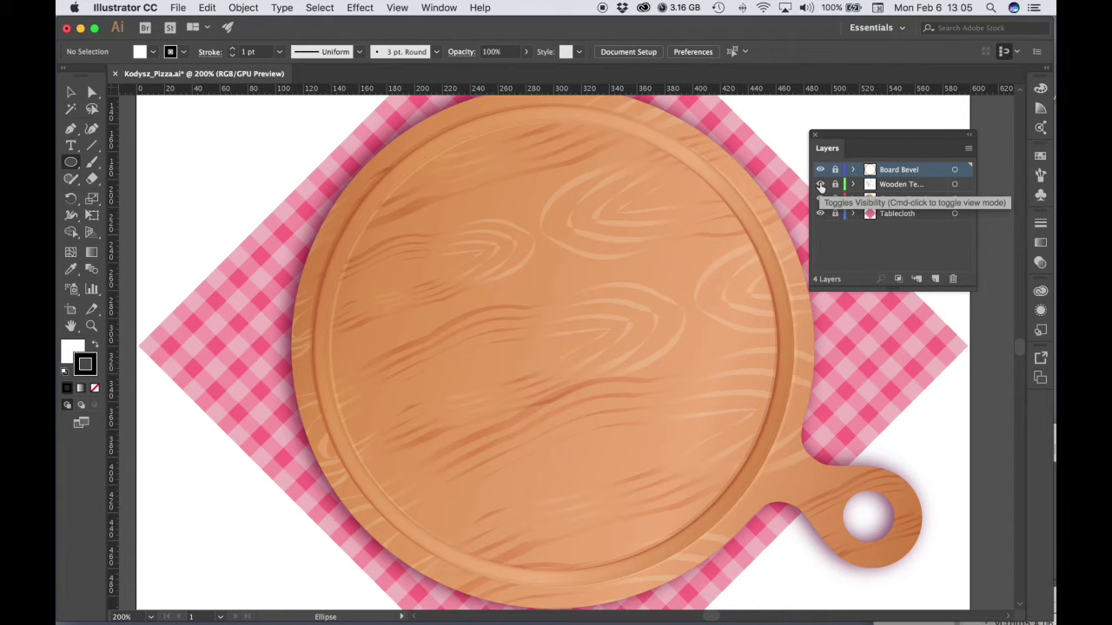
pyautogui.click(820, 184)
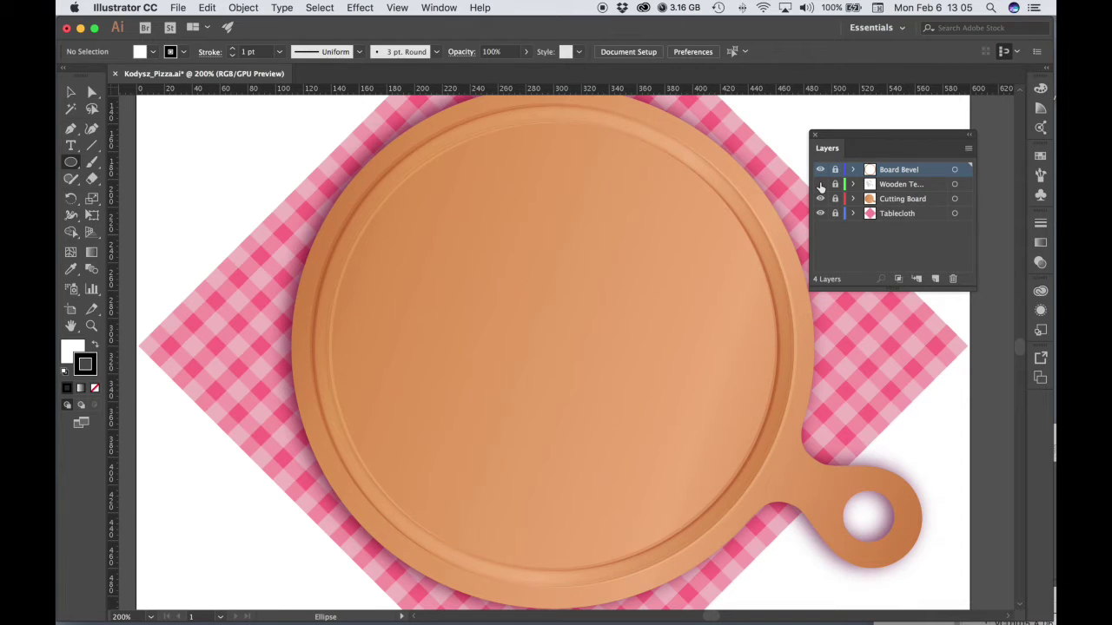
pyautogui.click(820, 185)
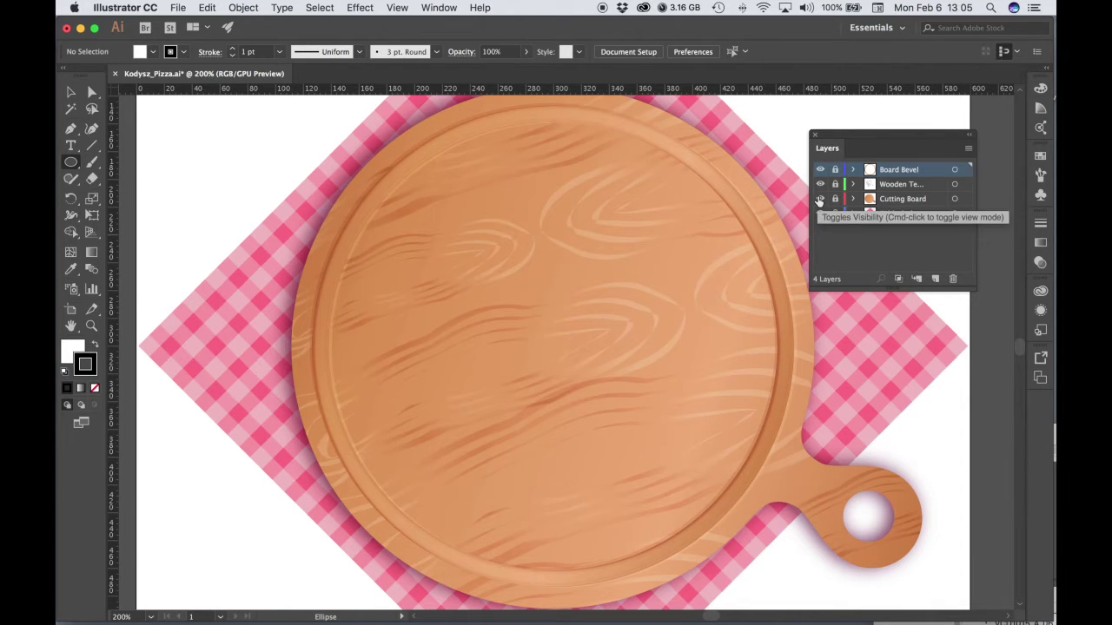
pyautogui.click(819, 199)
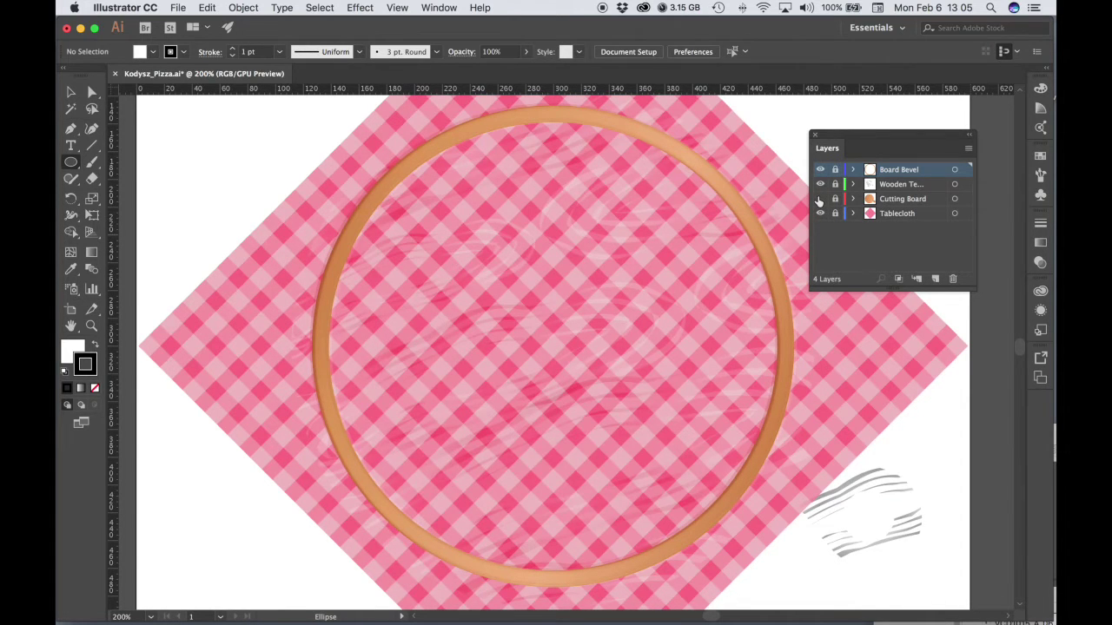
pyautogui.click(819, 199)
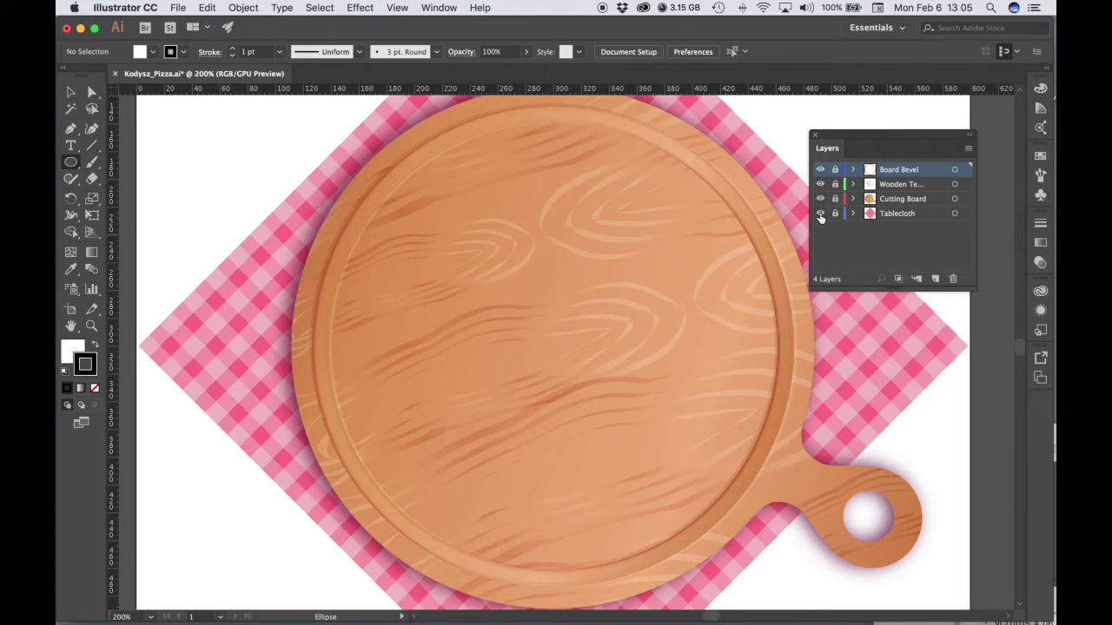
pyautogui.click(820, 214)
pyautogui.click(820, 213)
# Add a new top layer and rename it Crust.
pyautogui.click(936, 278)
pyautogui.doubleClick(897, 171)
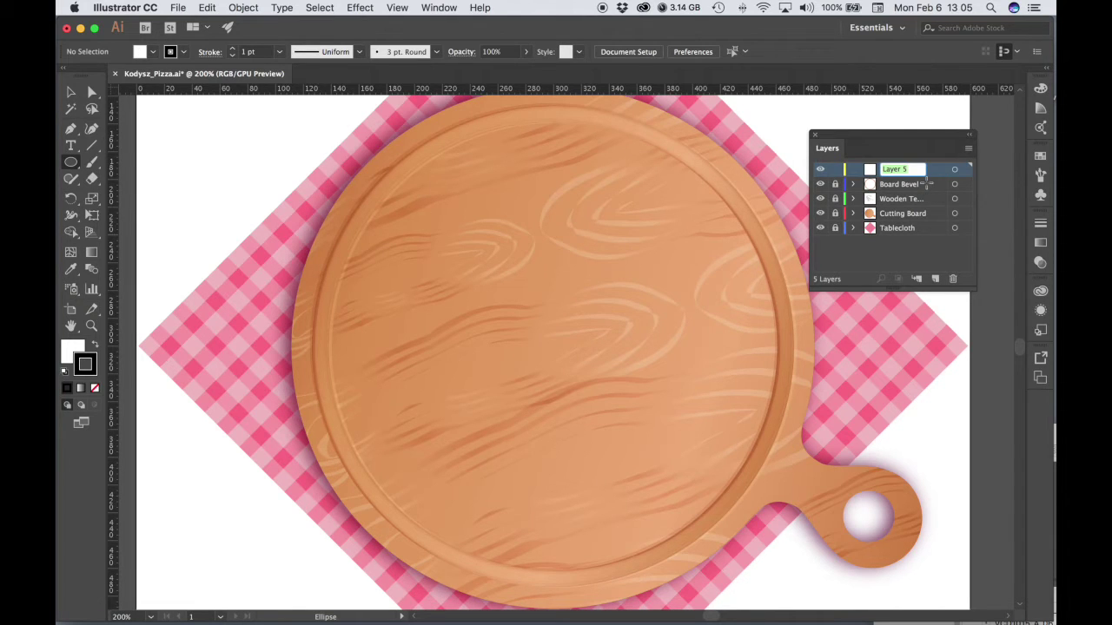
pyautogui.write('Crust')
pyautogui.press('Return')
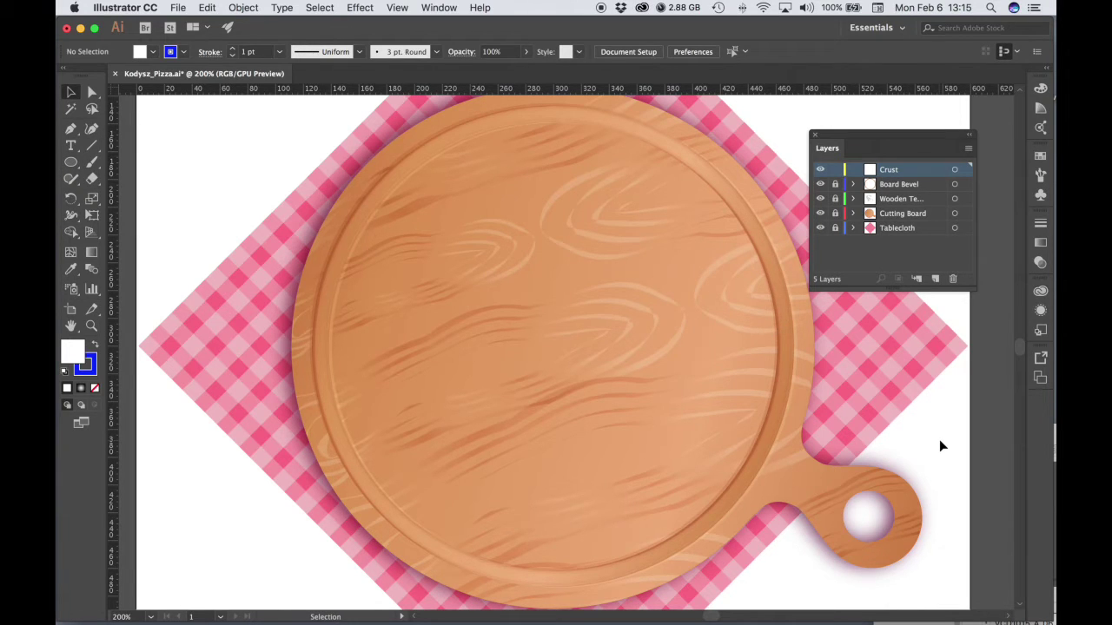
# Draw a white circle, centre it on the board and resize it to 304 px.
pyautogui.click(71, 167)
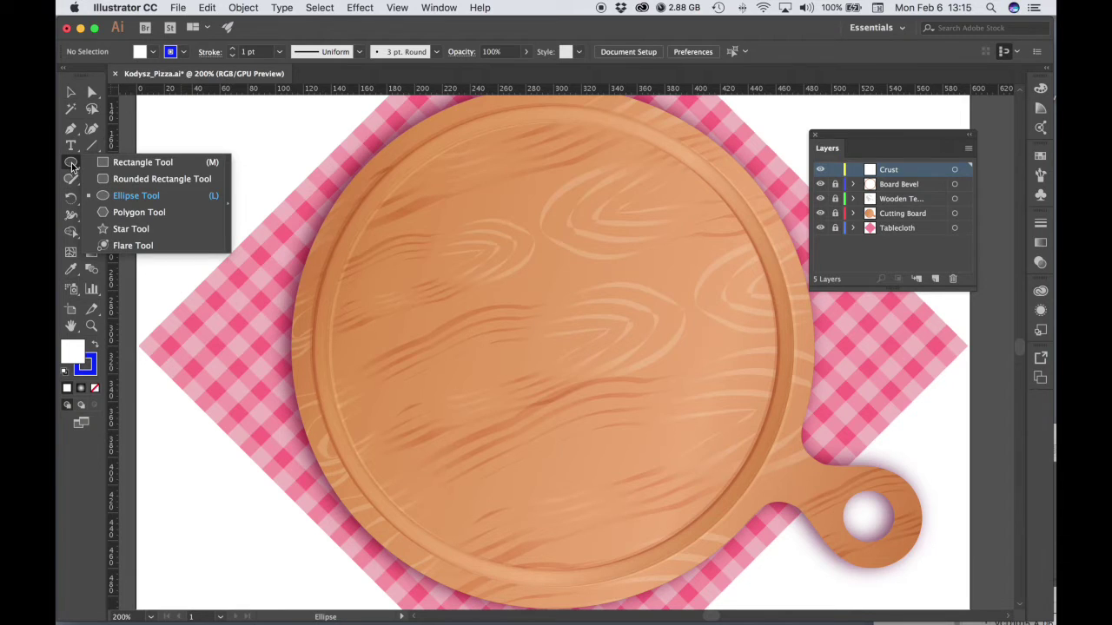
pyautogui.click(126, 163)
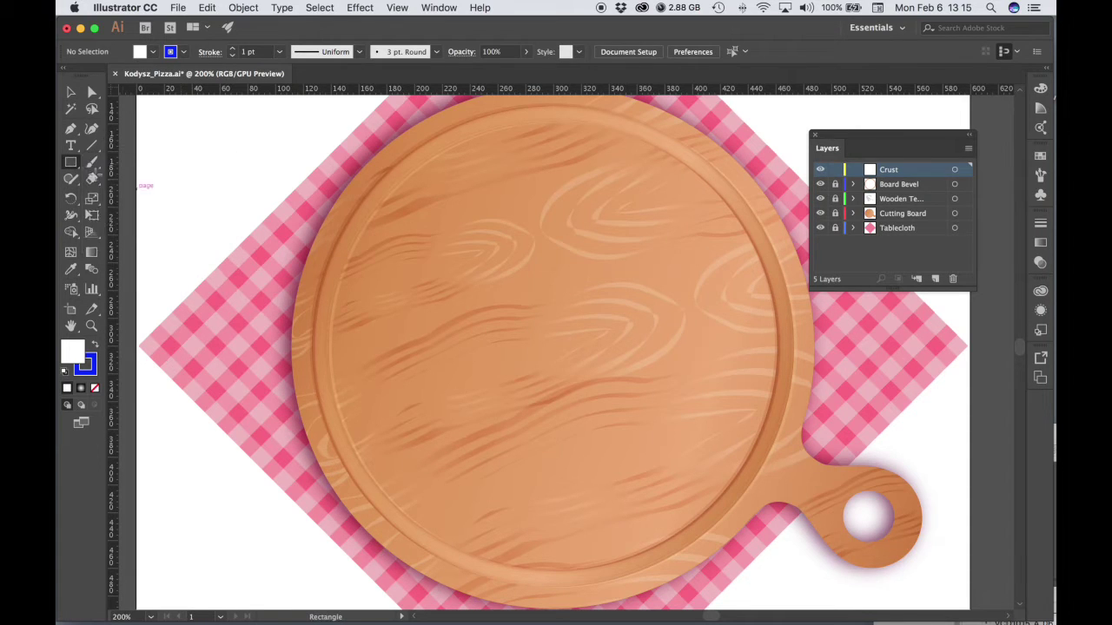
pyautogui.click(71, 162)
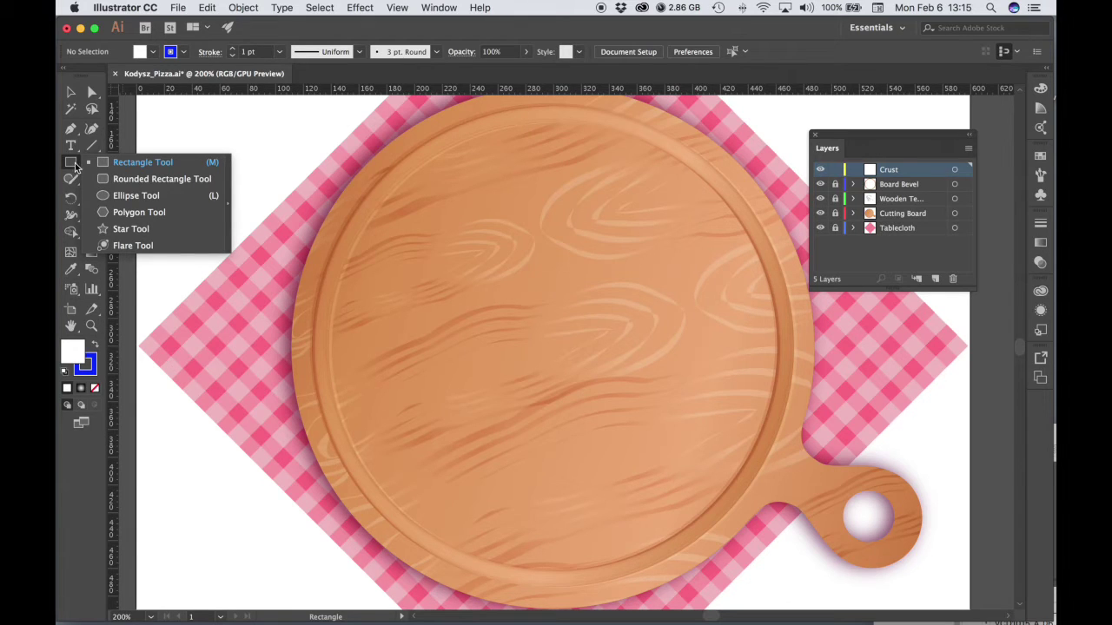
pyautogui.click(132, 195)
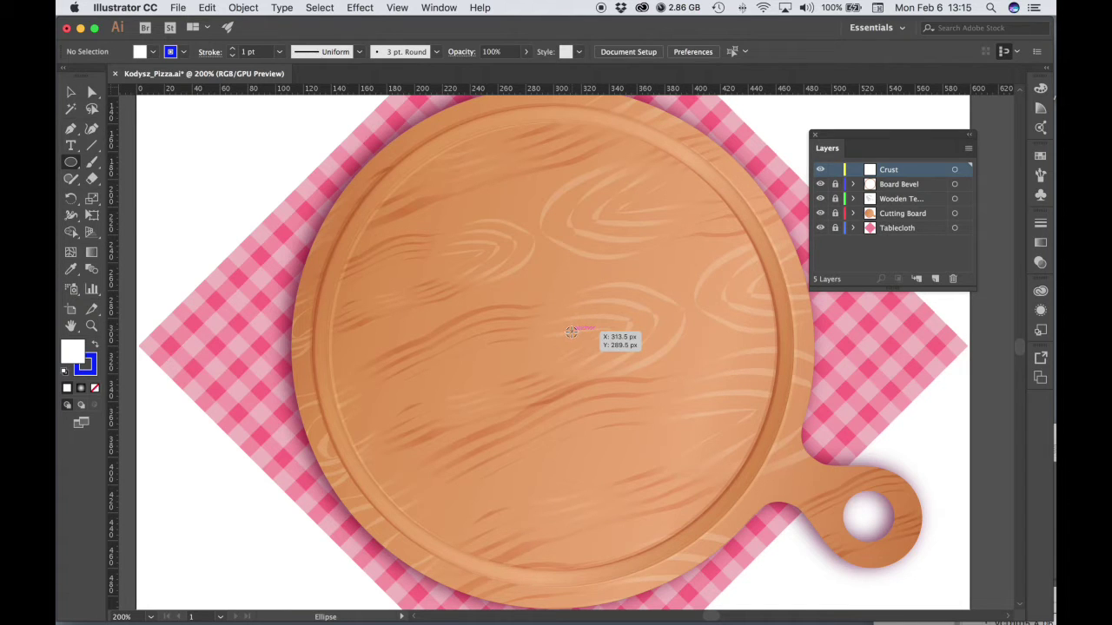
pyautogui.moveTo(545, 338); pyautogui.dragTo(752, 489)
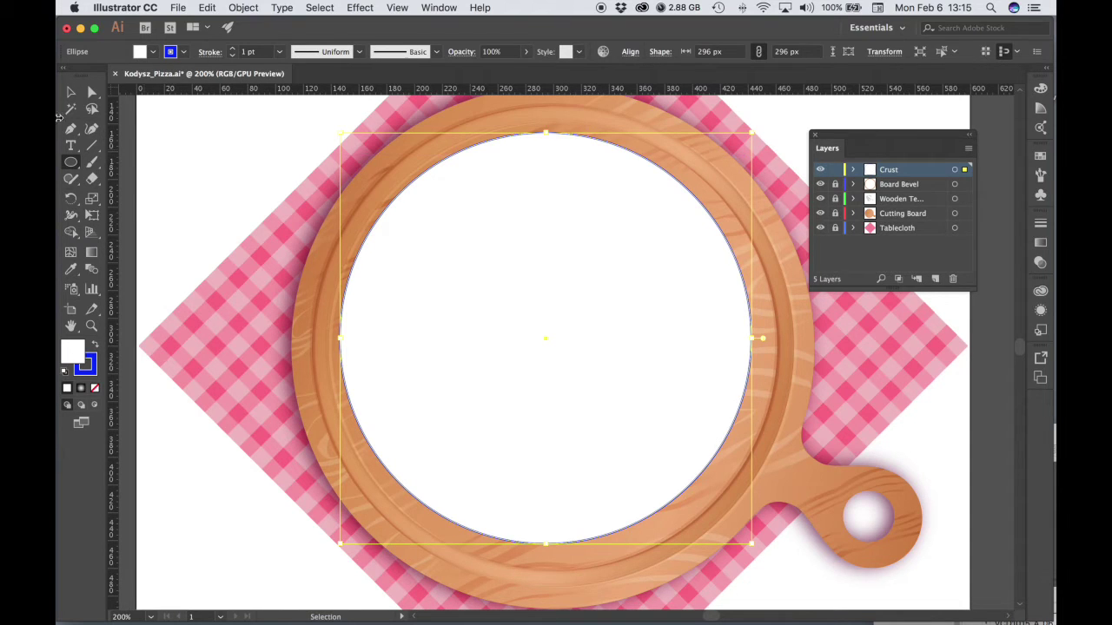
pyautogui.click(70, 91)
pyautogui.moveTo(445, 257); pyautogui.dragTo(456, 273)
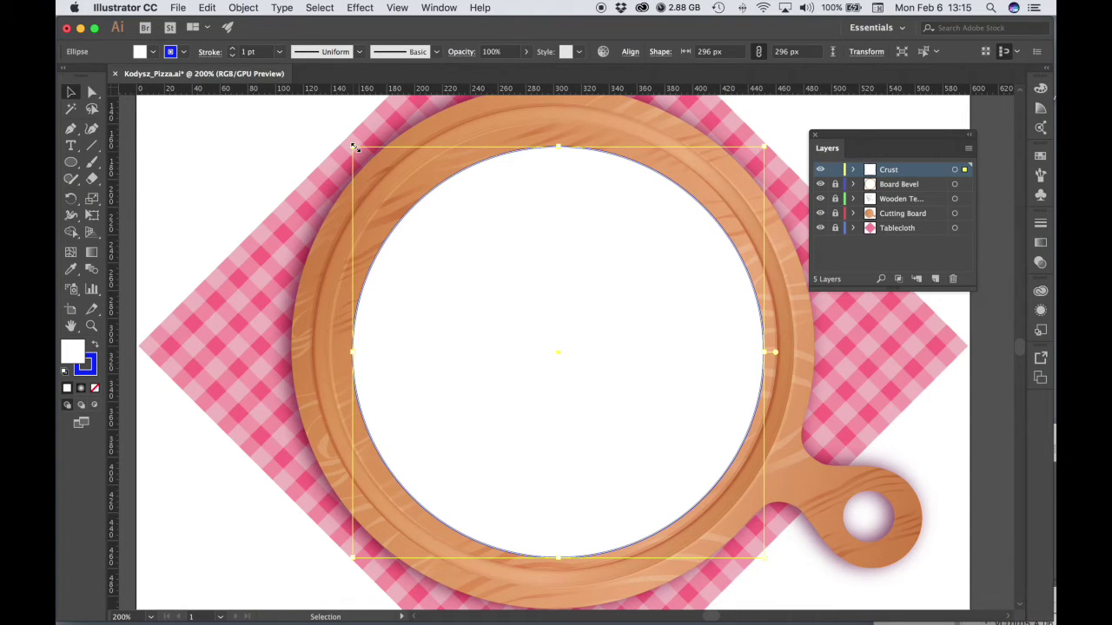
pyautogui.moveTo(355, 148); pyautogui.dragTo(344, 135)
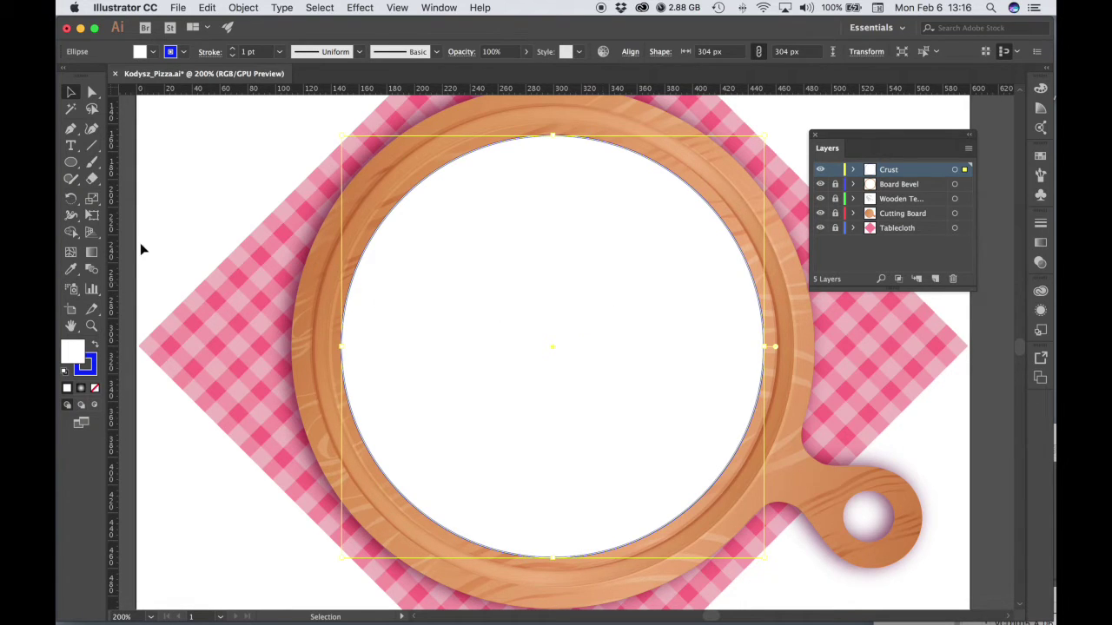
pyautogui.doubleClick(92, 253)
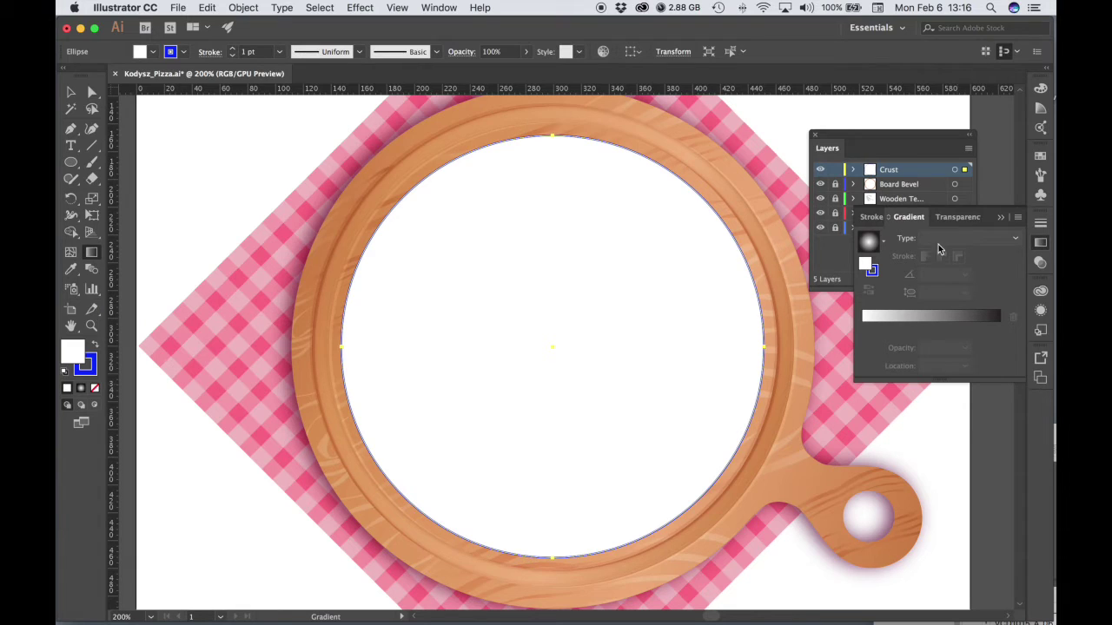
# Make the circle's gradient radial with the outer stop set to Web Safe RGB f8991c.
pyautogui.click(1004, 246)
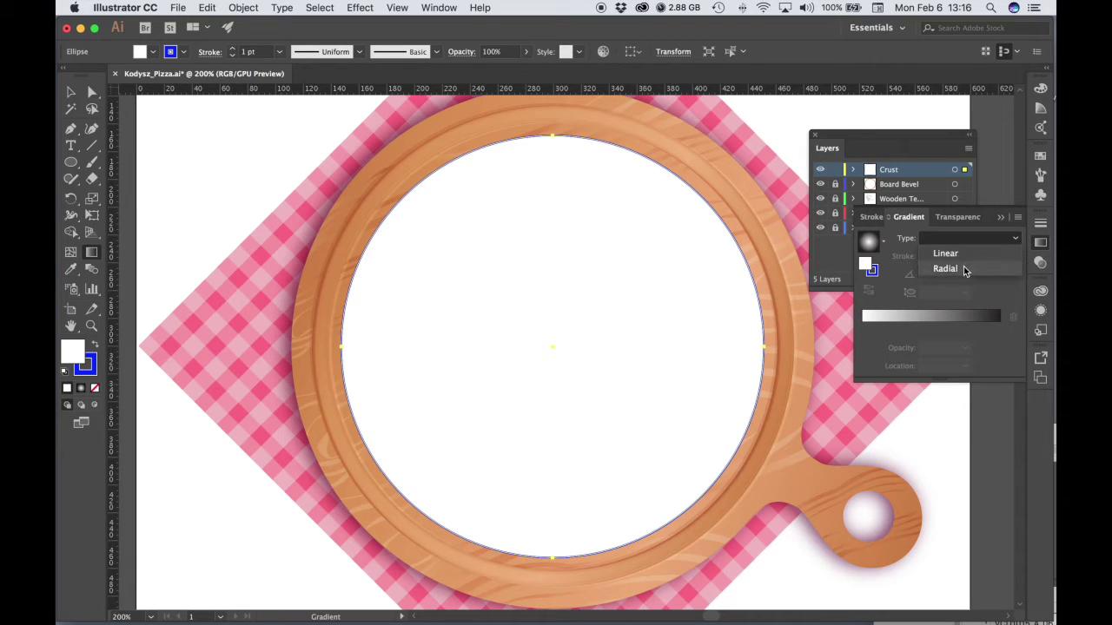
pyautogui.click(963, 265)
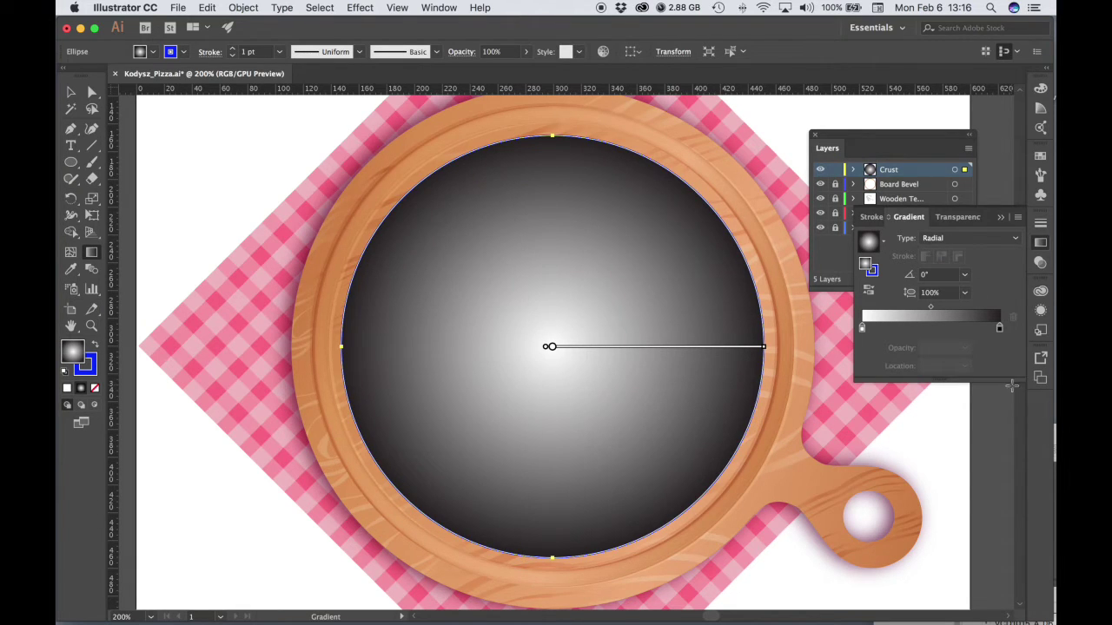
pyautogui.doubleClick(1000, 330)
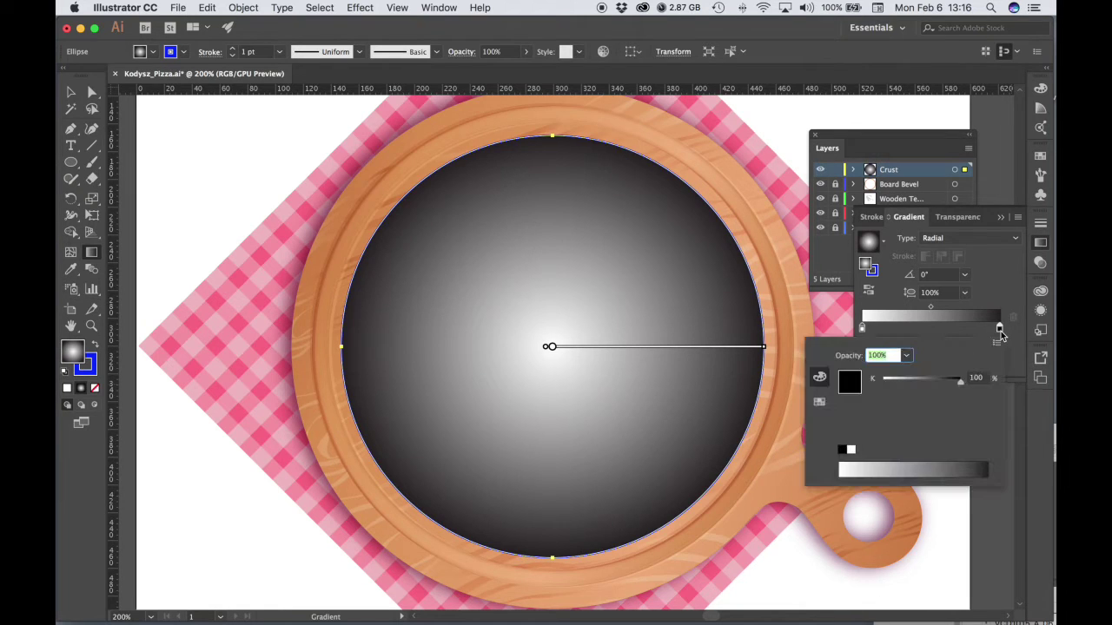
pyautogui.click(996, 346)
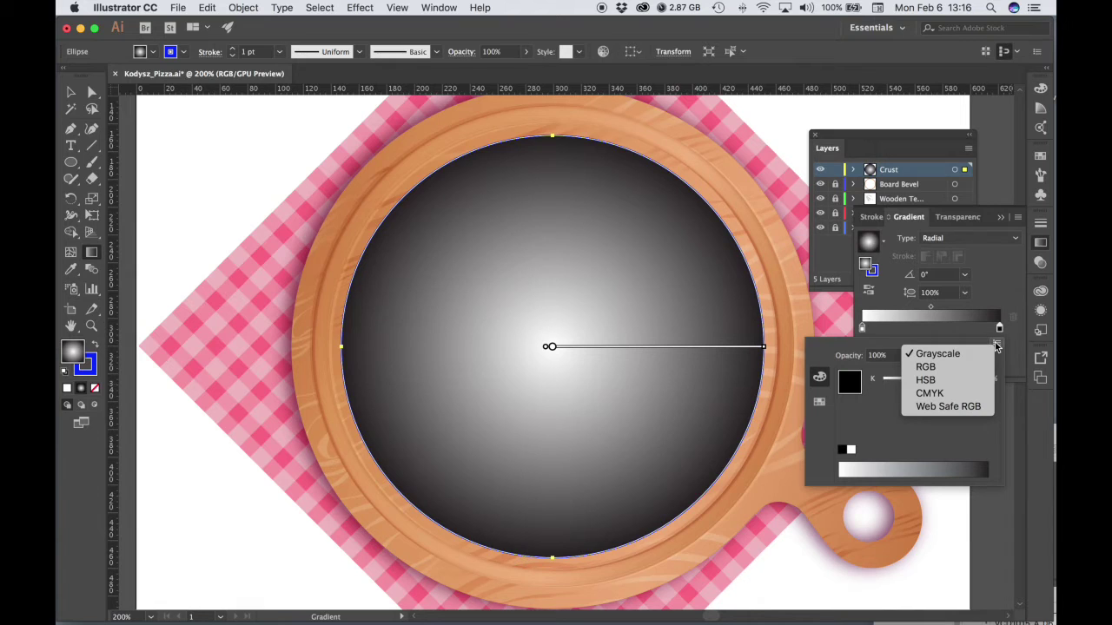
pyautogui.click(944, 408)
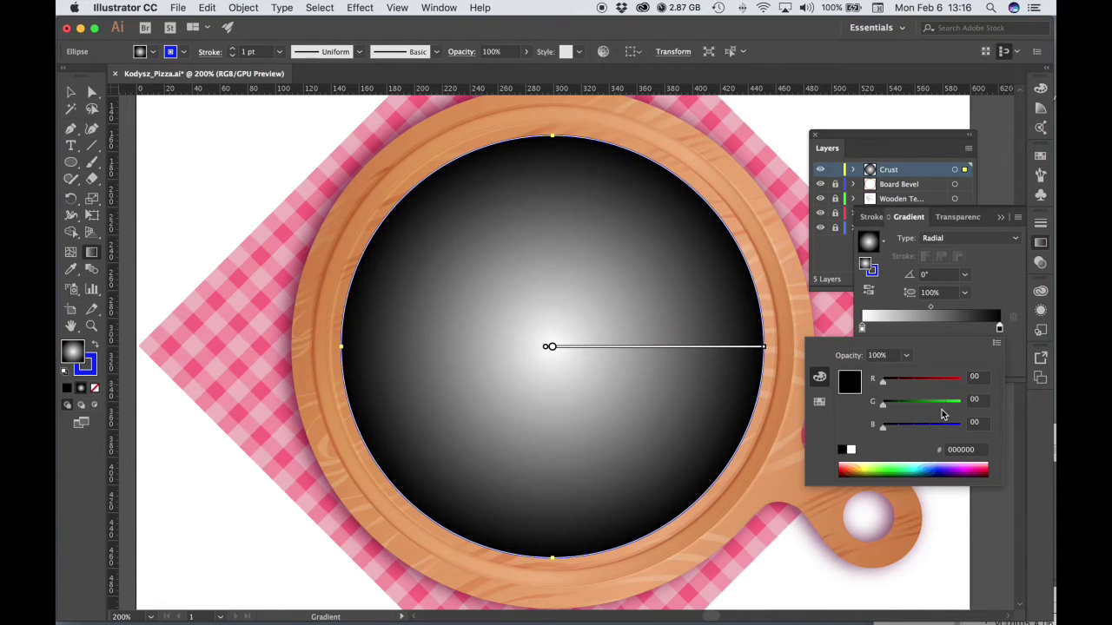
pyautogui.click(950, 453)
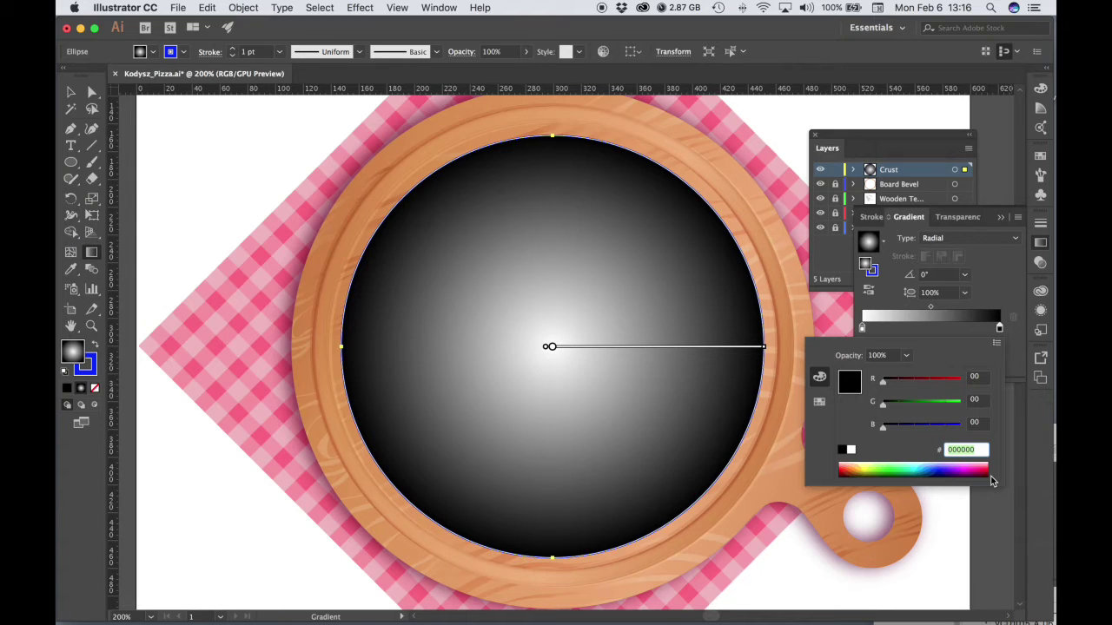
pyautogui.write('f8991c')
pyautogui.press('Tab')
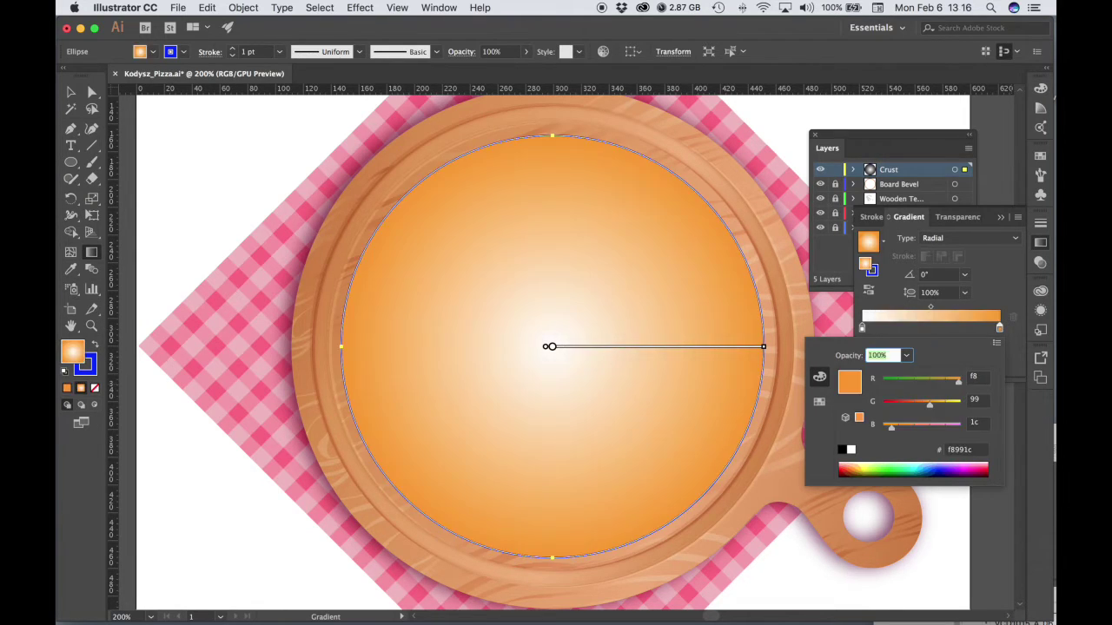
# Set the gradient's centre stop to Web Safe RGB fff579.
pyautogui.click(863, 330)
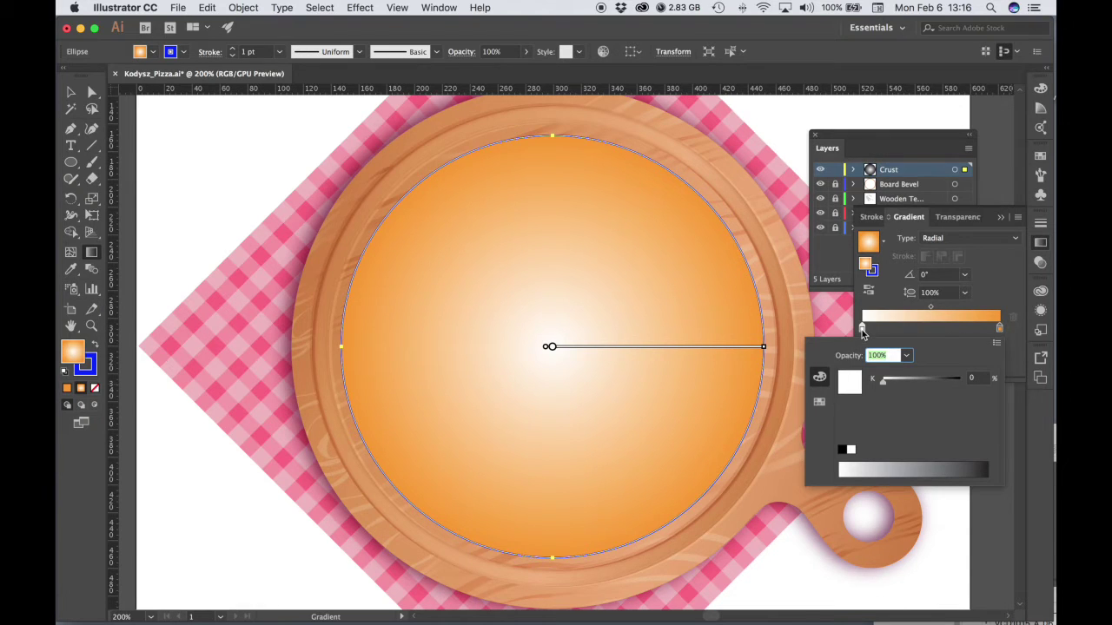
pyautogui.click(997, 344)
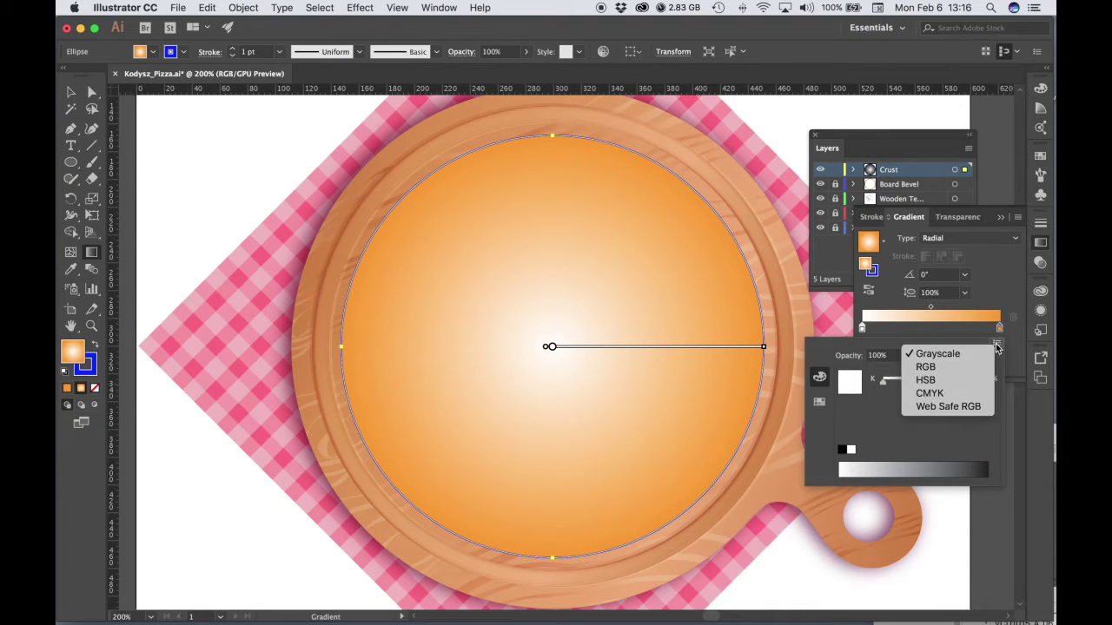
pyautogui.click(948, 406)
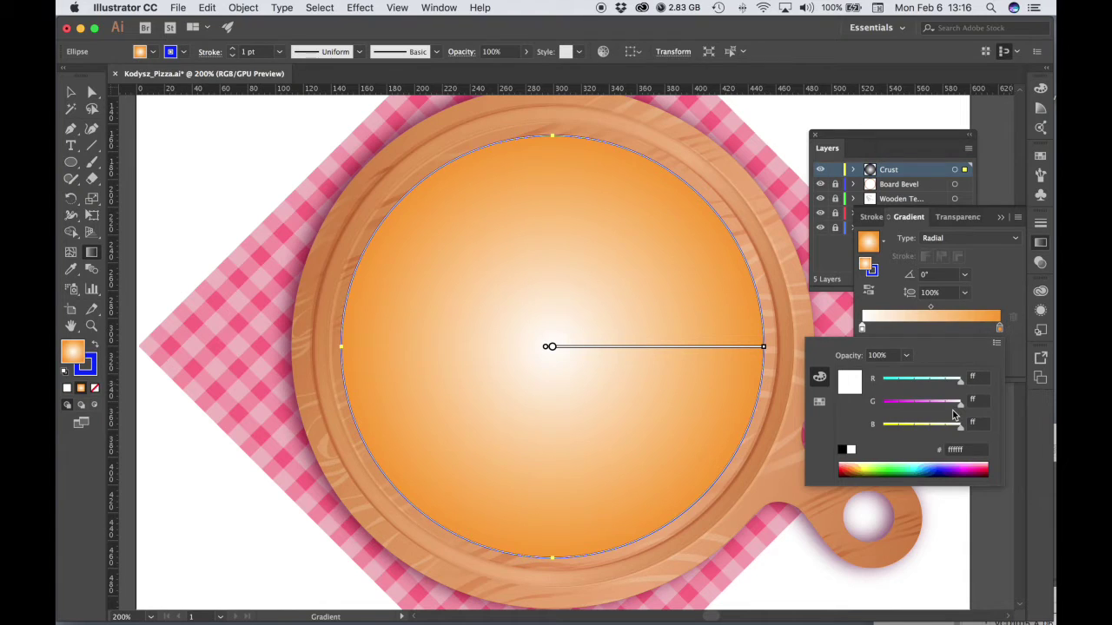
pyautogui.click(959, 451)
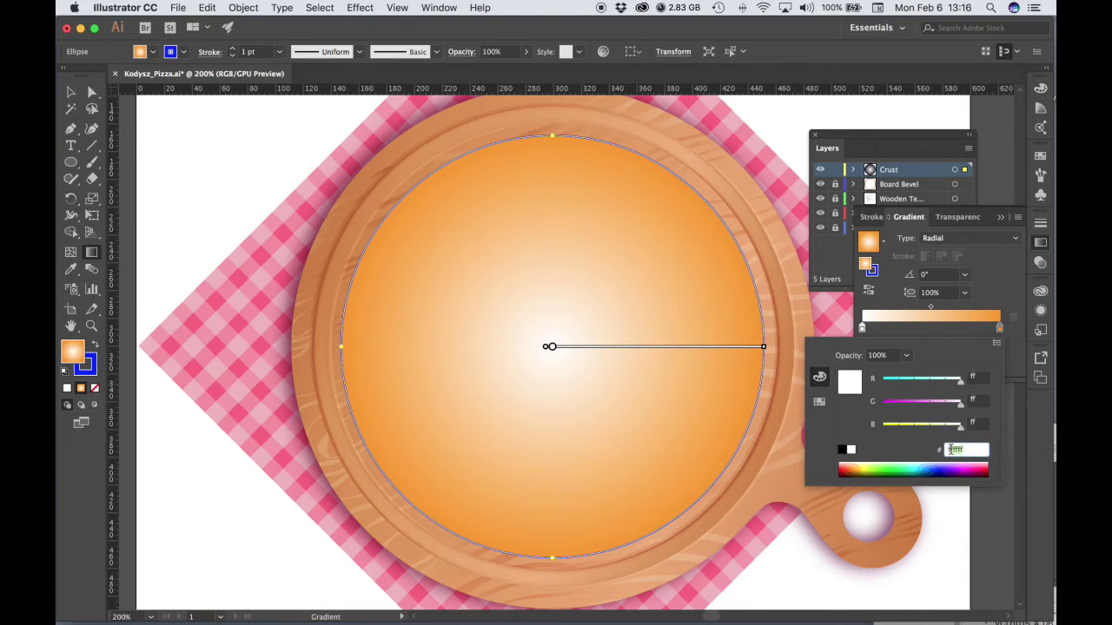
pyautogui.press('BackSpace')
pyautogui.write('fff579')
pyautogui.press('Return')
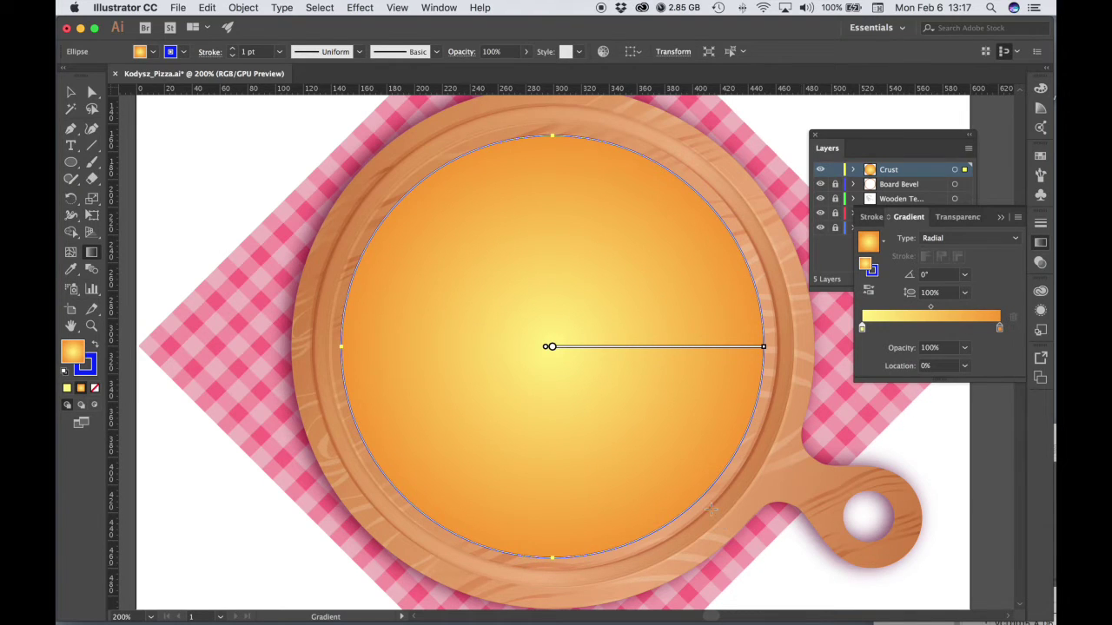
pyautogui.press('v')
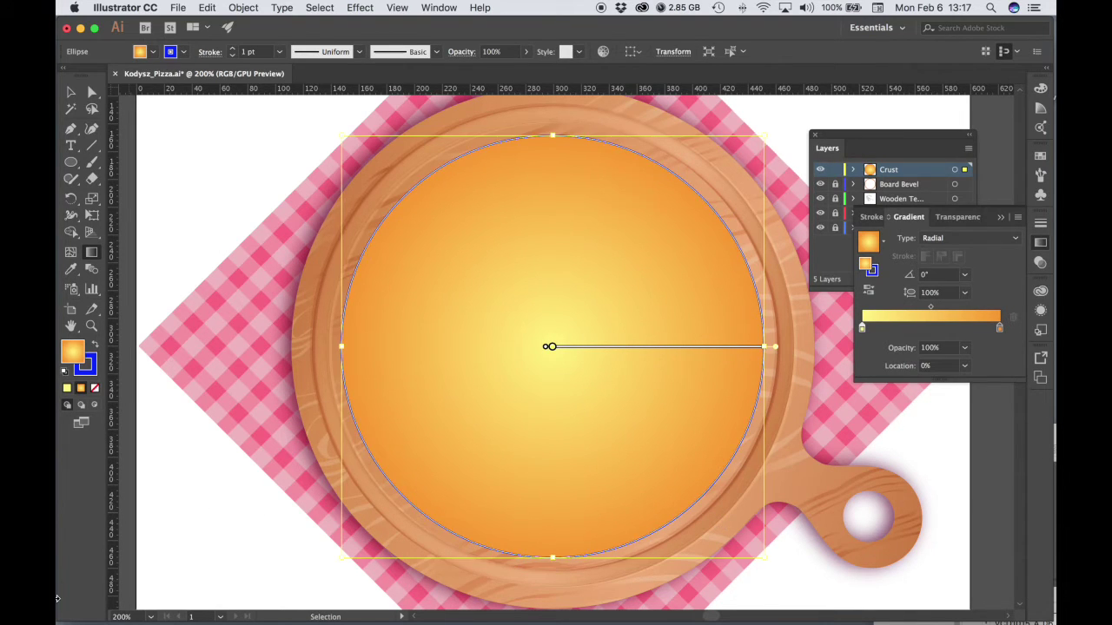
pyautogui.press('g')
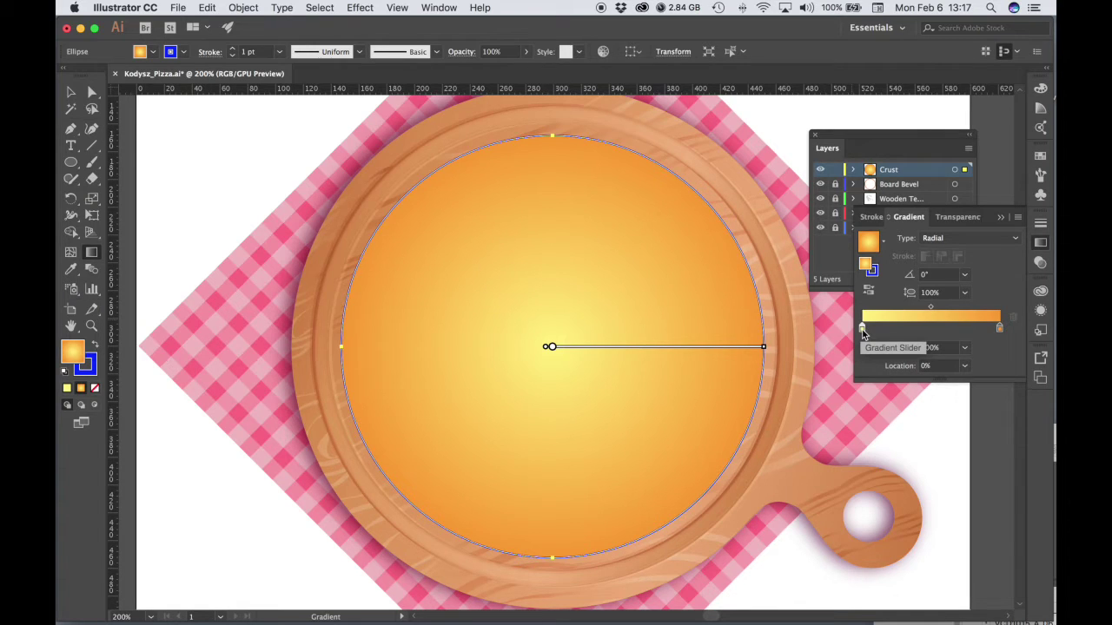
# Drag the crust's yellow gradient stops outward to about 32% and 84.65%, leaving orange only at the rim.
pyautogui.moveTo(862, 330); pyautogui.dragTo(898, 328)
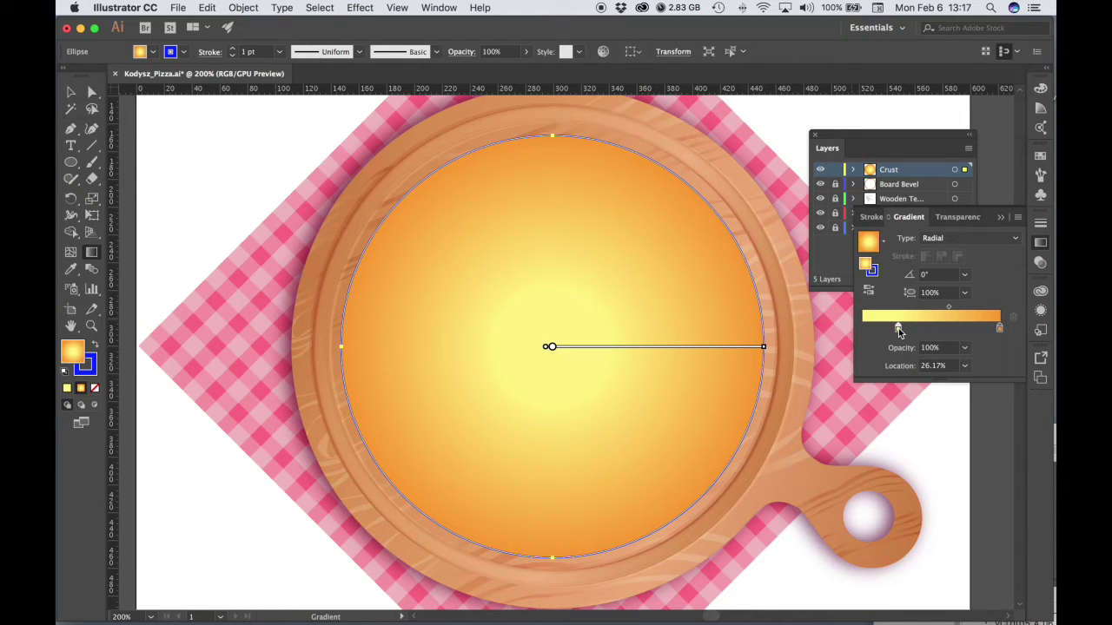
pyautogui.moveTo(898, 328); pyautogui.dragTo(981, 337)
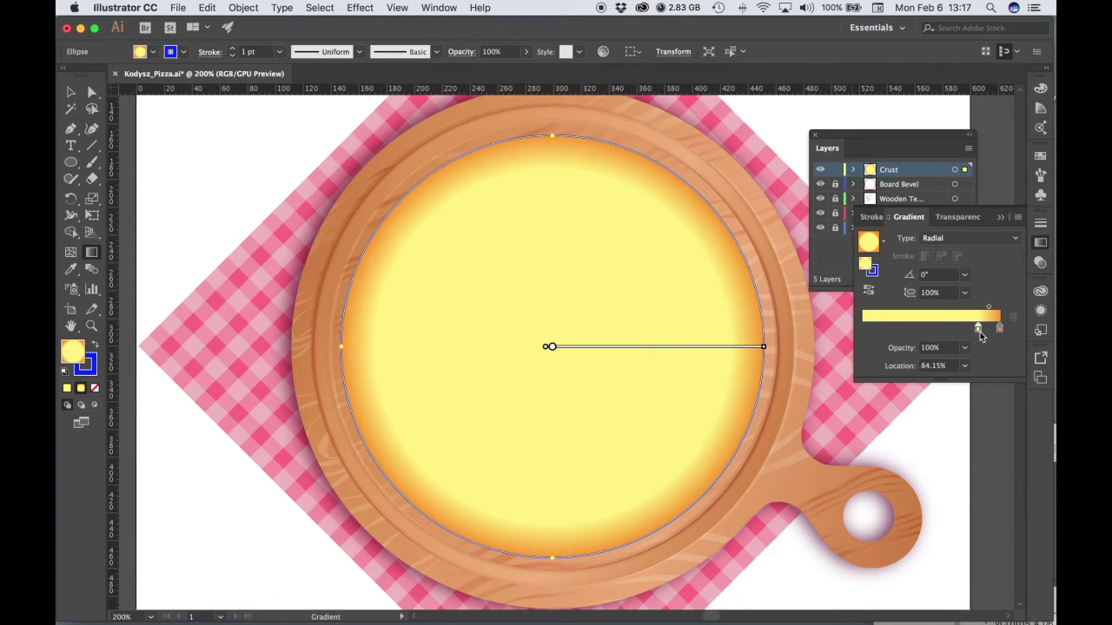
pyautogui.moveTo(979, 332); pyautogui.dragTo(983, 332)
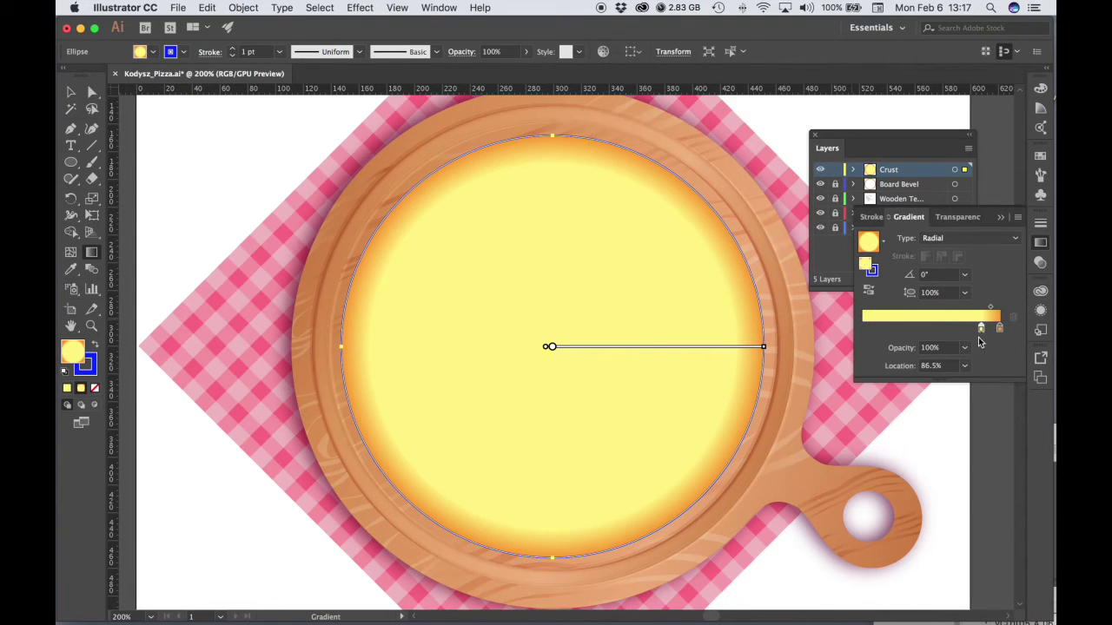
pyautogui.moveTo(981, 328); pyautogui.dragTo(980, 331)
# Close the Gradient panel and switch to the Selection tool.
pyautogui.click(1041, 243)
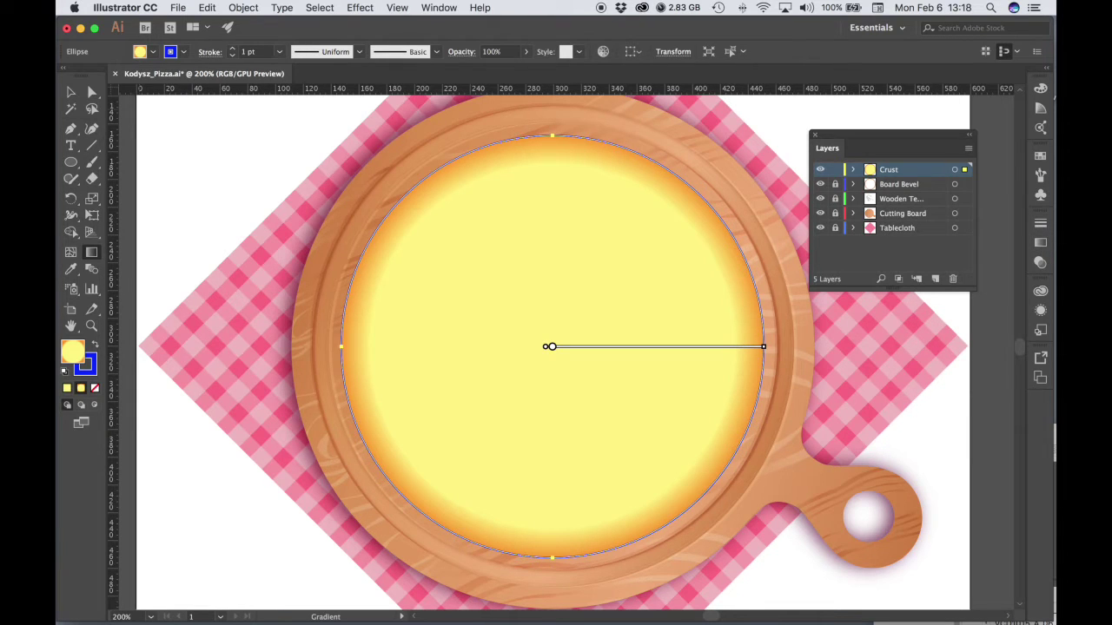
pyautogui.press('v')
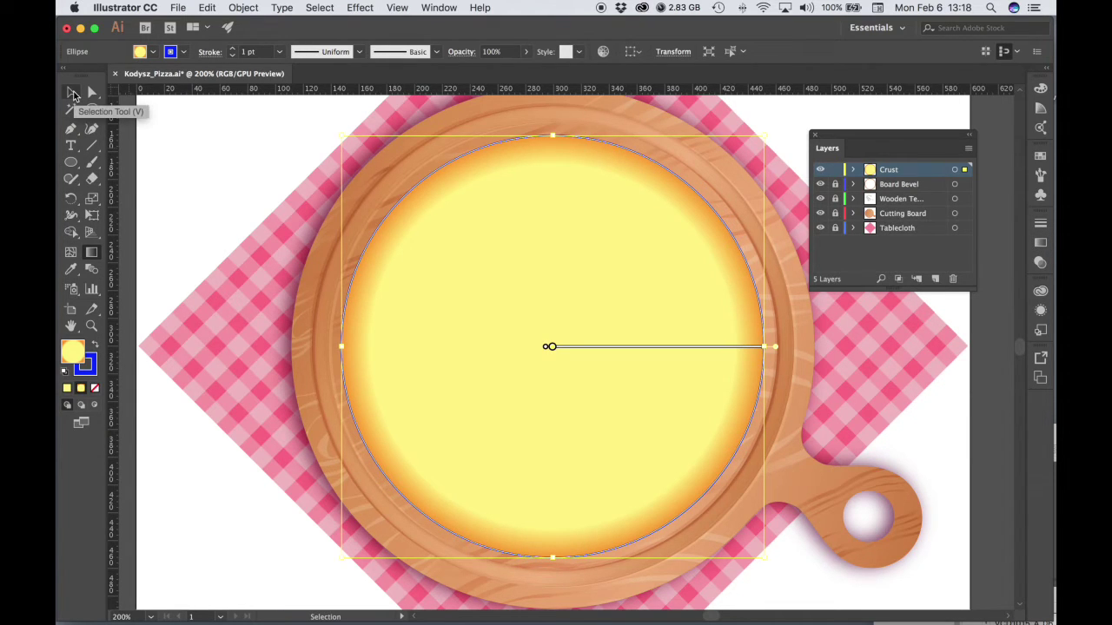
pyautogui.click(73, 93)
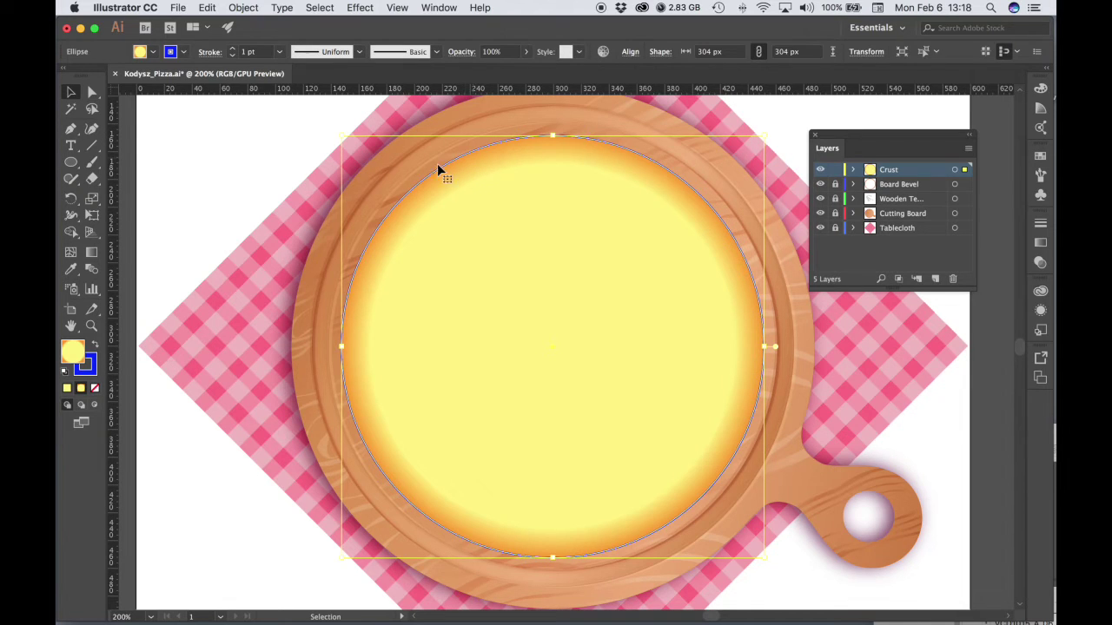
pyautogui.click(251, 195)
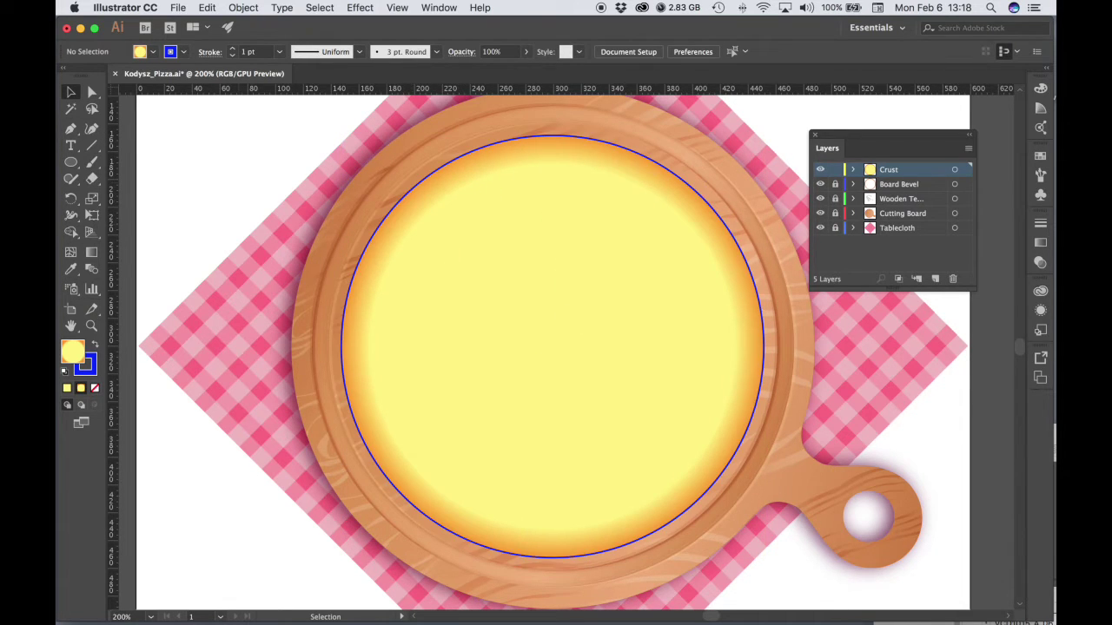
# Set the crust circle's stroke to [None] so it has no outline.
pyautogui.click(425, 202)
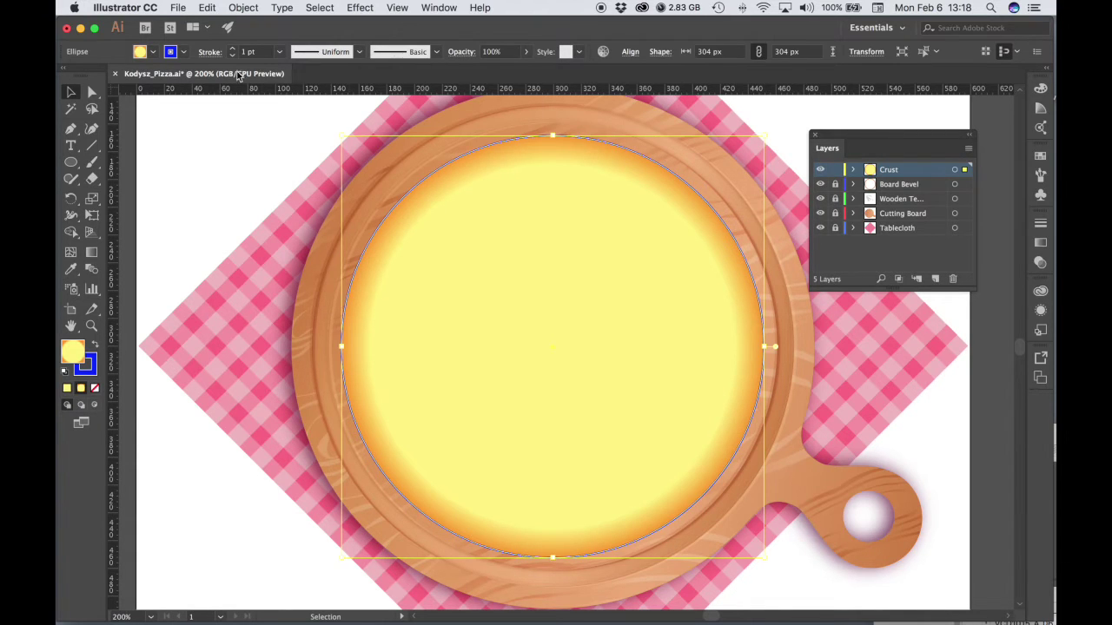
pyautogui.click(184, 54)
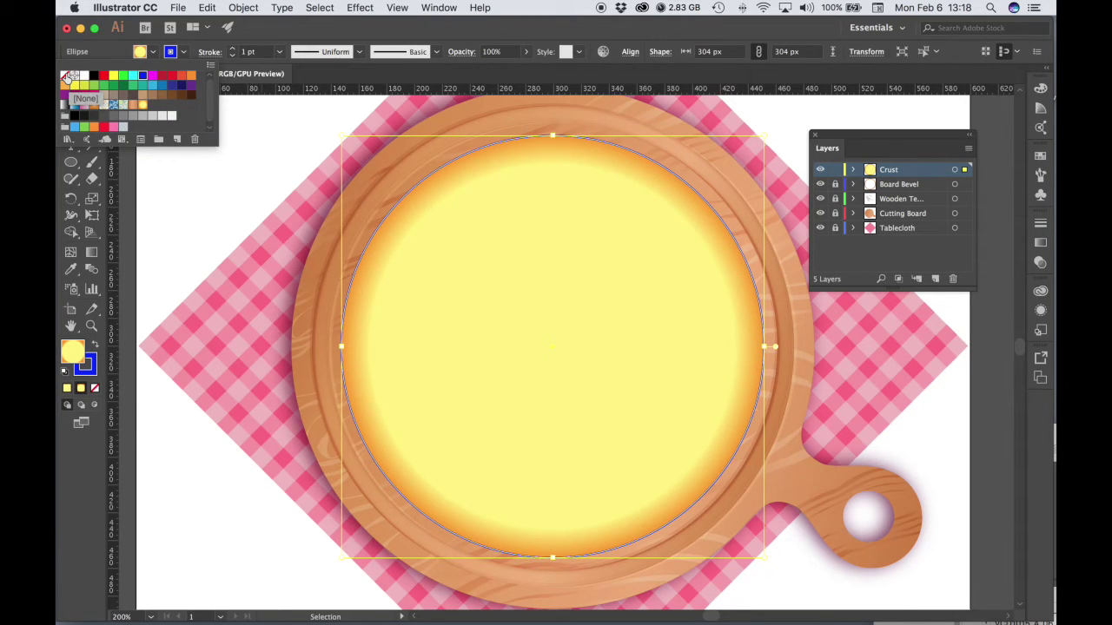
pyautogui.click(67, 78)
pyautogui.click(185, 202)
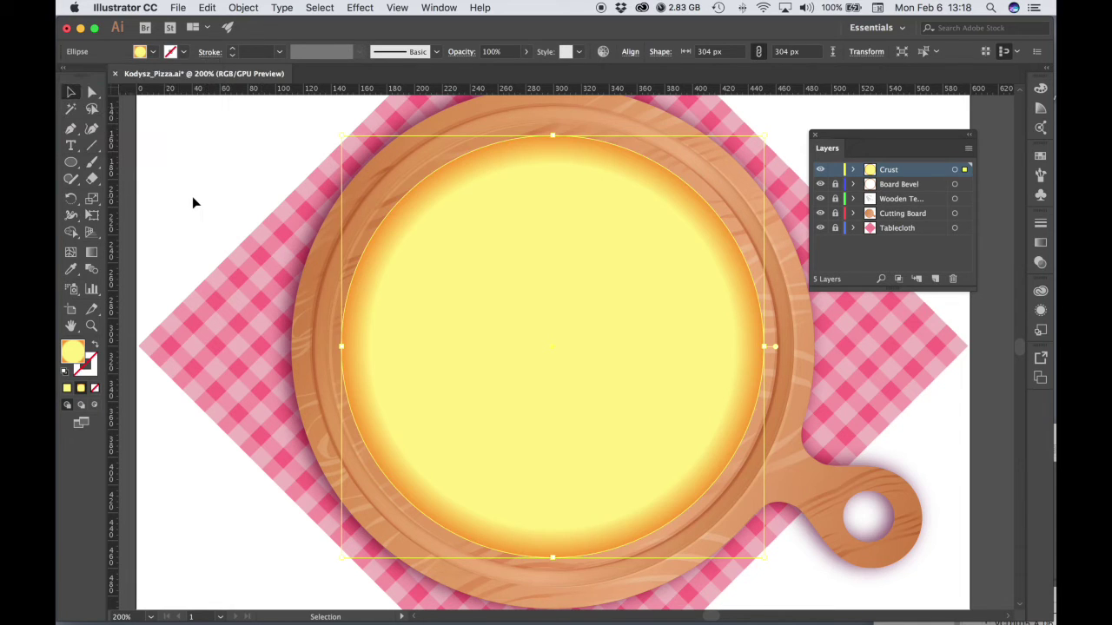
pyautogui.click(192, 199)
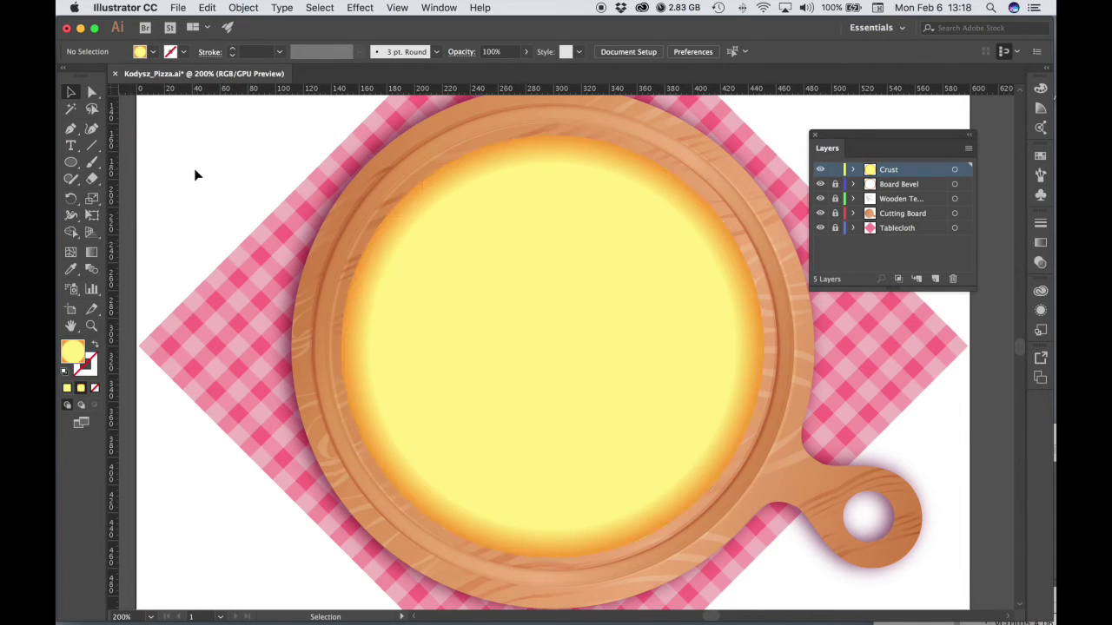
# Add a drop shadow to the crust: 100% opacity, X -6 px, Y -3 px, 6 px blur.
pyautogui.click(586, 289)
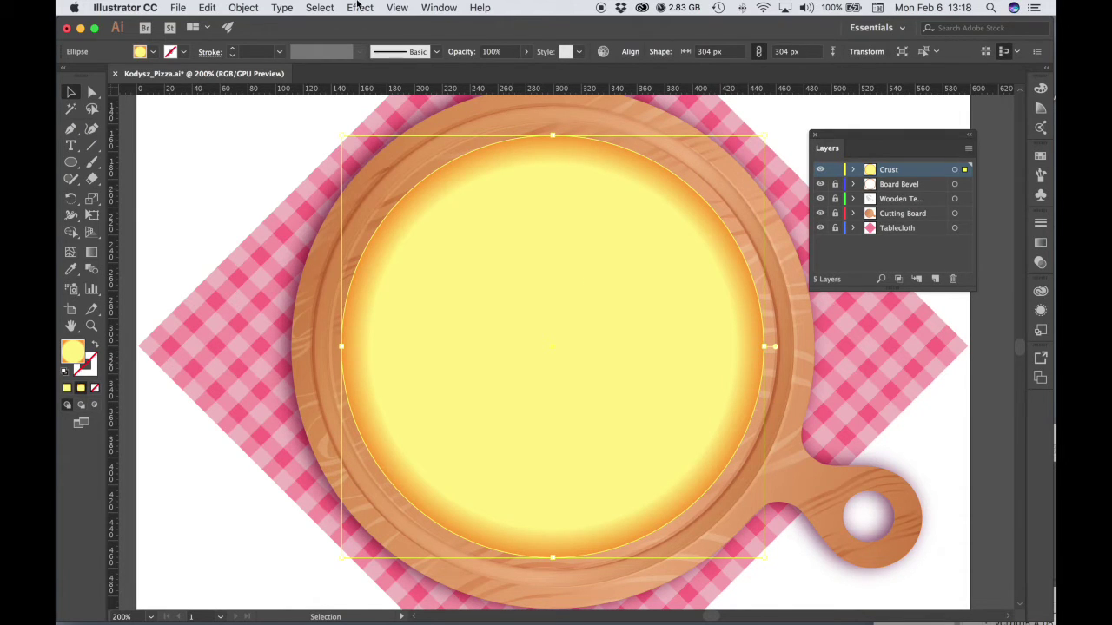
pyautogui.click(358, 7)
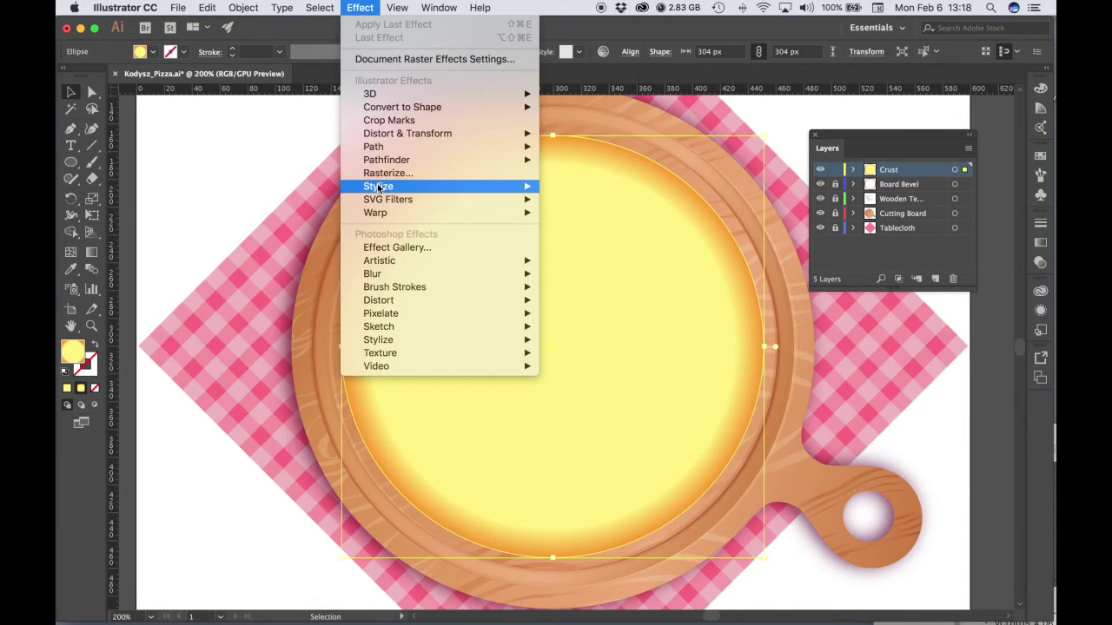
pyautogui.moveTo(379, 188)
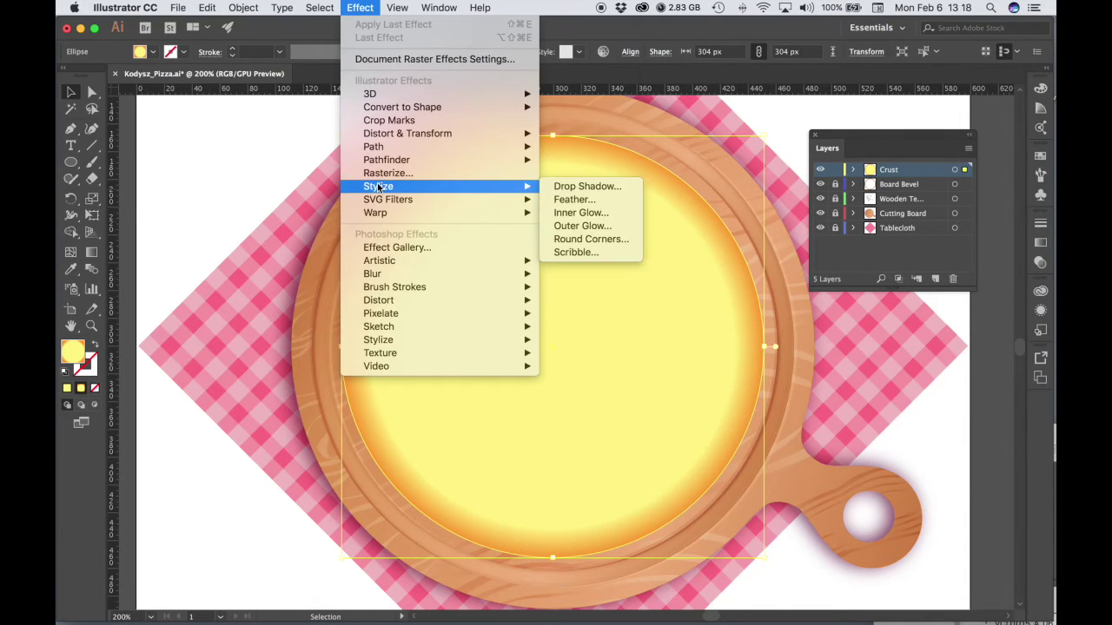
pyautogui.click(594, 187)
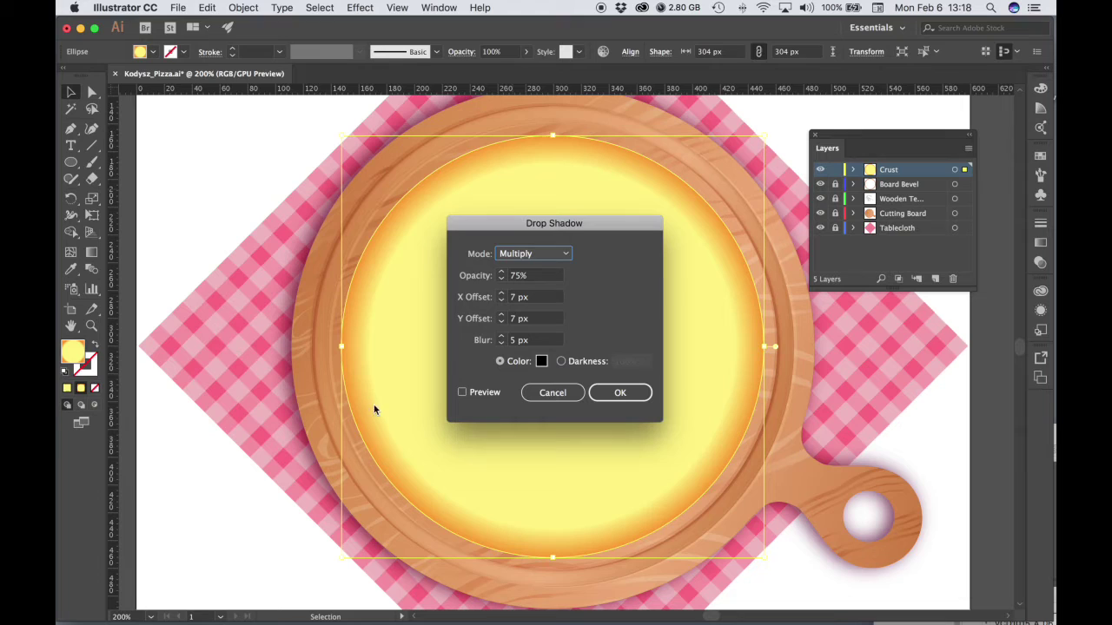
pyautogui.click(533, 278)
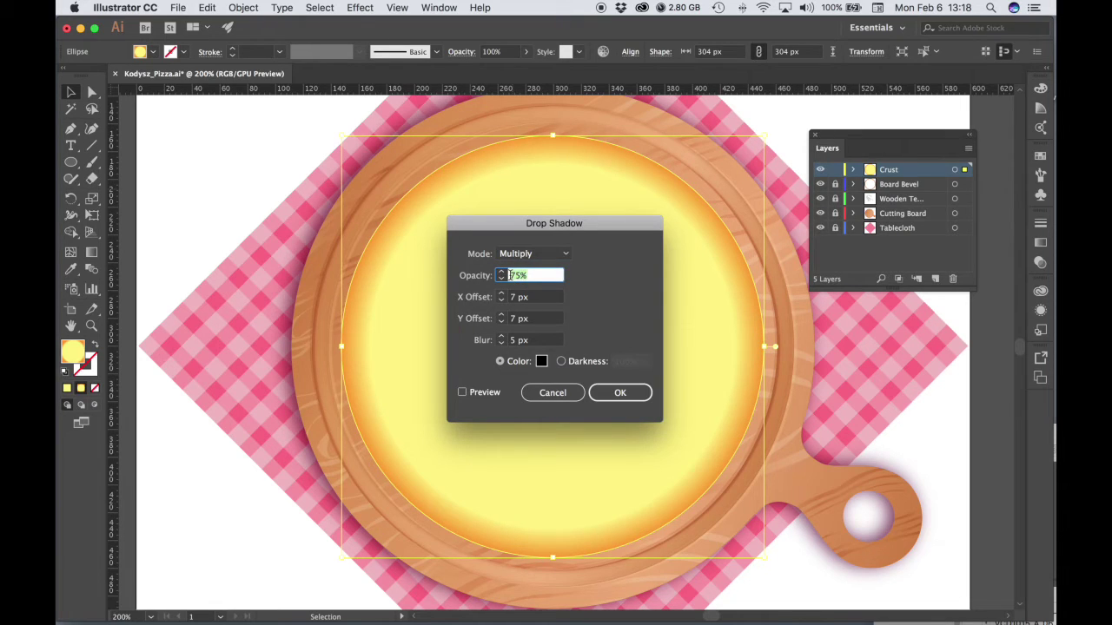
pyautogui.write('100')
pyautogui.press('Tab')
pyautogui.write('-6')
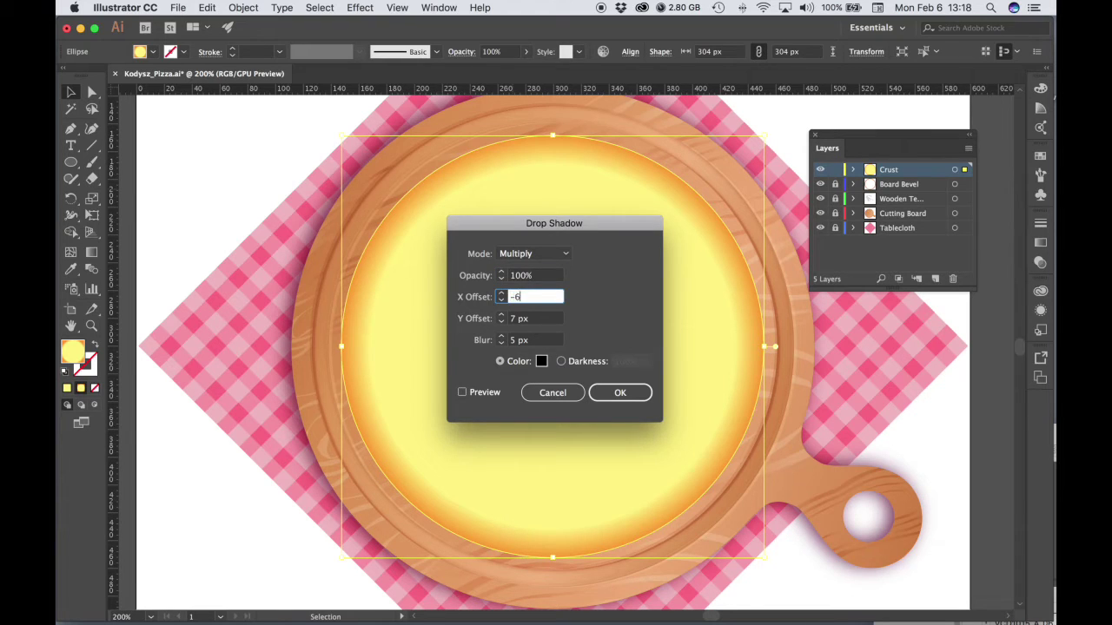
pyautogui.press('Tab')
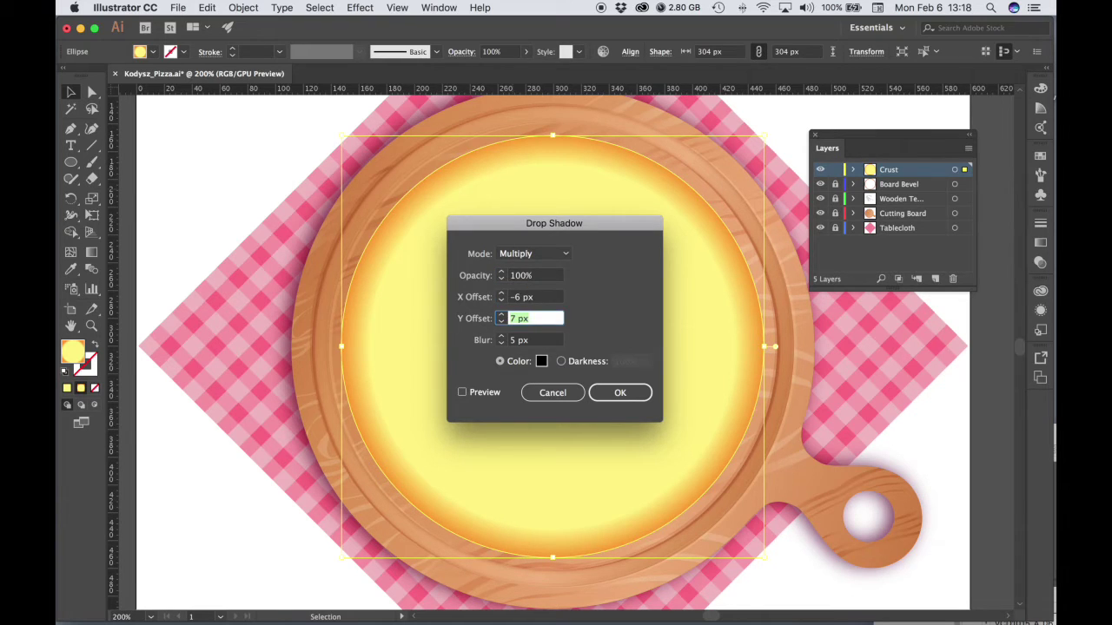
pyautogui.write('-3')
pyautogui.press('Tab')
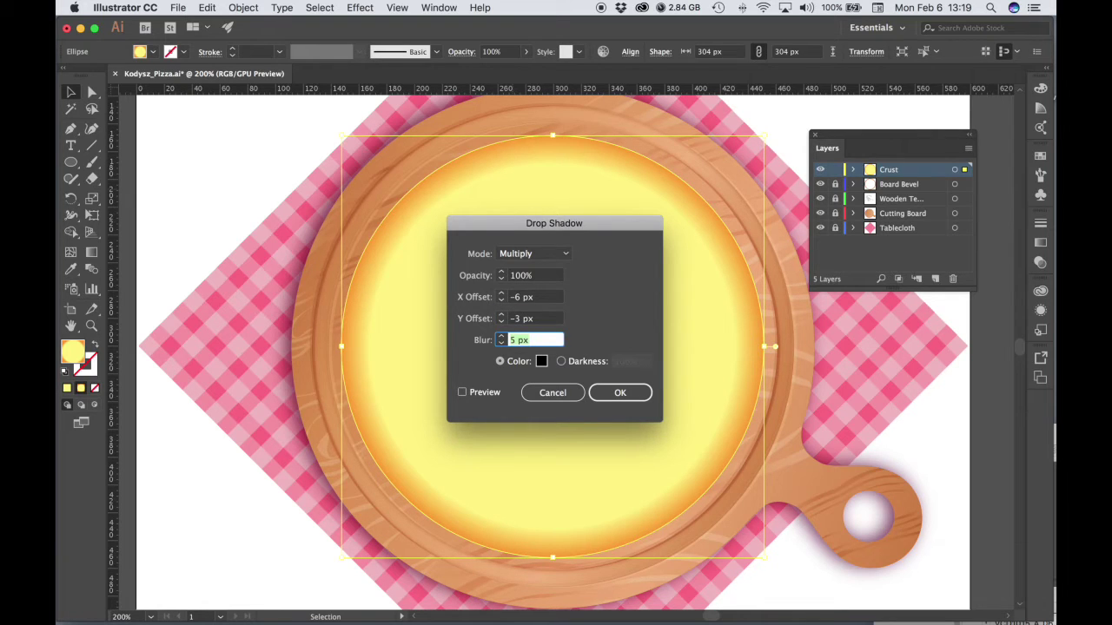
pyautogui.write('6')
pyautogui.press('Tab')
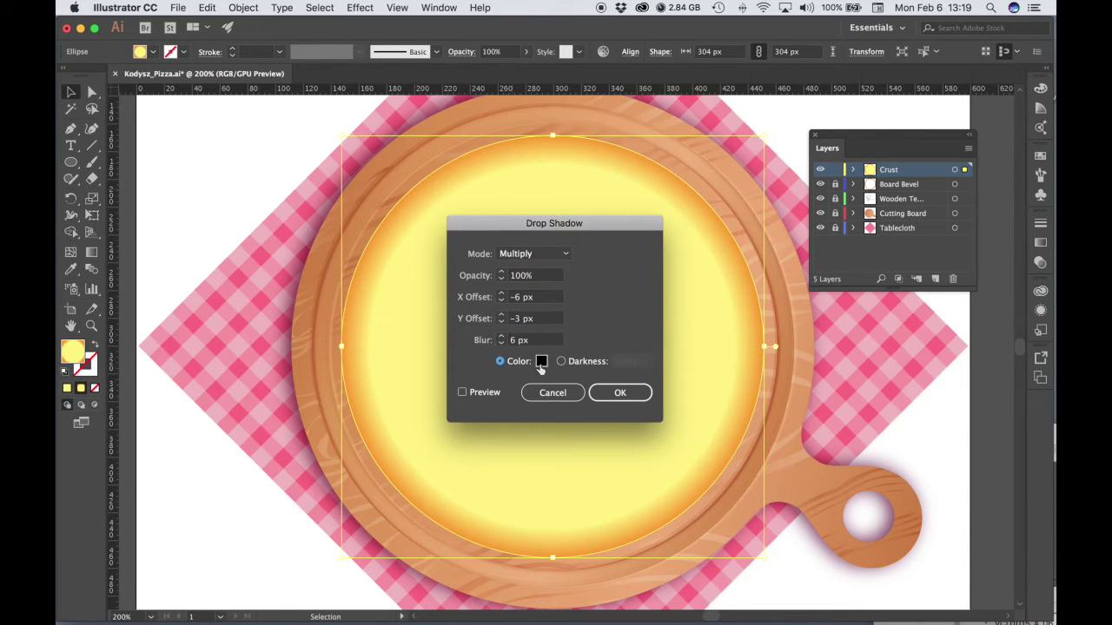
pyautogui.click(463, 393)
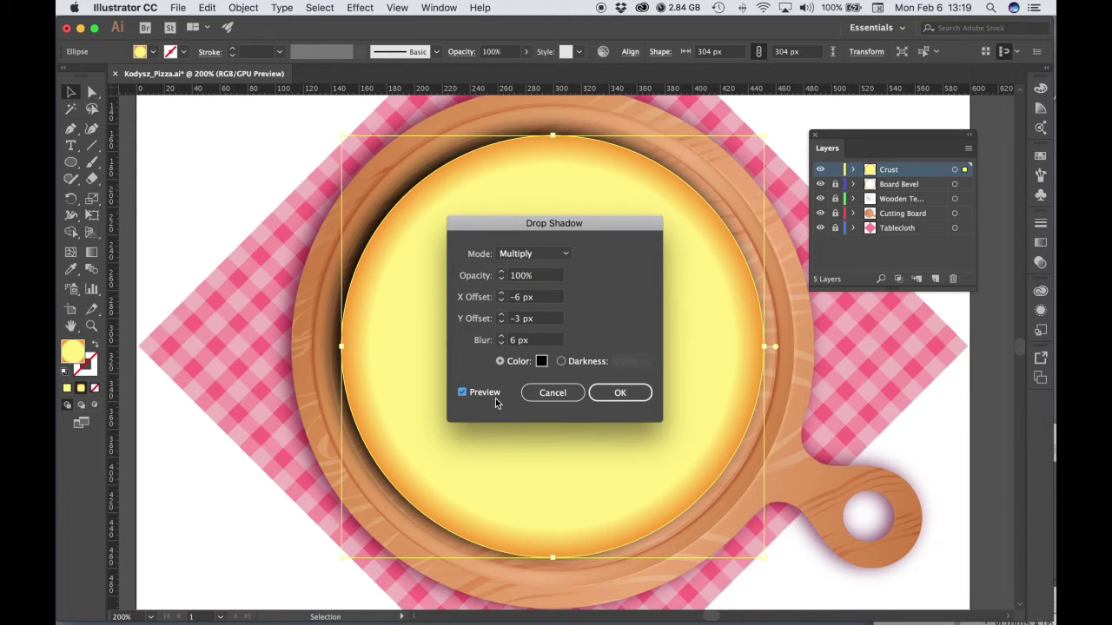
# Change the drop shadow colour to brown aa6536 and apply it.
pyautogui.click(541, 362)
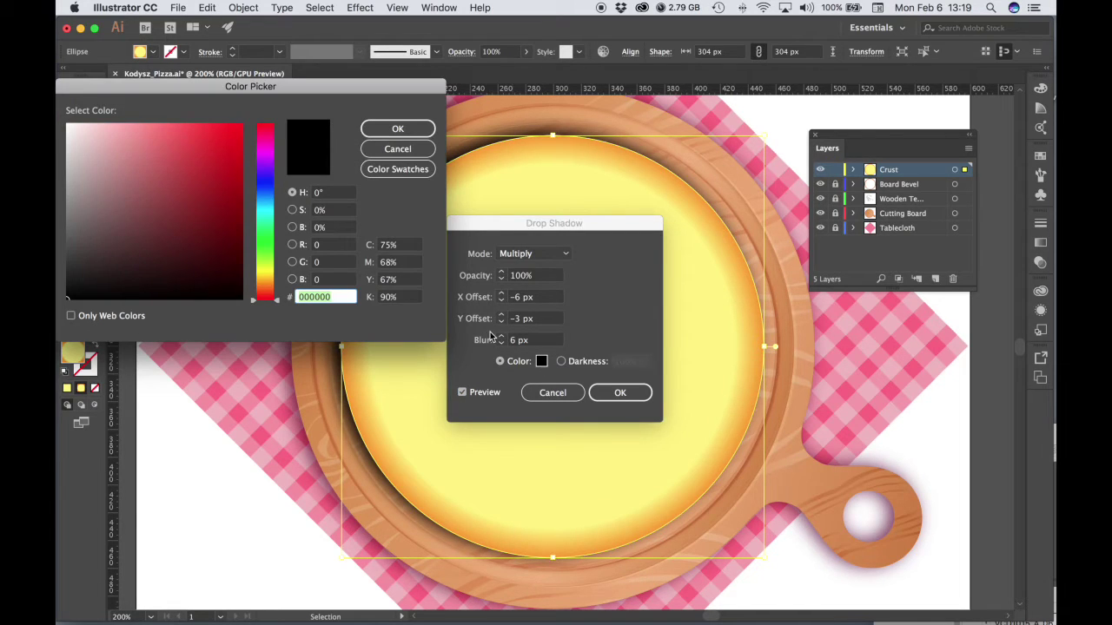
pyautogui.moveTo(340, 297); pyautogui.dragTo(297, 297)
pyautogui.write('aa6536')
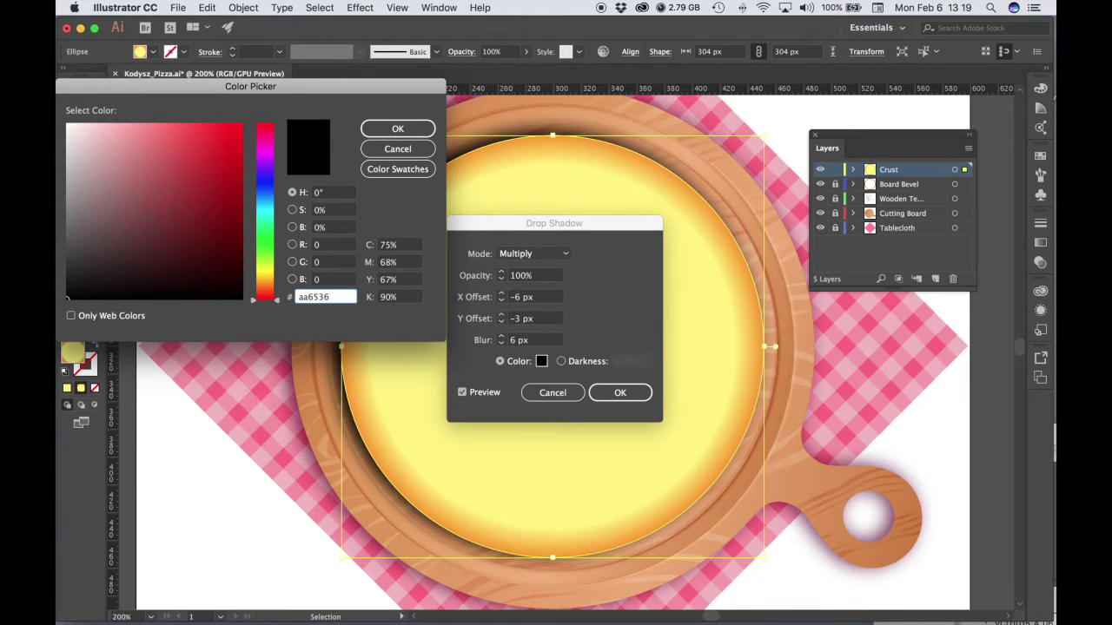
pyautogui.click(389, 134)
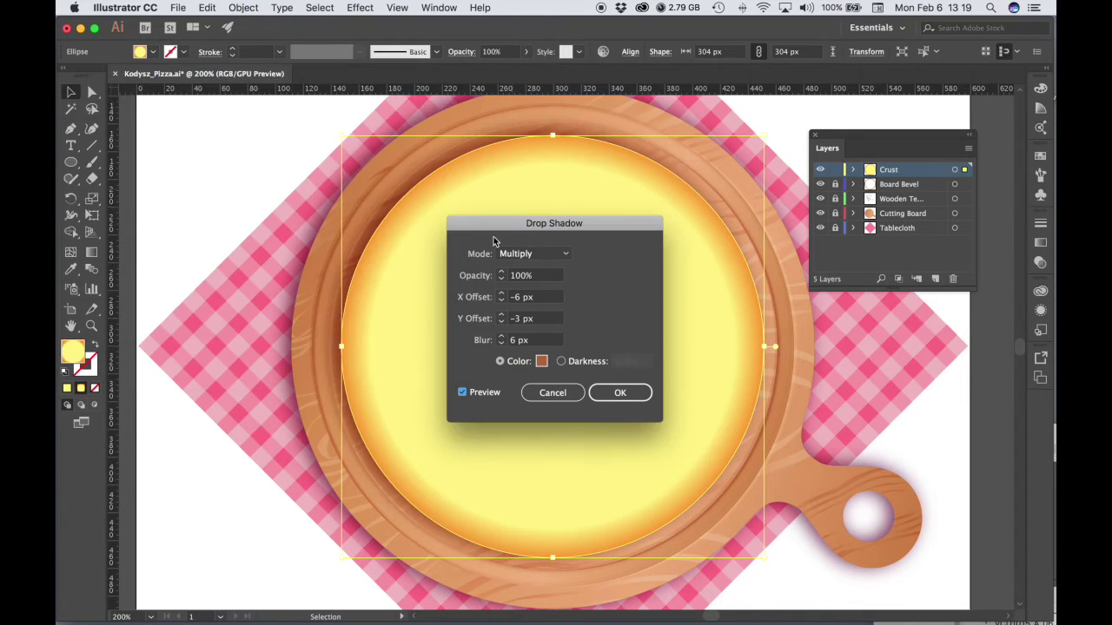
pyautogui.click(620, 393)
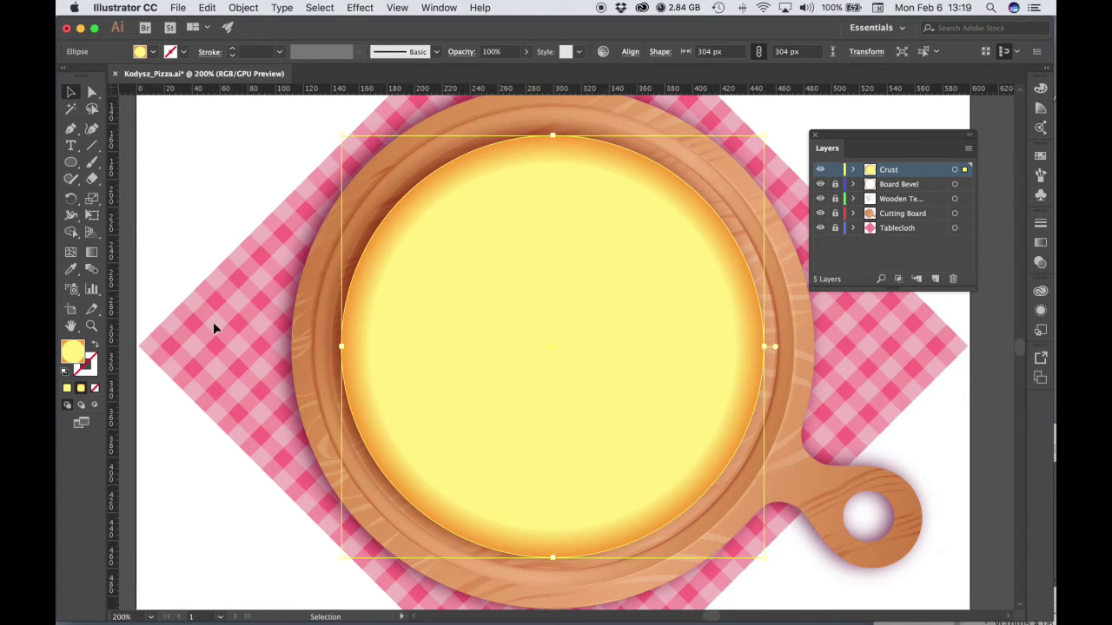
# Draw a 264 px circle centred on the crust and move its orange gradient stop inward.
pyautogui.click(244, 187)
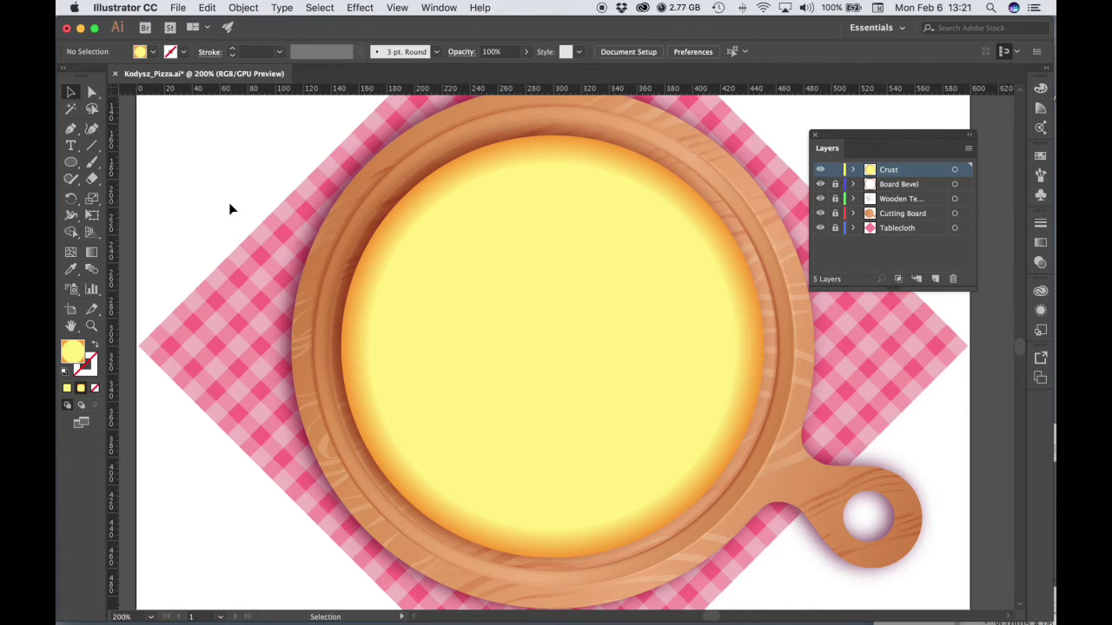
pyautogui.click(71, 164)
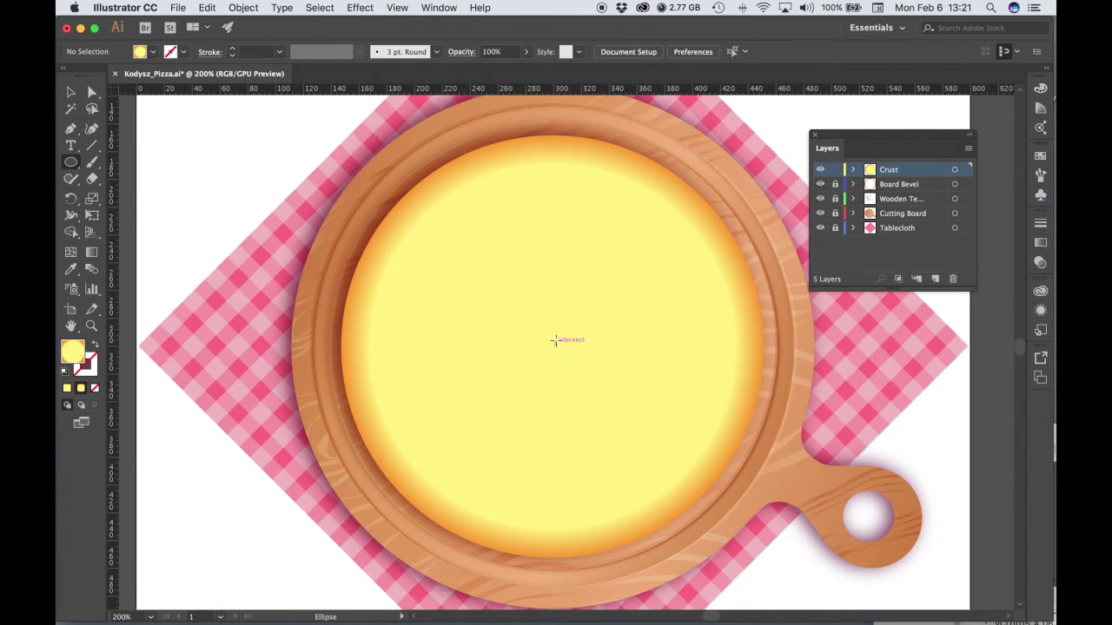
pyautogui.moveTo(556, 341); pyautogui.dragTo(372, 259)
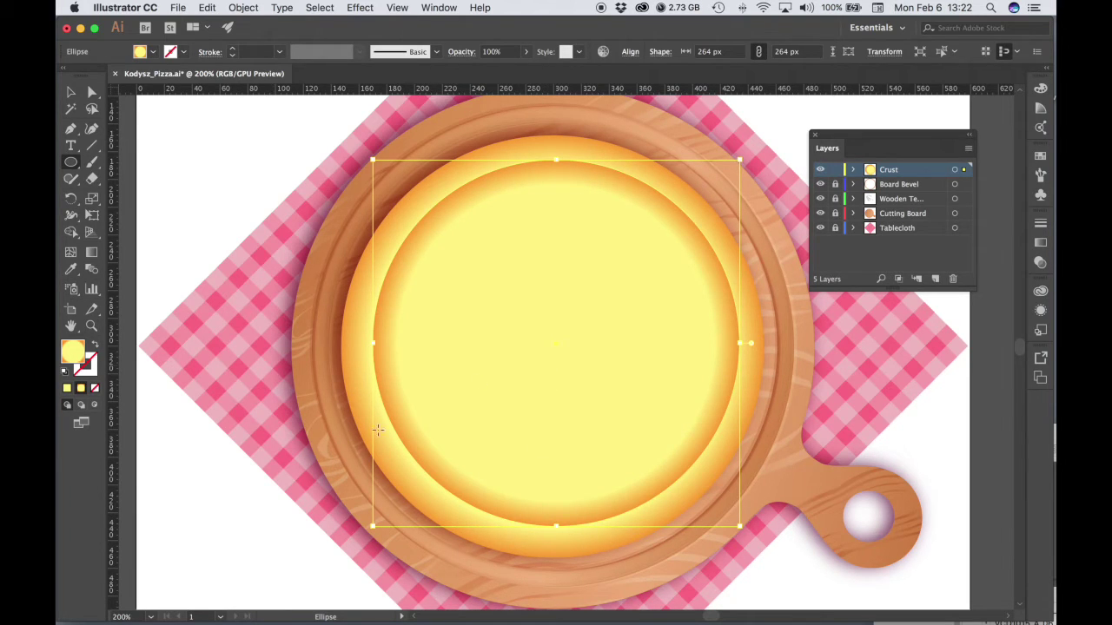
pyautogui.doubleClick(92, 252)
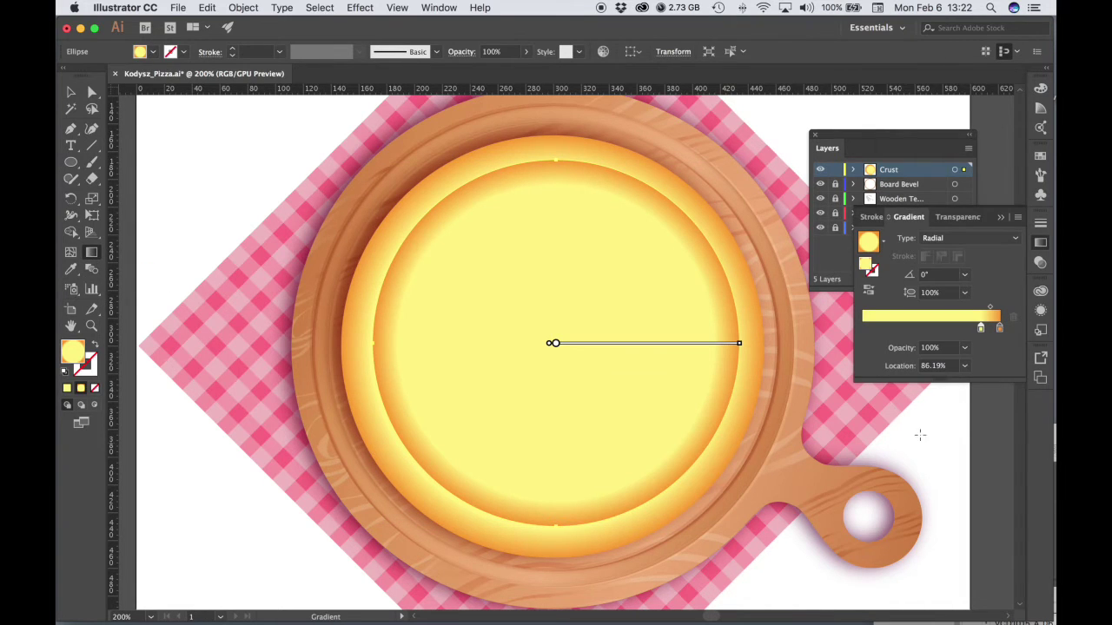
pyautogui.moveTo(981, 329); pyautogui.dragTo(914, 334)
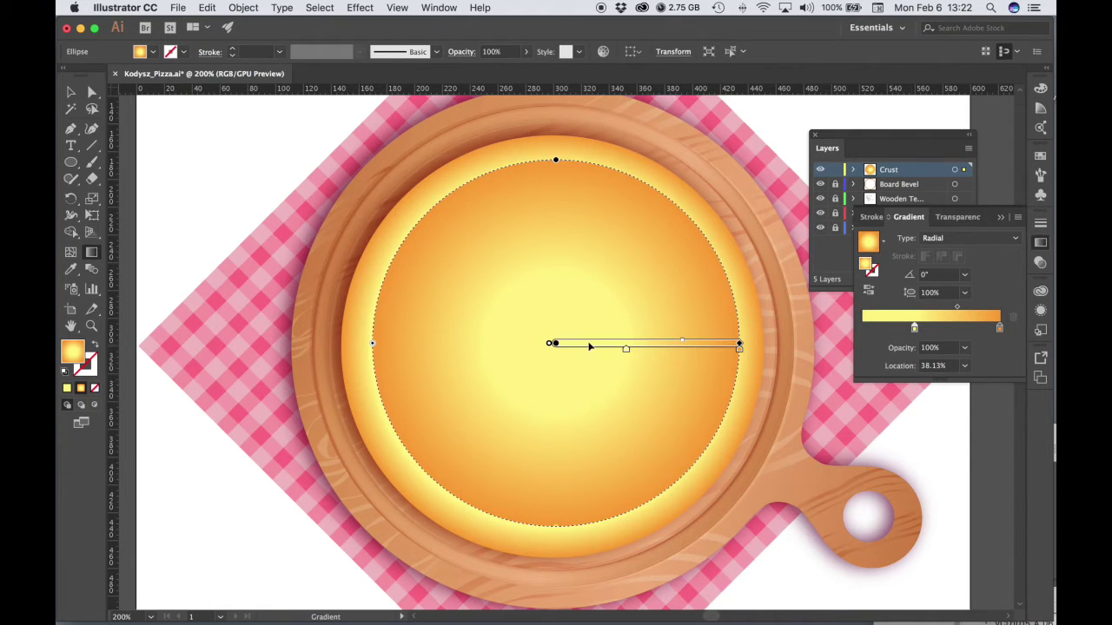
pyautogui.click(1040, 245)
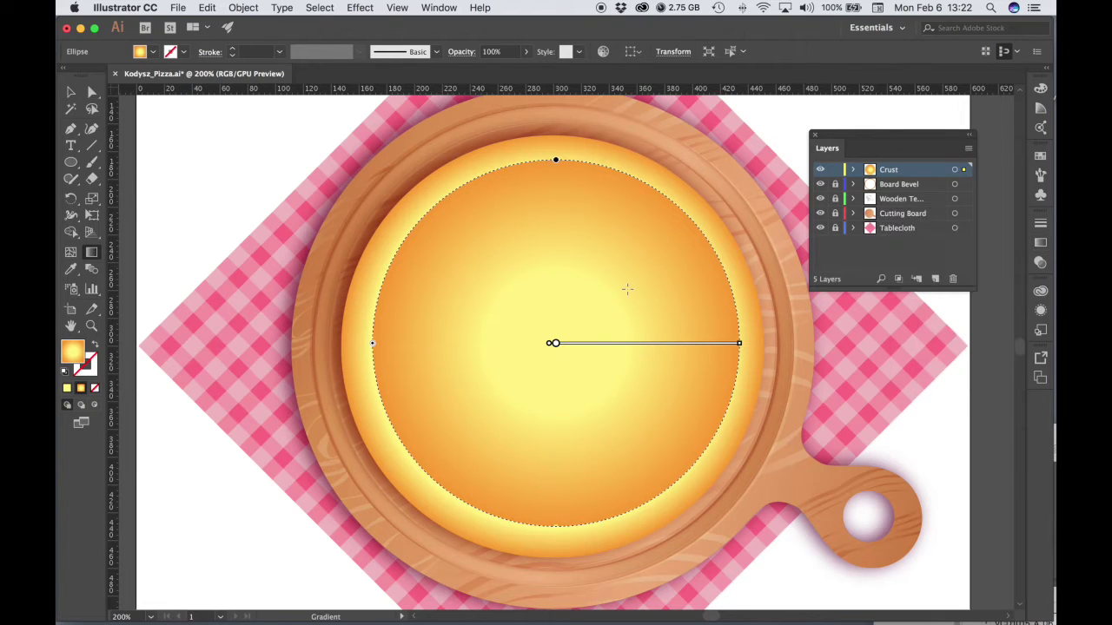
# Nudge the inner gradient circle slightly left and down.
pyautogui.press('v')
pyautogui.press('v')
pyautogui.click(250, 208)
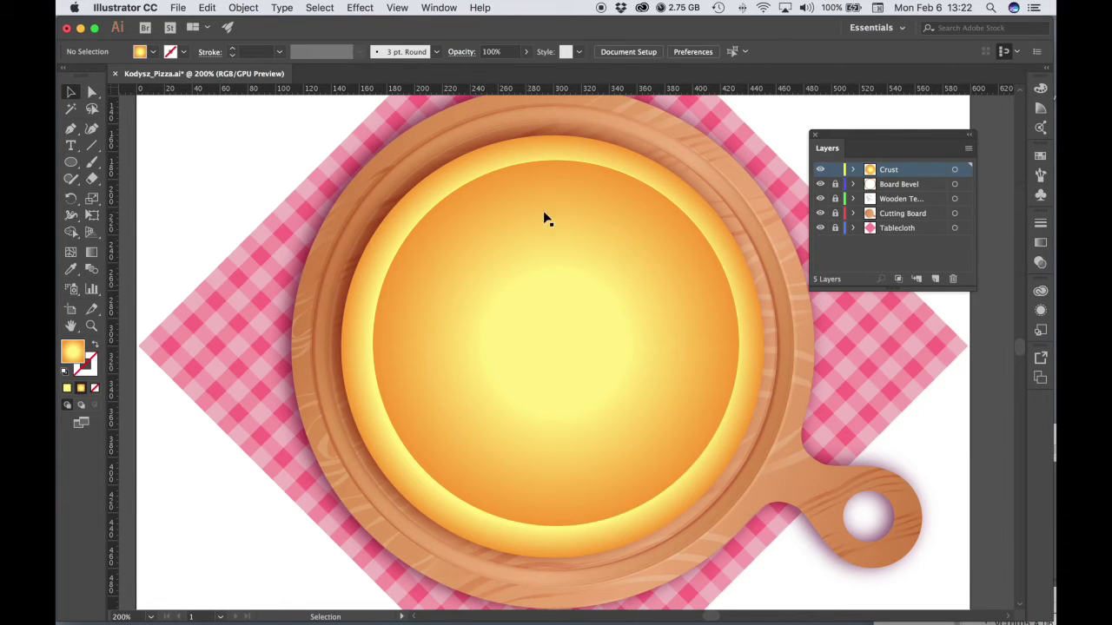
pyautogui.click(611, 211)
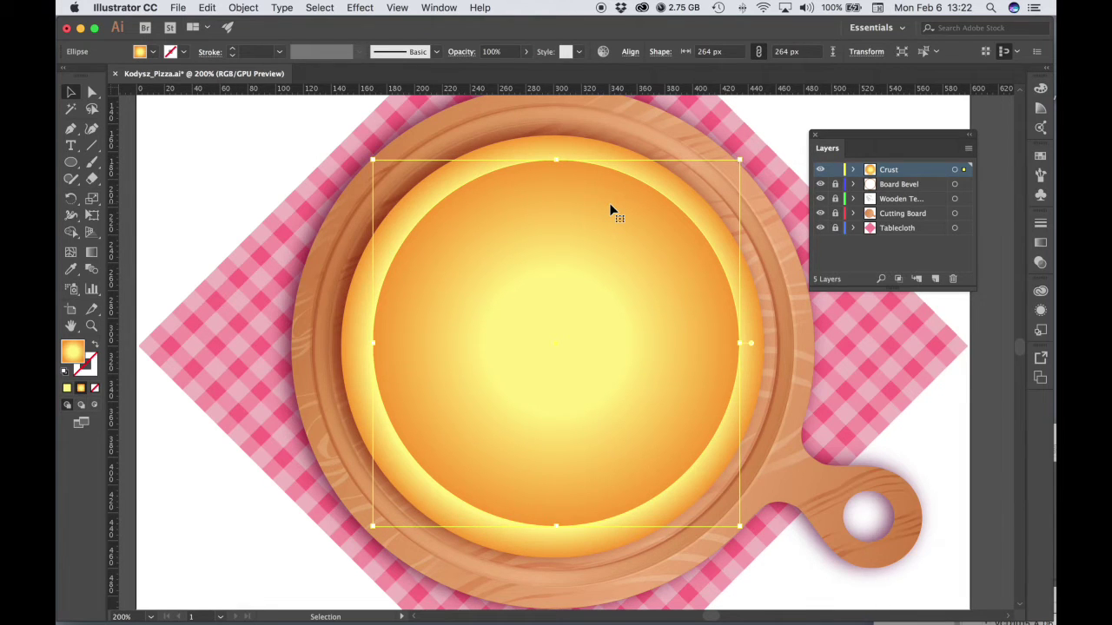
pyautogui.press('Left')
pyautogui.press('Left')
pyautogui.press('Right')
pyautogui.press('Down')
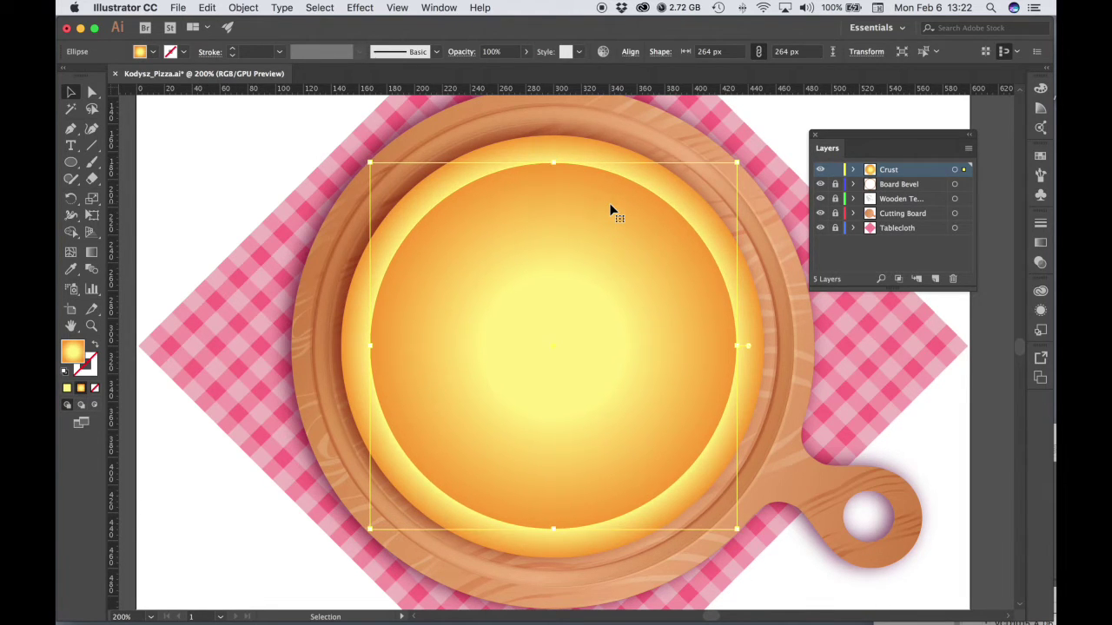
pyautogui.click(232, 182)
# Draw a 288 px circle outward from the crust centre.
pyautogui.click(70, 163)
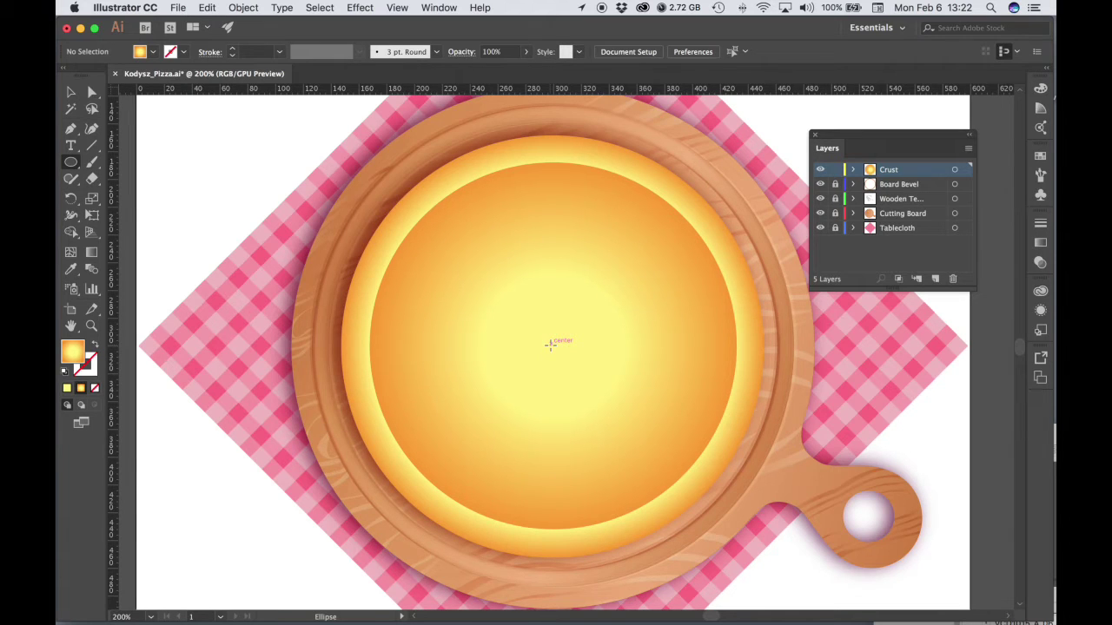
pyautogui.moveTo(549, 345); pyautogui.dragTo(351, 213)
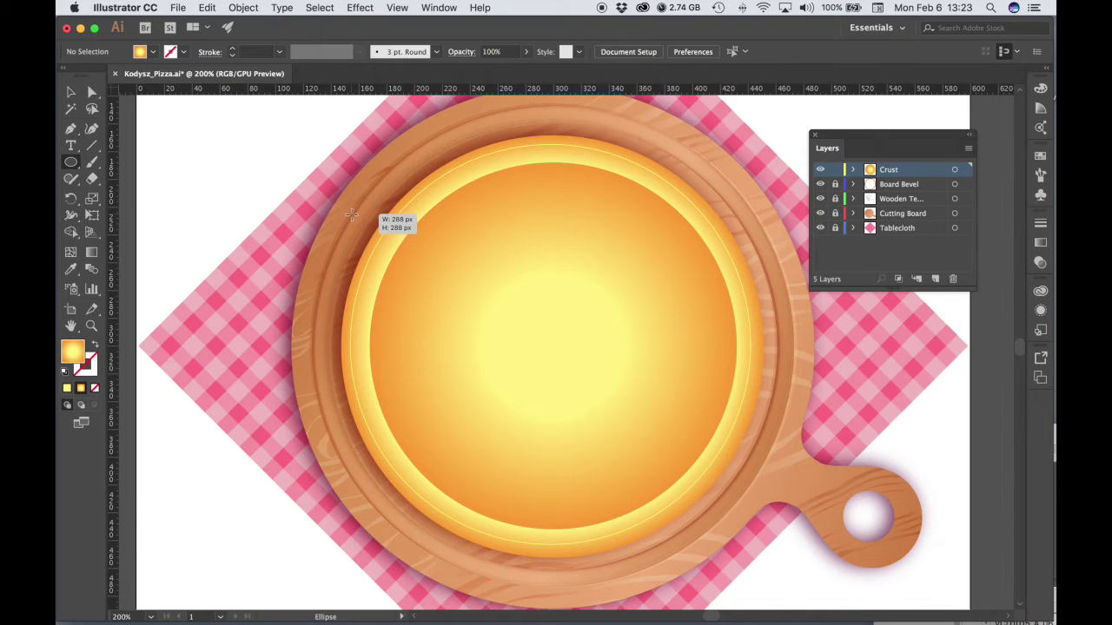
pyautogui.moveTo(351, 213); pyautogui.dragTo(351, 213)
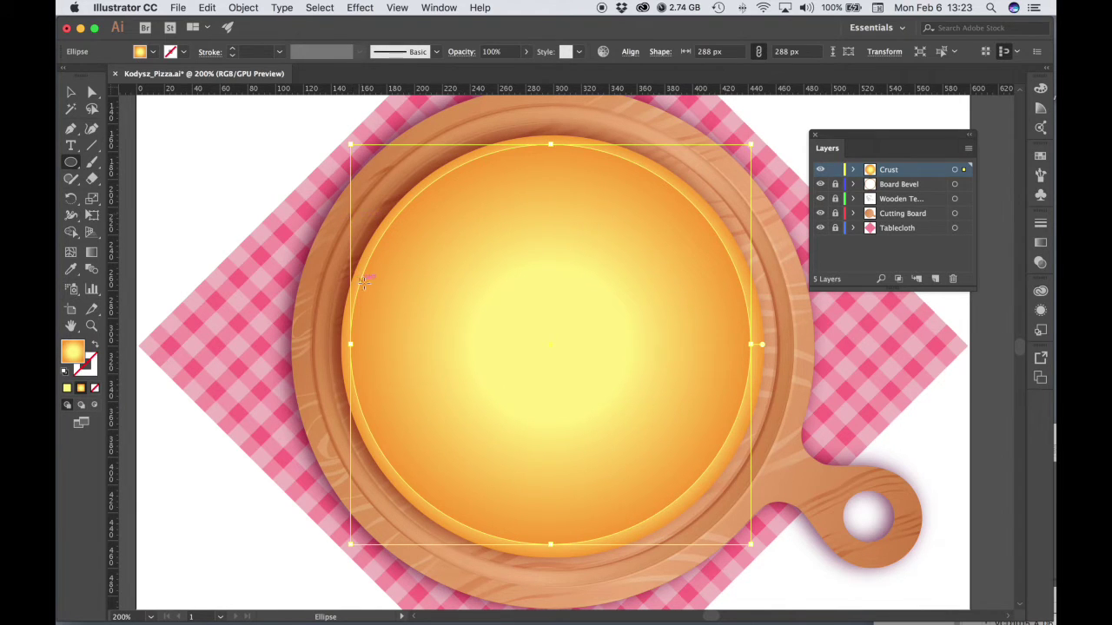
# Give the 288 px circle a white 4 pt stroke and no fill.
pyautogui.click(177, 54)
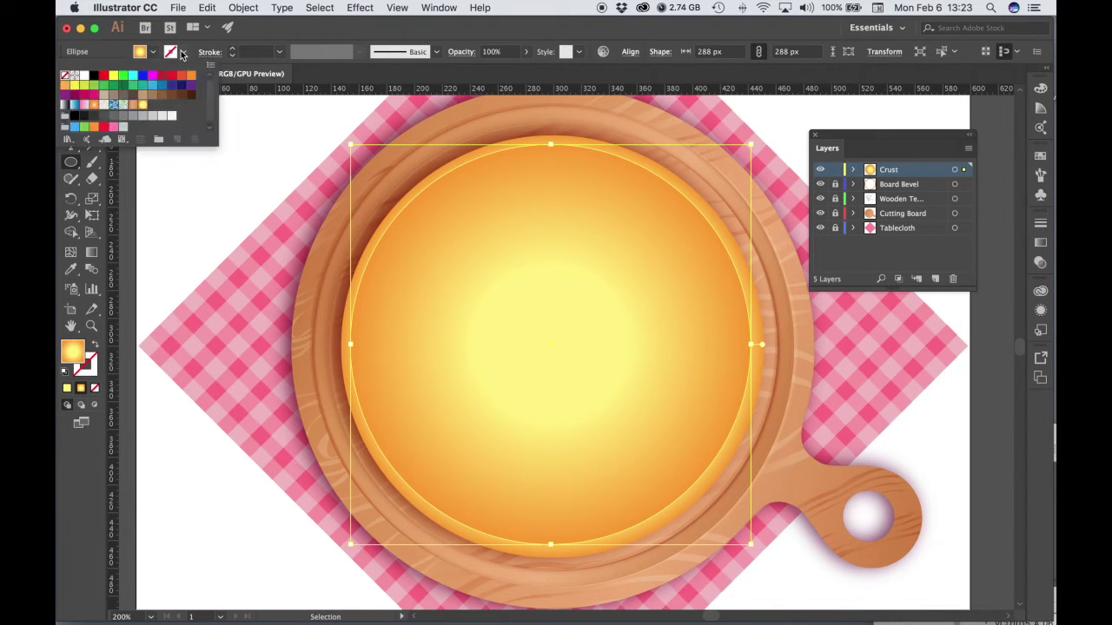
pyautogui.click(84, 77)
pyautogui.click(154, 52)
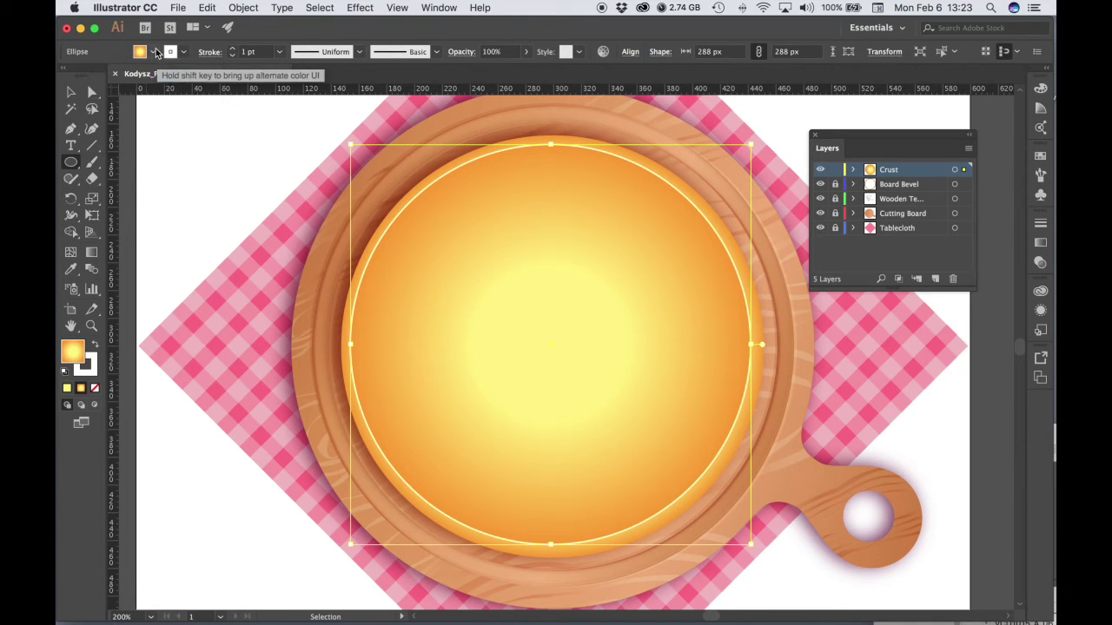
pyautogui.click(154, 52)
pyautogui.click(65, 76)
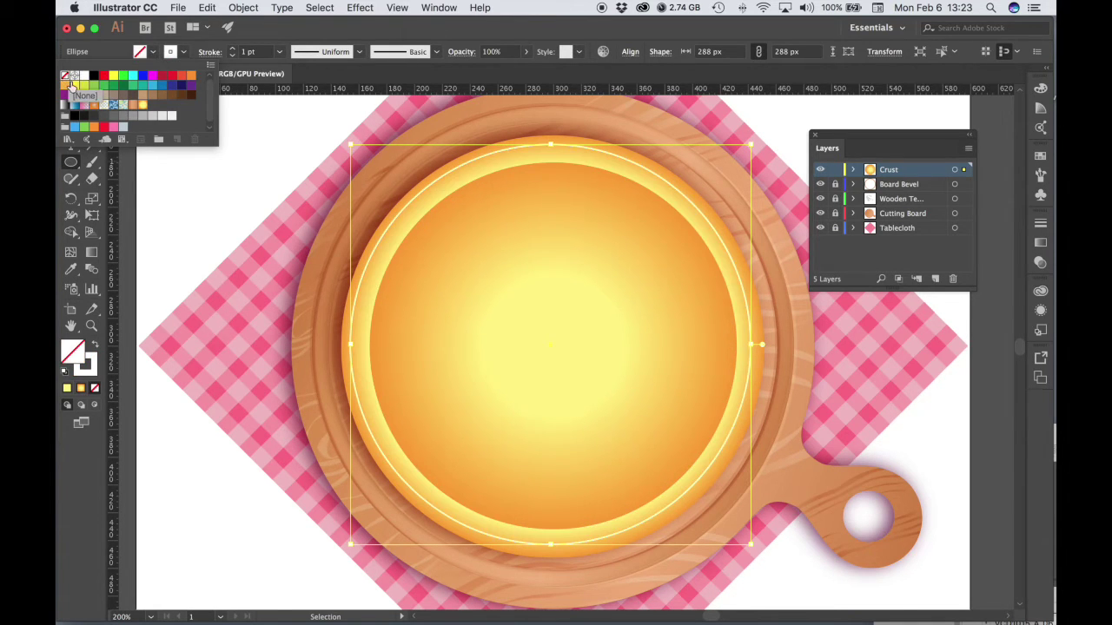
pyautogui.press('Escape')
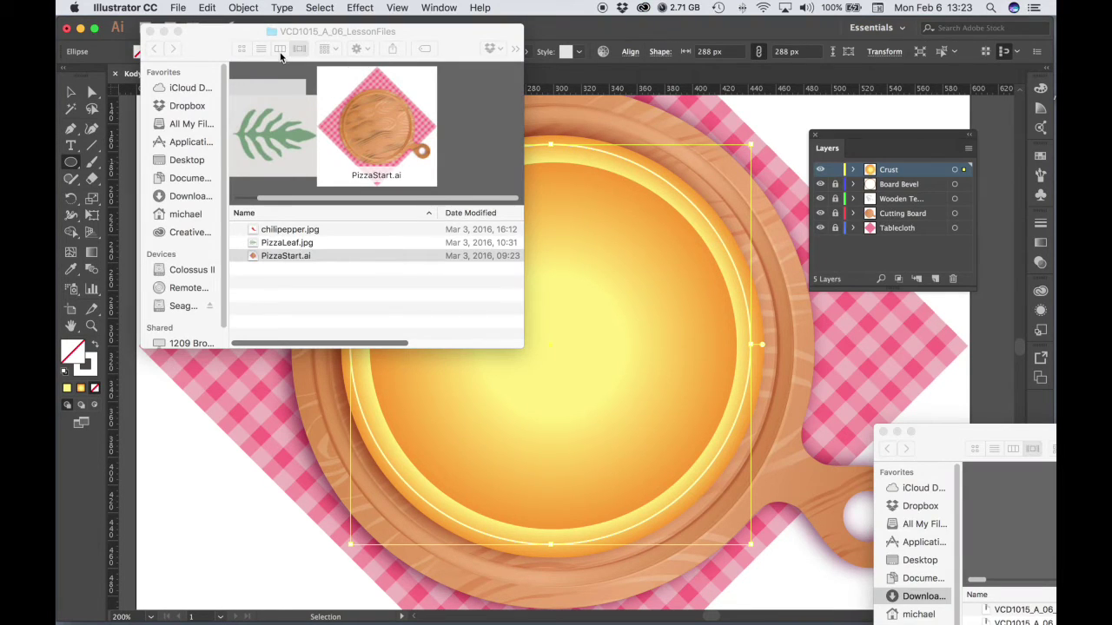
pyautogui.click(723, 26)
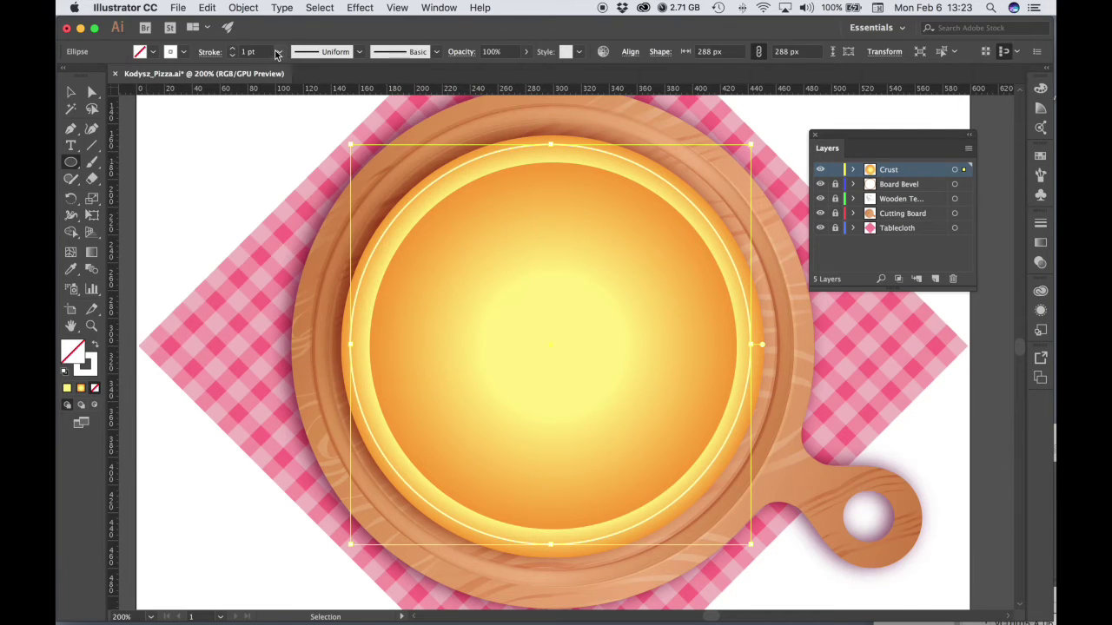
pyautogui.click(277, 54)
pyautogui.click(292, 162)
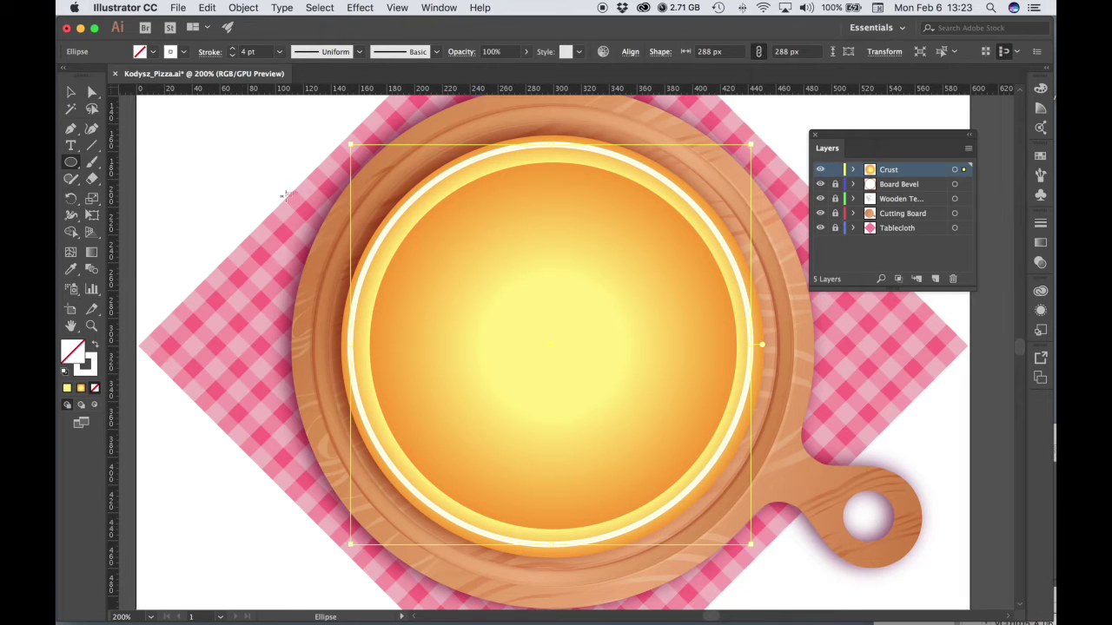
# Expand the white ring's fill and stroke into a filled group with Object > Expand.
pyautogui.click(252, 8)
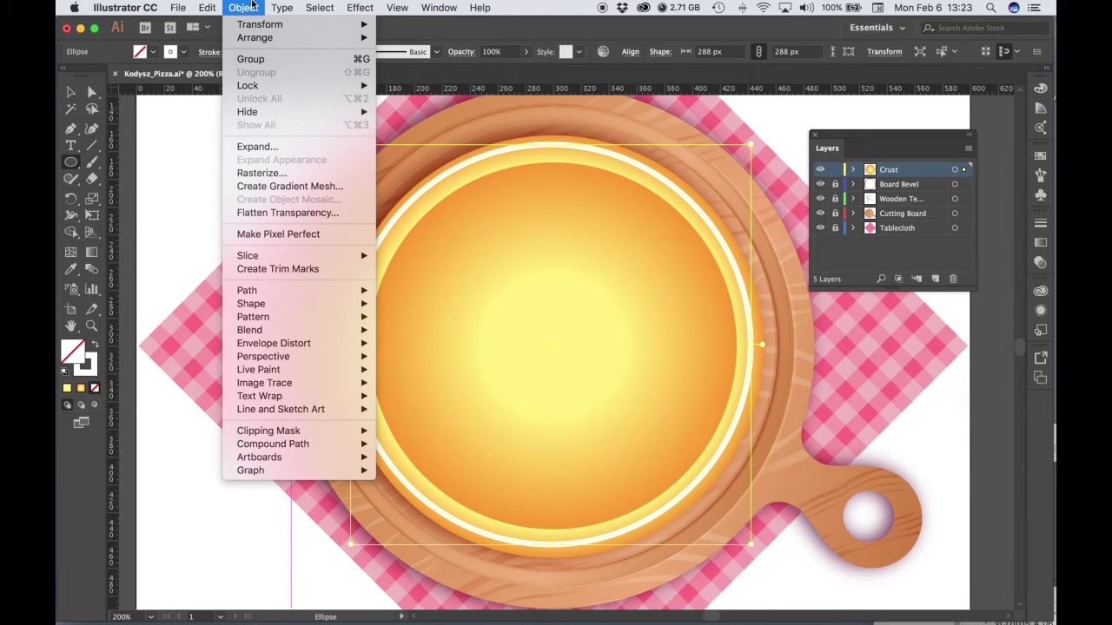
pyautogui.click(257, 147)
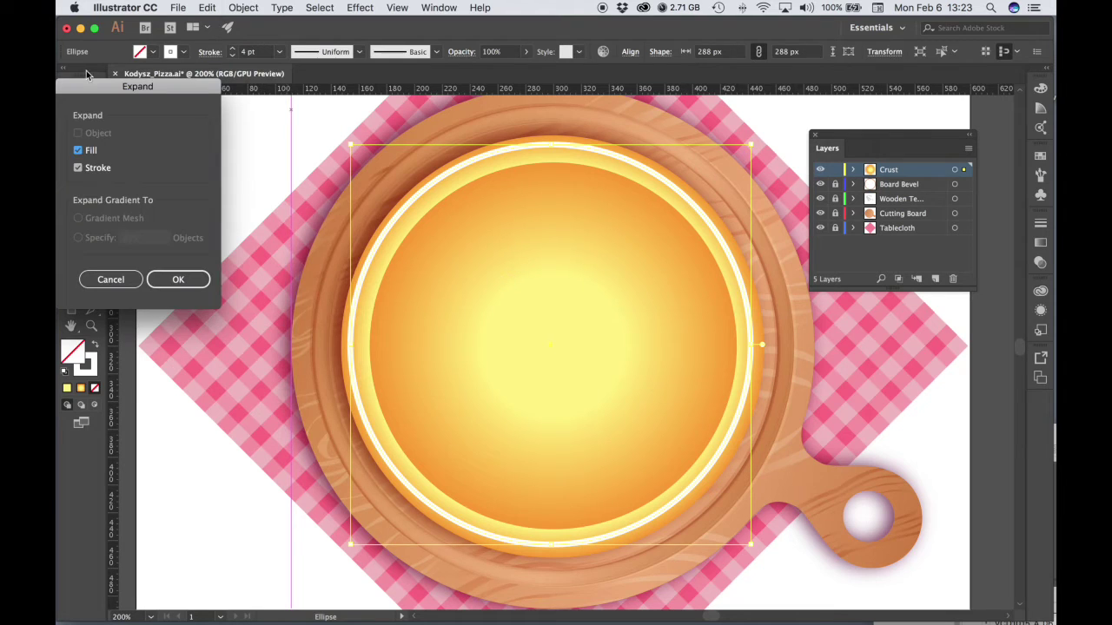
pyautogui.moveTo(79, 88); pyautogui.dragTo(126, 91)
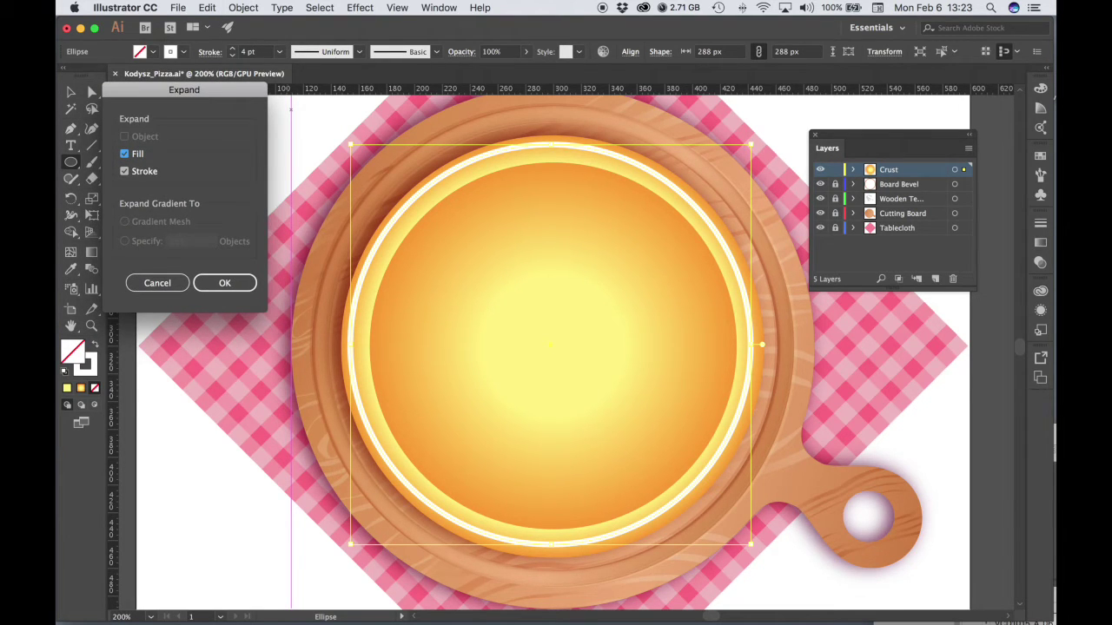
pyautogui.click(223, 285)
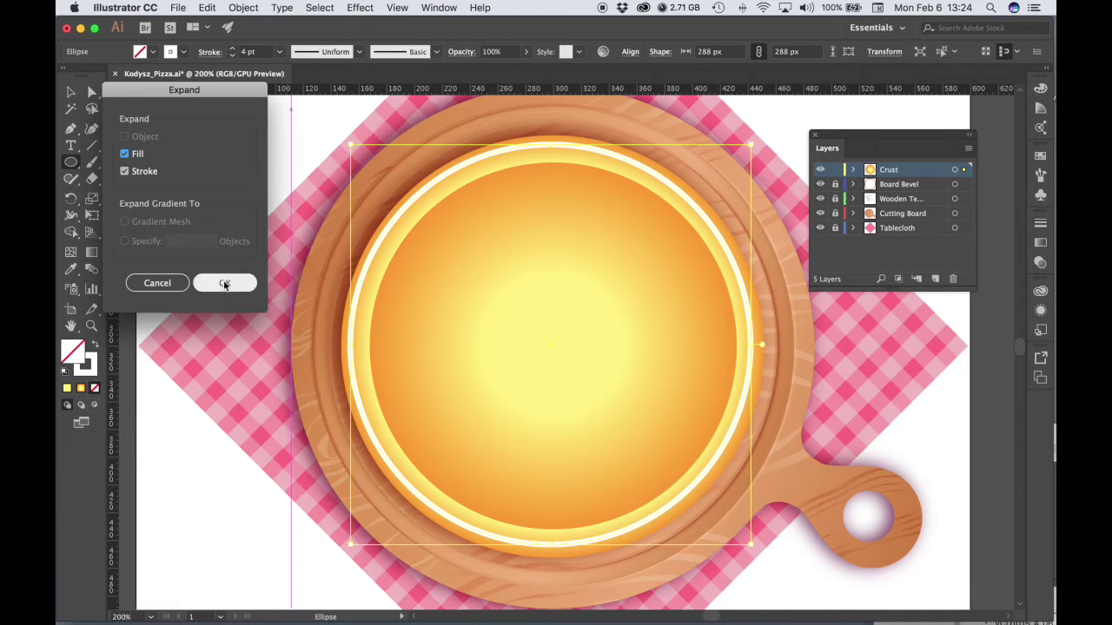
pyautogui.click(224, 284)
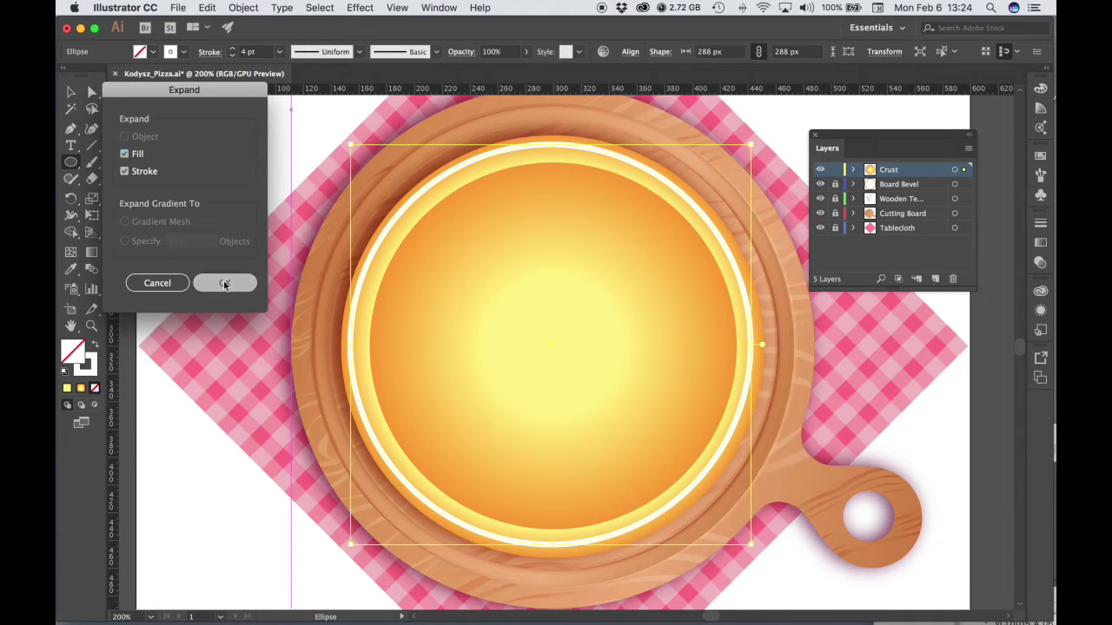
pyautogui.click(321, 7)
# Apply a Gaussian Blur with a 4-pixel radius to the expanded white ring.
pyautogui.moveTo(359, 7)
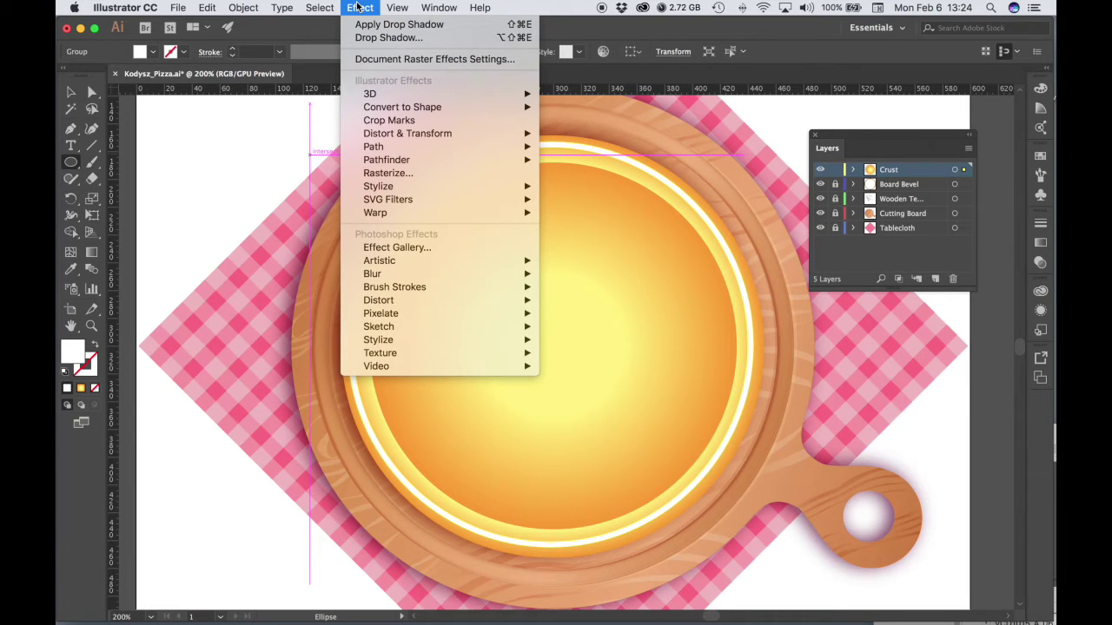
pyautogui.moveTo(434, 273)
pyautogui.click(590, 276)
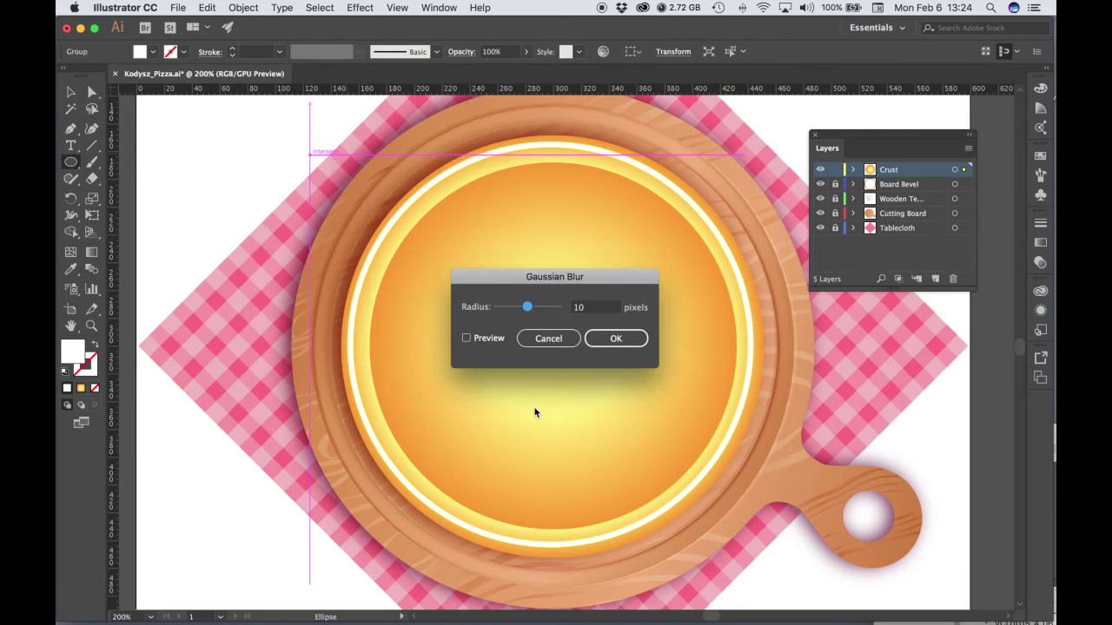
pyautogui.click(466, 338)
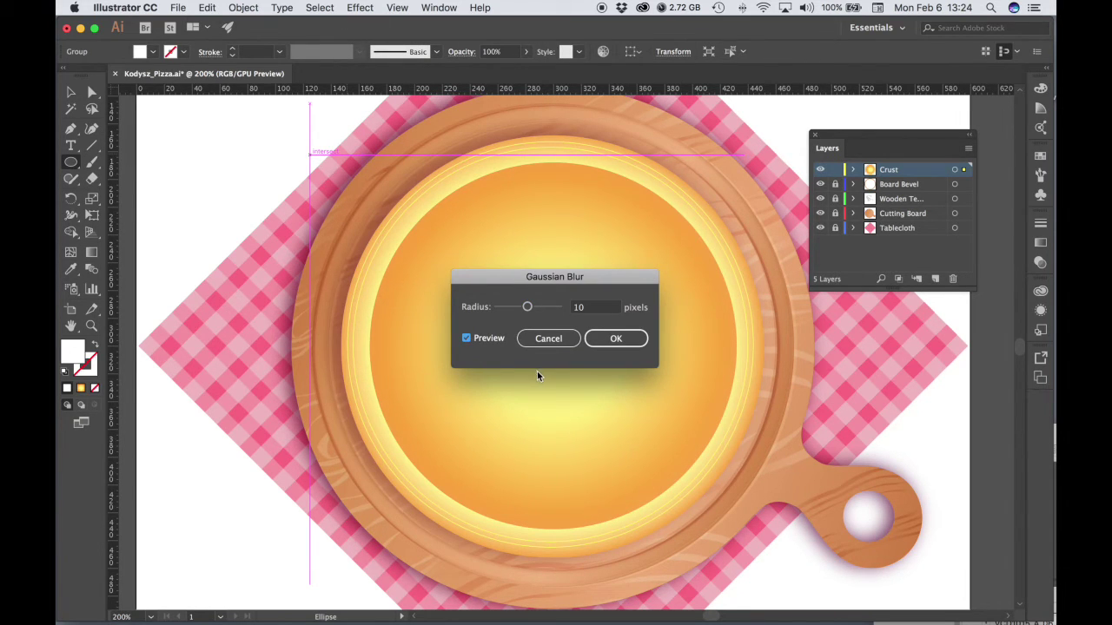
pyautogui.moveTo(590, 279); pyautogui.dragTo(803, 365)
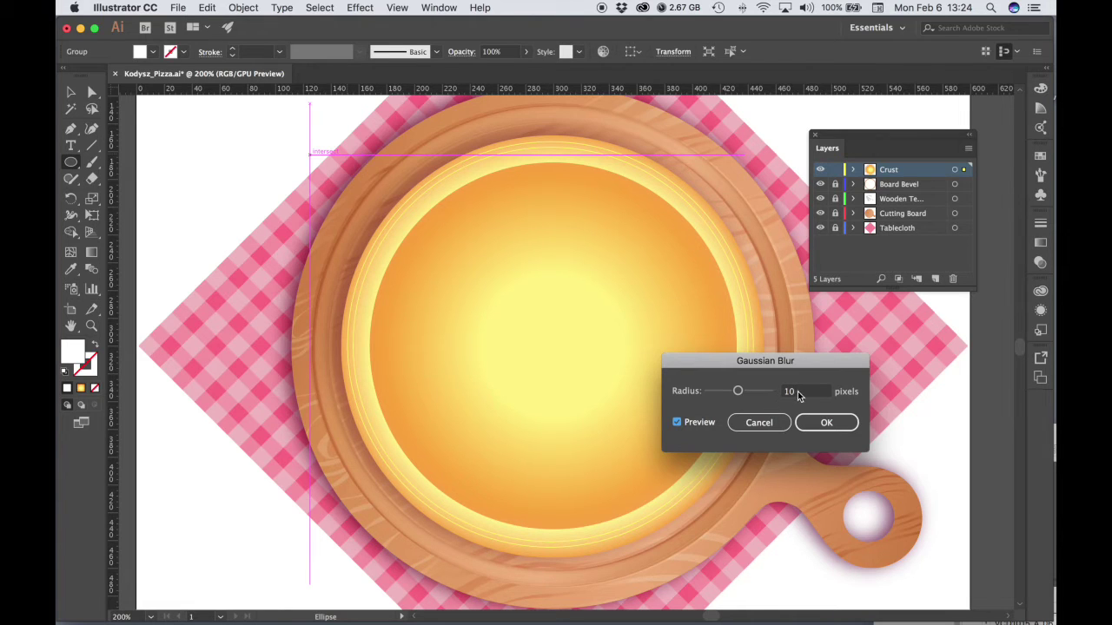
pyautogui.doubleClick(787, 393)
pyautogui.write('4')
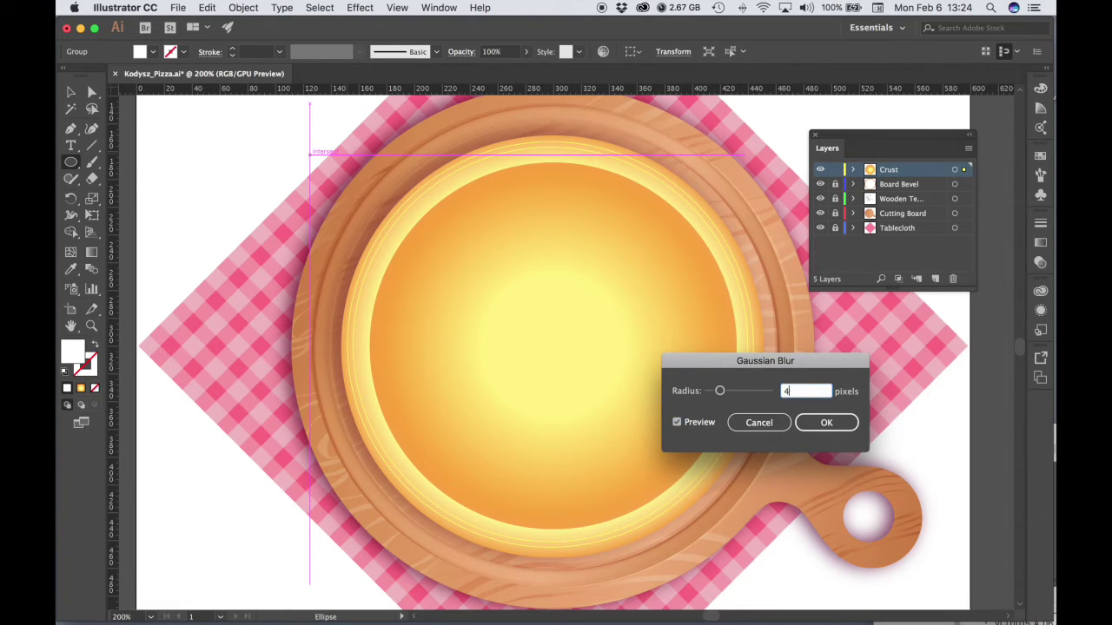
pyautogui.press('Tab')
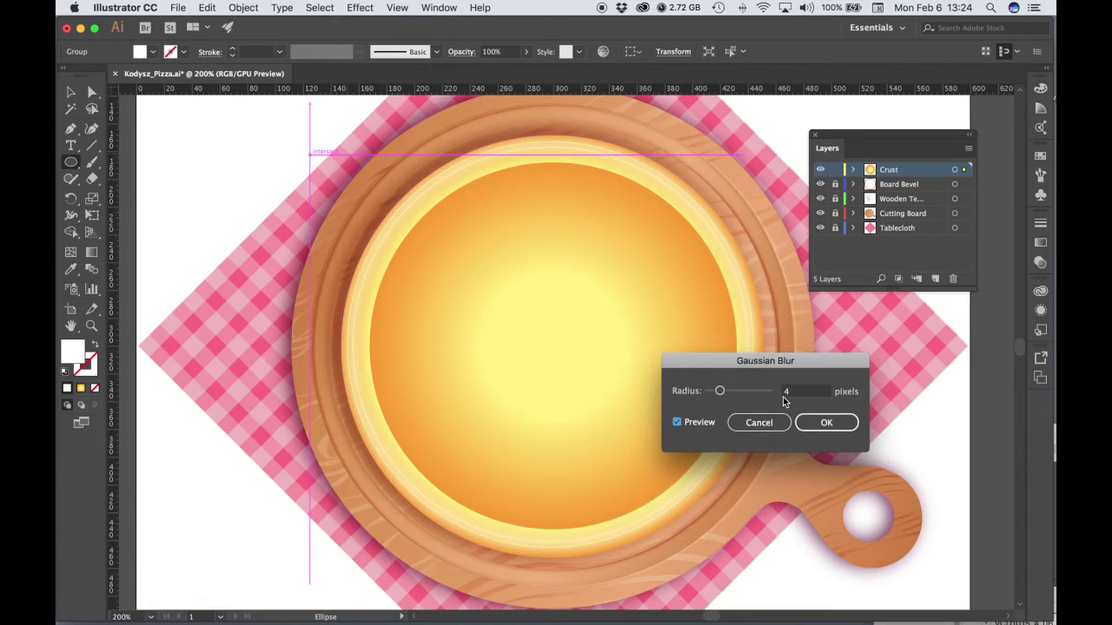
pyautogui.click(820, 424)
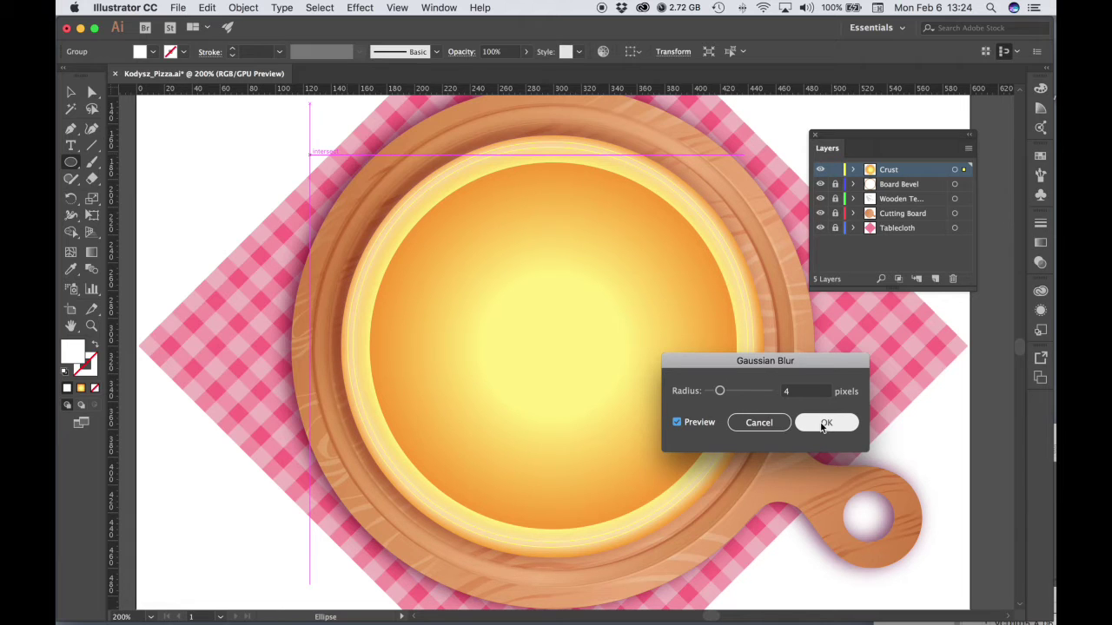
pyautogui.click(822, 424)
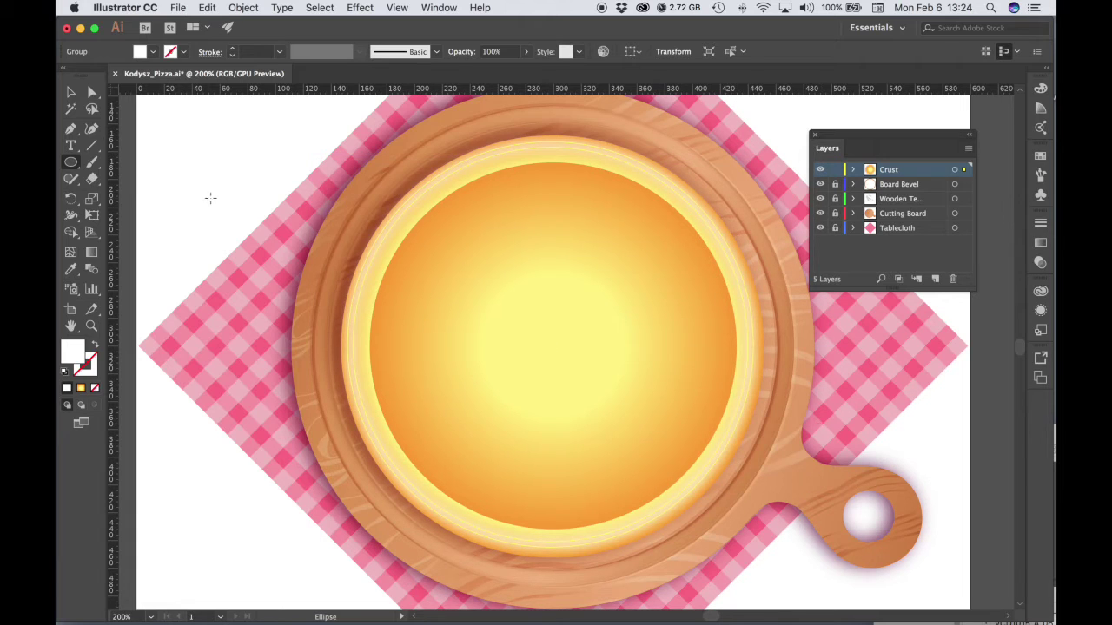
pyautogui.press('v')
pyautogui.click(268, 248)
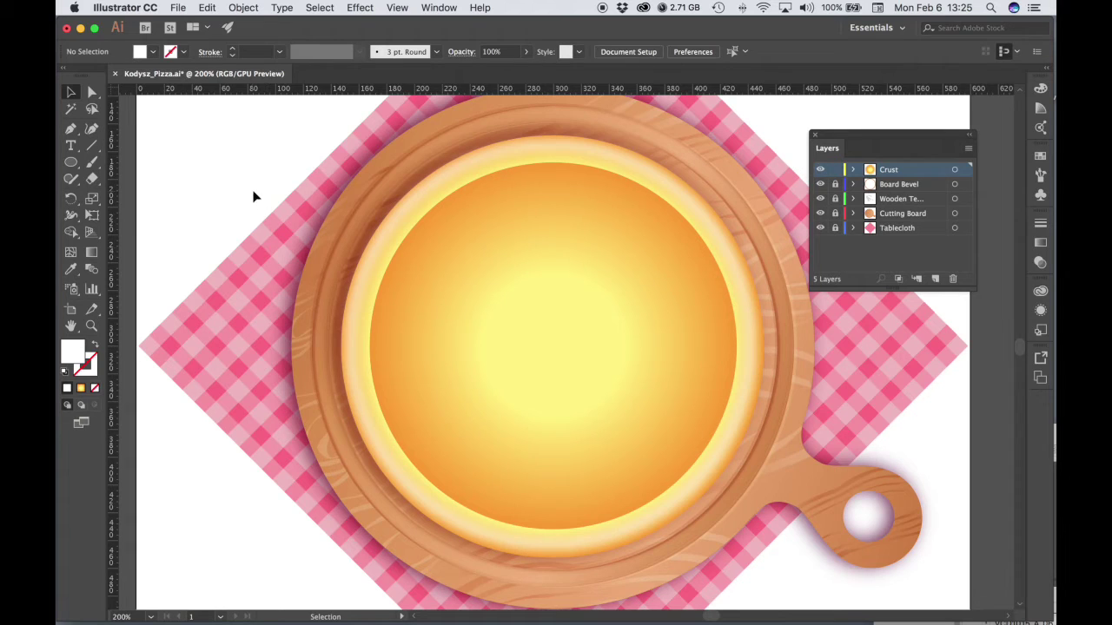
# Change the crust group's blend mode from Normal to Overlay in the Transparency panel.
pyautogui.click(451, 172)
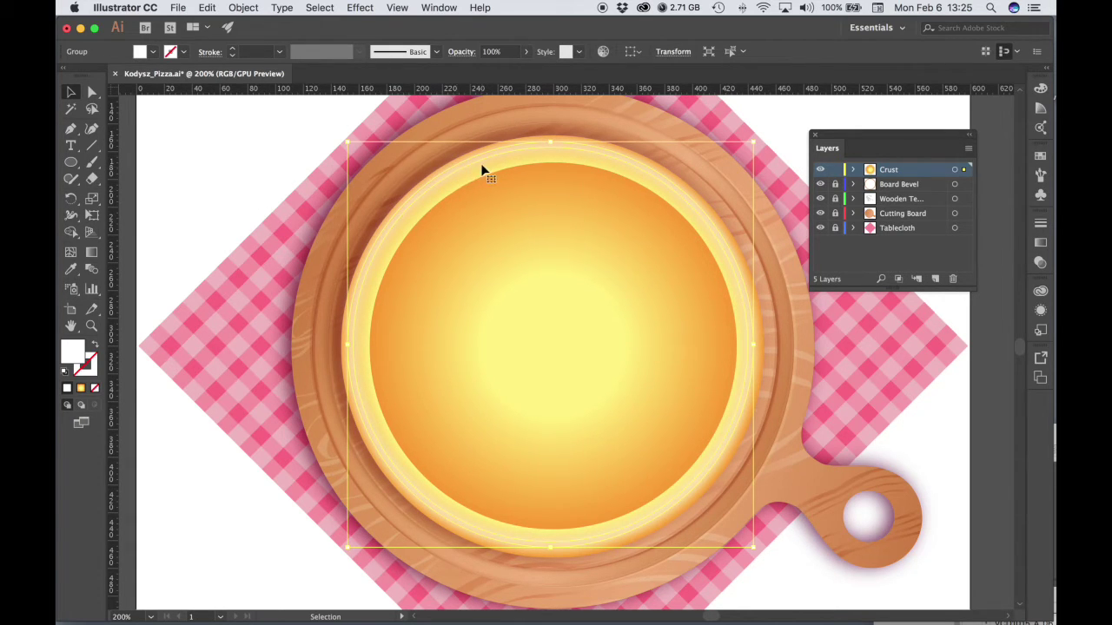
pyautogui.click(93, 253)
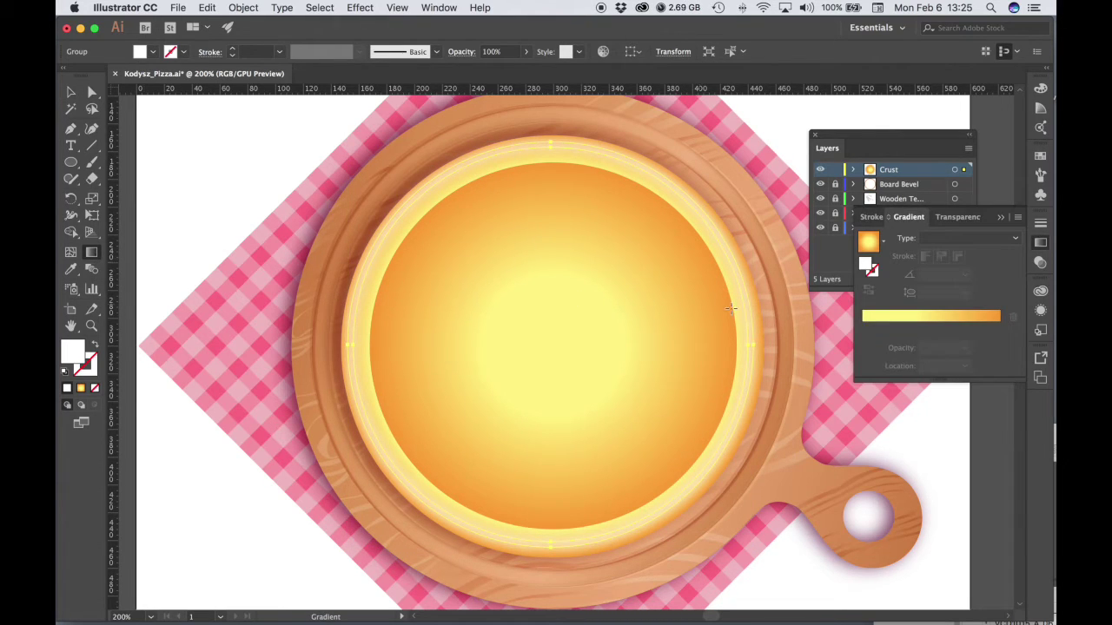
pyautogui.click(955, 217)
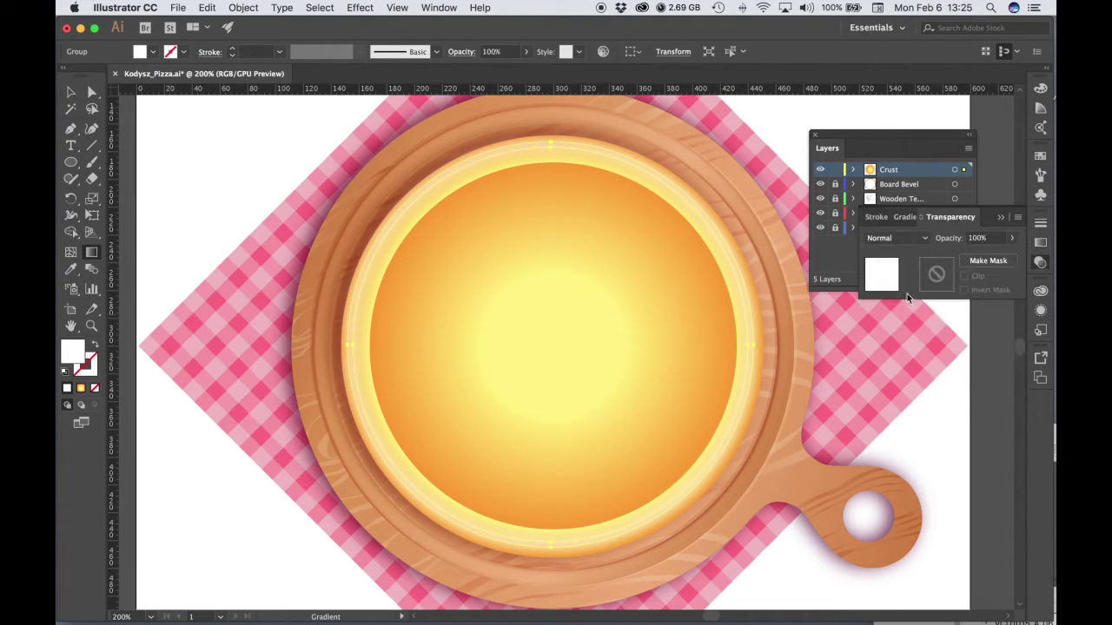
pyautogui.click(925, 239)
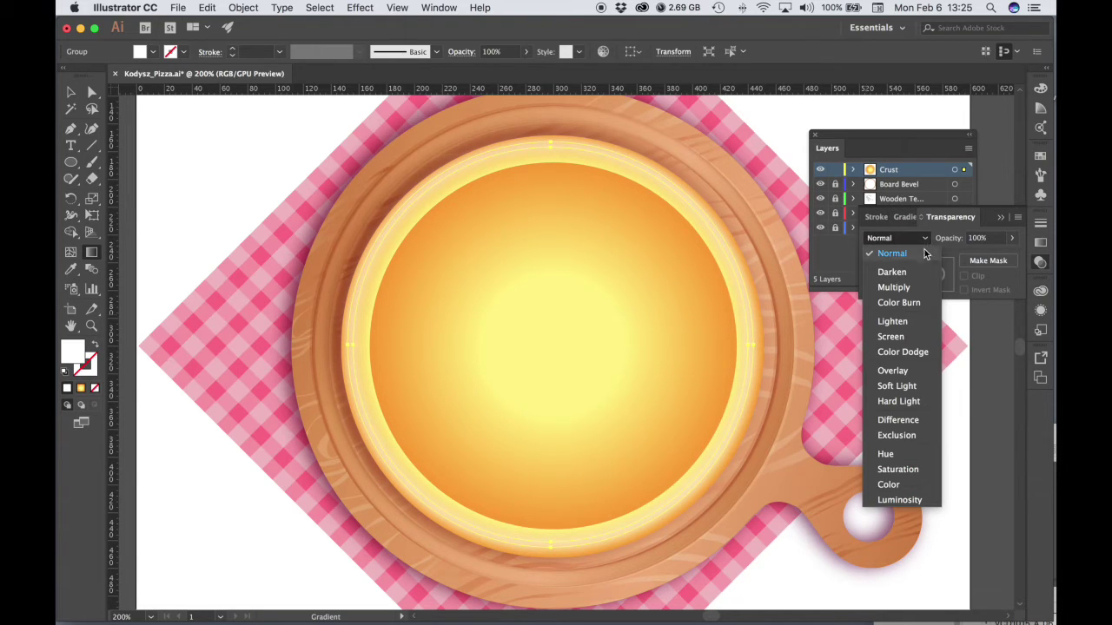
pyautogui.click(895, 371)
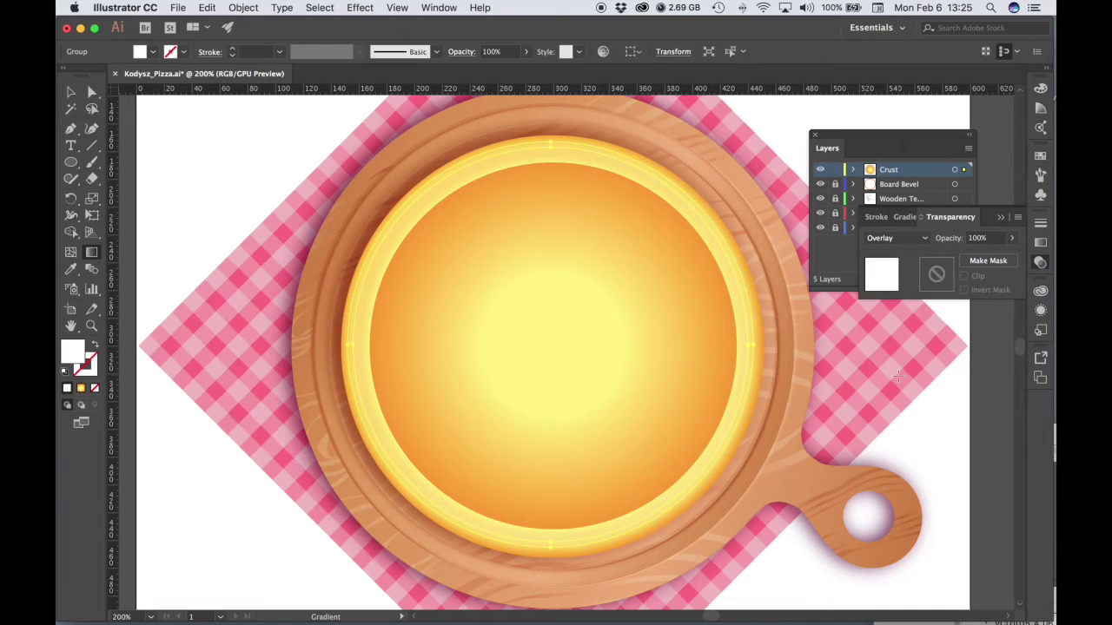
pyautogui.click(1040, 262)
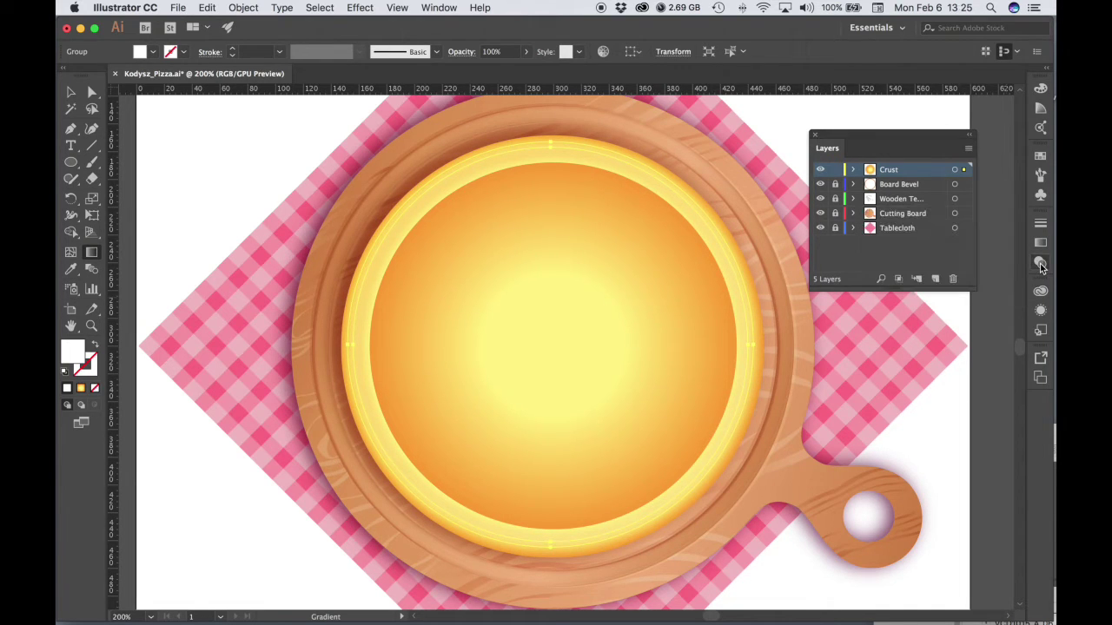
pyautogui.press('v')
pyautogui.click(174, 150)
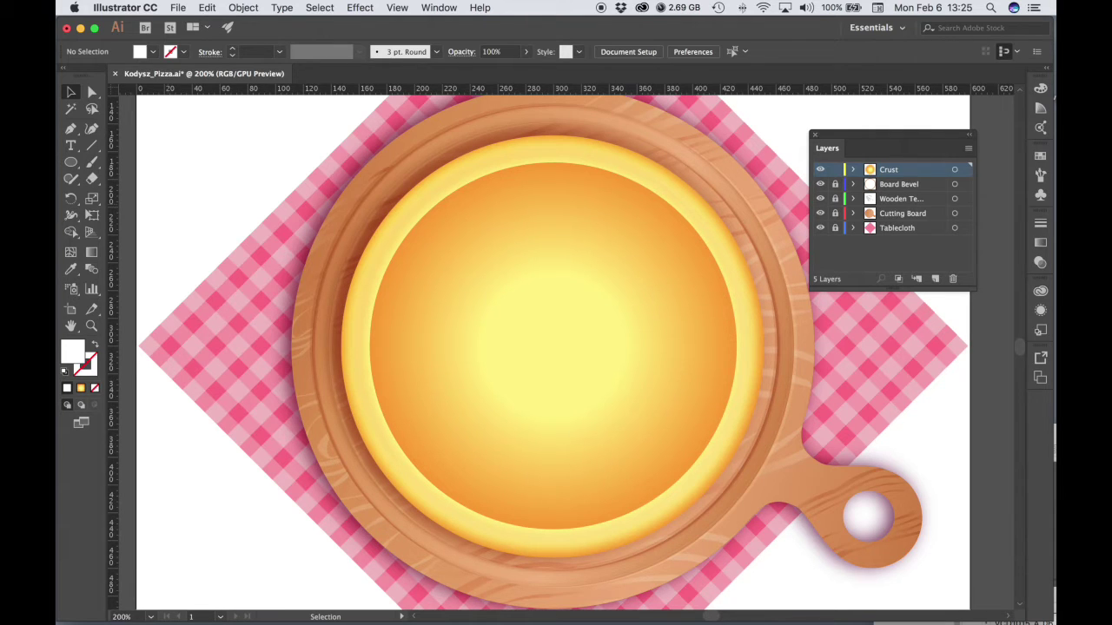
# Pick the Pen tool with a black stroke and no fill.
pyautogui.click(70, 130)
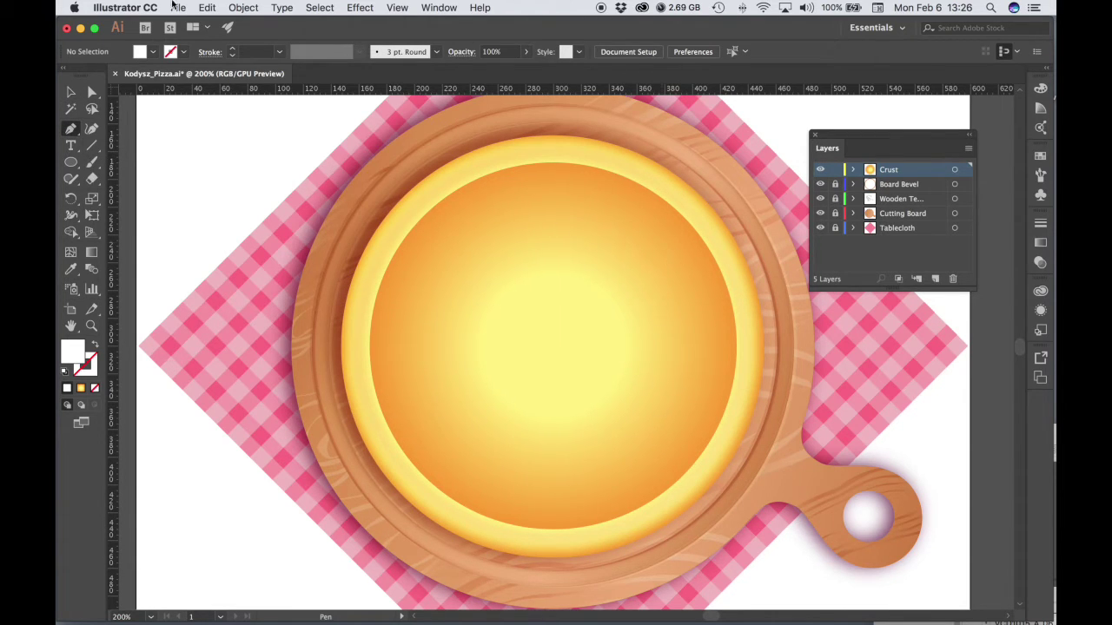
pyautogui.click(184, 53)
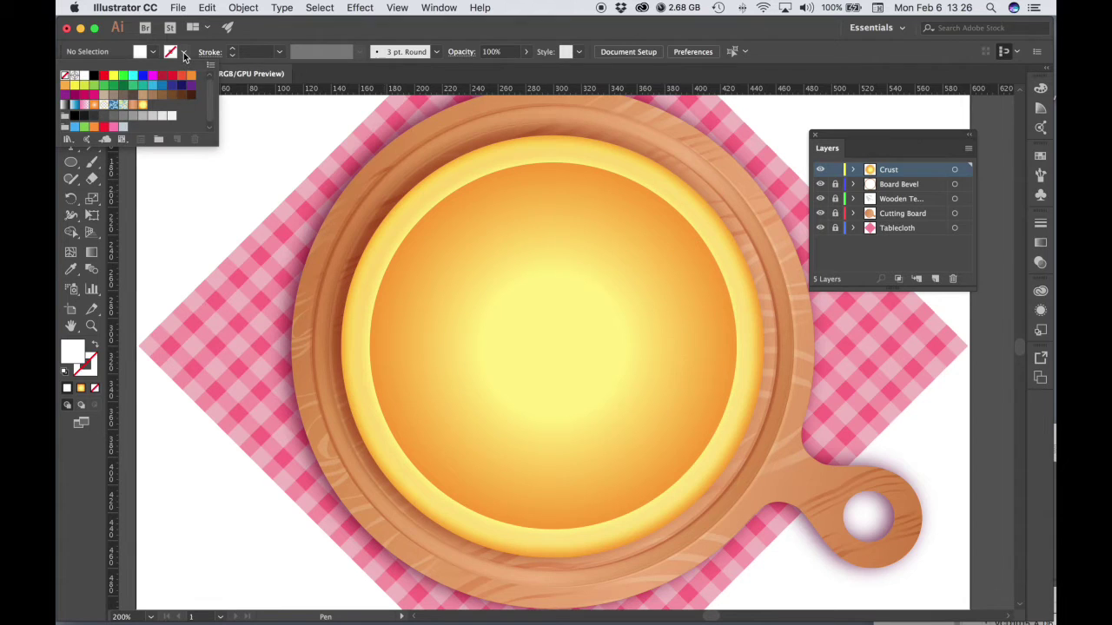
pyautogui.click(94, 77)
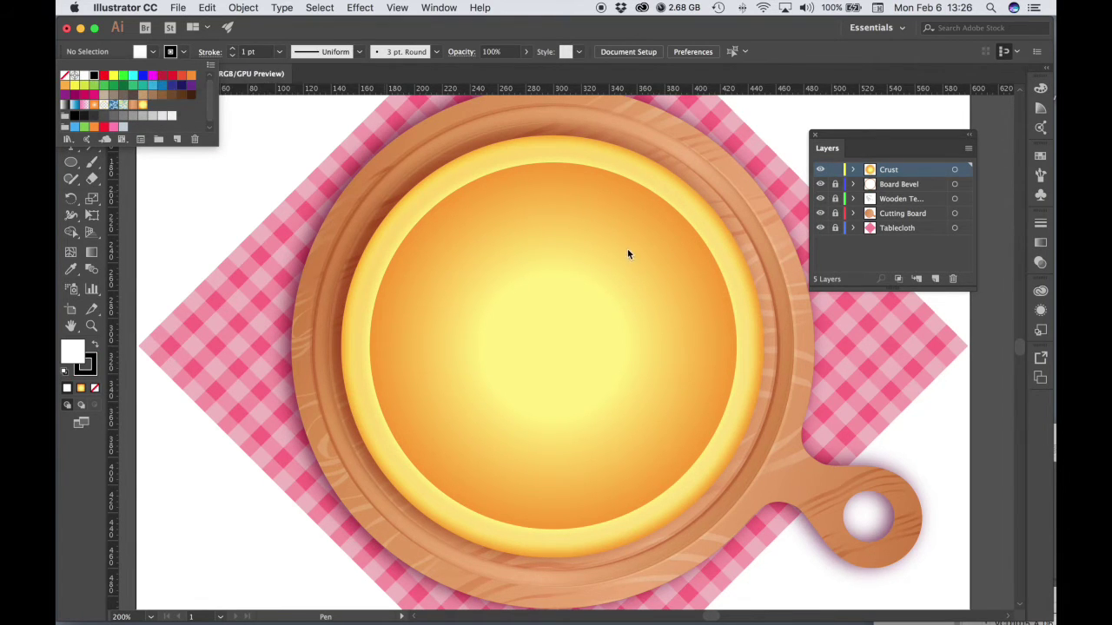
pyautogui.click(151, 56)
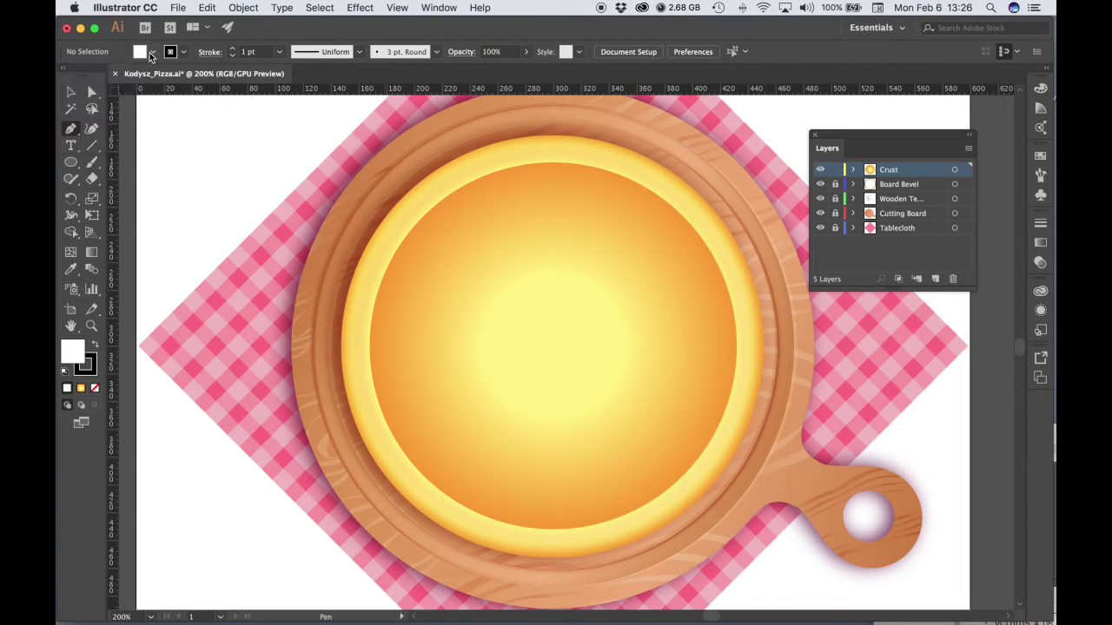
pyautogui.click(150, 56)
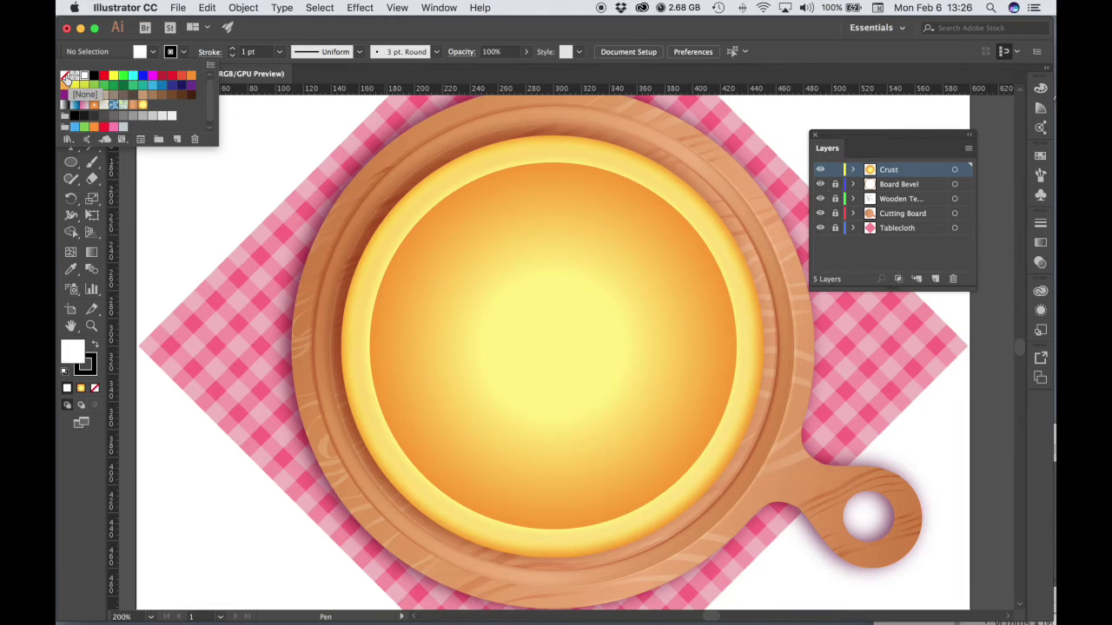
pyautogui.click(67, 79)
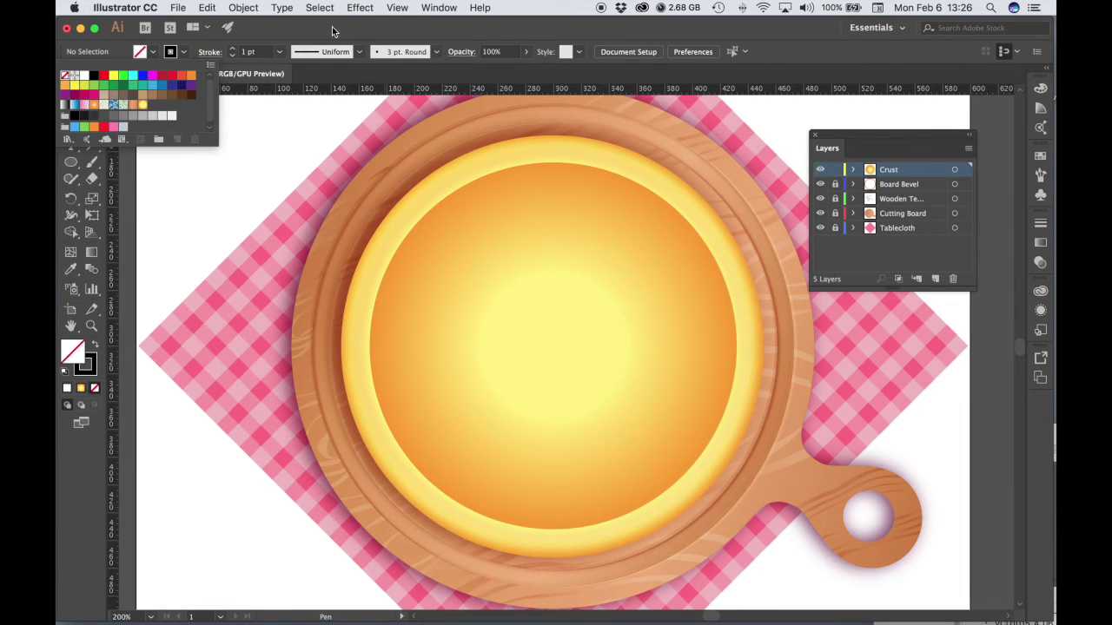
pyautogui.press('Escape')
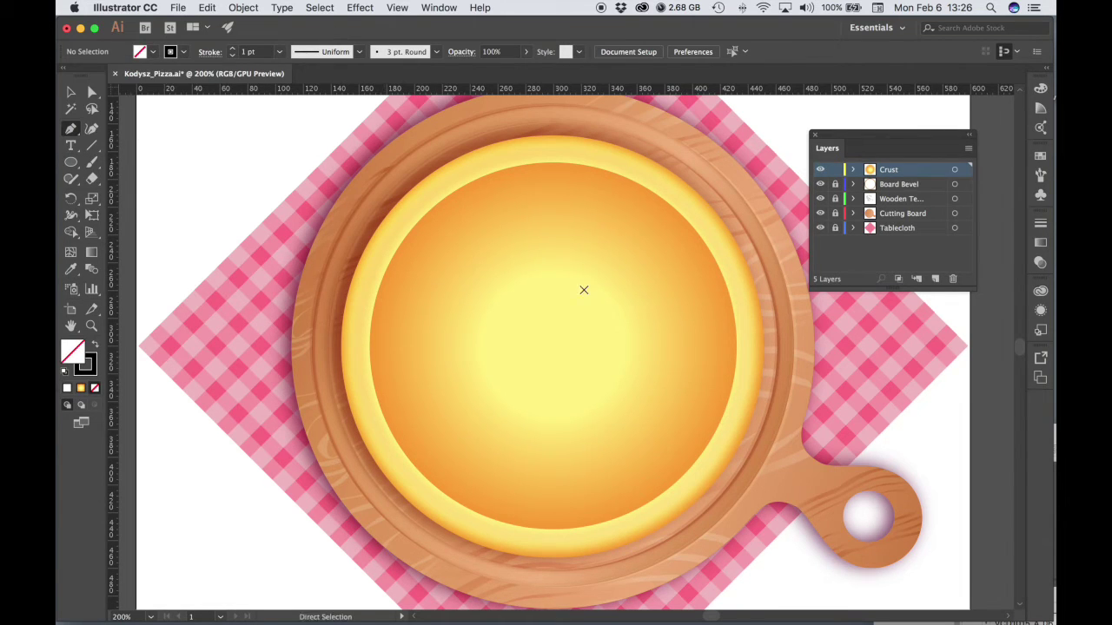
# Zoom in and draw a wavy closed path just inside the crust's rim.
pyautogui.press('super+space')
pyautogui.click(712, 304)
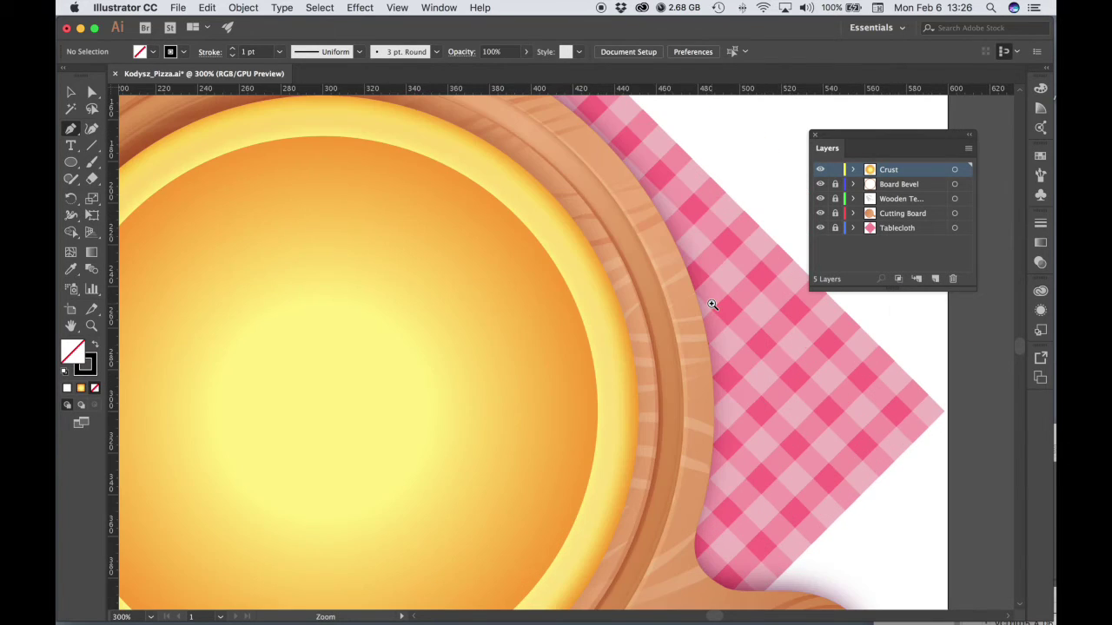
pyautogui.moveTo(484, 332); pyautogui.dragTo(648, 322)
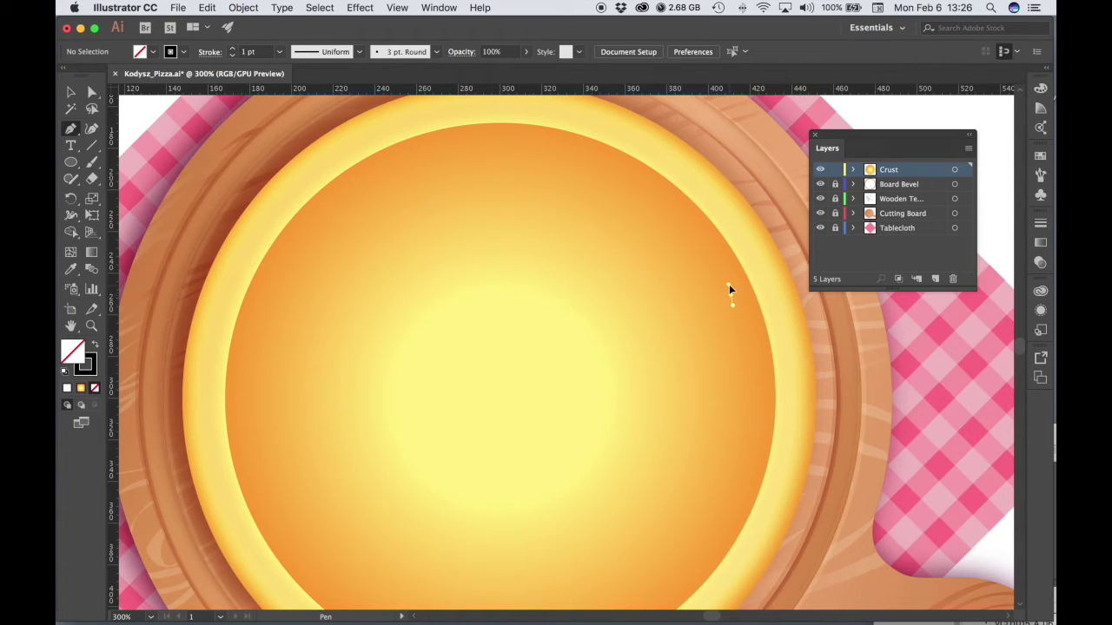
pyautogui.moveTo(729, 289); pyautogui.dragTo(550, 464)
pyautogui.moveTo(637, 396)
pyautogui.mouseDown()
pyautogui.moveTo(447, 479)
pyautogui.moveTo(504, 427)
pyautogui.moveTo(543, 349)
pyautogui.moveTo(549, 252)
pyautogui.moveTo(535, 187)
pyautogui.mouseUp()
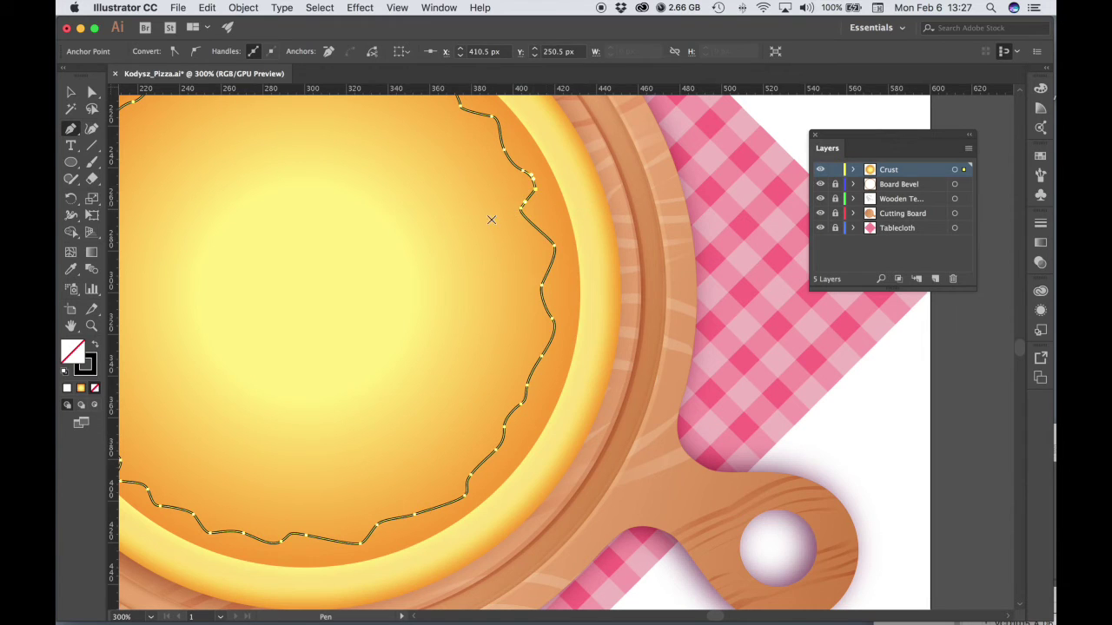
pyautogui.press('v')
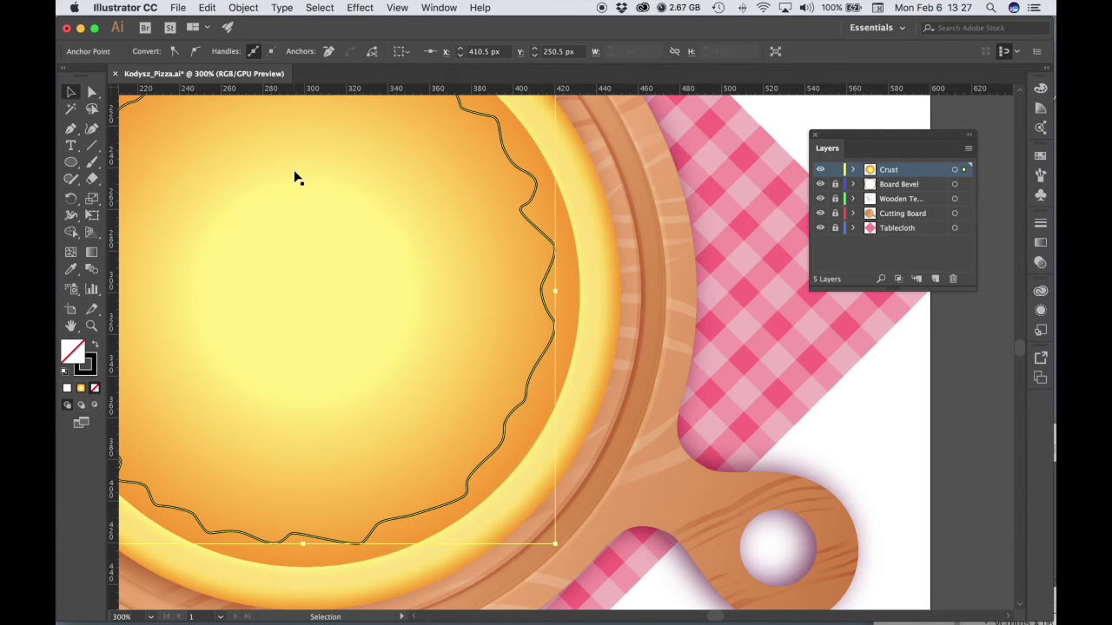
pyautogui.moveTo(294, 178); pyautogui.dragTo(548, 291)
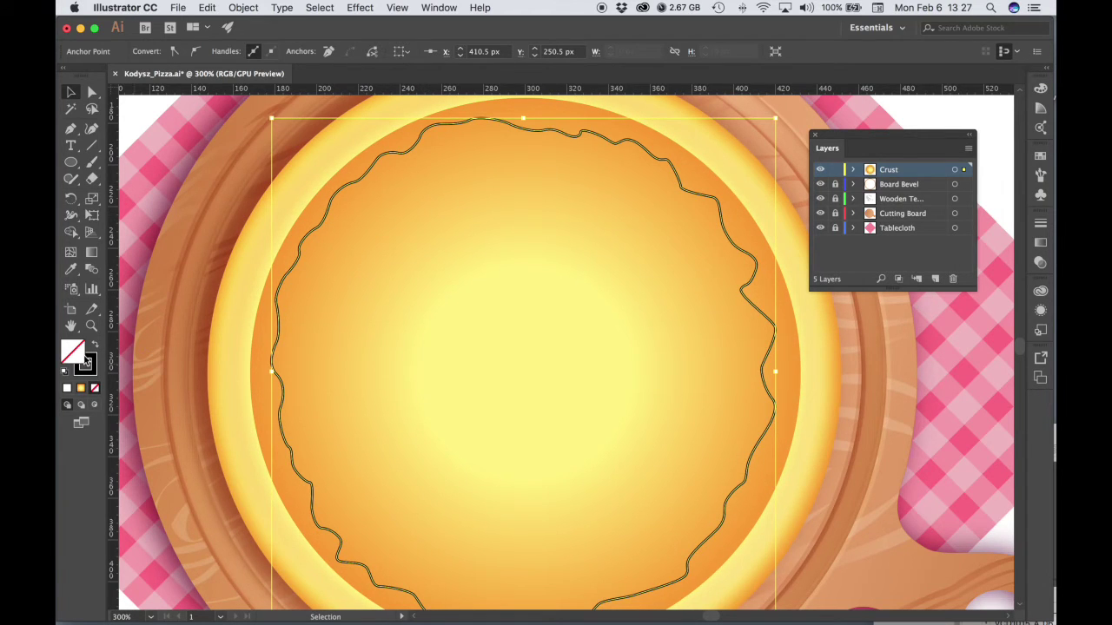
# Give the wavy crust-edge shape a white fill and no stroke, then check it at 200%.
pyautogui.click(67, 390)
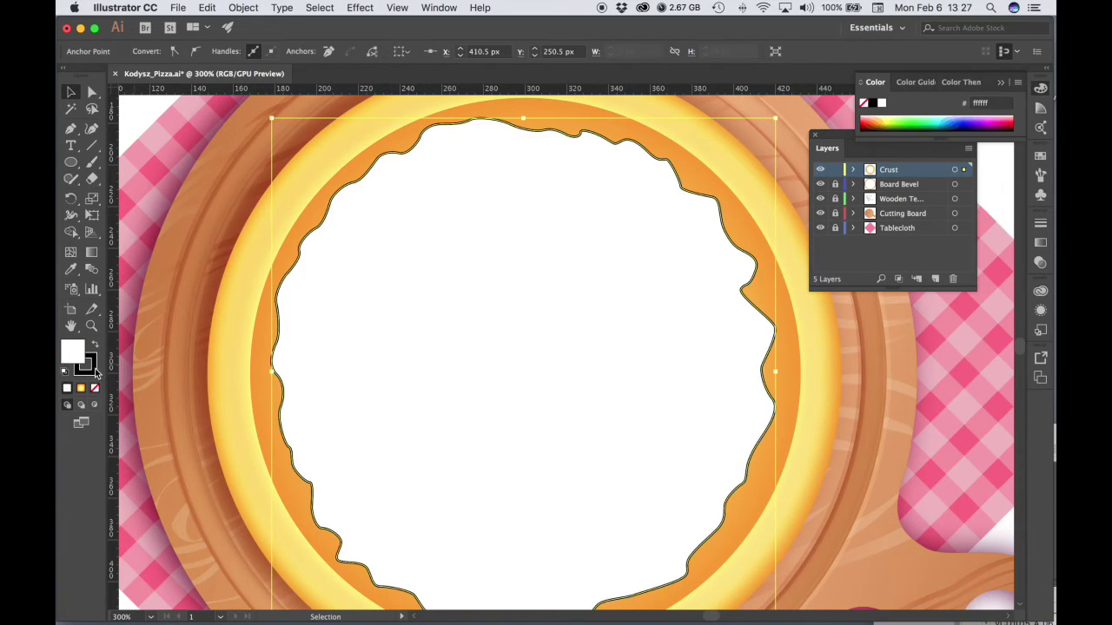
pyautogui.click(94, 389)
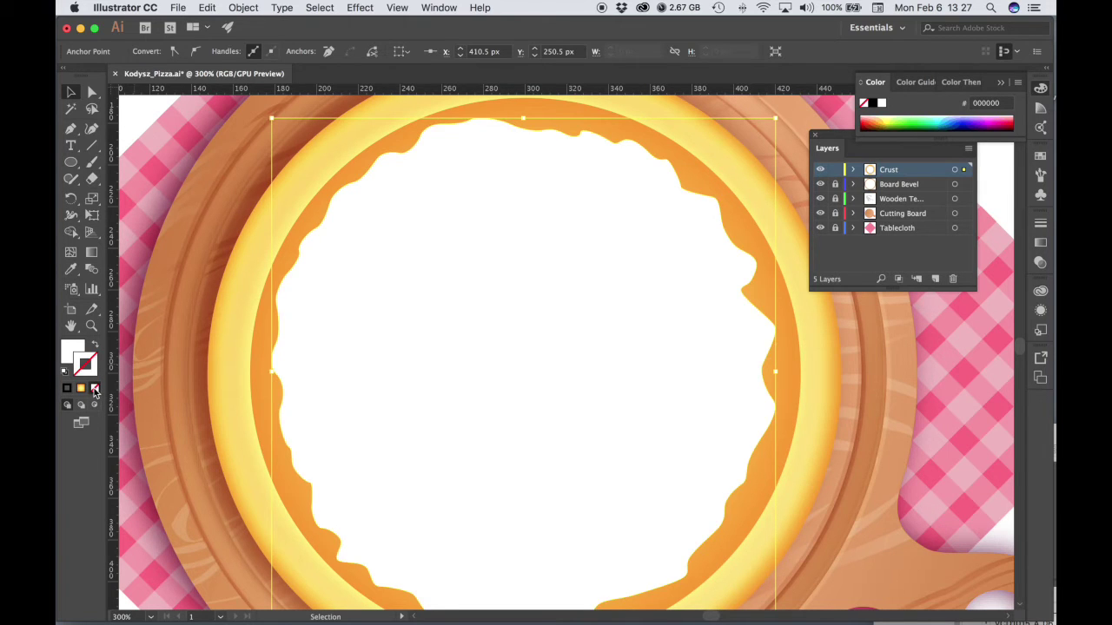
pyautogui.press('super+minus')
pyautogui.press('super+minus')
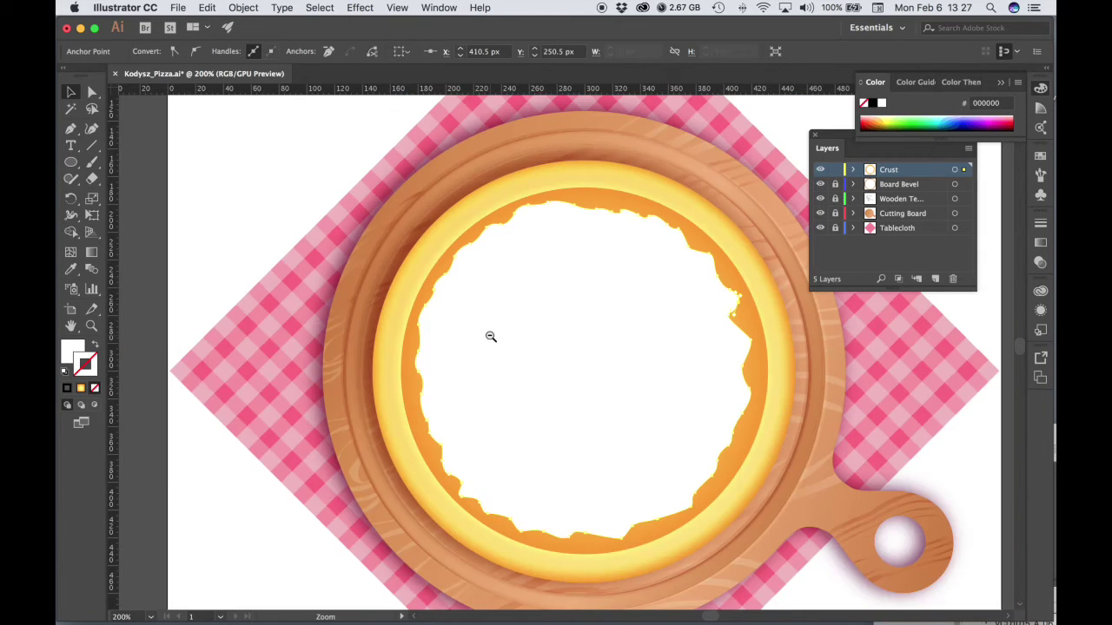
pyautogui.hscroll(-5, 496, 339)
pyautogui.moveTo(508, 352); pyautogui.dragTo(477, 325)
pyautogui.press('v')
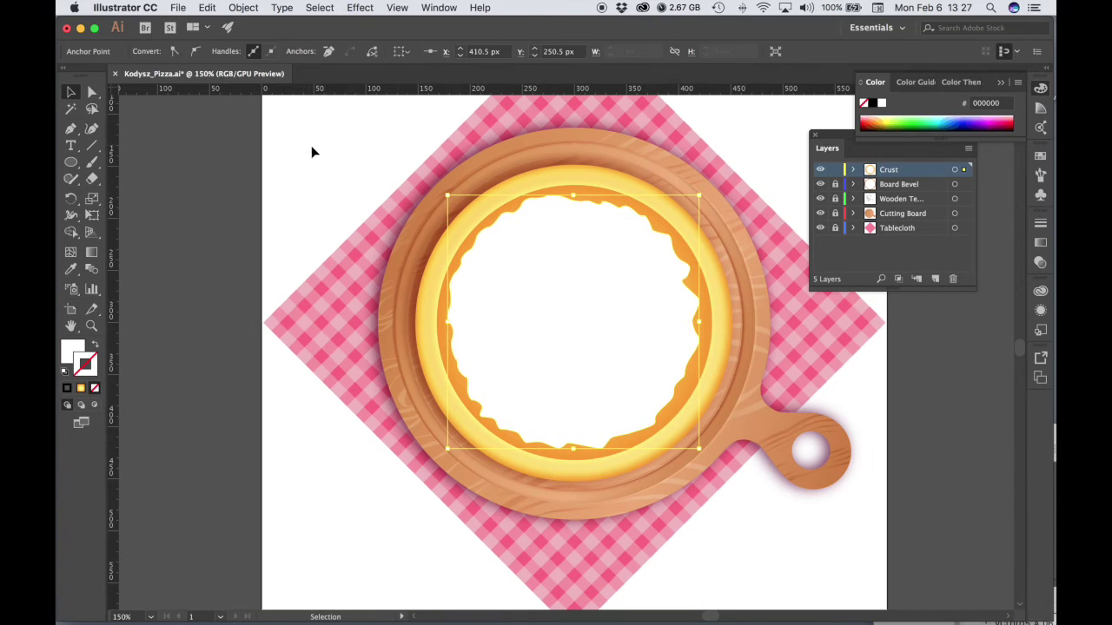
pyautogui.click(318, 152)
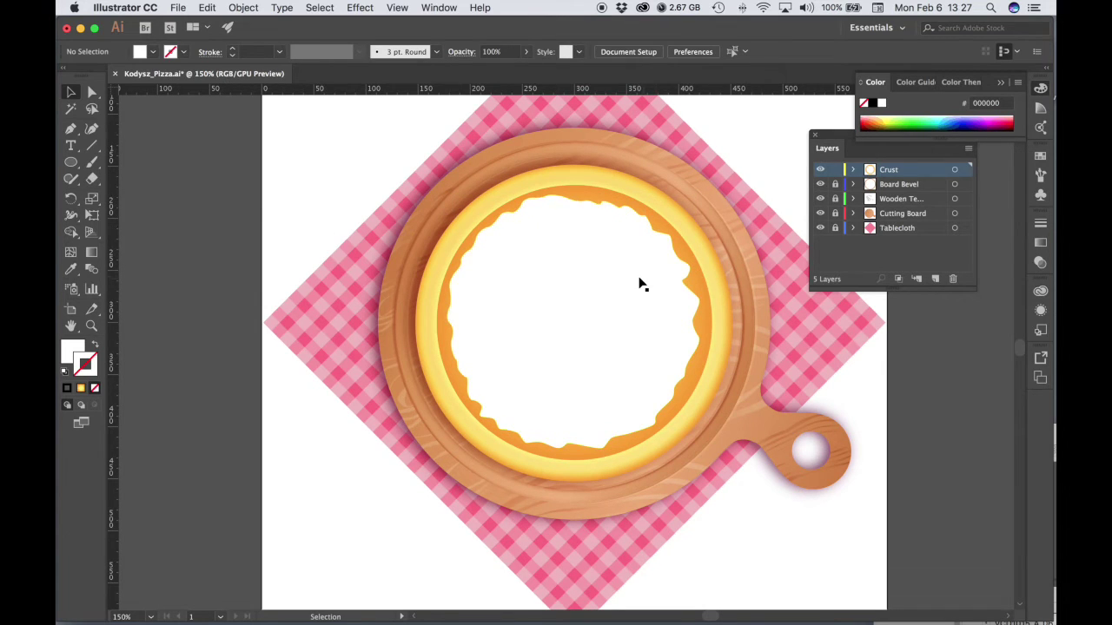
pyautogui.press('super+plus')
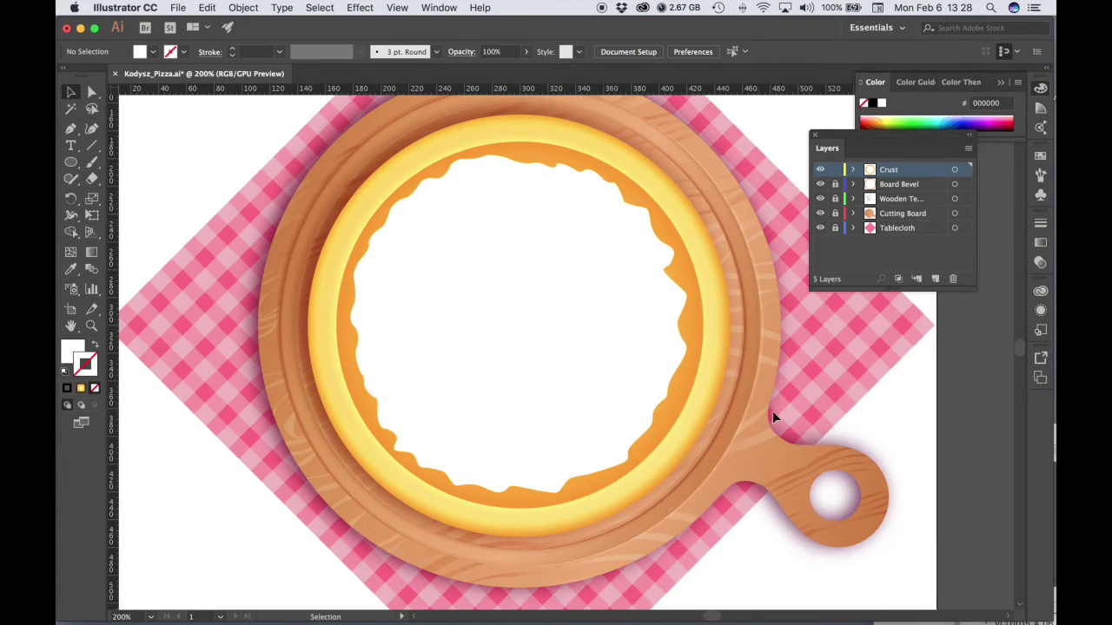
pyautogui.click(422, 361)
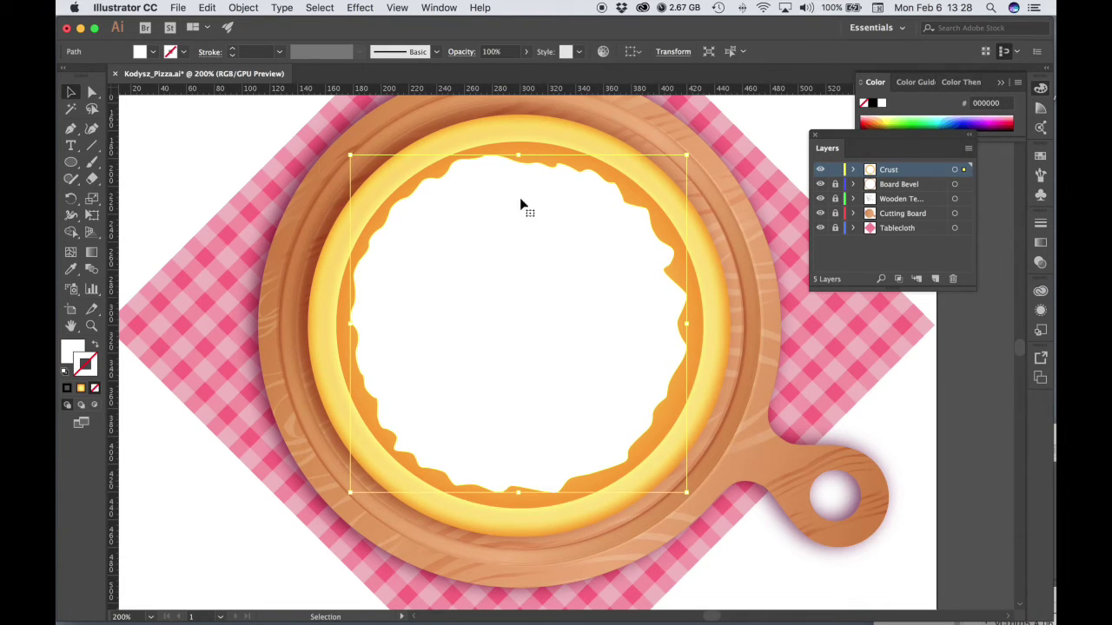
# With Direct Selection, zoom into the crust's inner edge and drag the notch's anchor and handle.
pyautogui.click(92, 93)
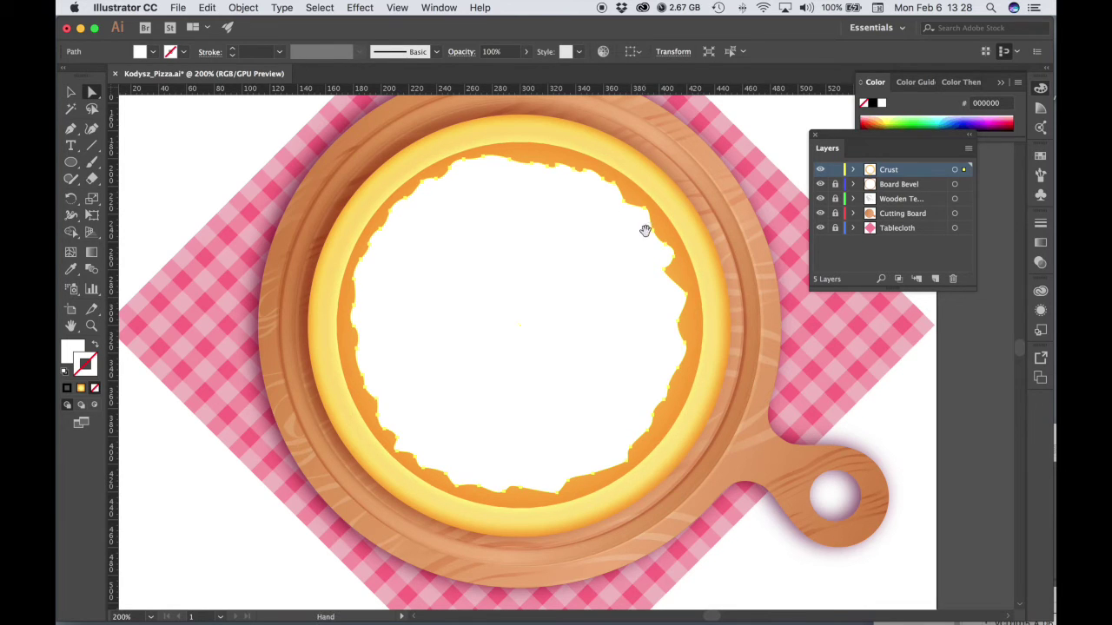
pyautogui.keyDown('super'); pyautogui.click(663, 263); pyautogui.keyUp('super')
pyautogui.keyDown('super'); pyautogui.click(539, 371); pyautogui.keyUp('super')
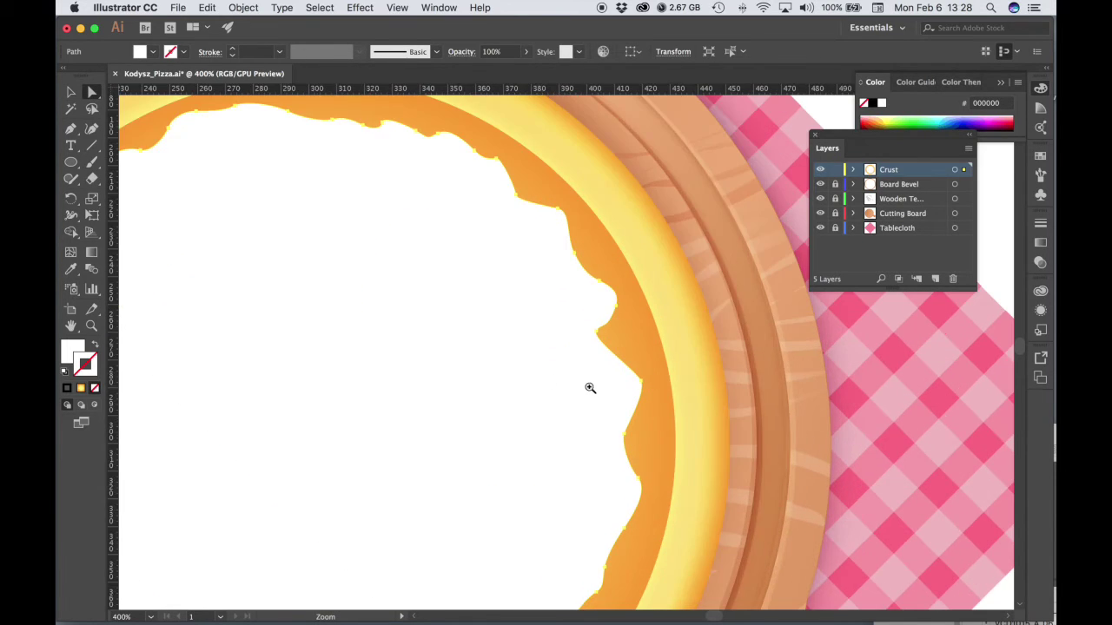
pyautogui.keyDown('super'); pyautogui.click(591, 387); pyautogui.keyUp('super')
pyautogui.keyDown('super'); pyautogui.click(615, 388); pyautogui.keyUp('super')
pyautogui.keyDown('super'); pyautogui.click(537, 276); pyautogui.keyUp('super')
pyautogui.keyDown('super'); pyautogui.click(537, 277); pyautogui.keyUp('super')
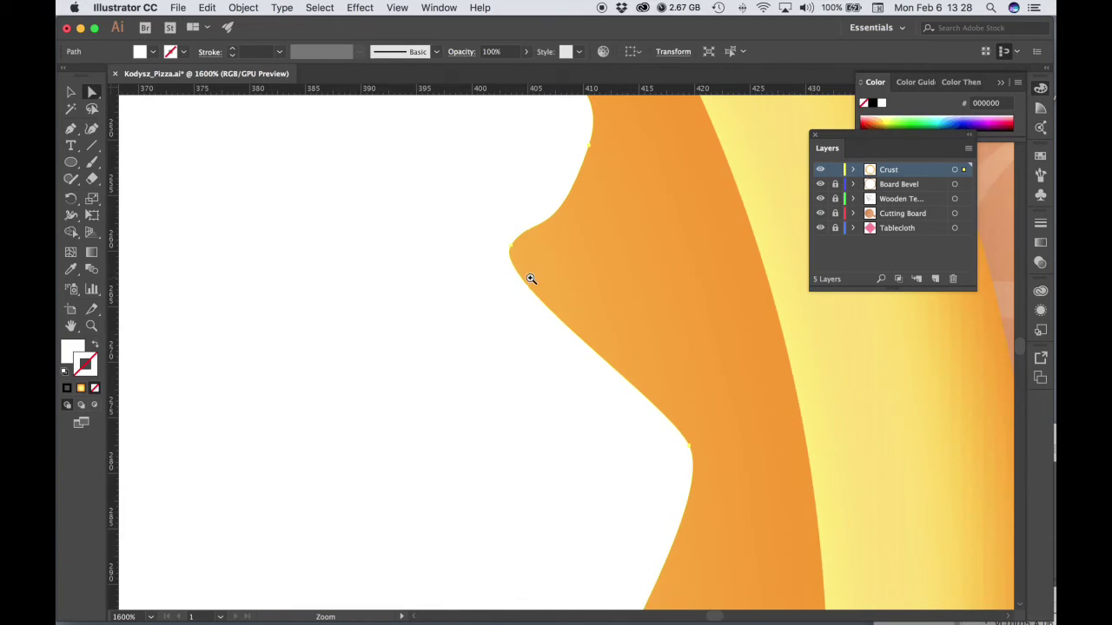
pyautogui.scroll(1, 539, 317)
pyautogui.moveTo(524, 271); pyautogui.dragTo(565, 279)
pyautogui.moveTo(657, 183); pyautogui.dragTo(599, 167)
pyautogui.moveTo(565, 271); pyautogui.dragTo(596, 255)
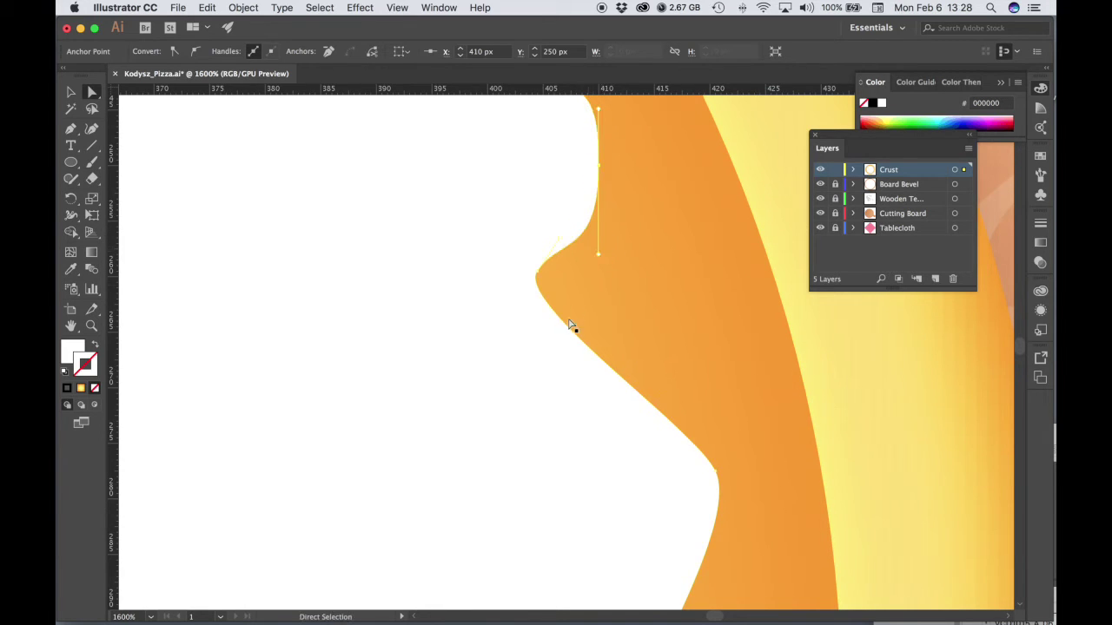
# Move the bump's bottom anchor right to round the curve, then view the whole pizza again.
pyautogui.click(539, 273)
pyautogui.moveTo(538, 272); pyautogui.dragTo(598, 254)
pyautogui.press('space')
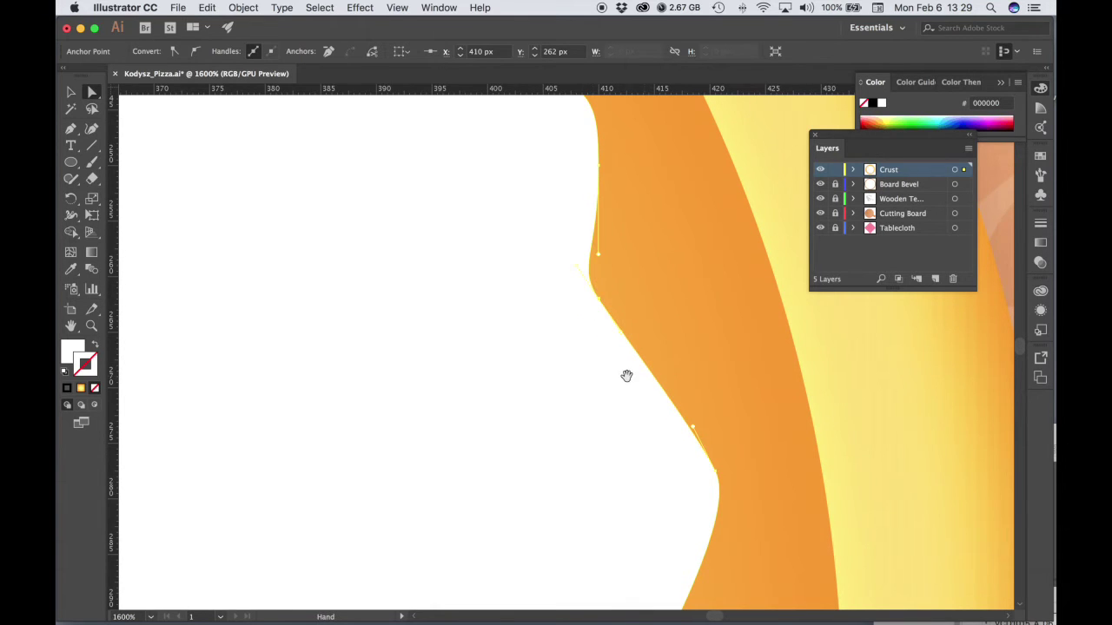
pyautogui.keyDown('alt'); pyautogui.keyDown('super'); pyautogui.click(626, 375); pyautogui.keyUp('super'); pyautogui.keyUp('alt')
pyautogui.keyDown('alt'); pyautogui.keyDown('super'); pyautogui.click(334, 360); pyautogui.keyUp('super'); pyautogui.keyUp('alt')
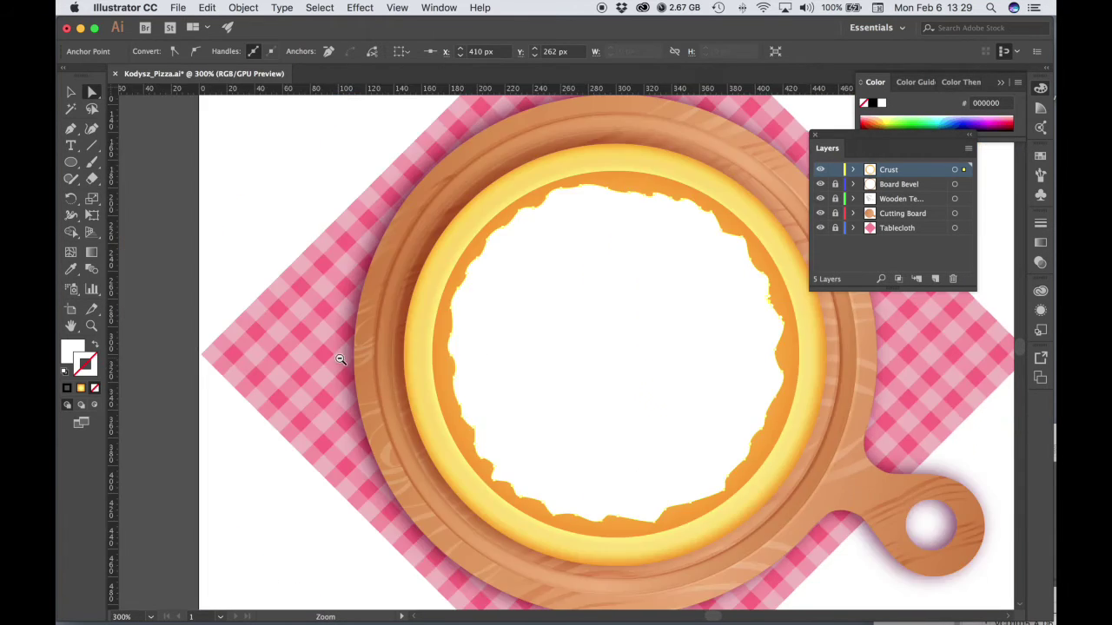
pyautogui.keyDown('super'); pyautogui.click(650, 372); pyautogui.keyUp('super')
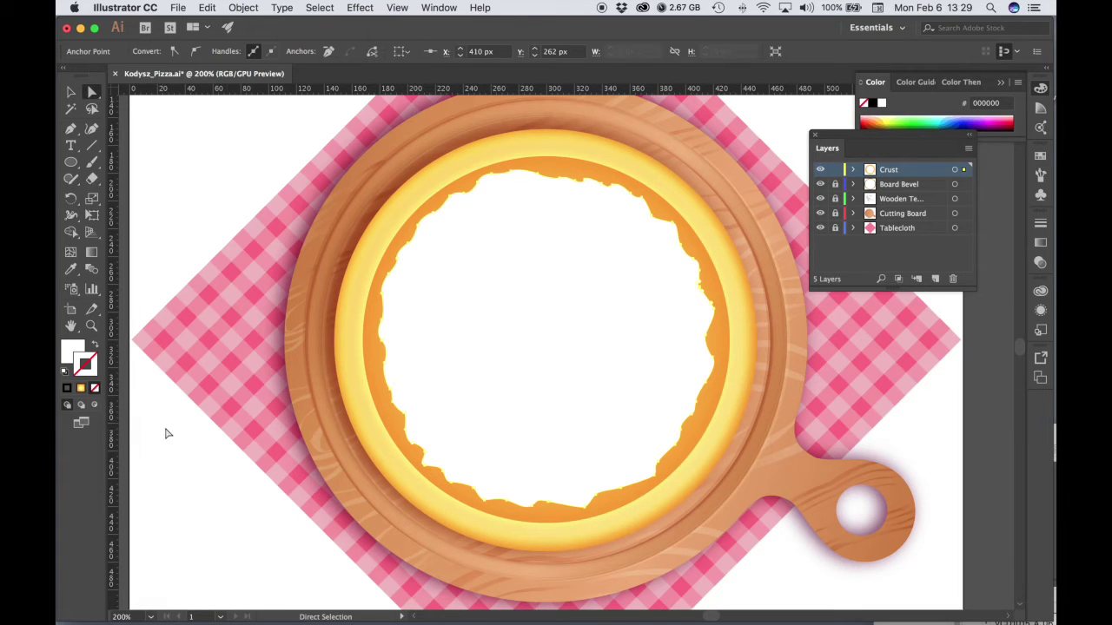
# Make the crust fill a Linear gradient and add a middle colour stop.
pyautogui.doubleClick(94, 253)
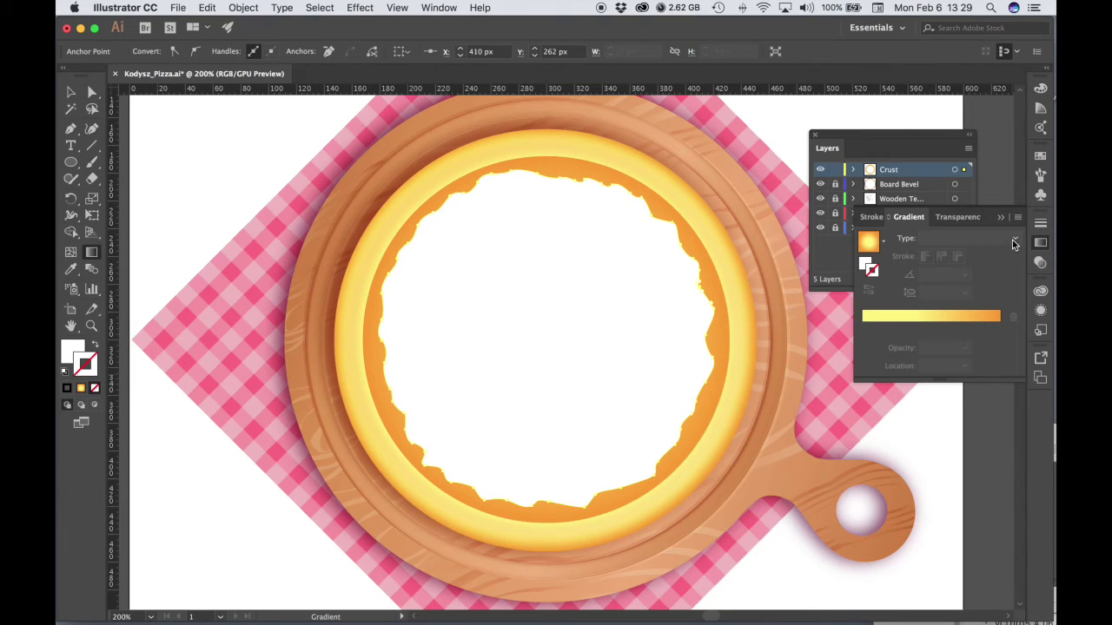
pyautogui.click(1013, 244)
pyautogui.click(951, 257)
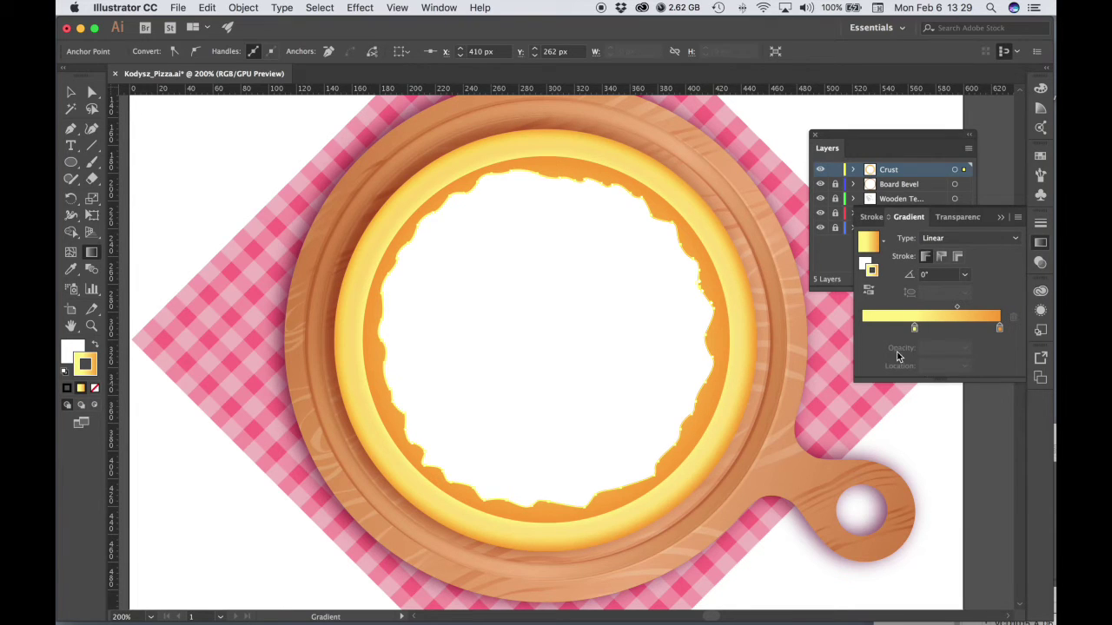
pyautogui.moveTo(914, 334); pyautogui.dragTo(864, 334)
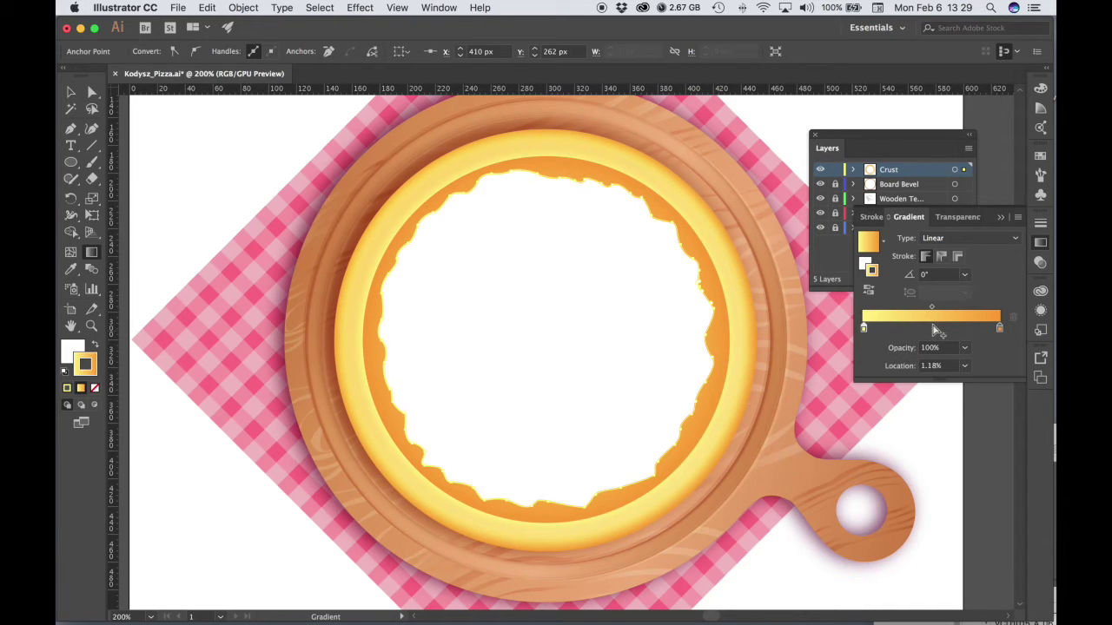
pyautogui.click(934, 328)
# Set the three gradient stops to f9ede1, f6e4d3 and e3c0b0.
pyautogui.doubleClick(863, 330)
pyautogui.click(945, 450)
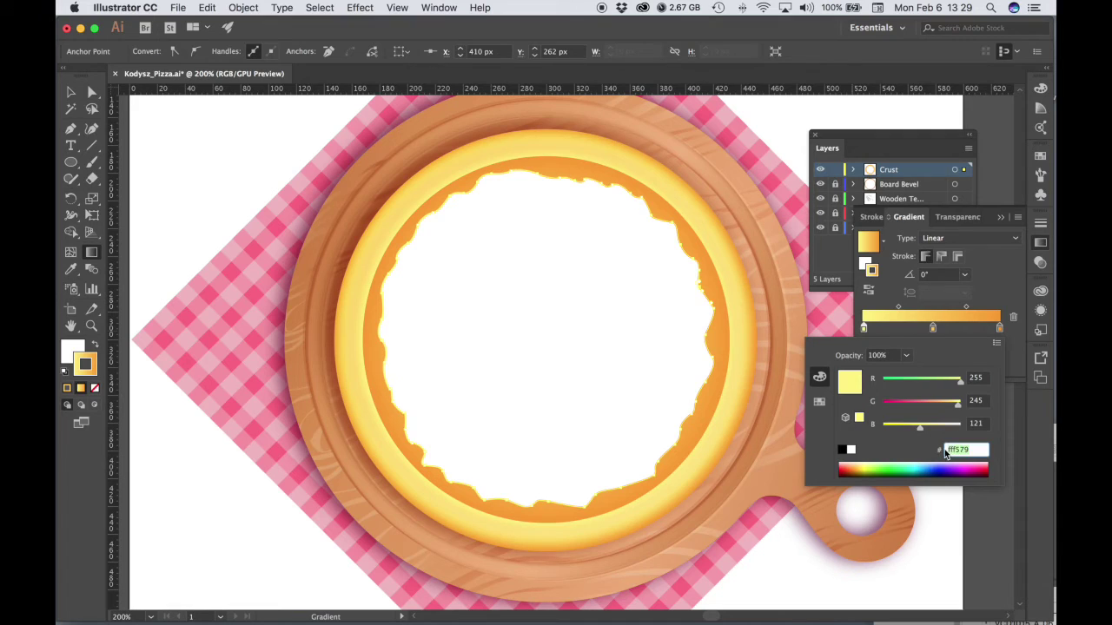
pyautogui.write('f9ede1')
pyautogui.press('Tab')
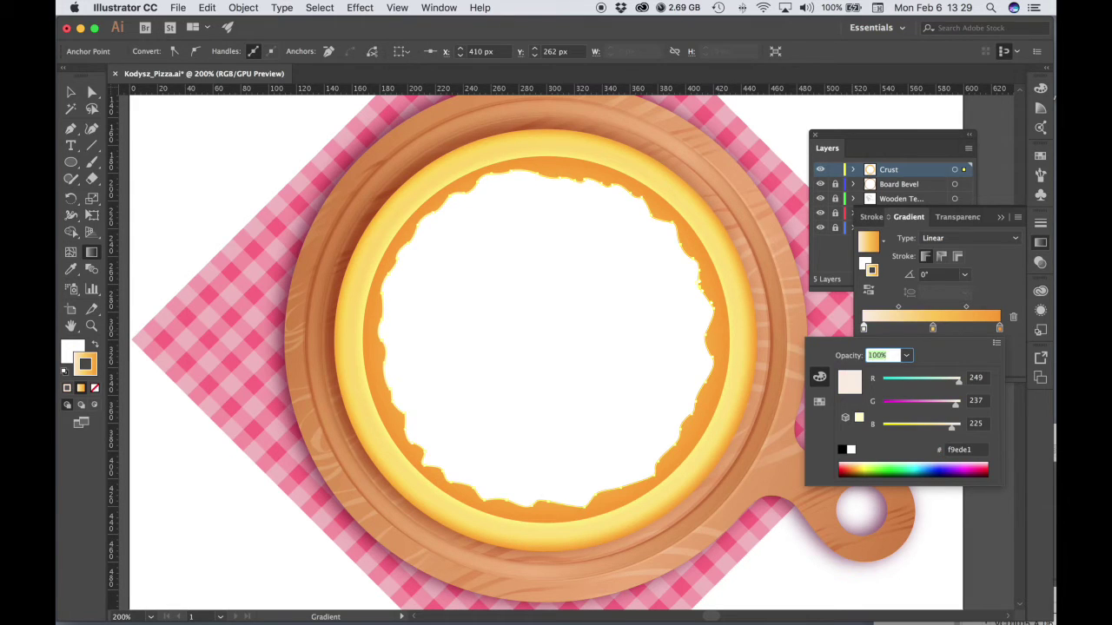
pyautogui.click(933, 328)
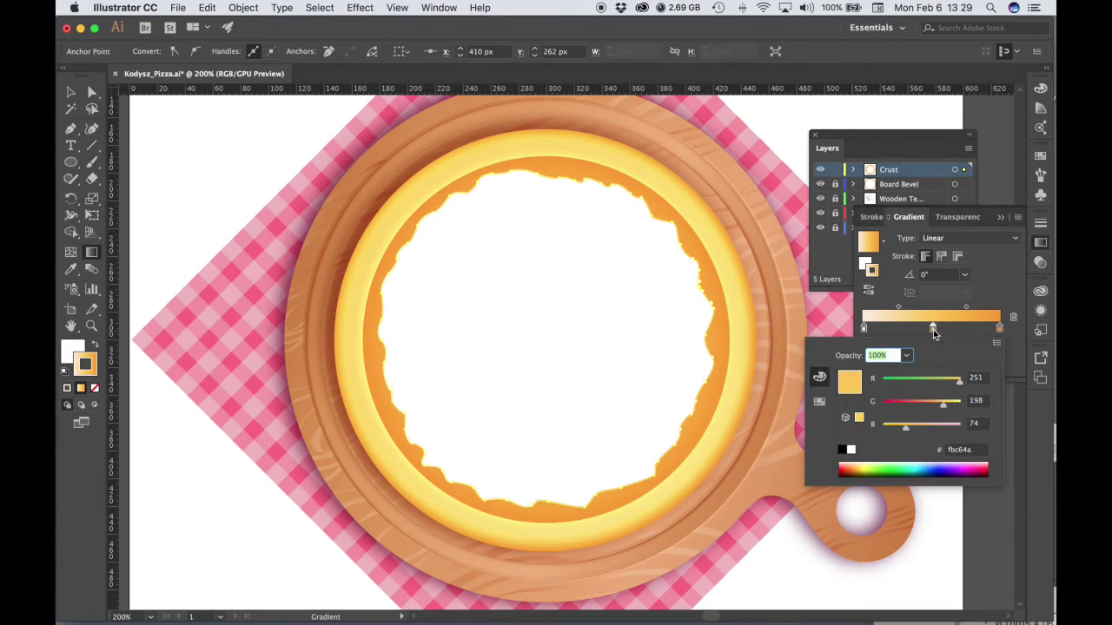
pyautogui.click(942, 451)
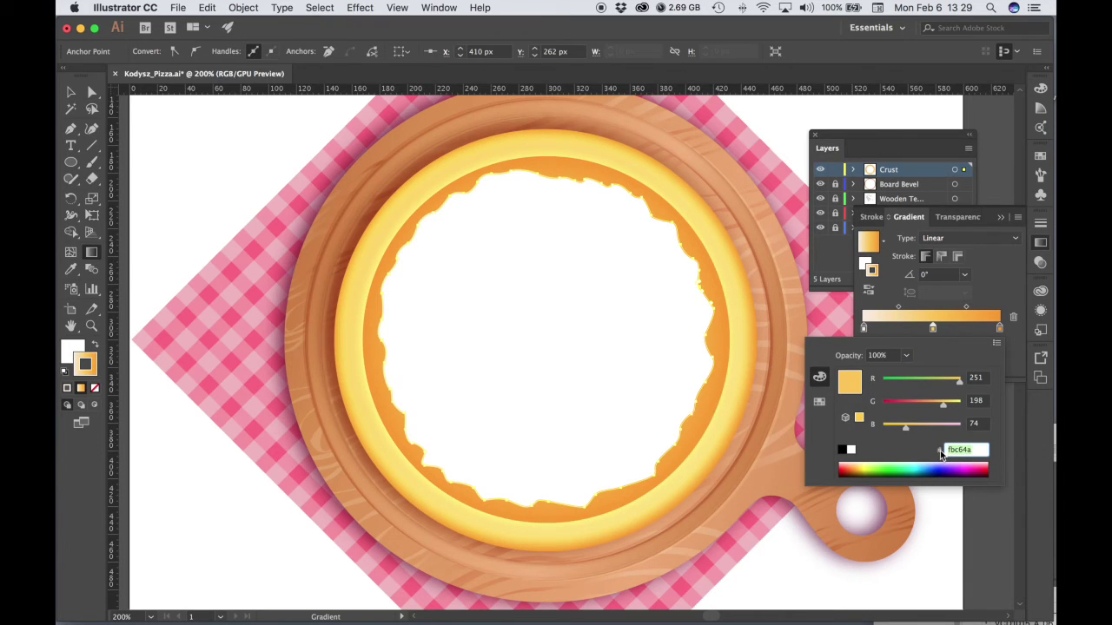
pyautogui.write('f6')
pyautogui.write('a')
pyautogui.write('4')
pyautogui.write('d3')
pyautogui.press('Tab')
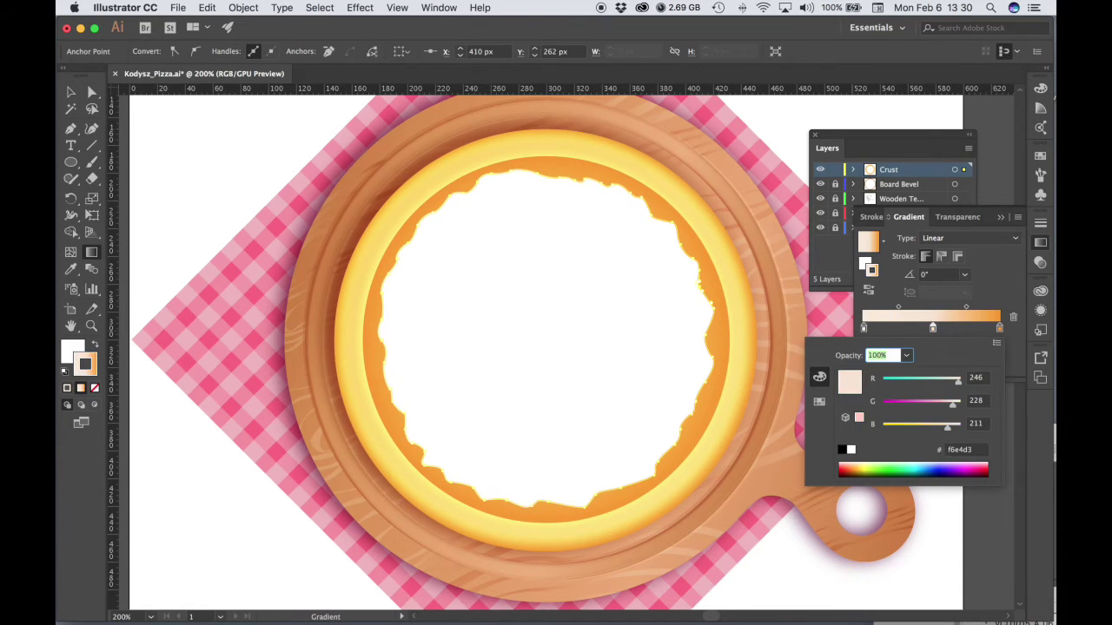
pyautogui.doubleClick(999, 329)
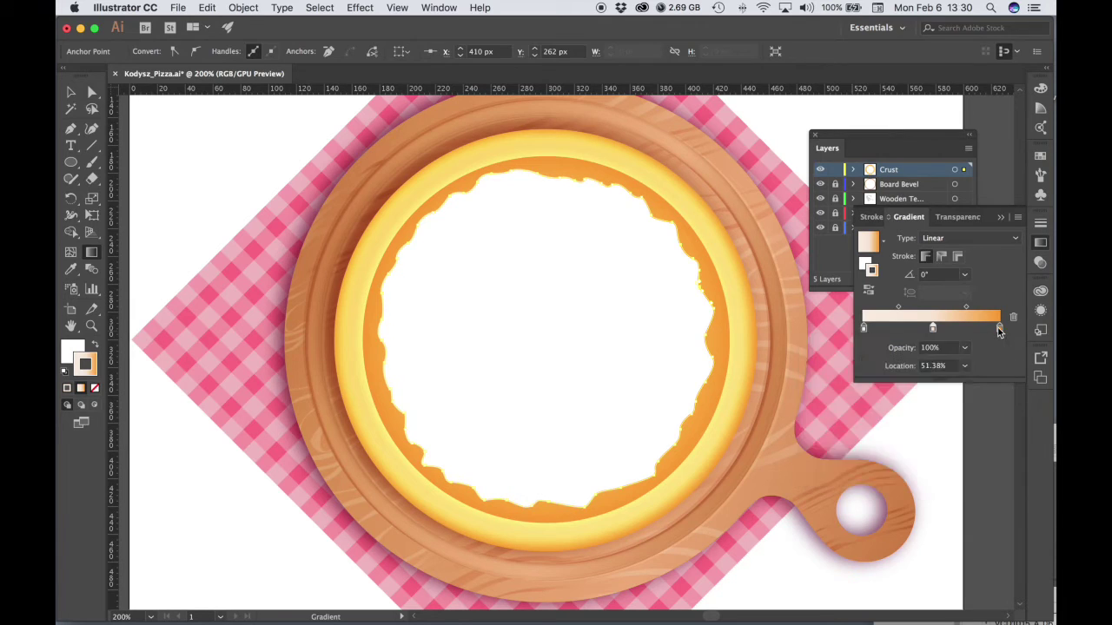
pyautogui.click(941, 450)
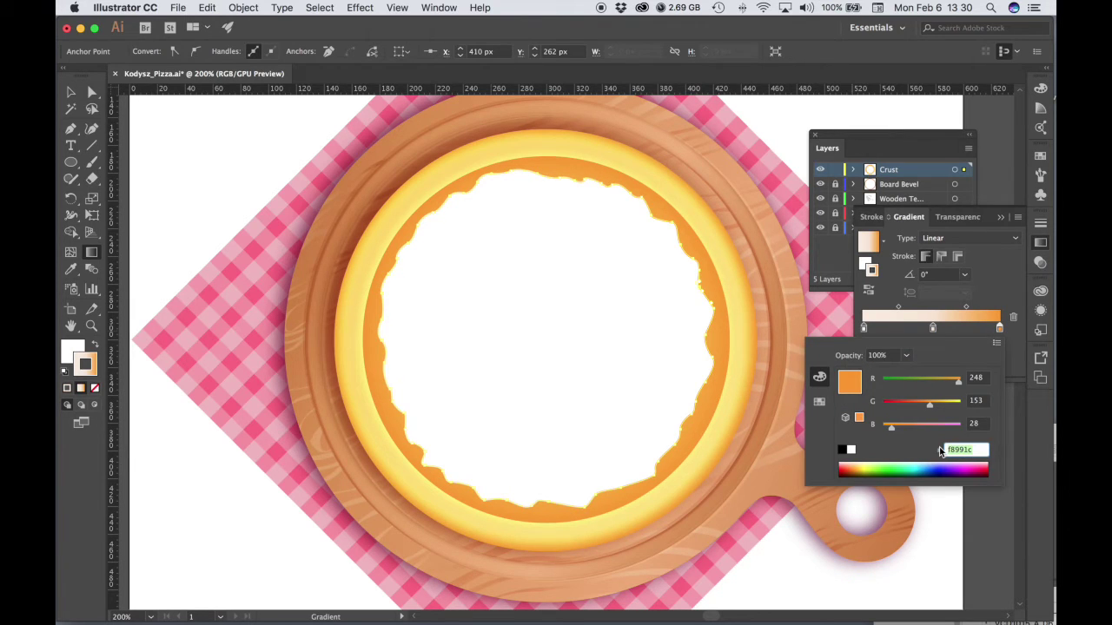
pyautogui.write('e3')
pyautogui.write('c0')
pyautogui.write('b0')
pyautogui.press('Return')
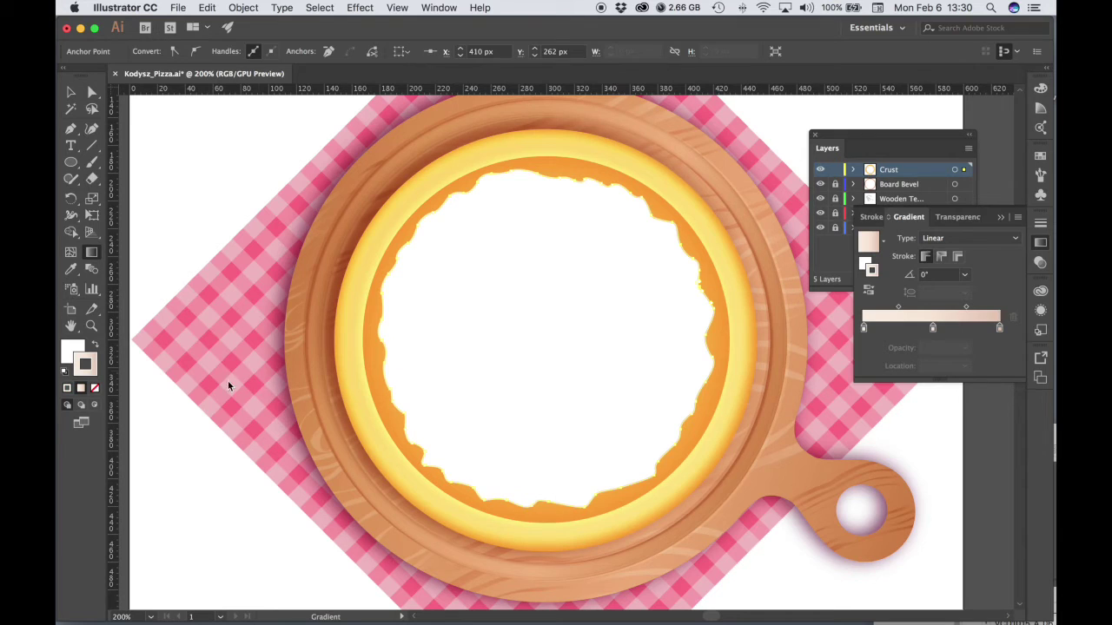
# Move the peach gradient from the inner shape's stroke onto its fill.
pyautogui.click(97, 346)
pyautogui.press('g')
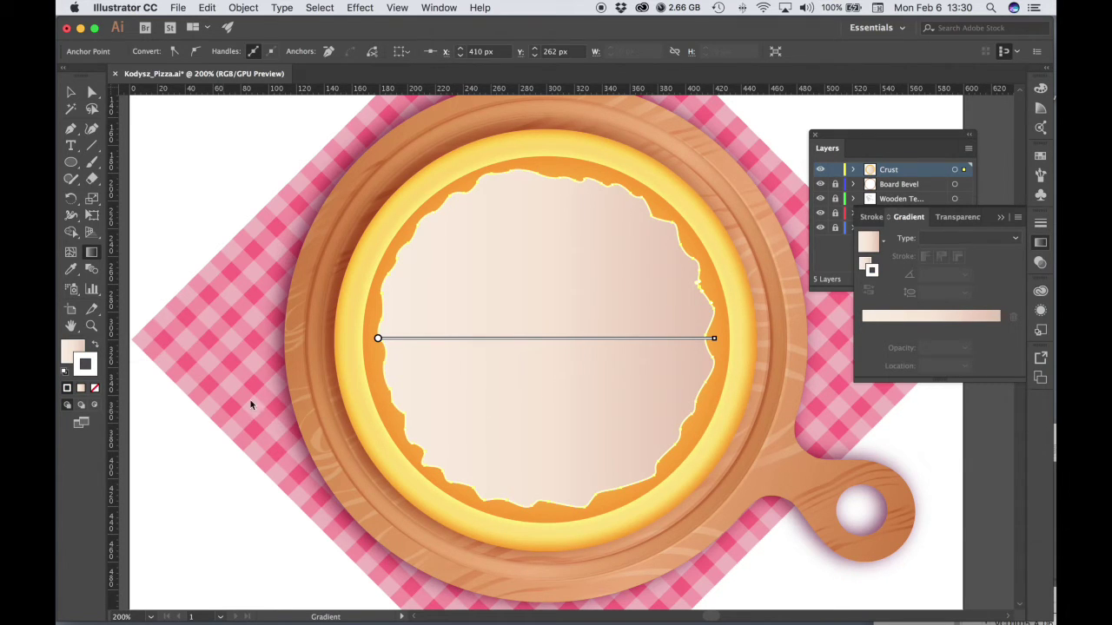
pyautogui.click(868, 264)
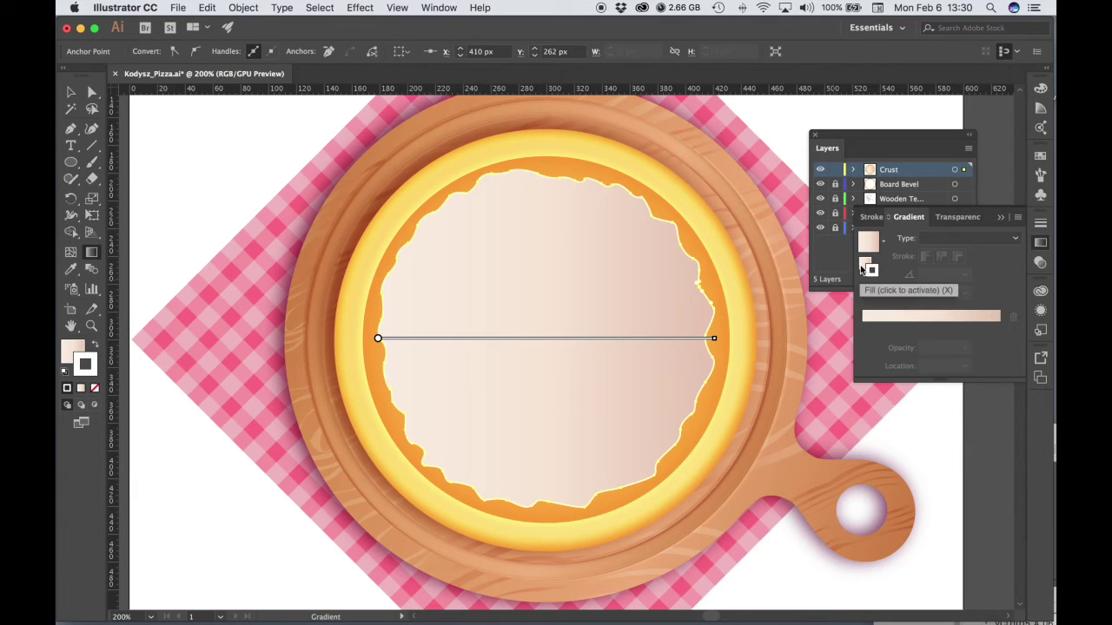
pyautogui.click(872, 272)
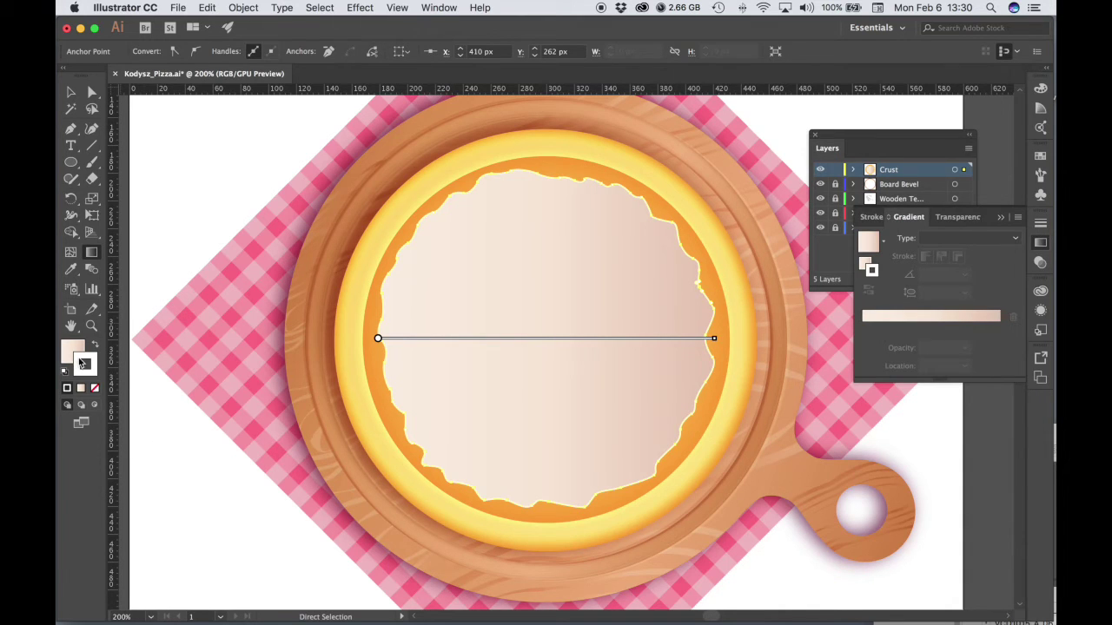
pyautogui.click(69, 350)
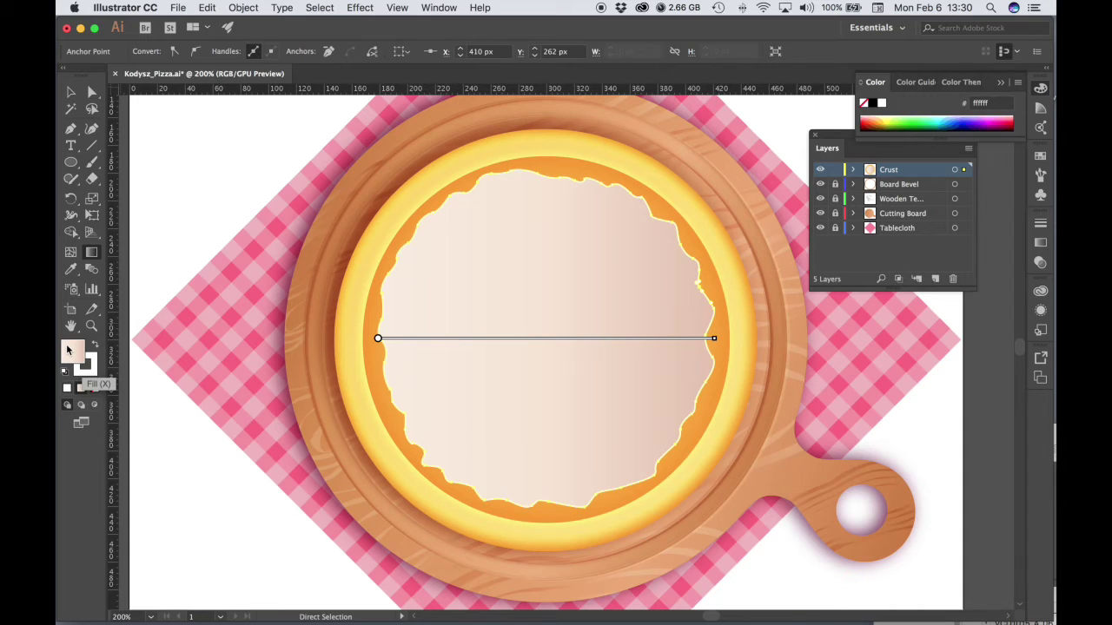
pyautogui.press('g')
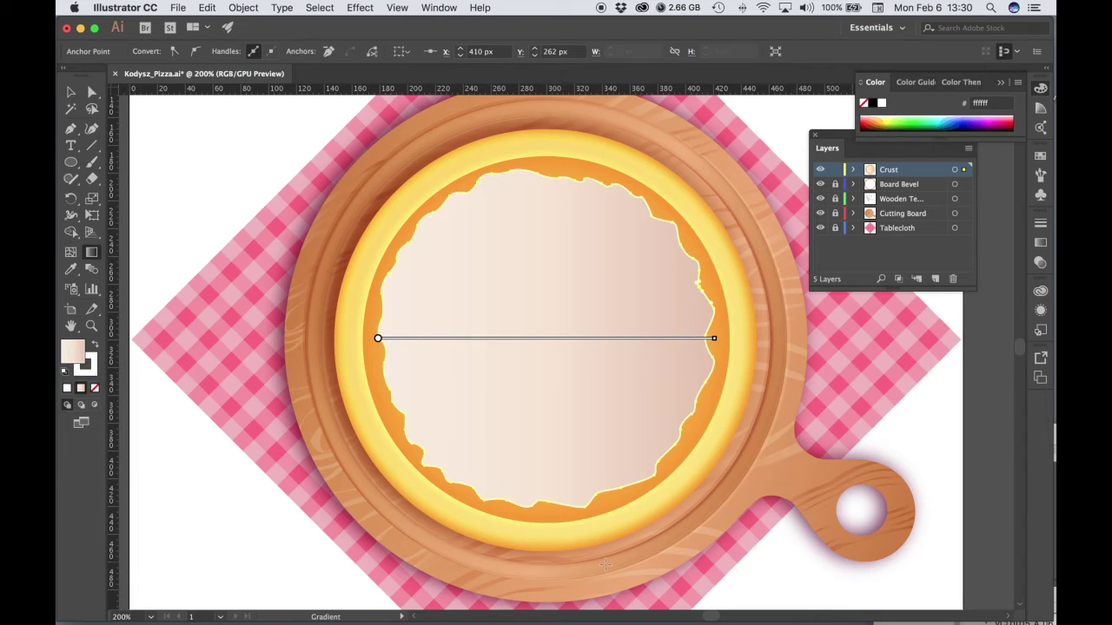
# Set the stroke to None and reselect the inner pizza shape with the Selection tool.
pyautogui.press('a')
pyautogui.click(85, 368)
pyautogui.click(94, 388)
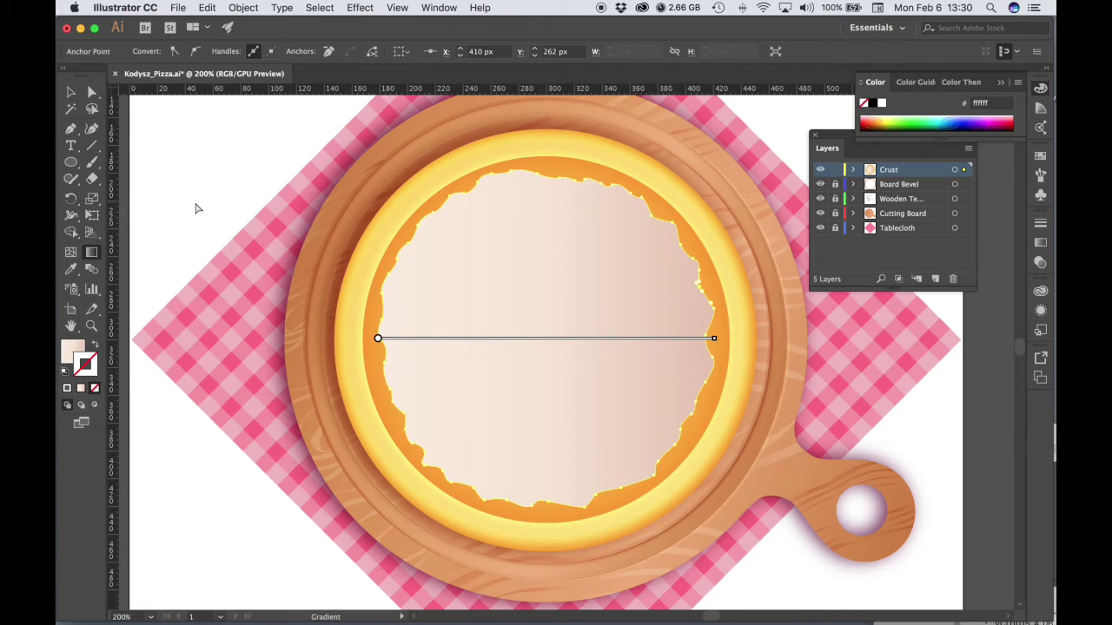
pyautogui.click(70, 92)
pyautogui.click(144, 157)
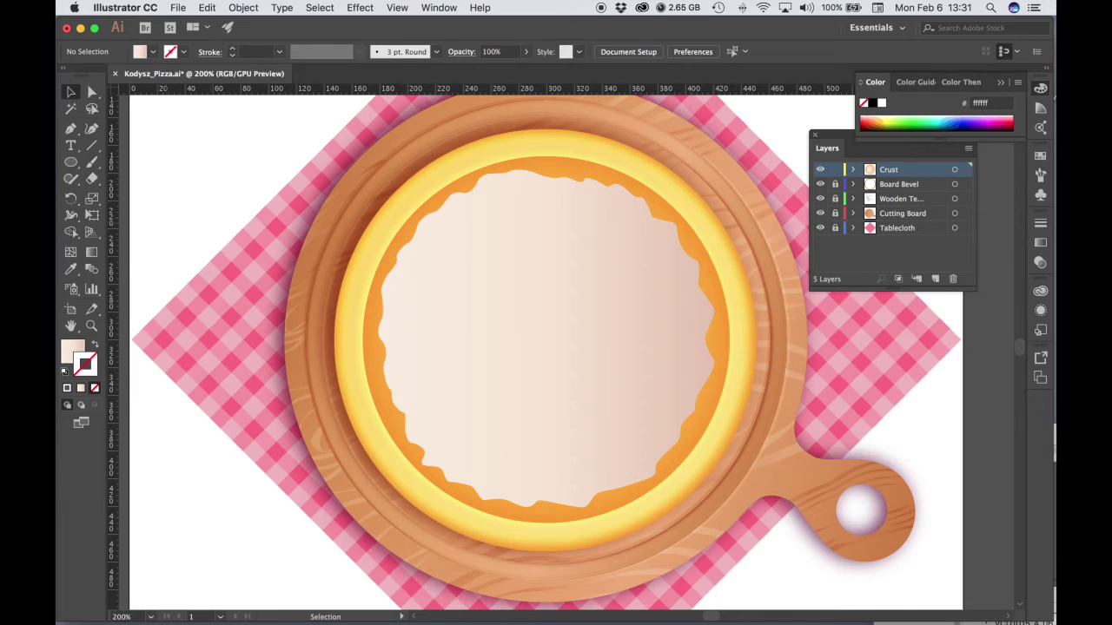
pyautogui.click(494, 294)
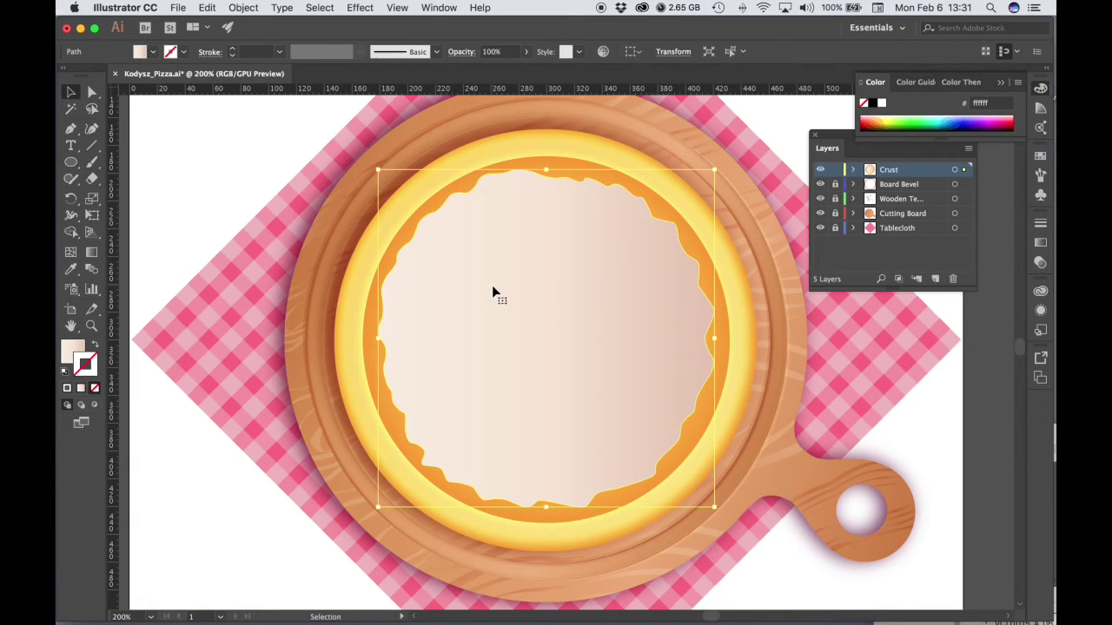
# Give the peach gradient shape Screen blending mode and 30% opacity in the Transparency panel.
pyautogui.doubleClick(92, 253)
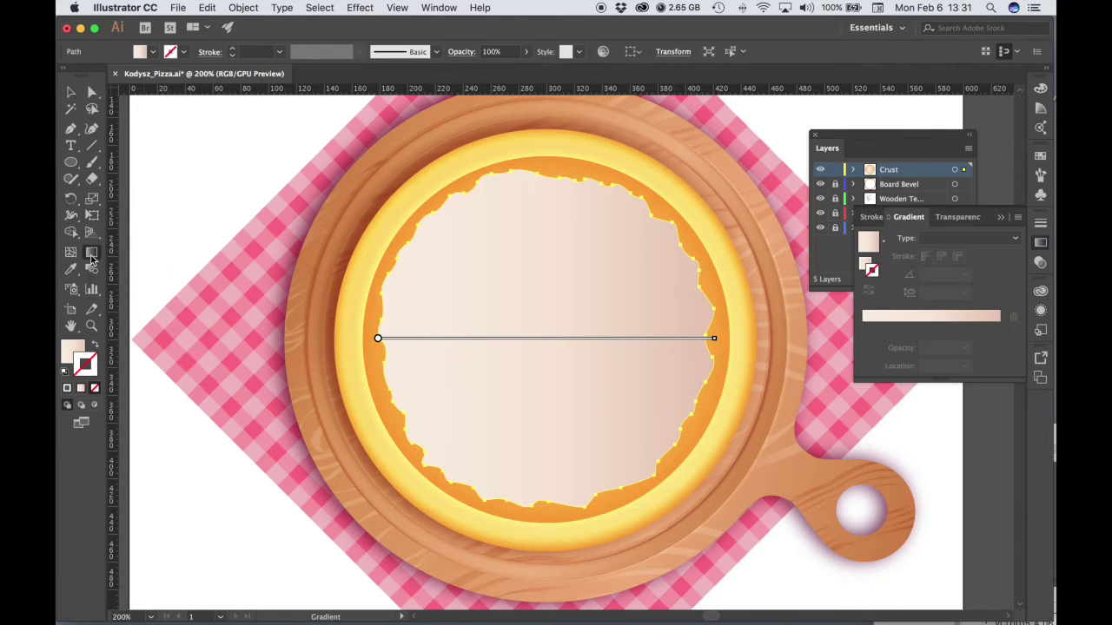
pyautogui.click(958, 218)
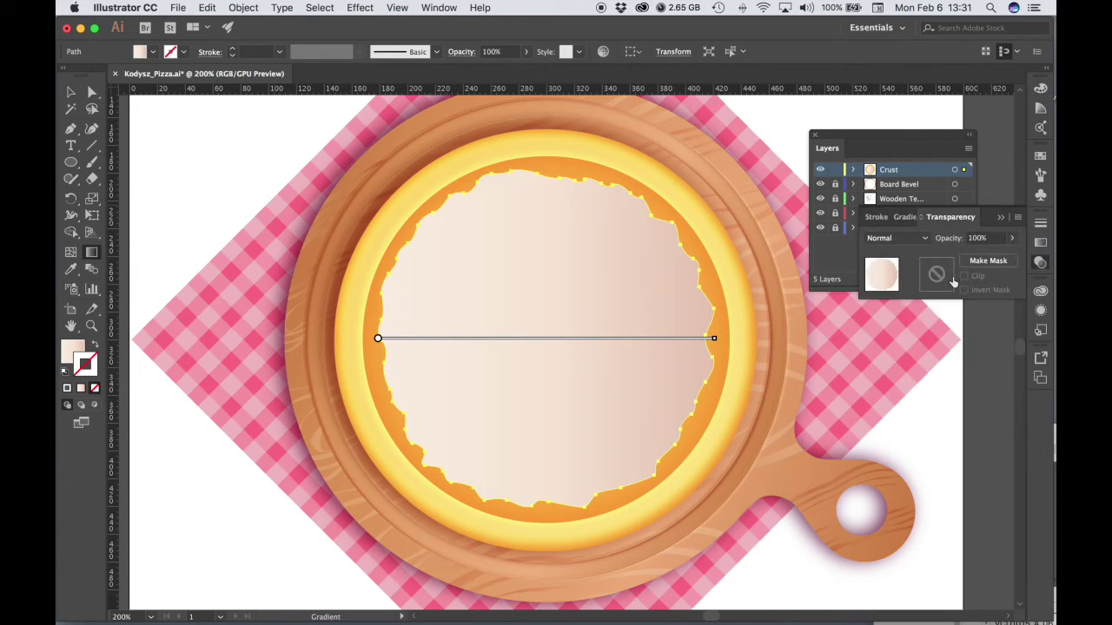
pyautogui.click(925, 239)
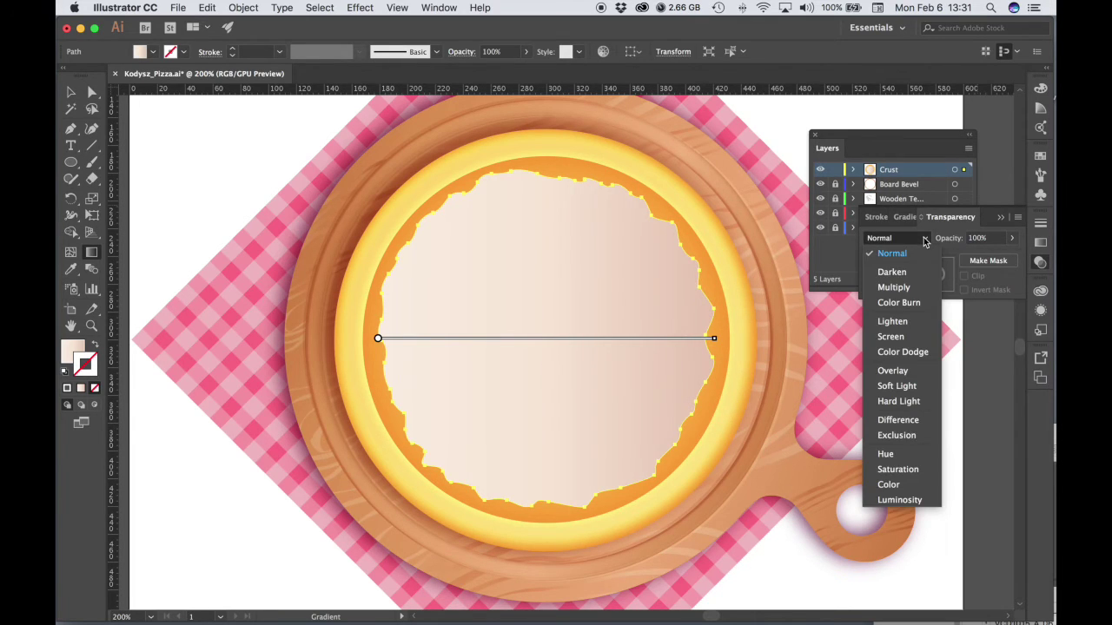
pyautogui.click(892, 337)
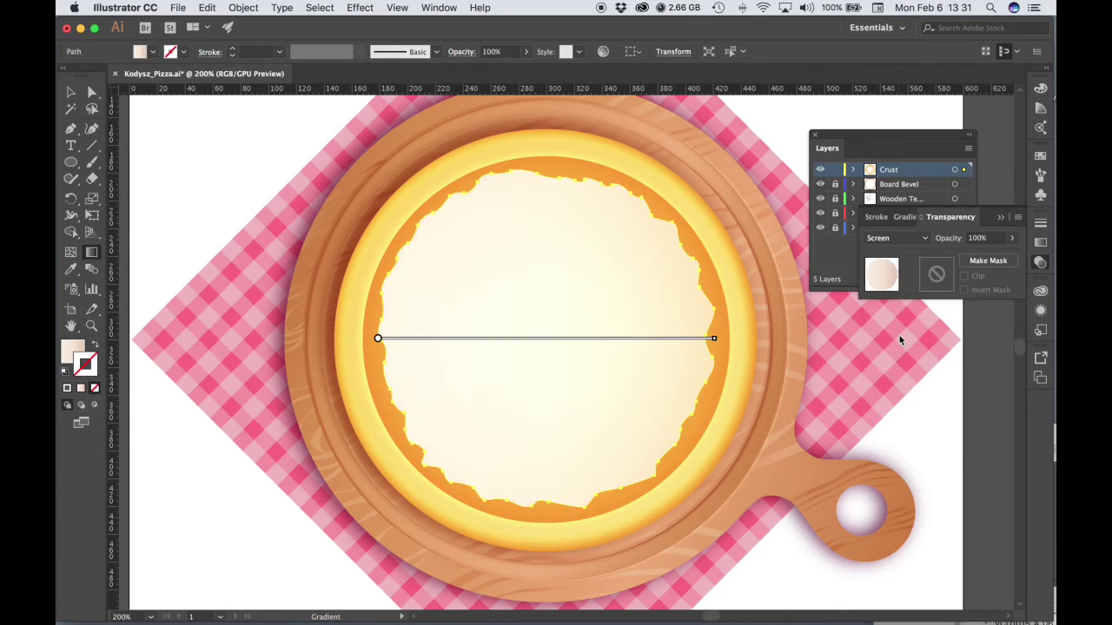
pyautogui.click(1011, 238)
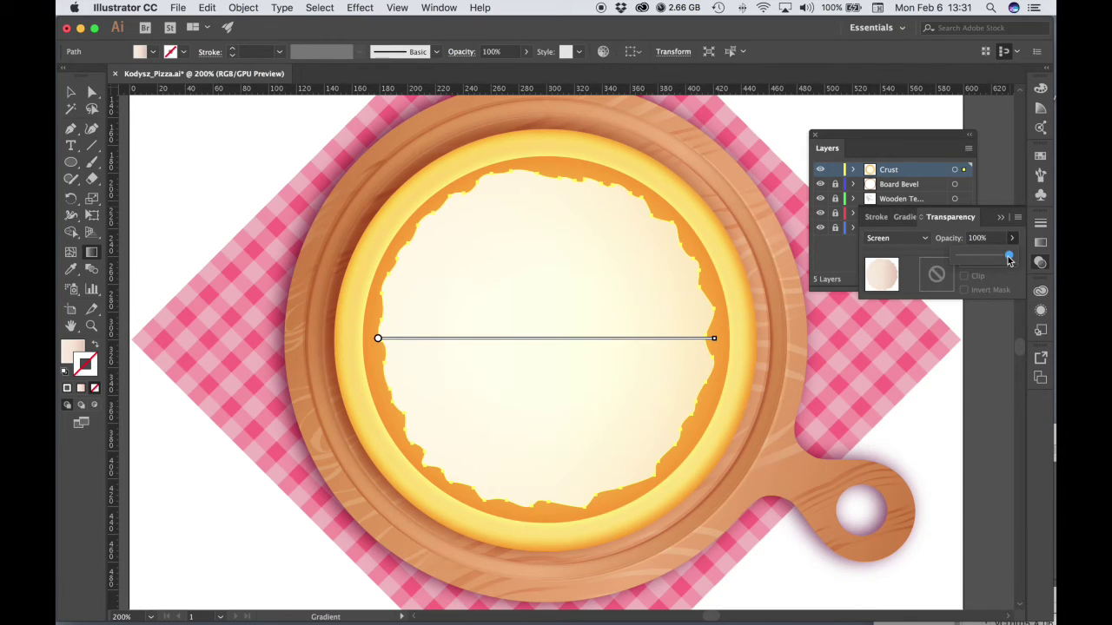
pyautogui.moveTo(1008, 259); pyautogui.dragTo(974, 258)
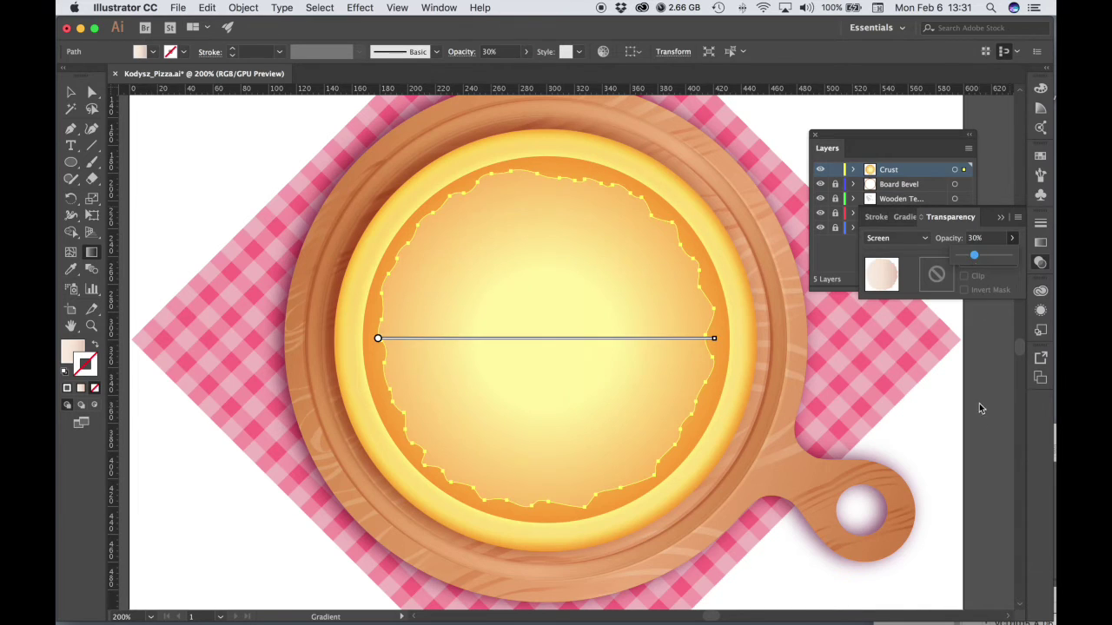
pyautogui.click(1039, 264)
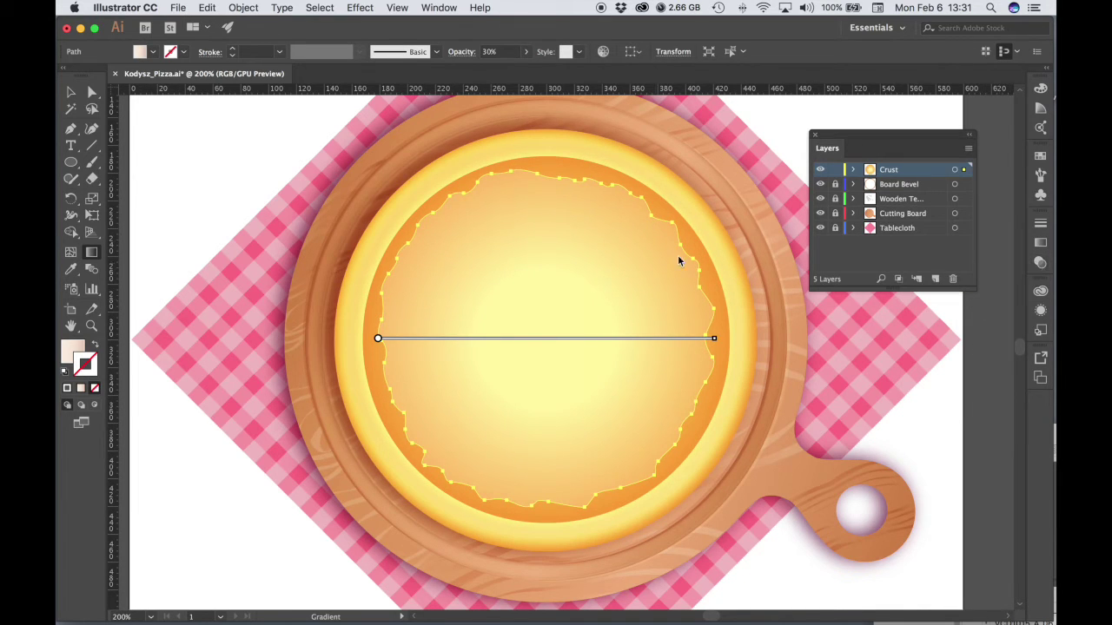
# Scale the wavy inner shape up to about 252 × 253 px by dragging a corner handle.
pyautogui.press('v')
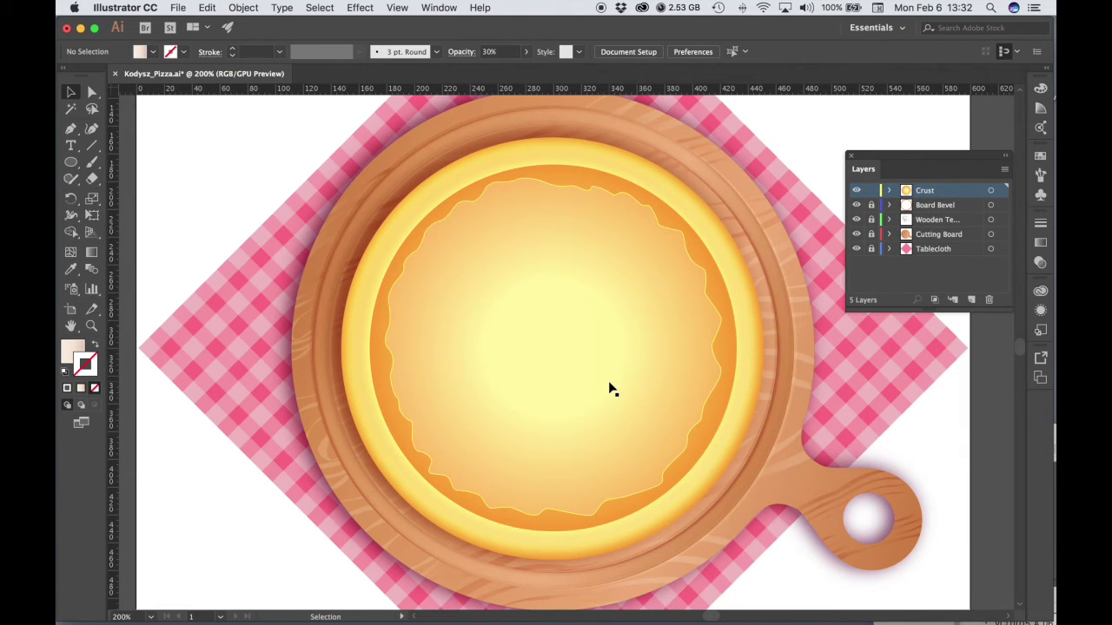
pyautogui.click(610, 389)
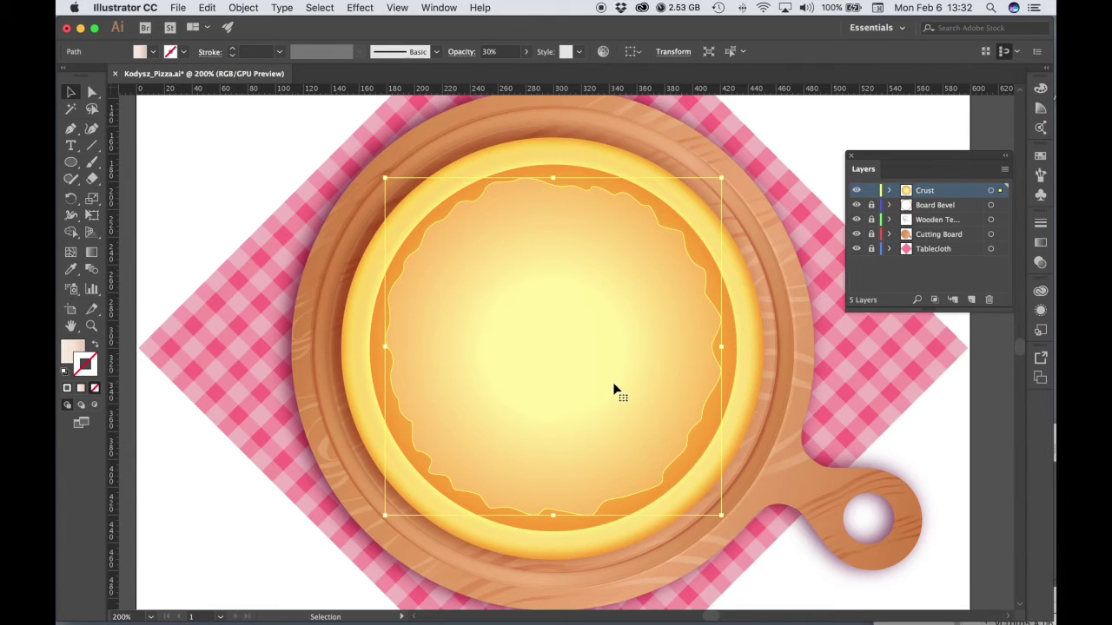
pyautogui.moveTo(721, 515); pyautogui.dragTo(730, 524)
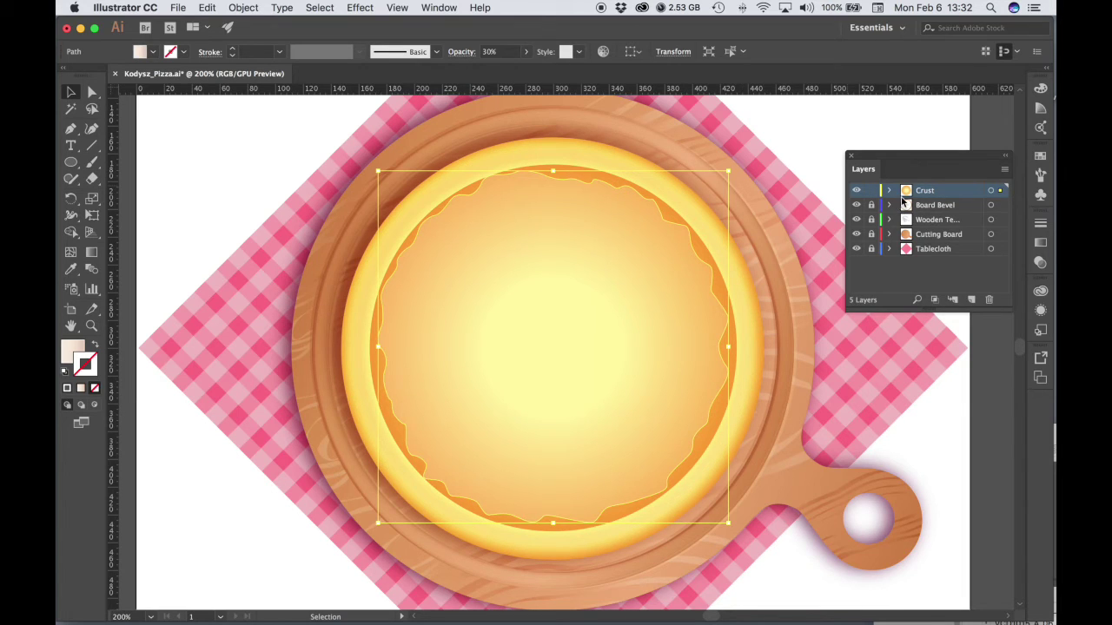
# Add a new layer above Crust and name it Cheese.
pyautogui.click(972, 300)
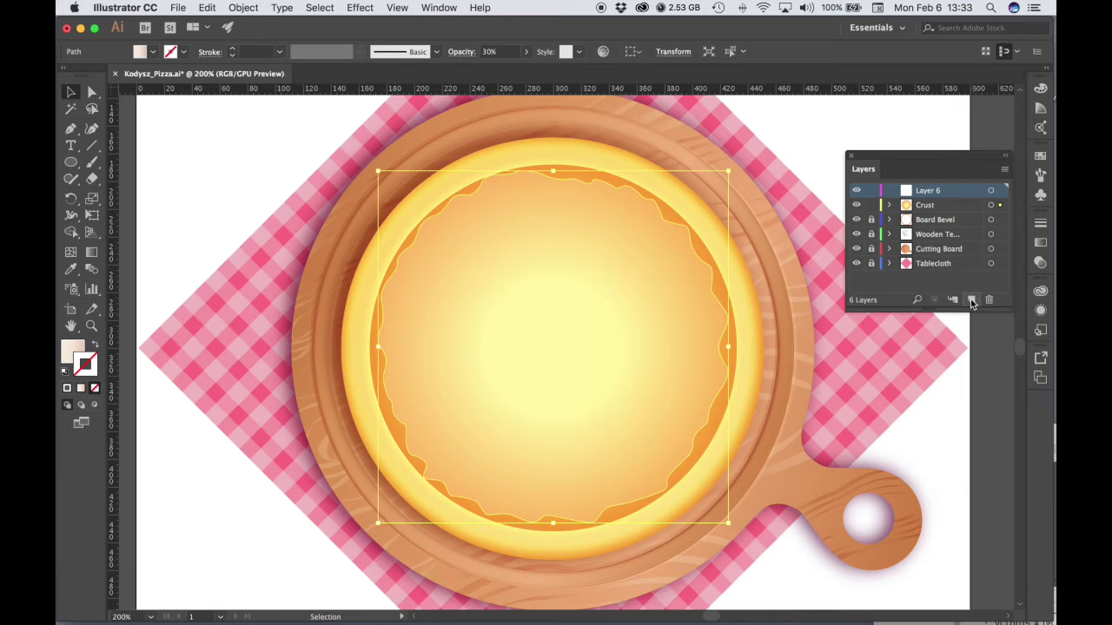
pyautogui.doubleClick(938, 196)
pyautogui.write('Che')
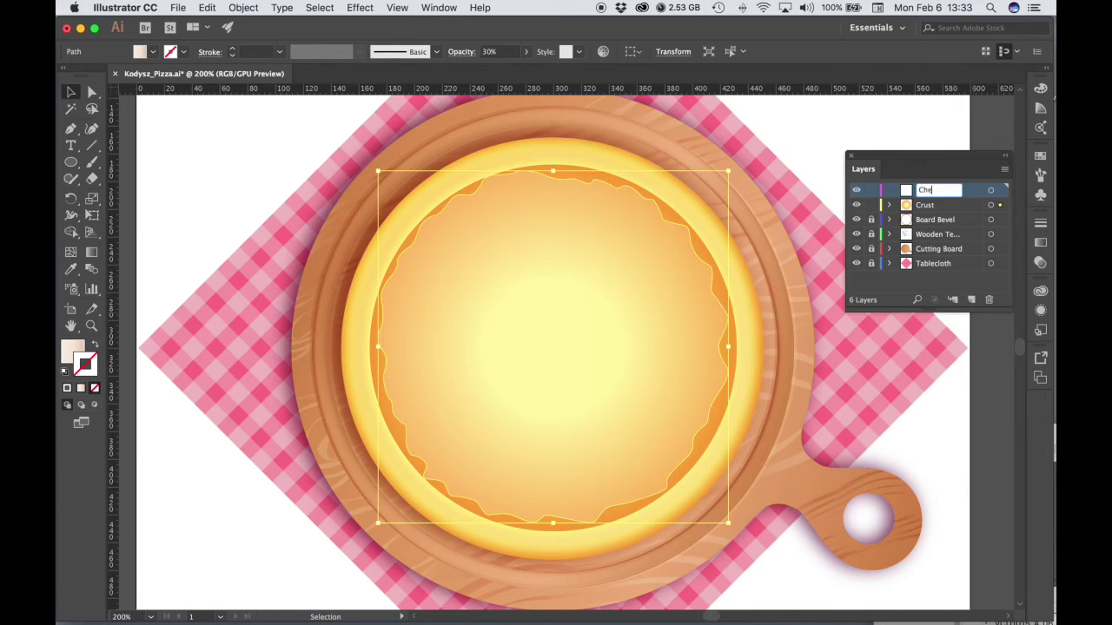
pyautogui.write('ese')
pyautogui.press('Return')
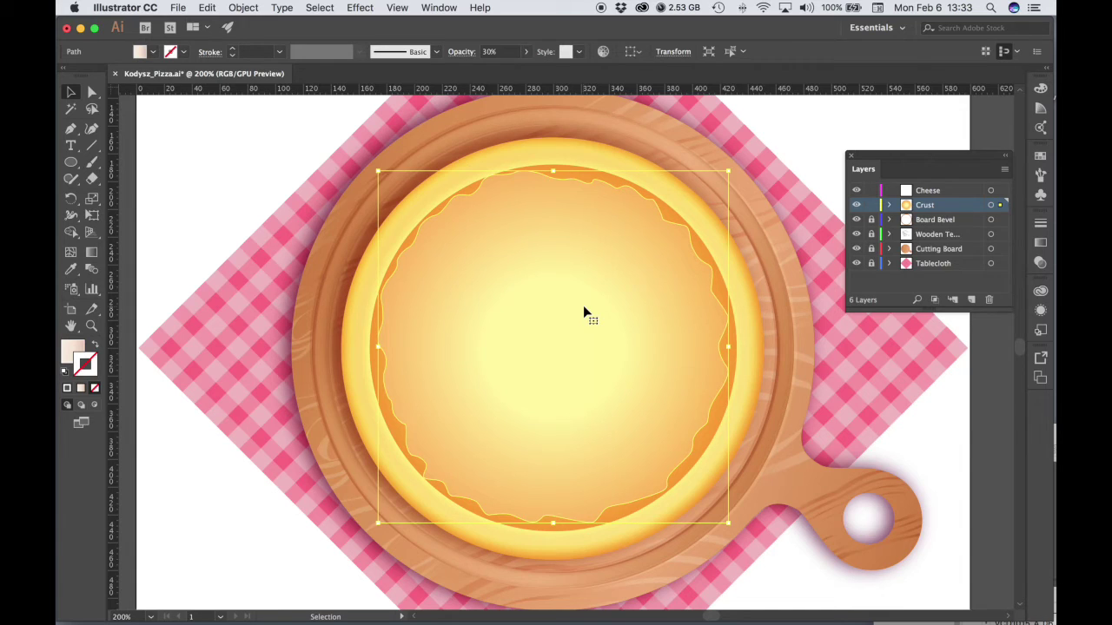
# Cut the wavy shape and paste it in front on Cheese, check visibility, and lock the layer.
pyautogui.press('Delete')
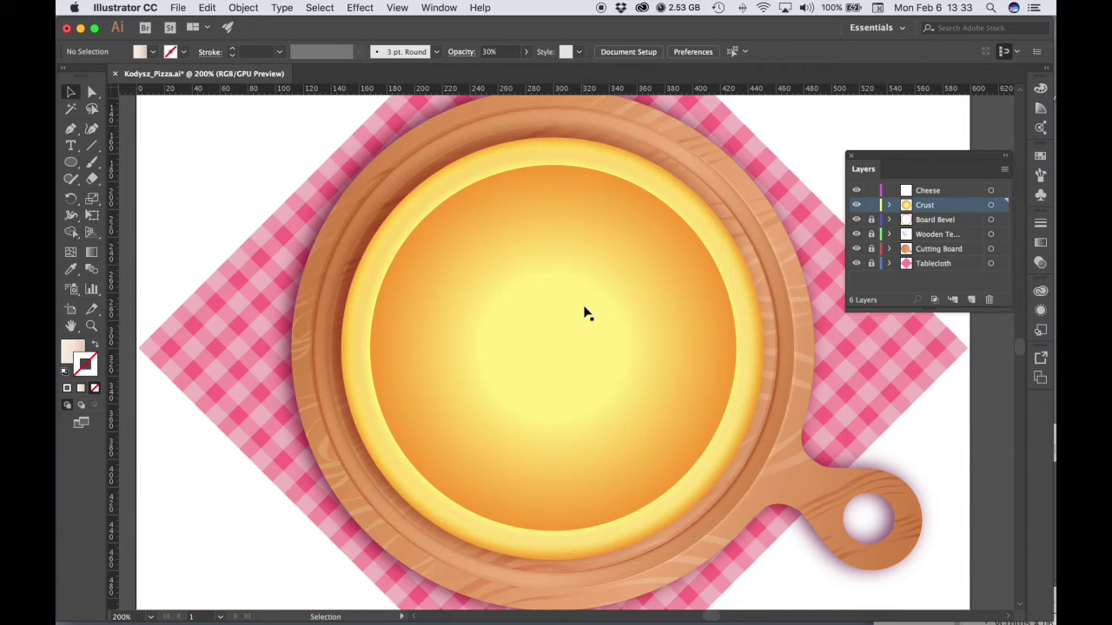
pyautogui.click(929, 193)
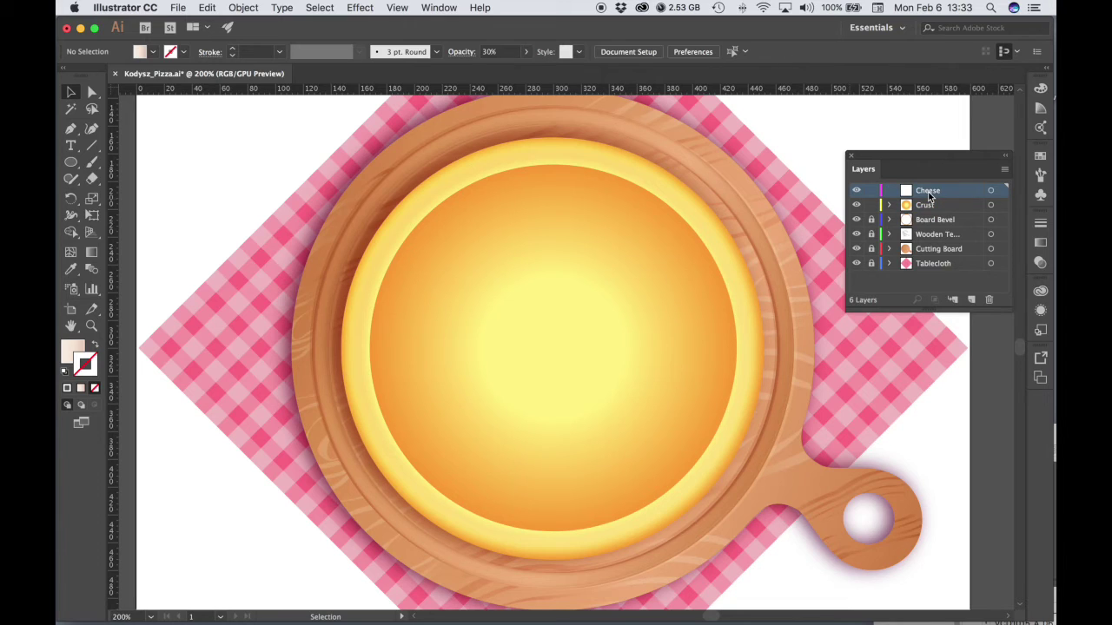
pyautogui.press('super')
pyautogui.press('super+f')
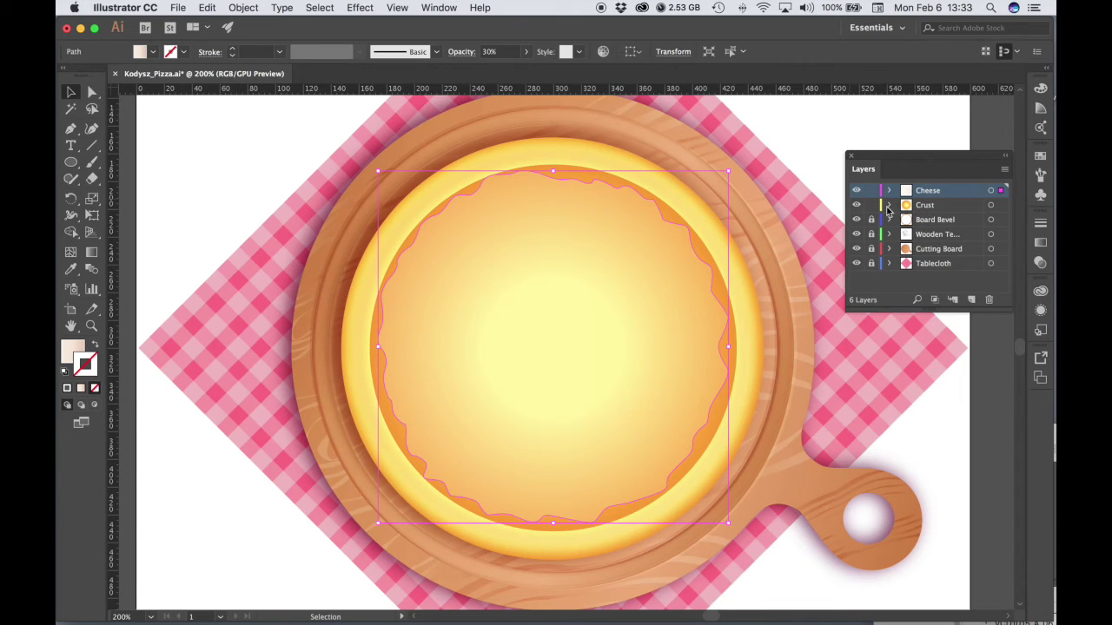
pyautogui.click(857, 191)
pyautogui.click(856, 190)
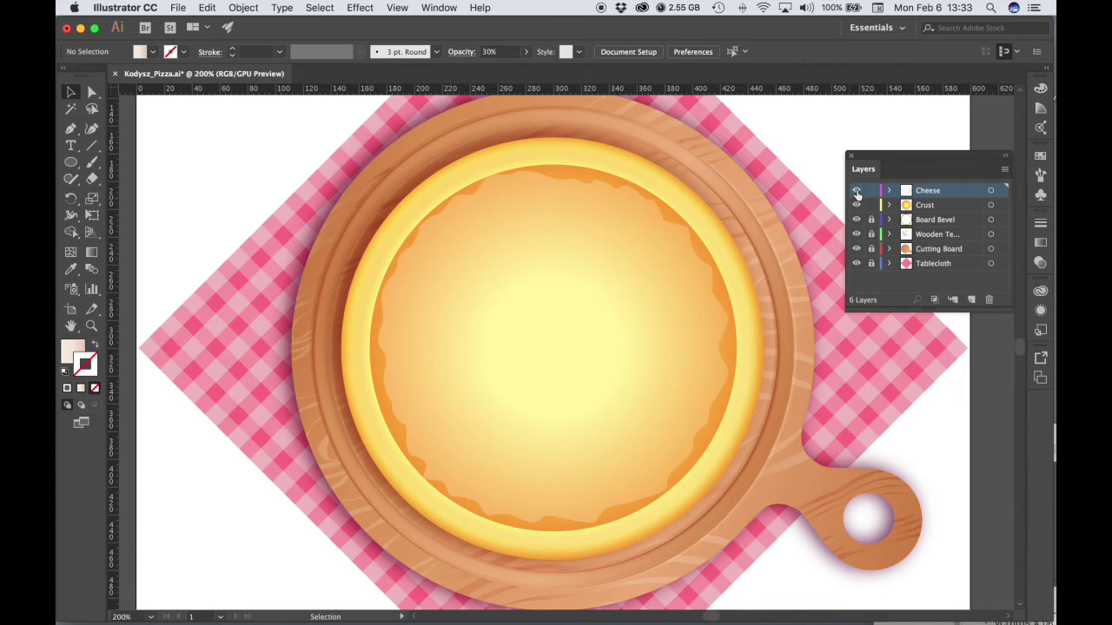
pyautogui.click(857, 190)
pyautogui.click(857, 190)
pyautogui.click(872, 191)
# Add a new top layer above Cheese and name it Chile Pepper.
pyautogui.moveTo(742, 220); pyautogui.dragTo(569, 363)
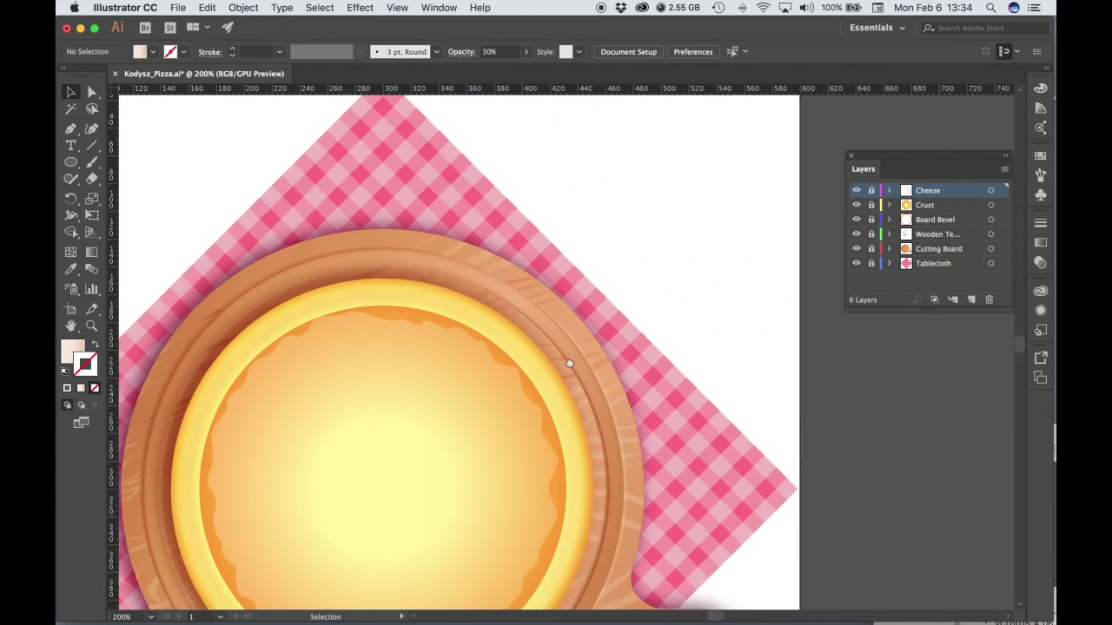
pyautogui.hscroll(5, 569, 363)
pyautogui.hscroll(-7, 591, 208)
pyautogui.scroll(3, 590, 209)
pyautogui.scroll(-3, 652, 251)
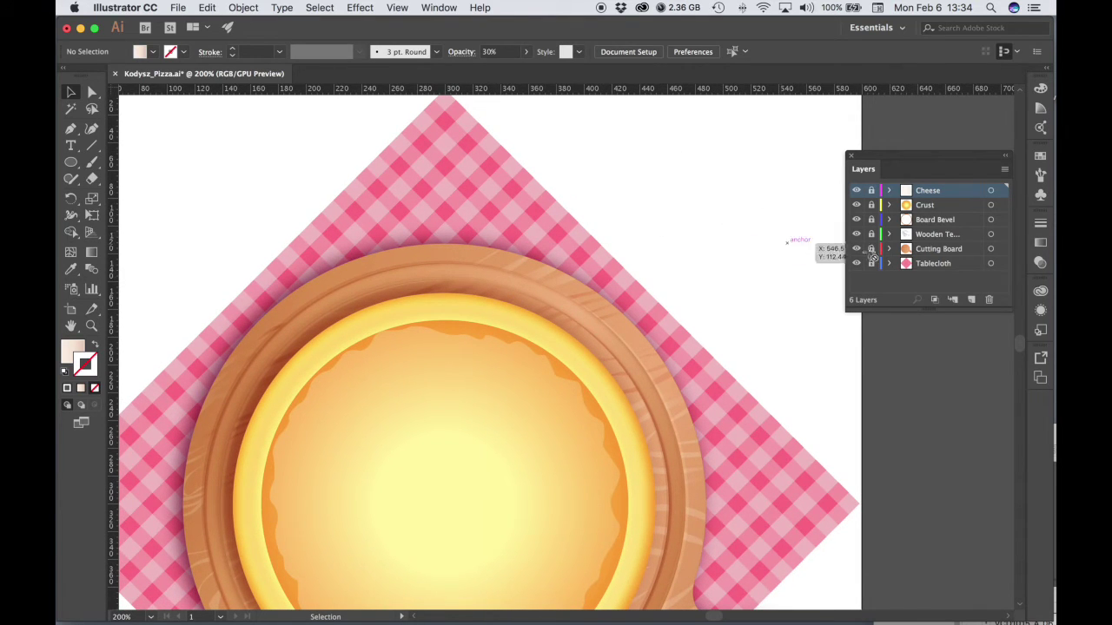
pyautogui.click(972, 300)
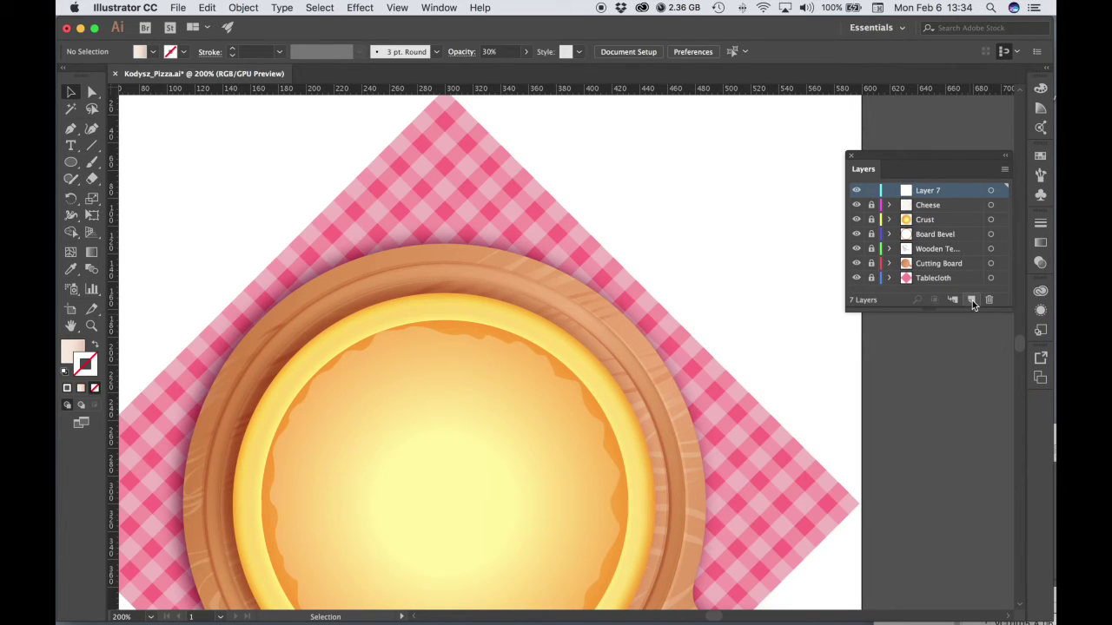
pyautogui.doubleClick(926, 192)
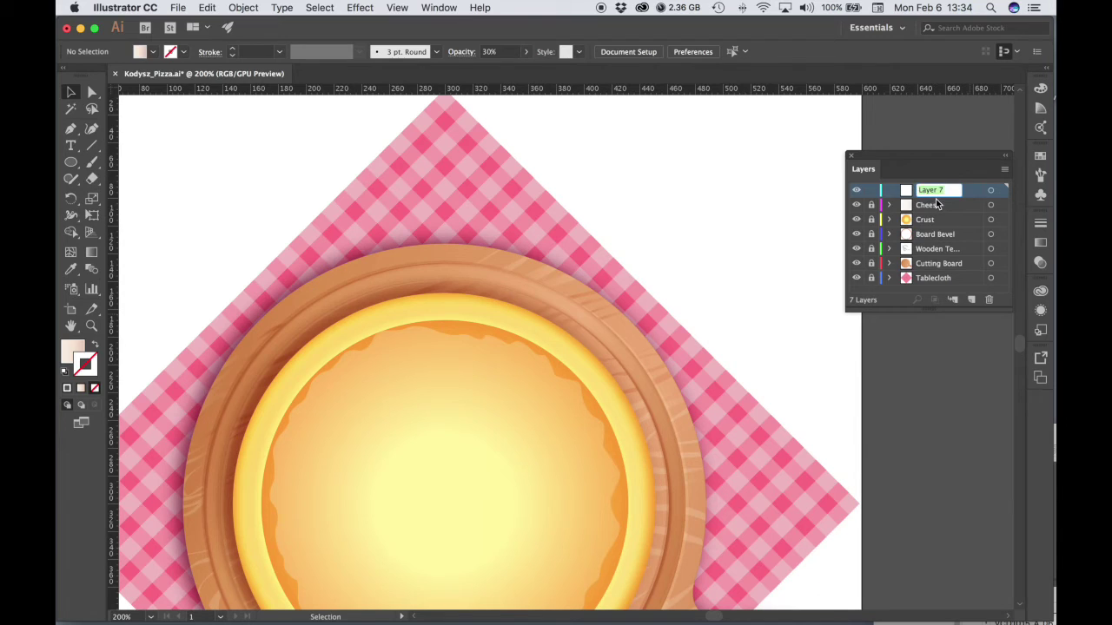
pyautogui.write('Chile Pepper')
pyautogui.press('Return')
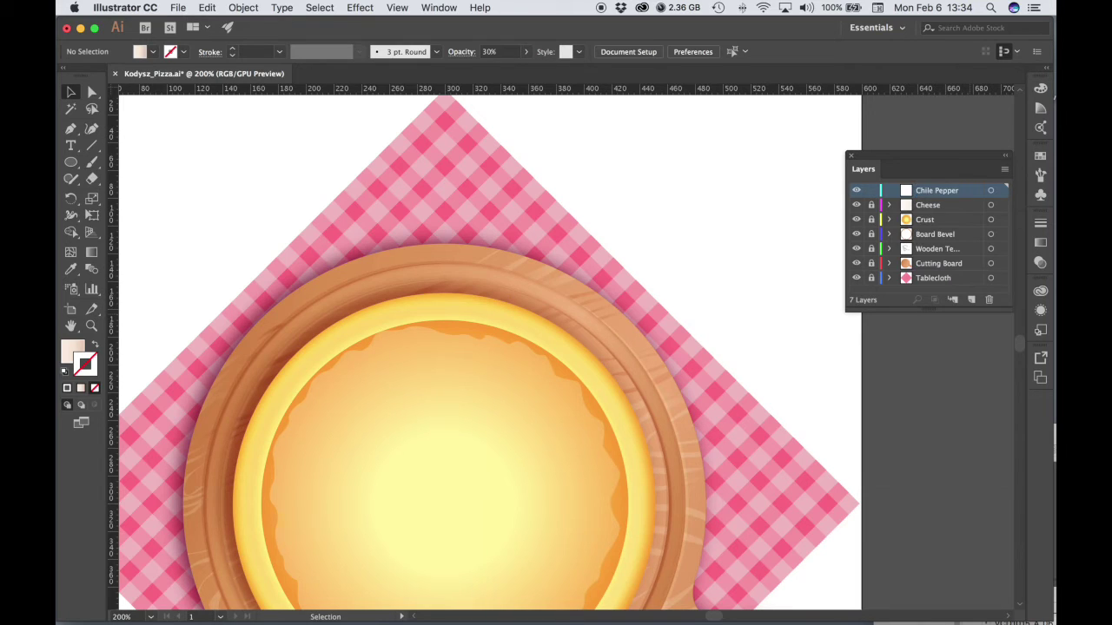
pyautogui.click(176, 7)
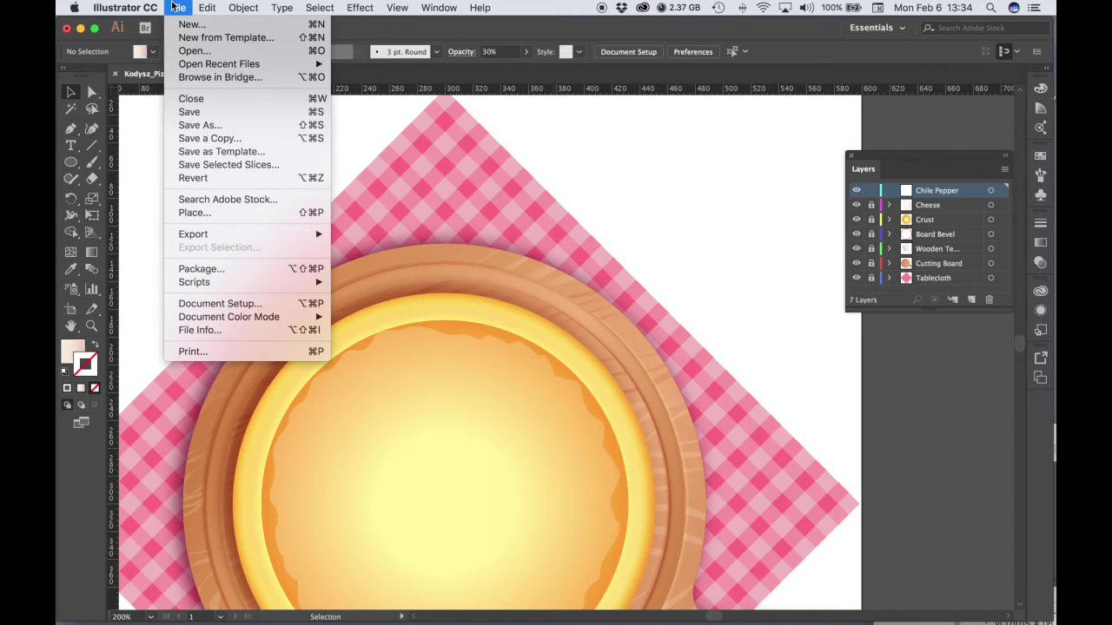
# Place chilipepper.jpg from Desktop > VCD1015_A_06_LessonFiles onto the artboard.
pyautogui.click(265, 212)
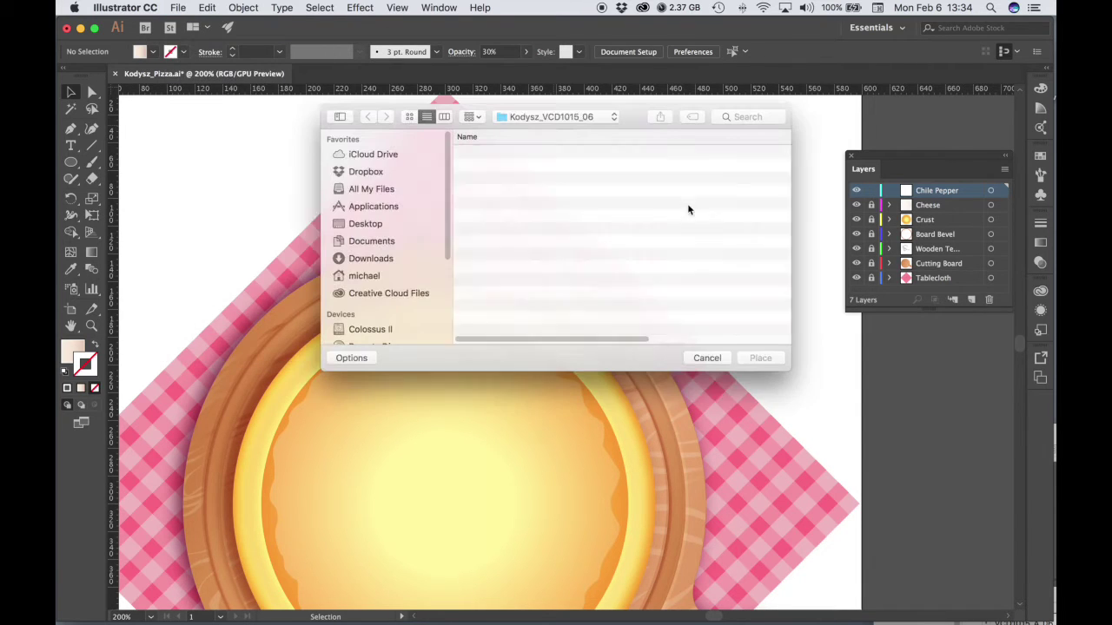
pyautogui.click(563, 112)
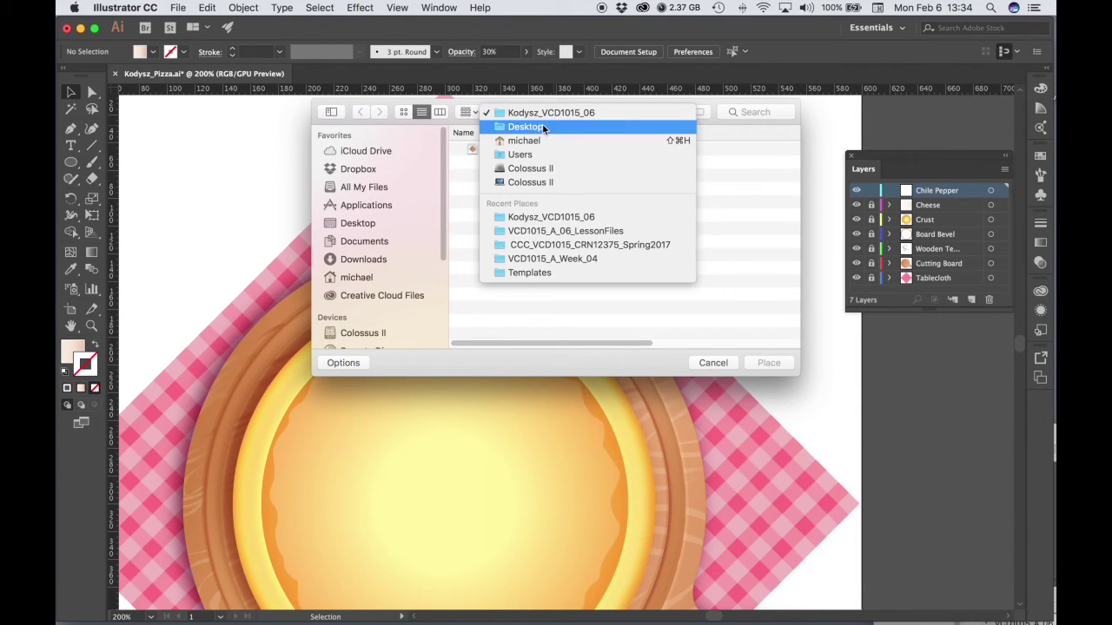
pyautogui.click(542, 124)
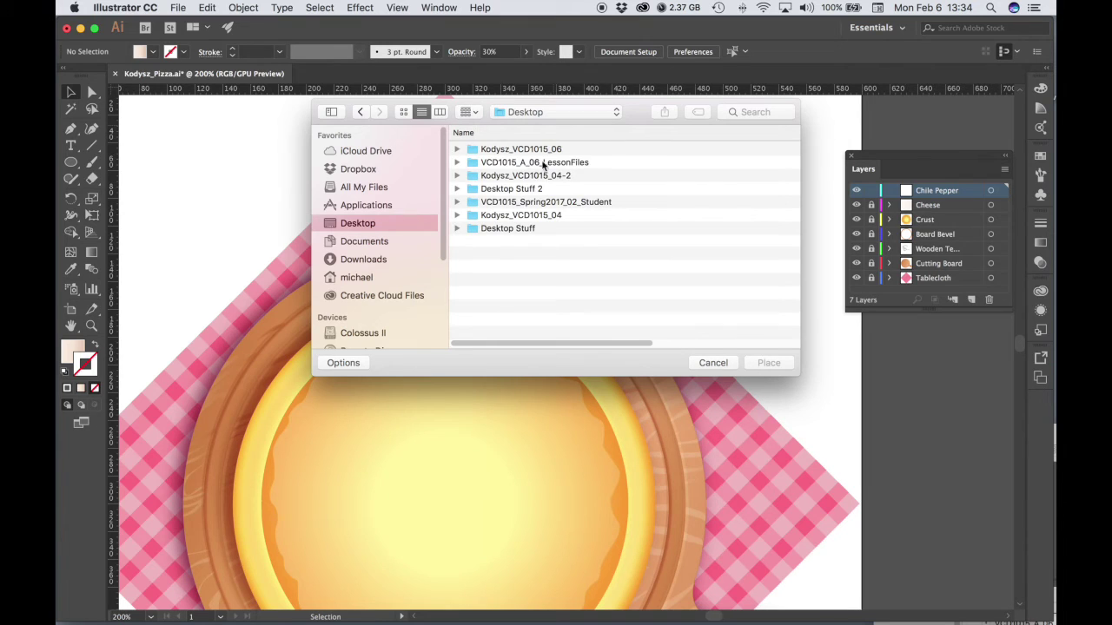
pyautogui.doubleClick(543, 163)
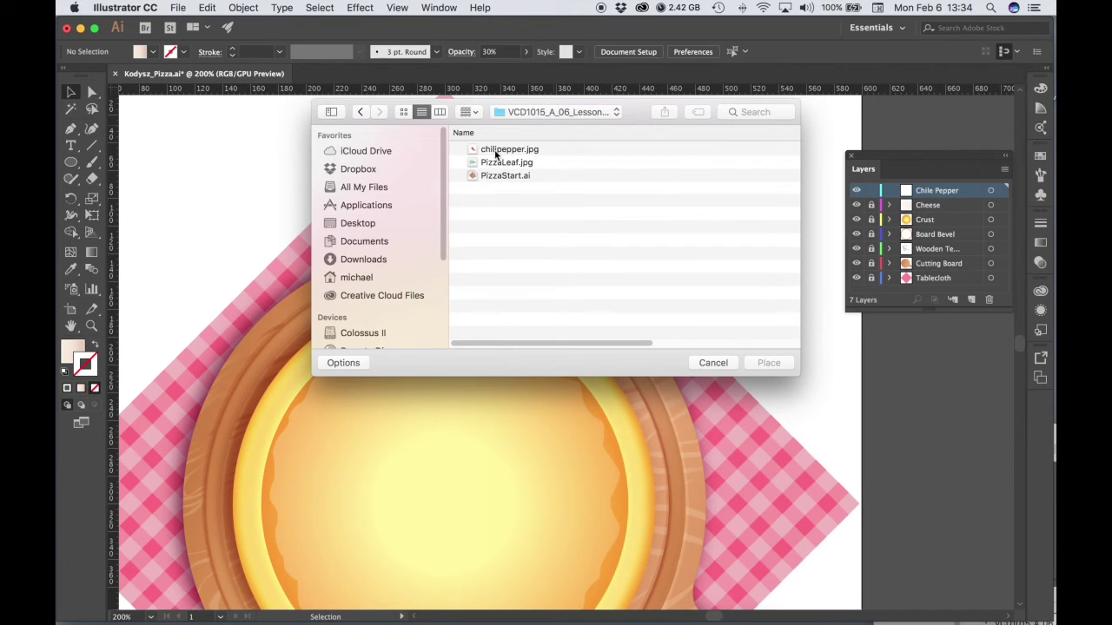
pyautogui.click(501, 152)
pyautogui.click(766, 362)
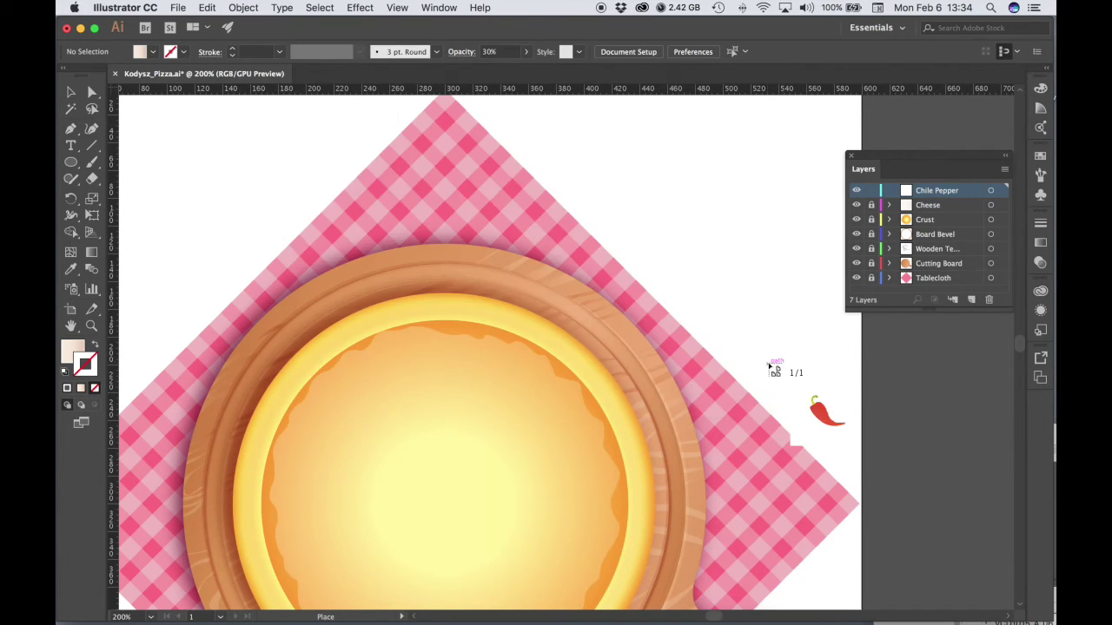
pyautogui.click(629, 163)
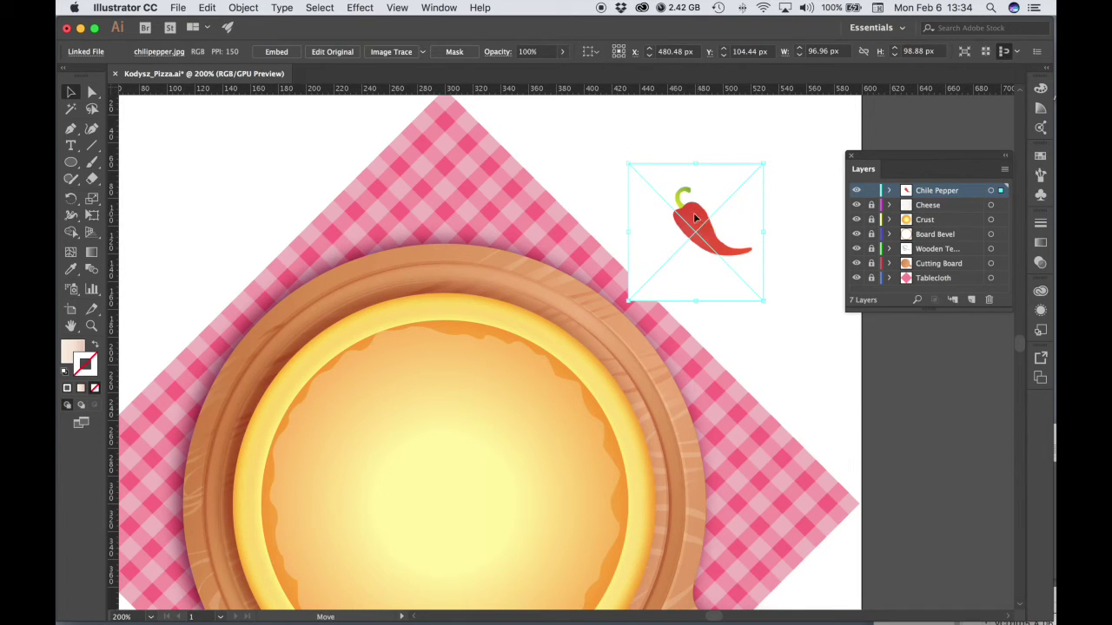
# Position the chili beside the tablecloth's upper-right edge and duplicate the Chile Pepper layer.
pyautogui.moveTo(696, 214); pyautogui.dragTo(531, 407)
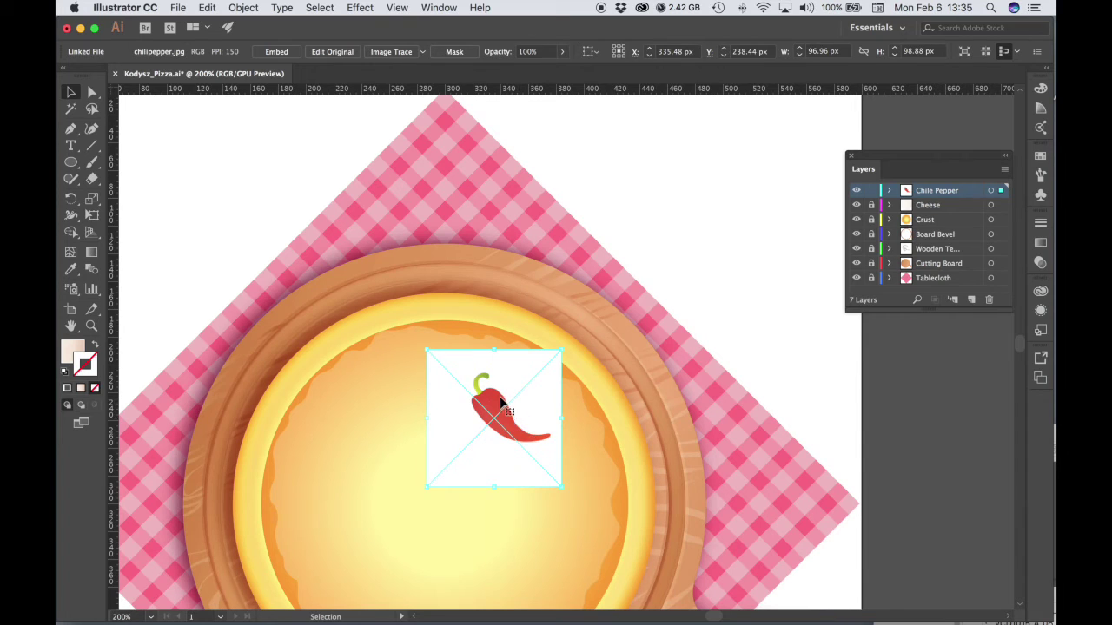
pyautogui.moveTo(498, 404); pyautogui.dragTo(711, 221)
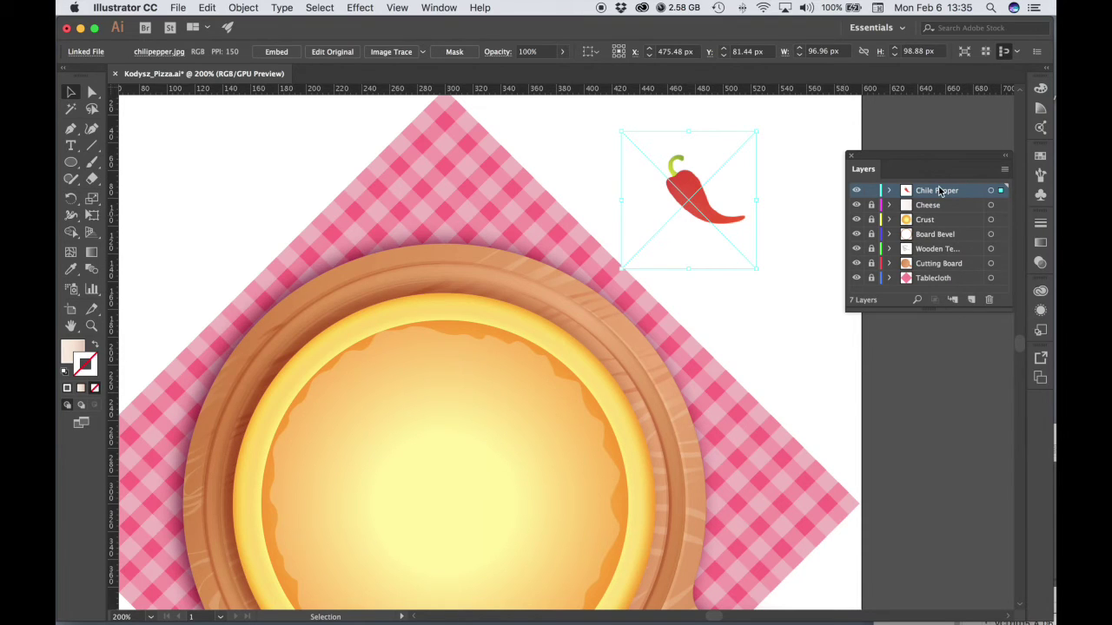
pyautogui.moveTo(945, 189); pyautogui.dragTo(973, 300)
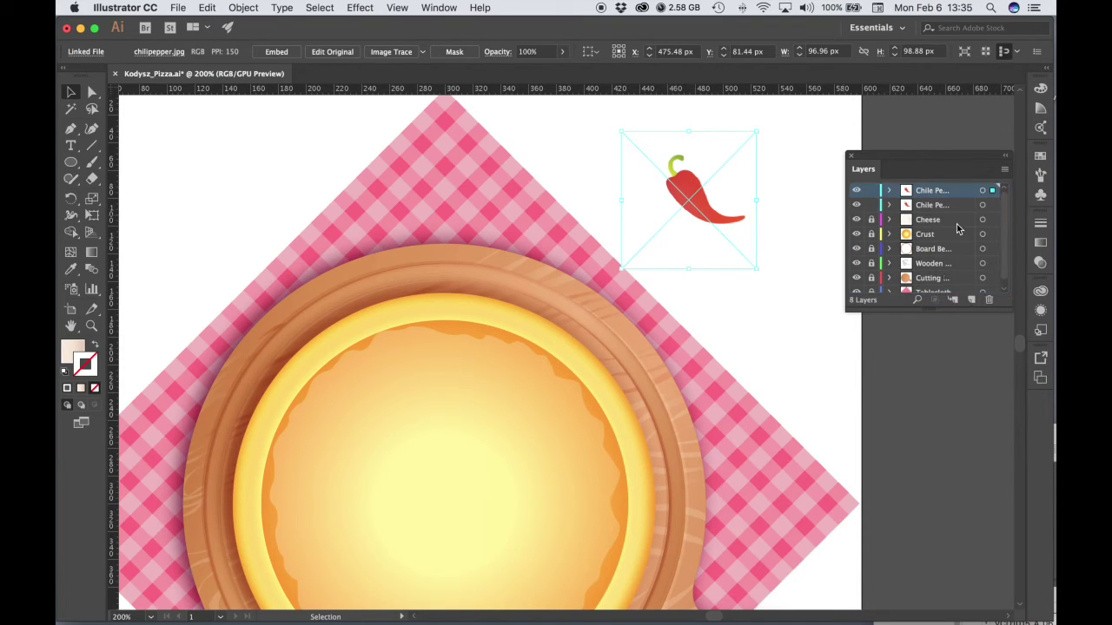
# Set the lower Chile Pepper layer to Dim Images to 50%, then activate the top copy.
pyautogui.click(933, 207)
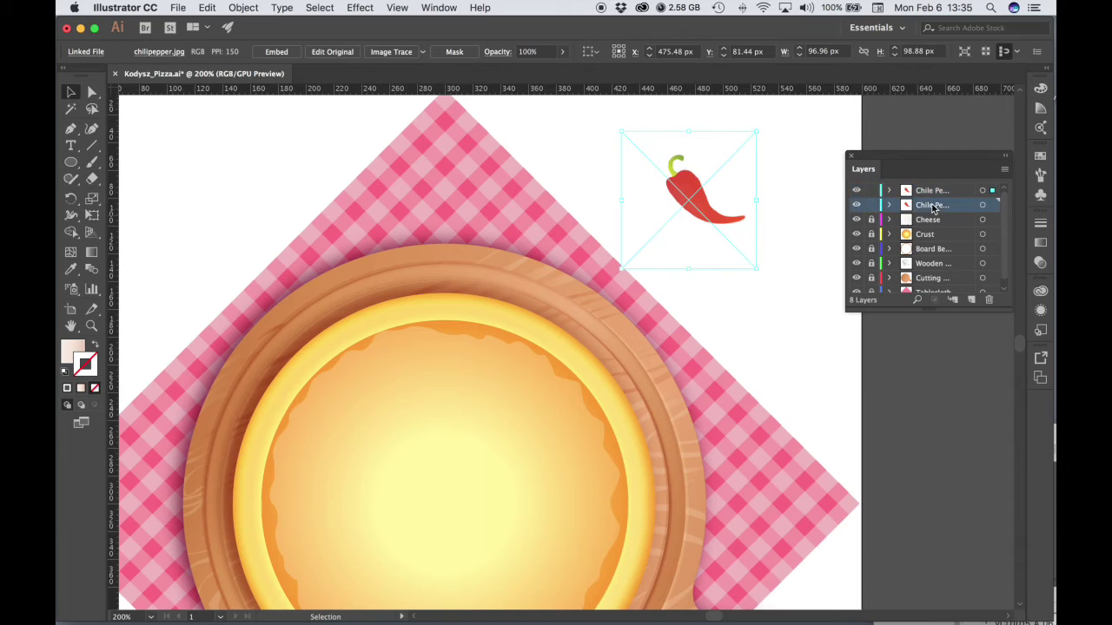
pyautogui.doubleClick(933, 207)
pyautogui.doubleClick(966, 209)
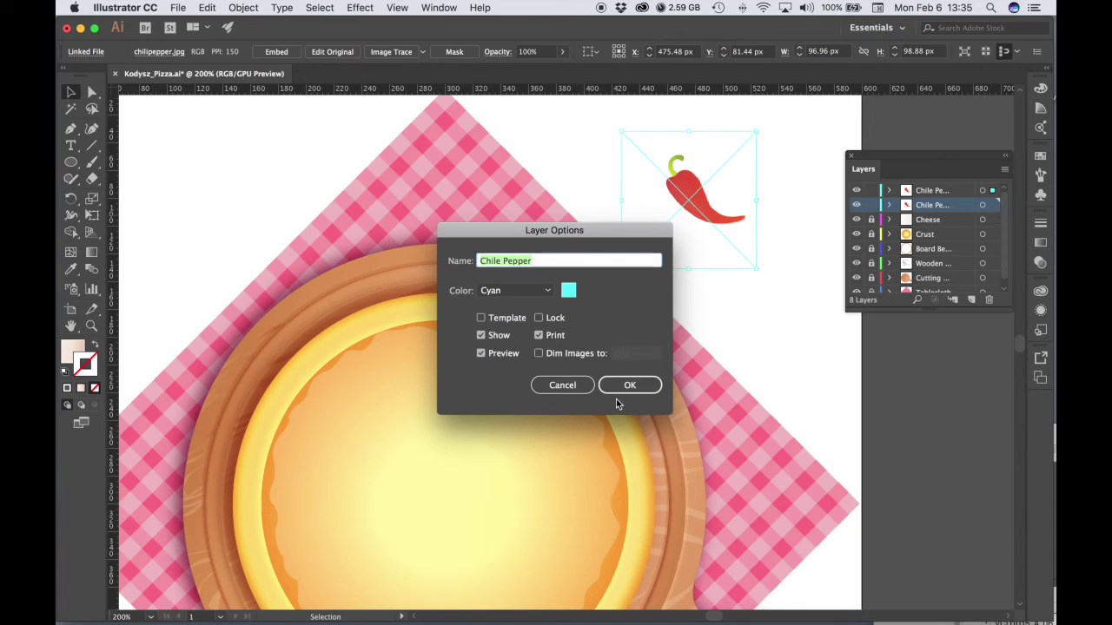
pyautogui.click(538, 353)
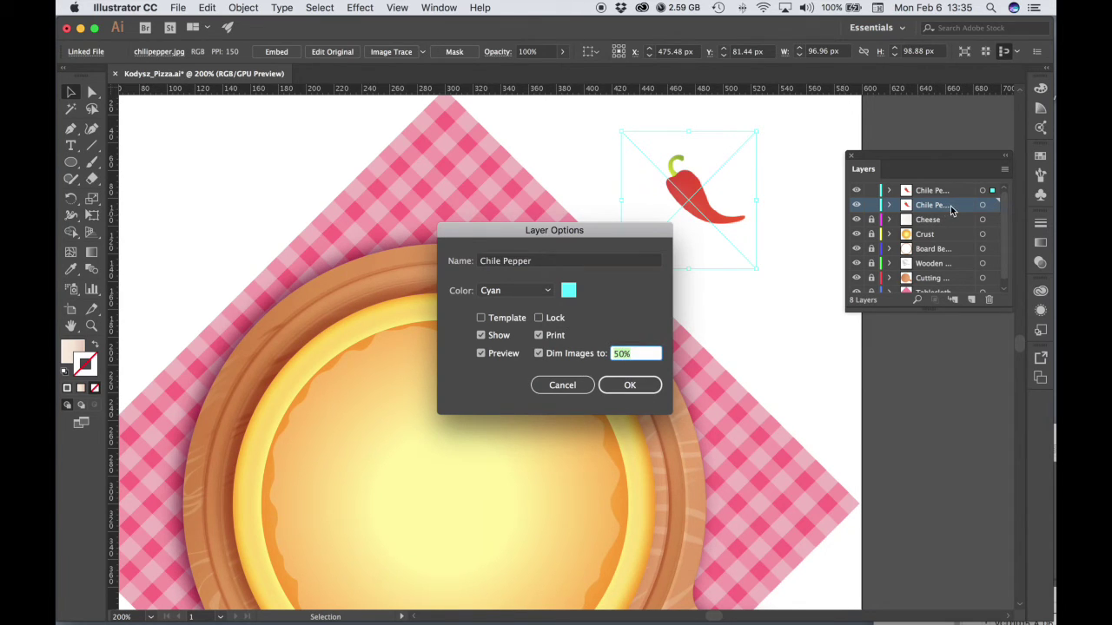
pyautogui.click(633, 387)
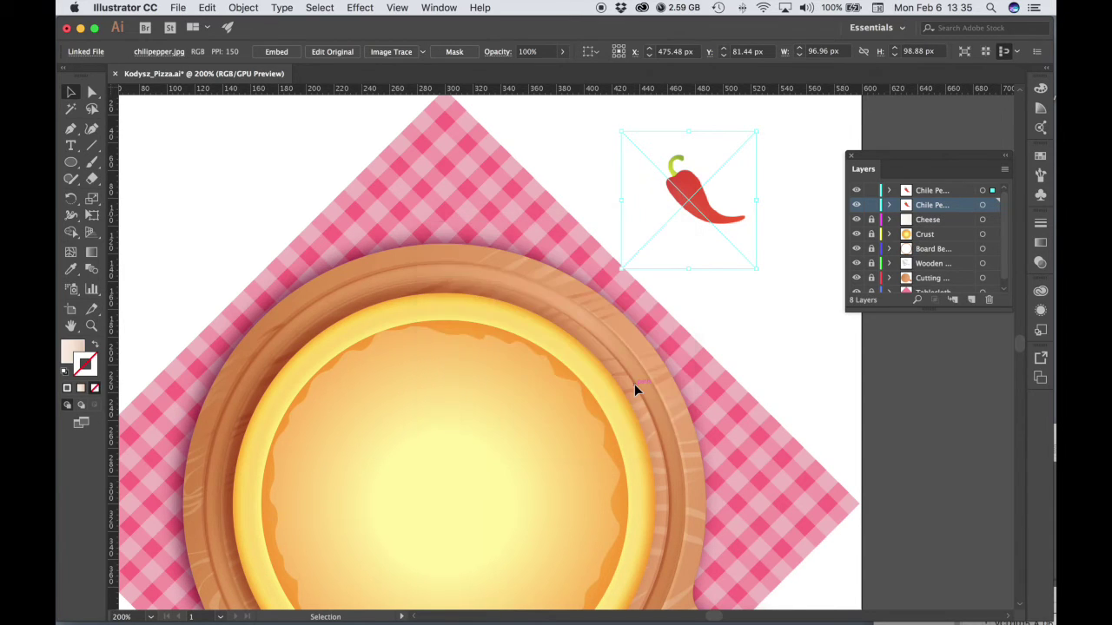
pyautogui.click(930, 191)
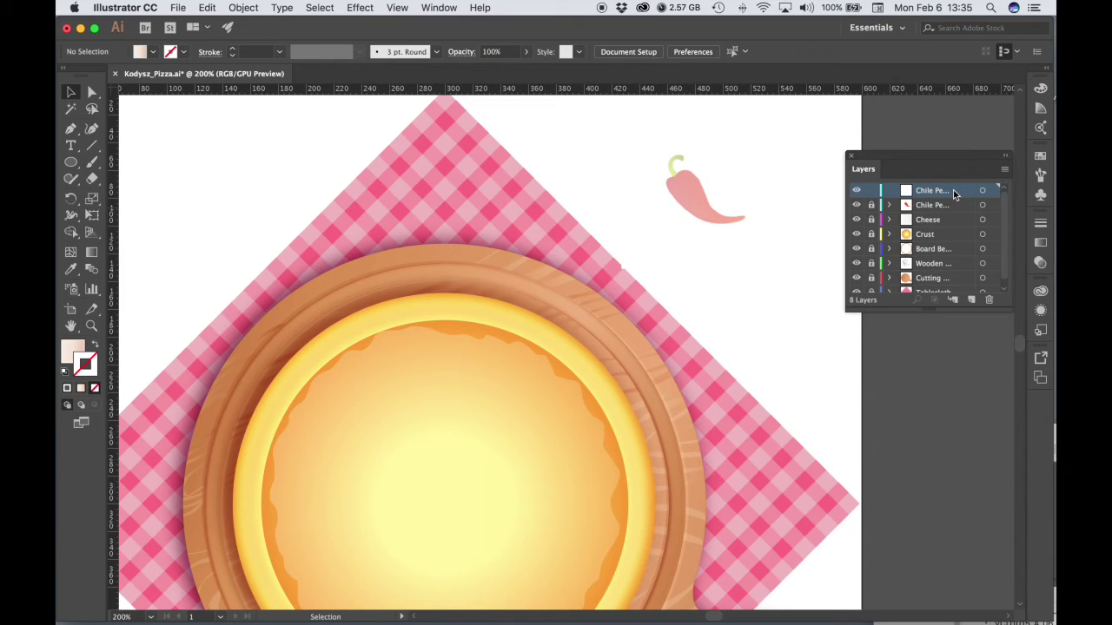
# Zoom in on the chili and turn off View > Snap to Pixel.
pyautogui.press('super+space')
pyautogui.keyDown('super'); pyautogui.click(710, 203); pyautogui.keyUp('super')
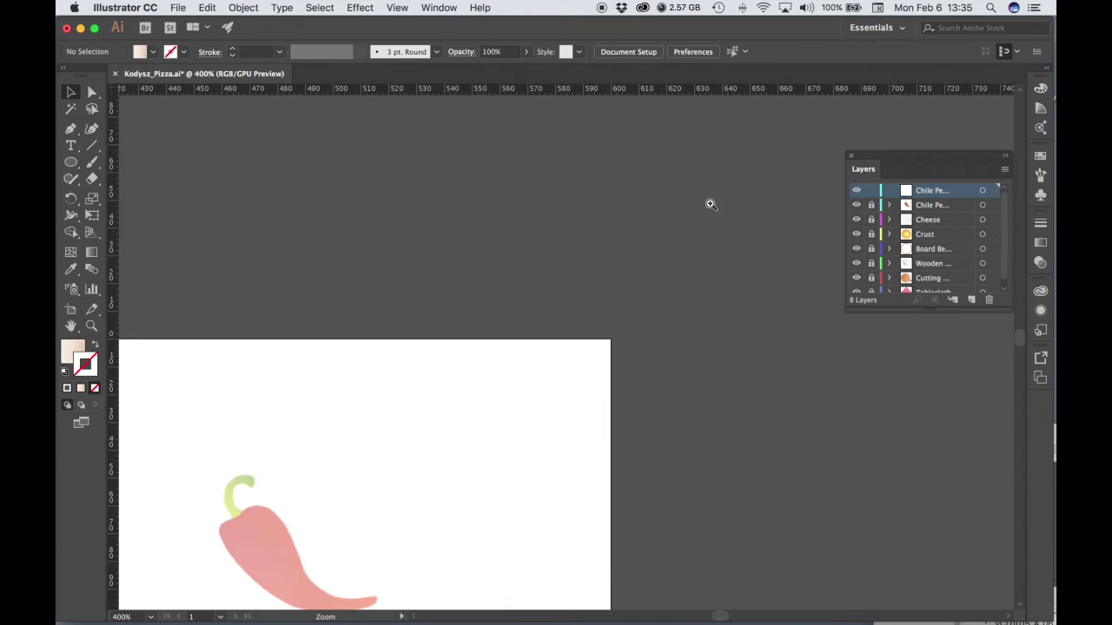
pyautogui.click(255, 537)
pyautogui.click(613, 384)
pyautogui.press('space')
pyautogui.moveTo(611, 385); pyautogui.dragTo(647, 404)
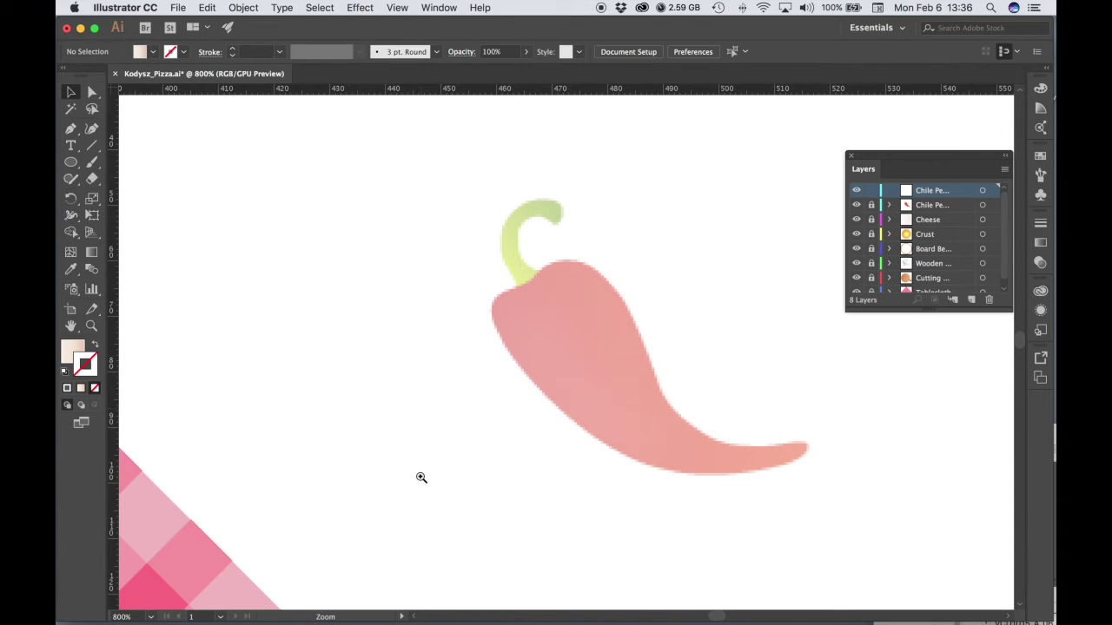
pyautogui.click(717, 454)
pyautogui.moveTo(717, 454); pyautogui.dragTo(702, 531)
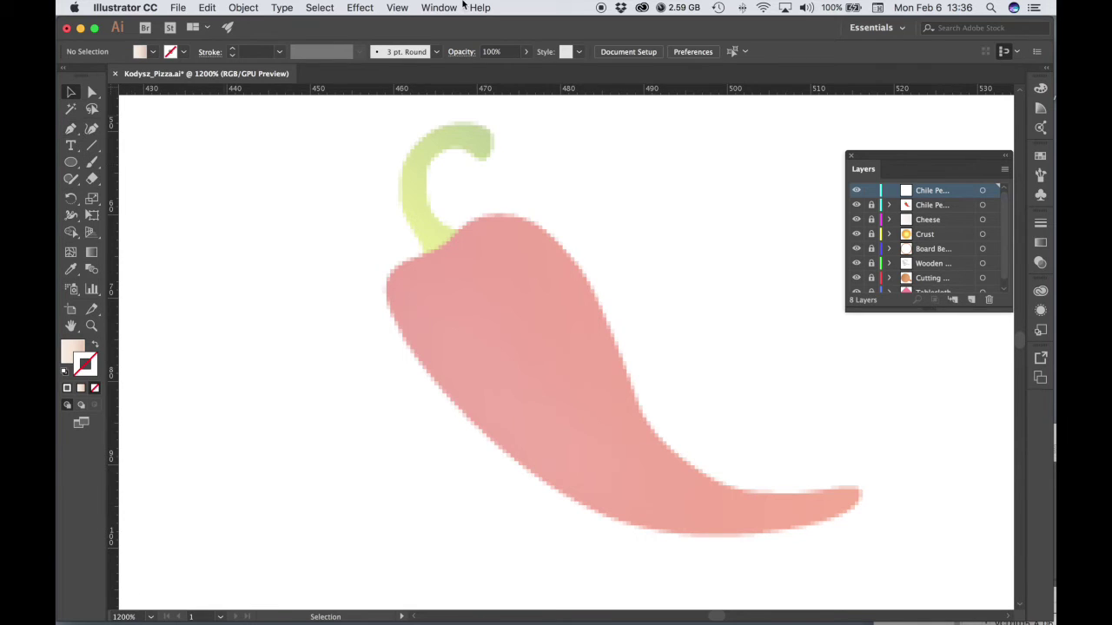
pyautogui.click(412, 6)
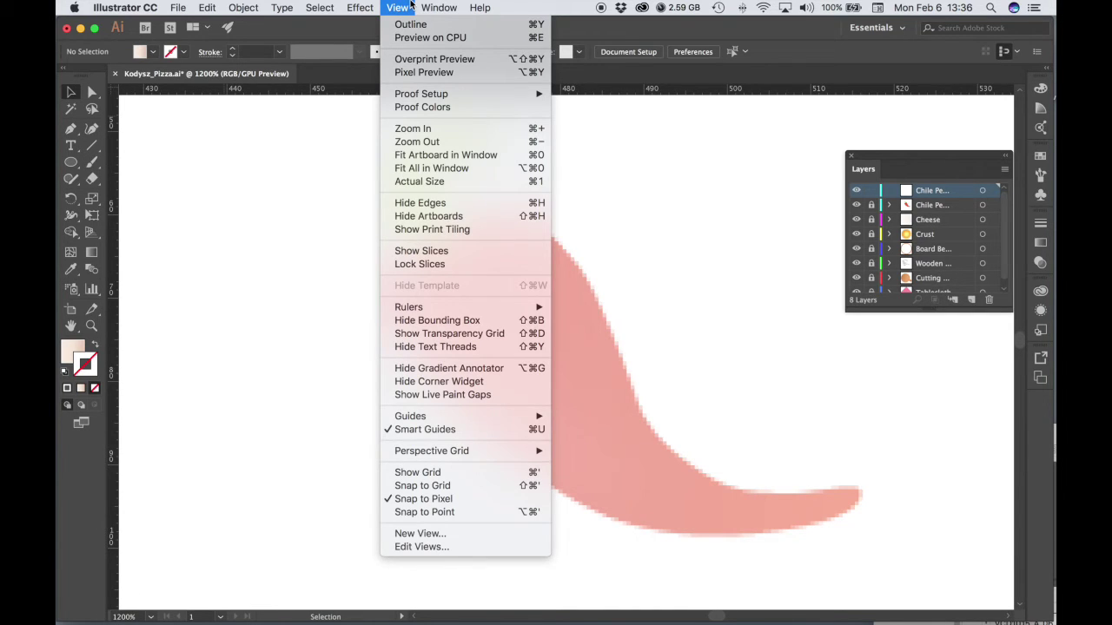
pyautogui.click(432, 500)
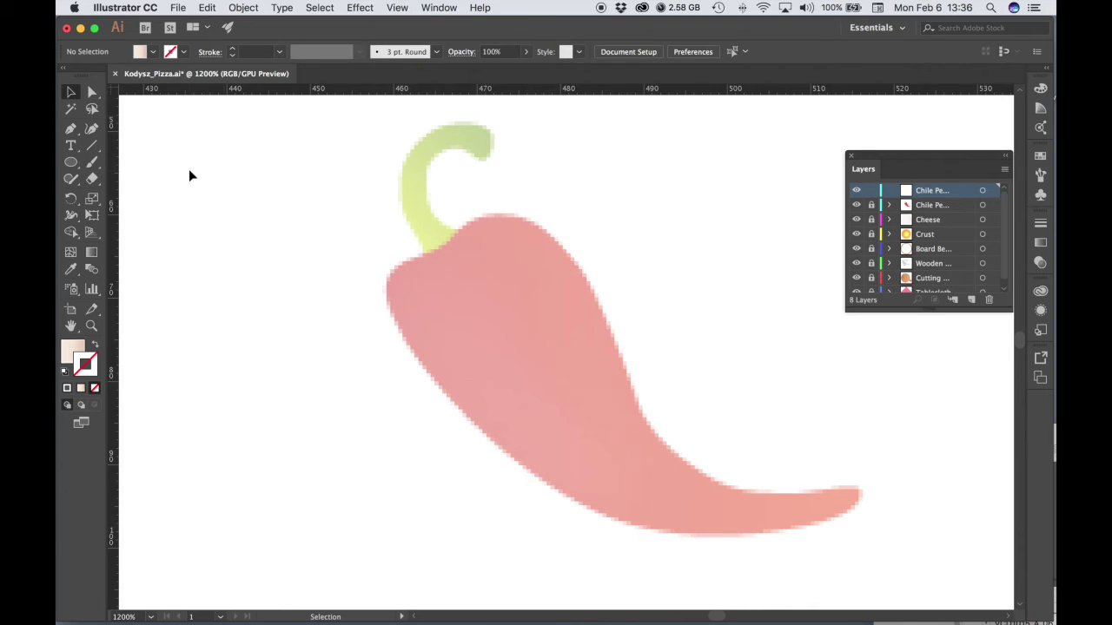
# Set up the Pen tool with no fill and a black stroke.
pyautogui.click(73, 130)
pyautogui.press('super')
pyautogui.click(91, 369)
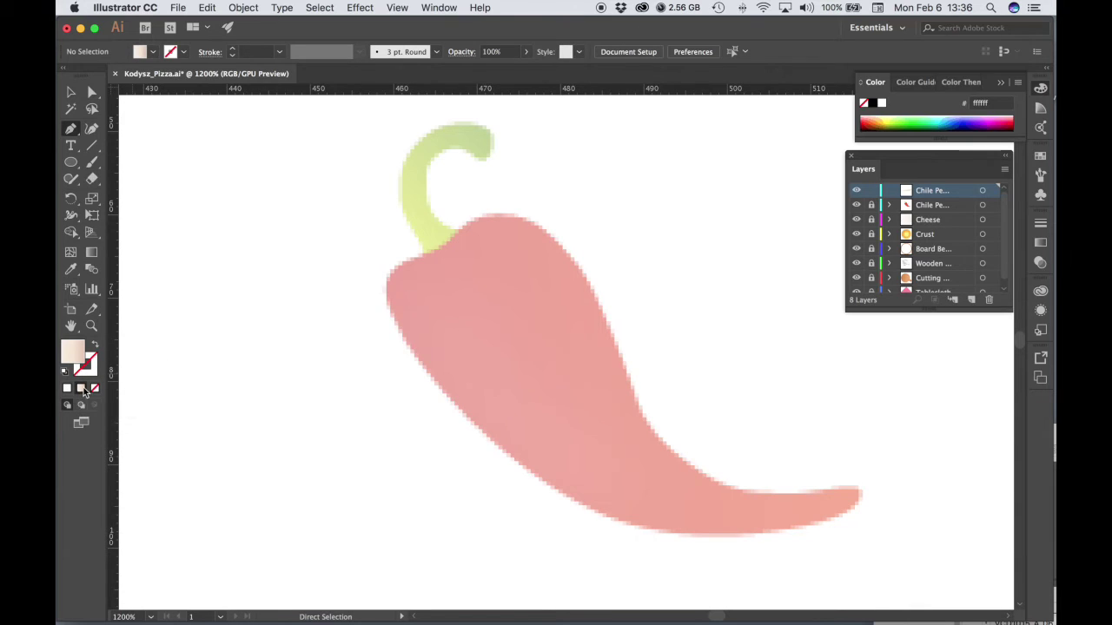
pyautogui.click(94, 390)
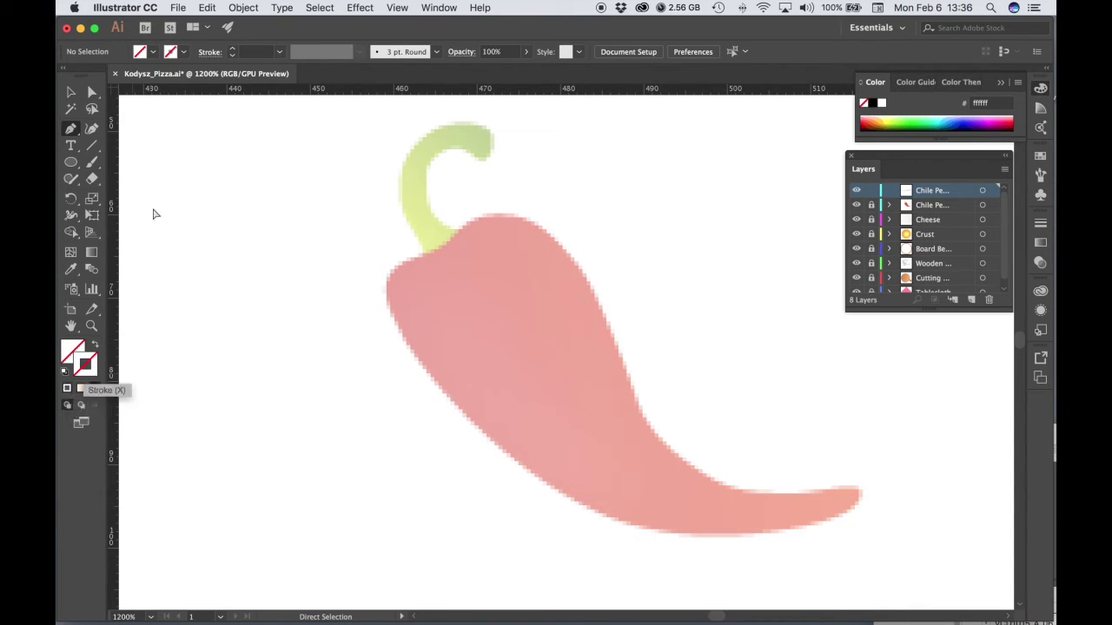
pyautogui.click(183, 52)
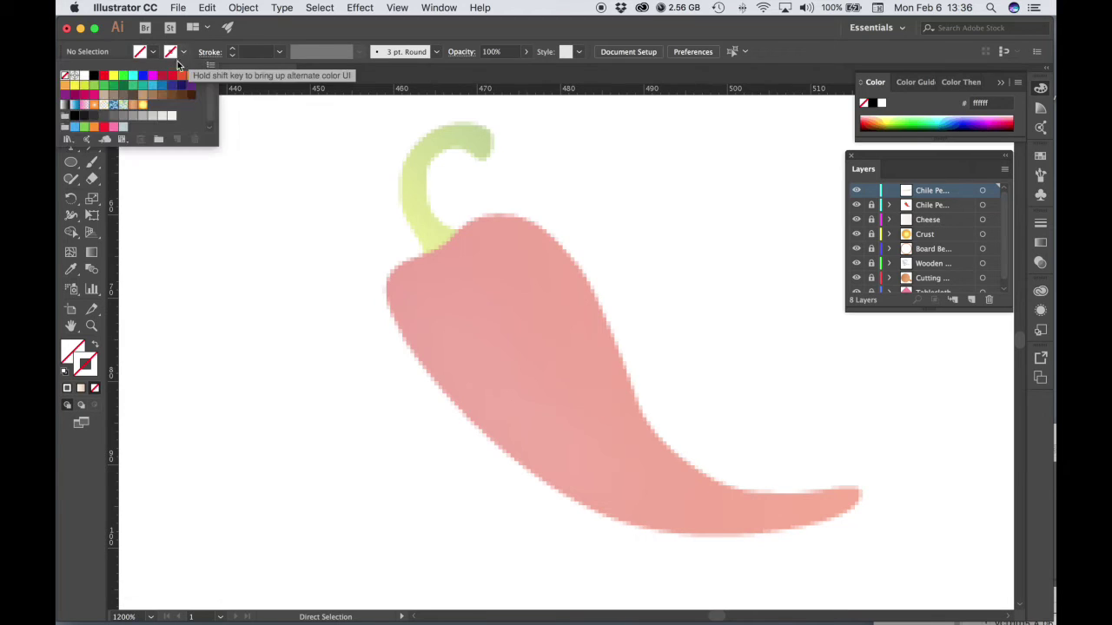
pyautogui.click(94, 76)
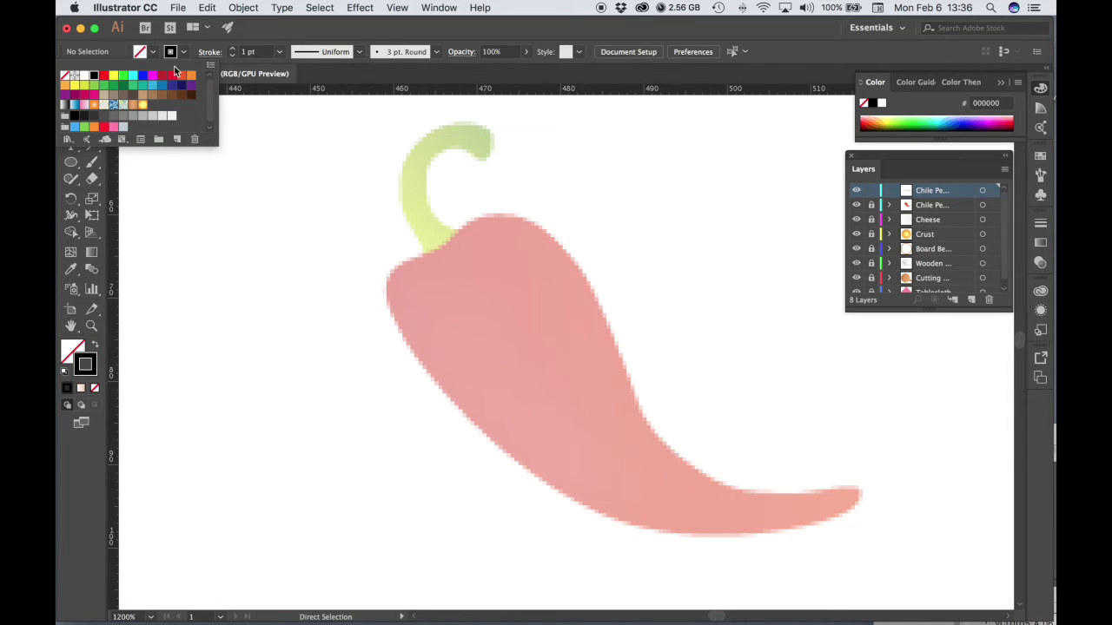
pyautogui.press('Escape')
pyautogui.press('p')
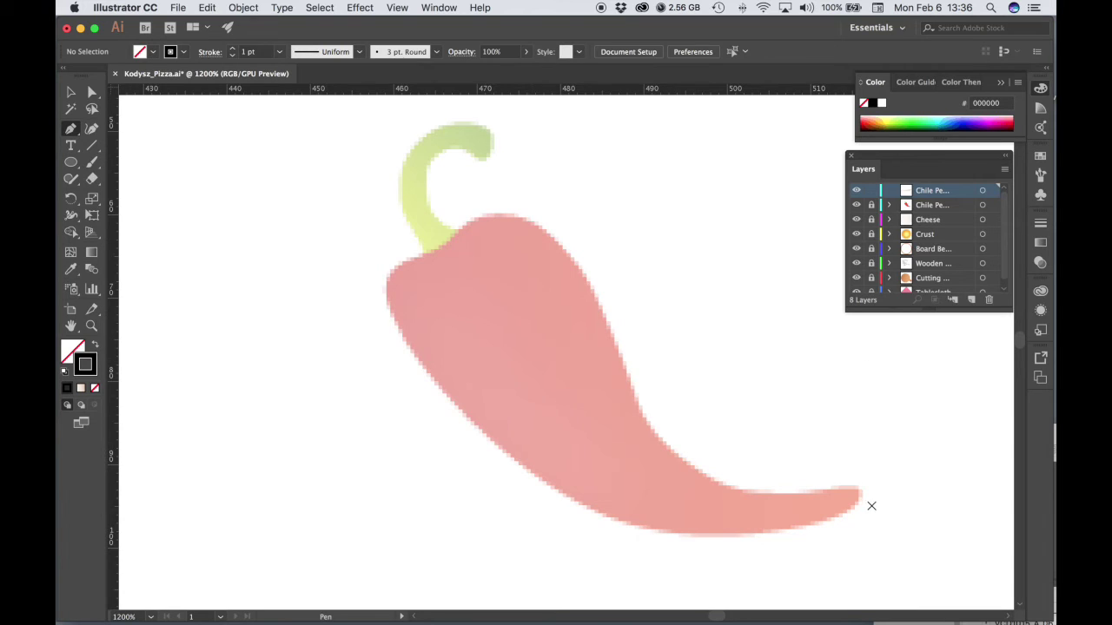
# Start a curved Pen outline at the pepper's tail, then undo it.
pyautogui.press('super+equal')
pyautogui.moveTo(687, 464); pyautogui.dragTo(876, 565)
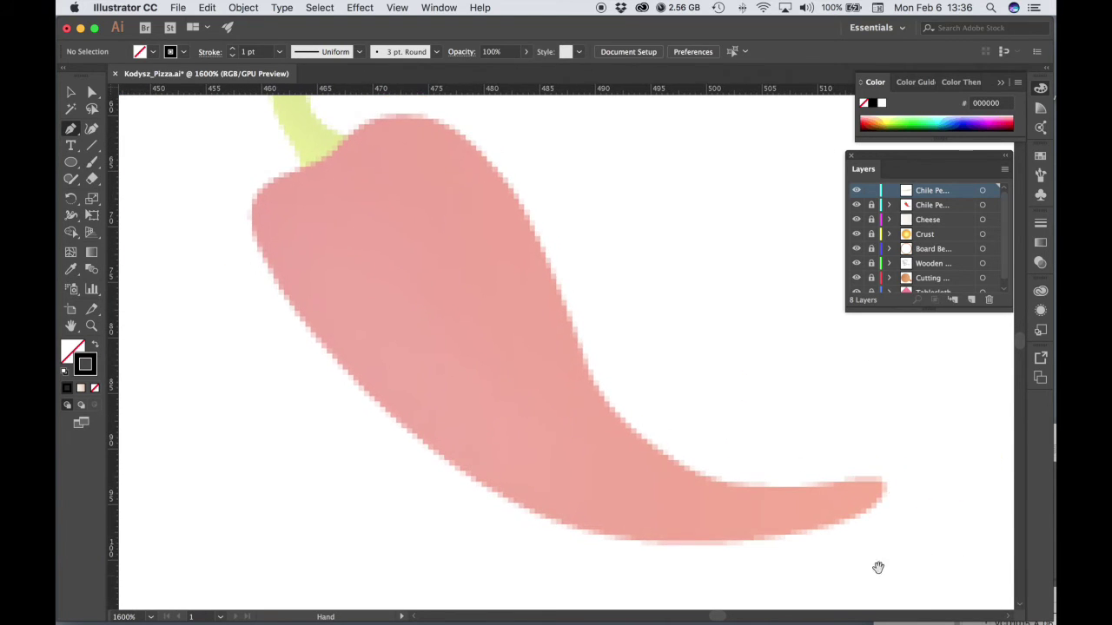
pyautogui.click(881, 502)
pyautogui.moveTo(844, 524); pyautogui.dragTo(676, 548)
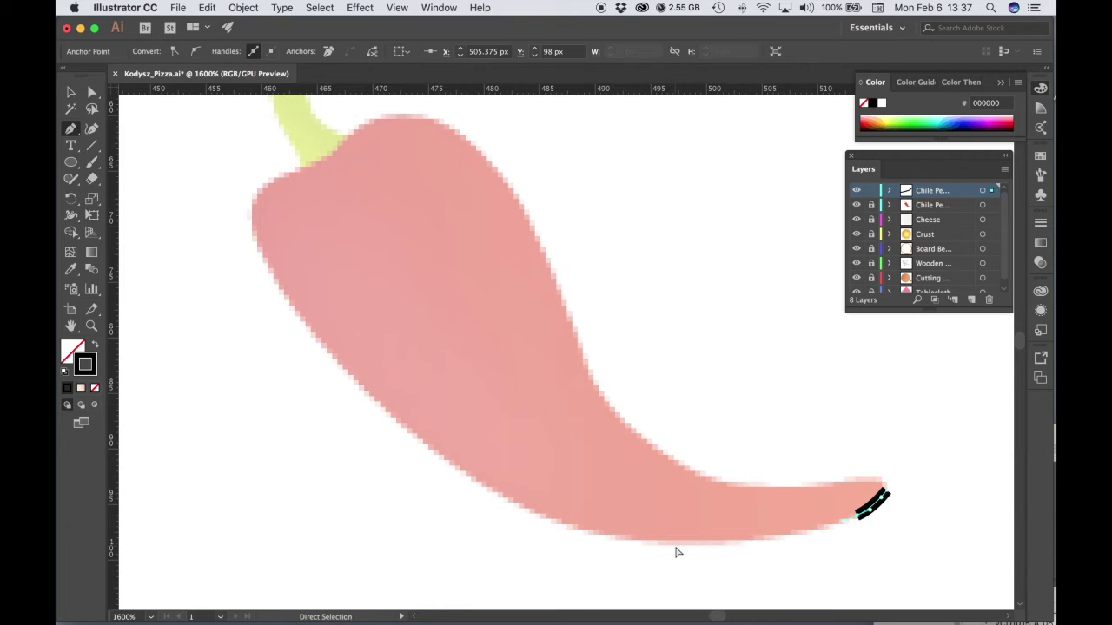
pyautogui.press('BackSpace')
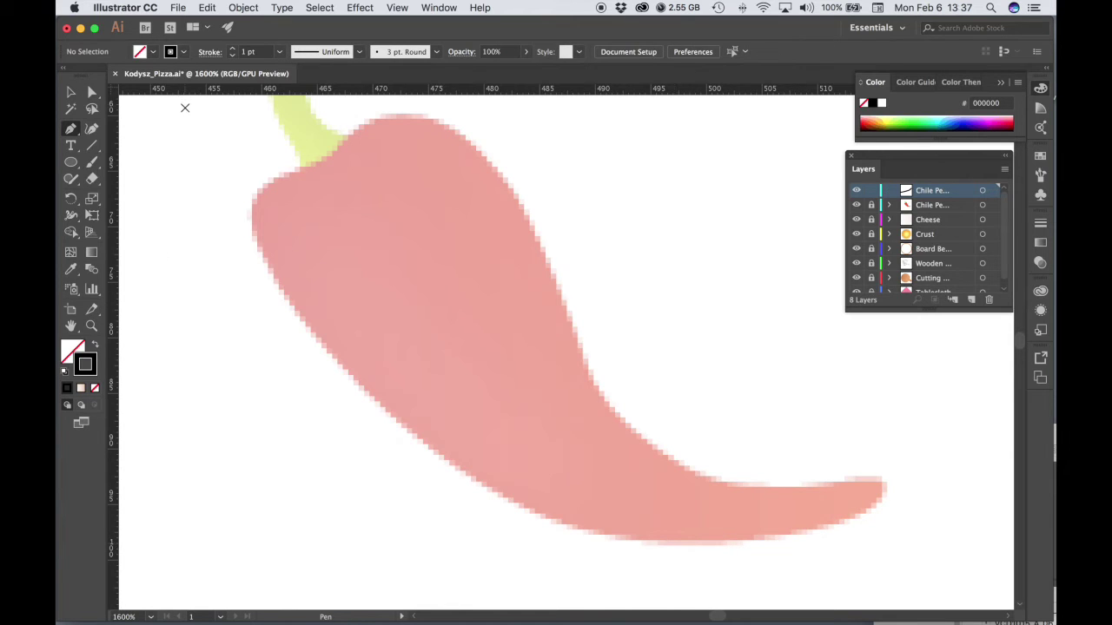
# Set stroke weight to 0.25 pt and trace from the tail tip up toward the stem.
pyautogui.click(279, 51)
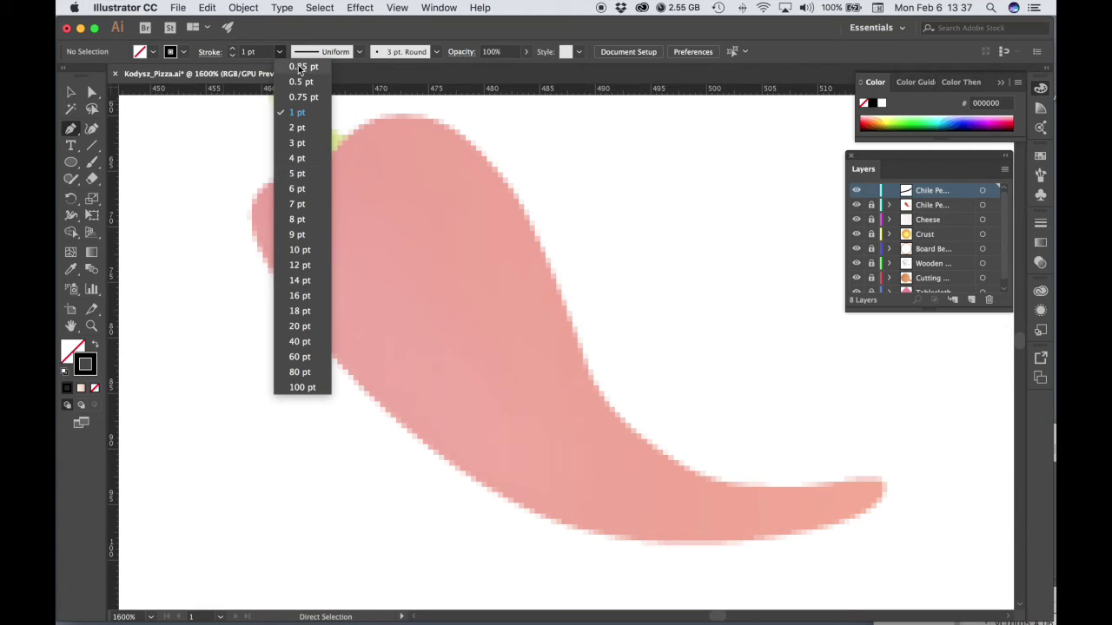
pyautogui.click(302, 67)
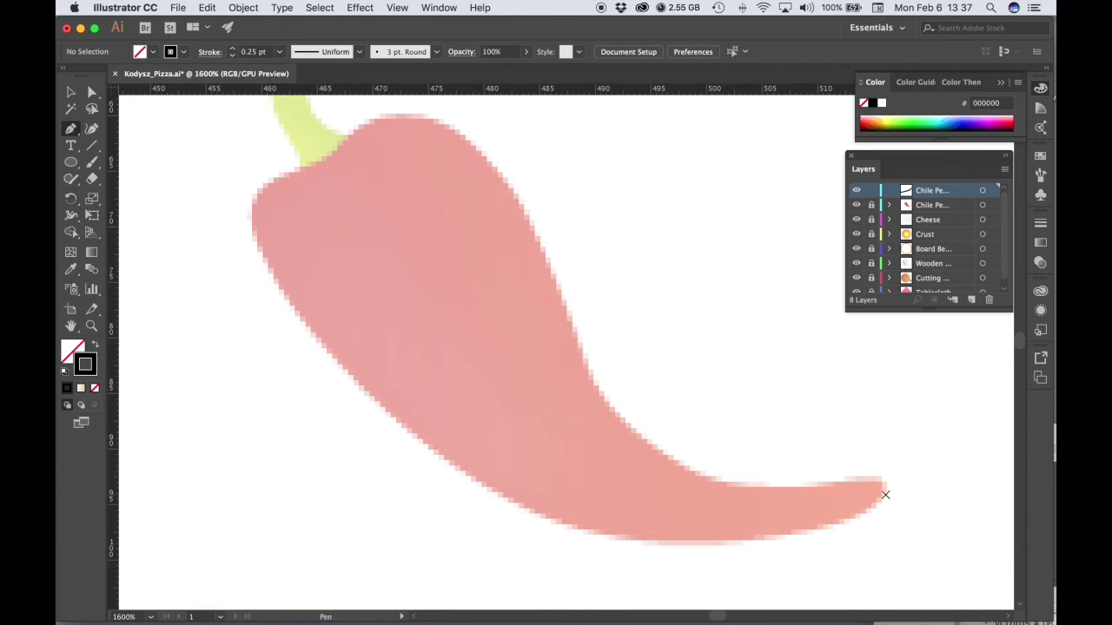
pyautogui.moveTo(882, 504); pyautogui.dragTo(318, 344)
pyautogui.keyDown('super'); pyautogui.click(303, 331); pyautogui.keyUp('super')
pyautogui.scroll(5, 310, 313)
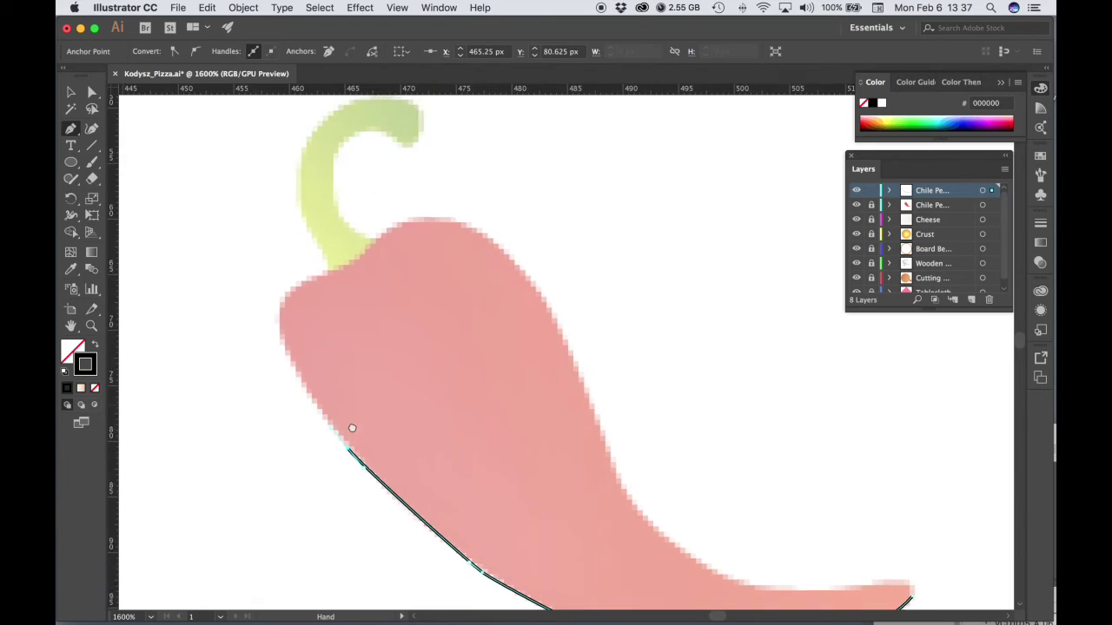
pyautogui.moveTo(360, 508); pyautogui.dragTo(337, 335)
pyautogui.keyDown('super'); pyautogui.click(300, 352); pyautogui.keyUp('super')
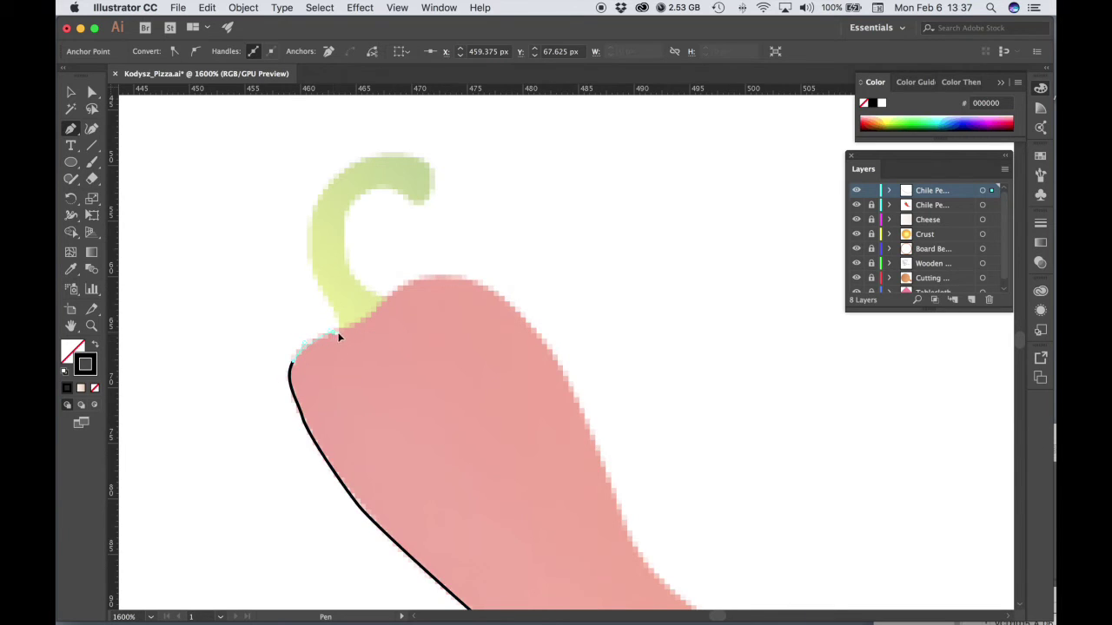
pyautogui.moveTo(352, 328); pyautogui.dragTo(423, 290)
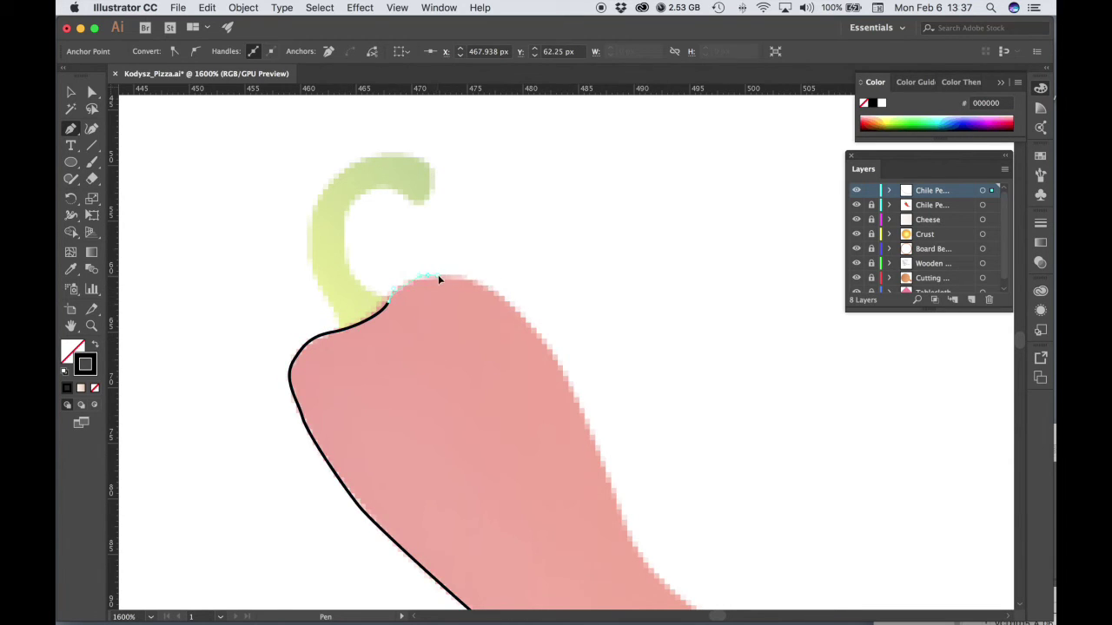
pyautogui.moveTo(496, 289); pyautogui.dragTo(510, 303)
# Continue the outline down the pepper's right edge and close it at the tail tip.
pyautogui.press('space')
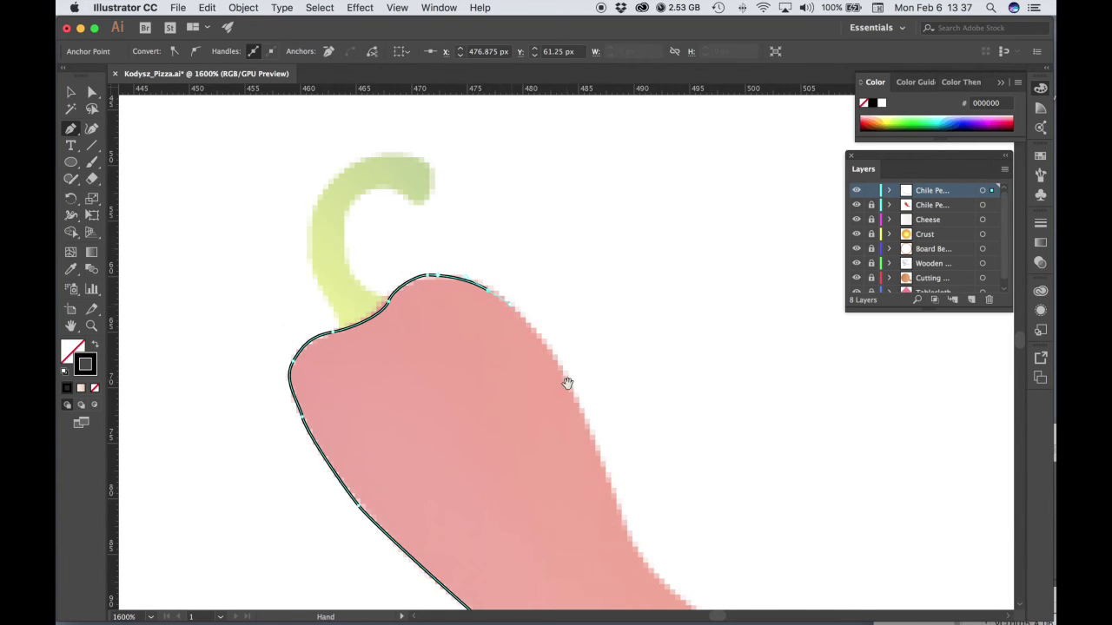
pyautogui.moveTo(567, 383); pyautogui.dragTo(463, 278)
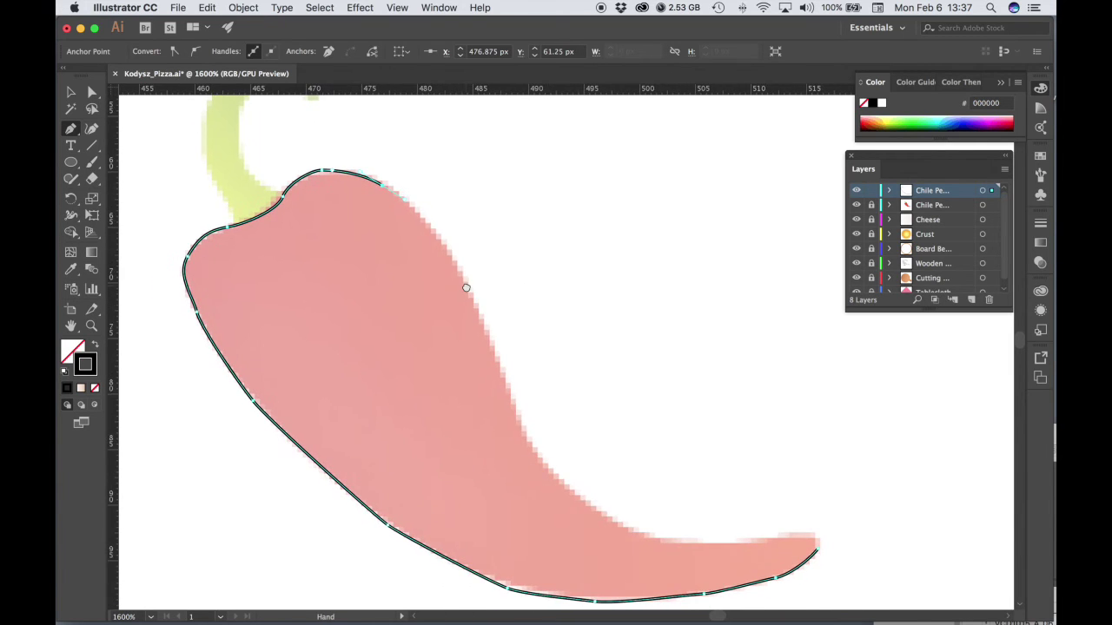
pyautogui.click(488, 330)
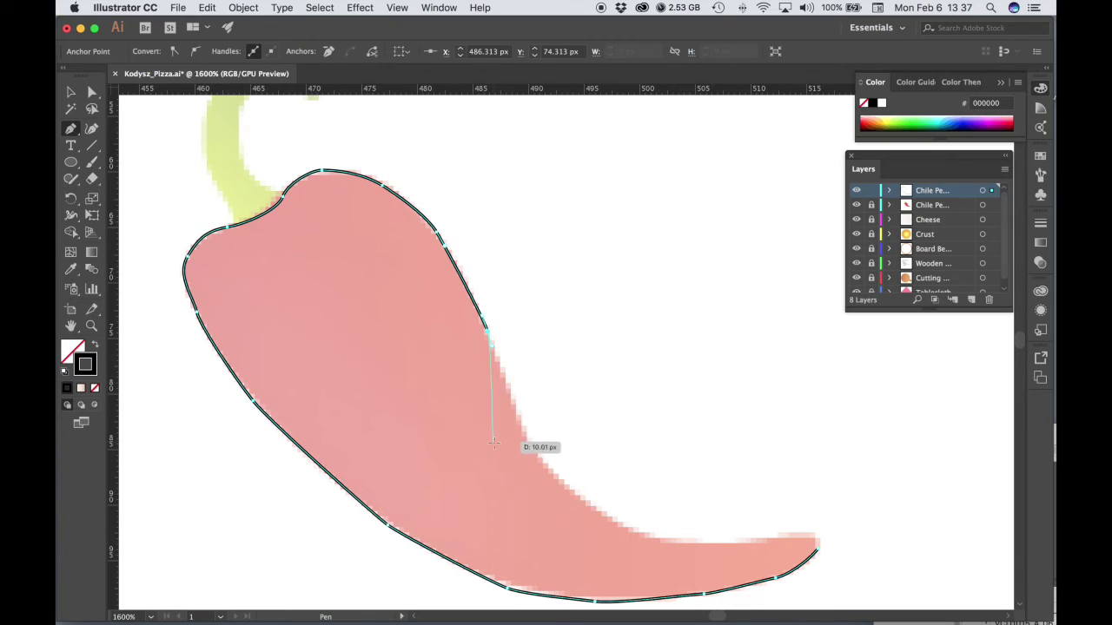
pyautogui.click(526, 442)
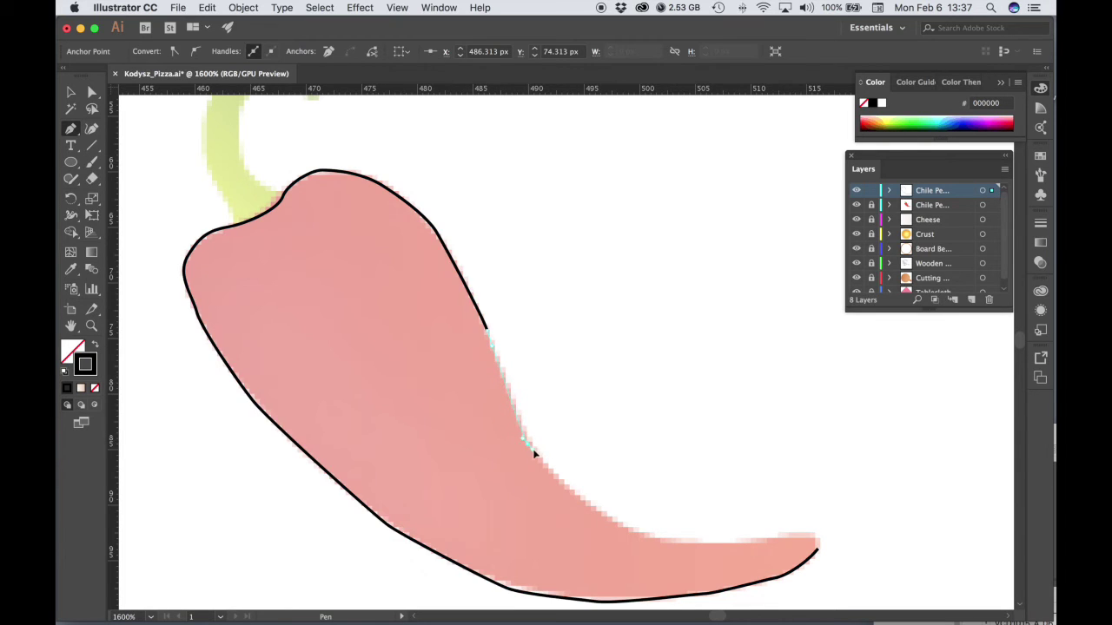
pyautogui.click(576, 499)
pyautogui.click(641, 539)
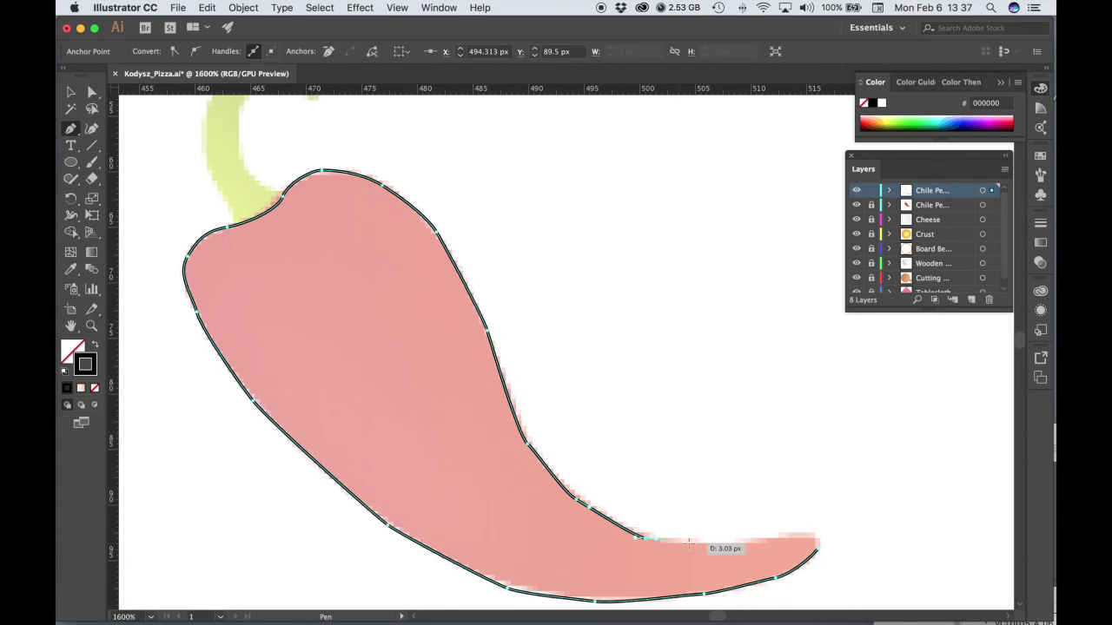
pyautogui.click(719, 541)
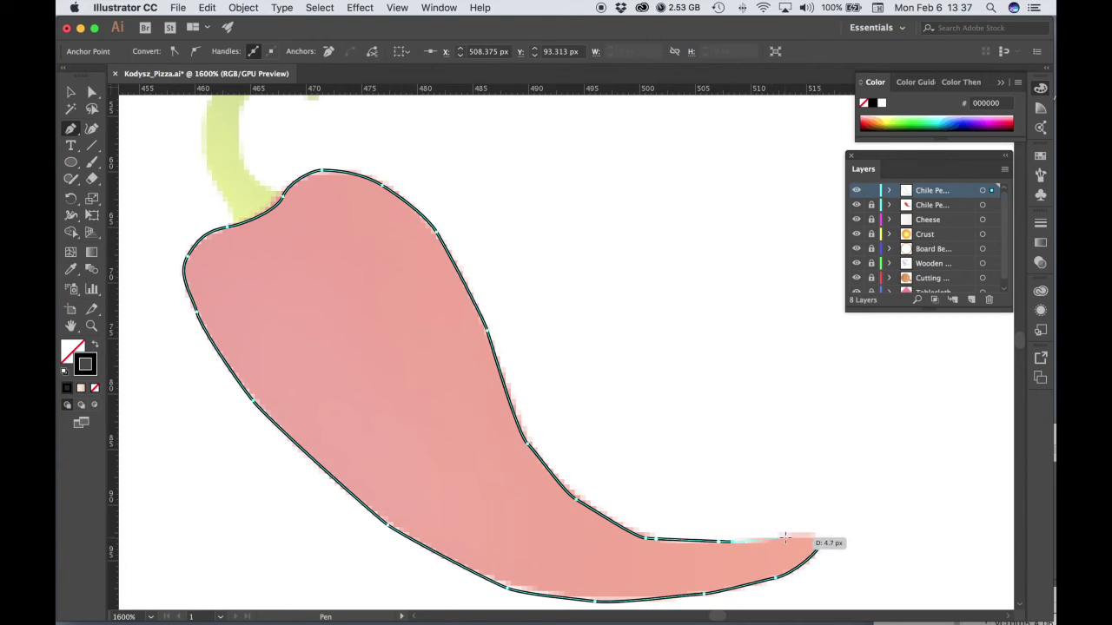
pyautogui.click(807, 533)
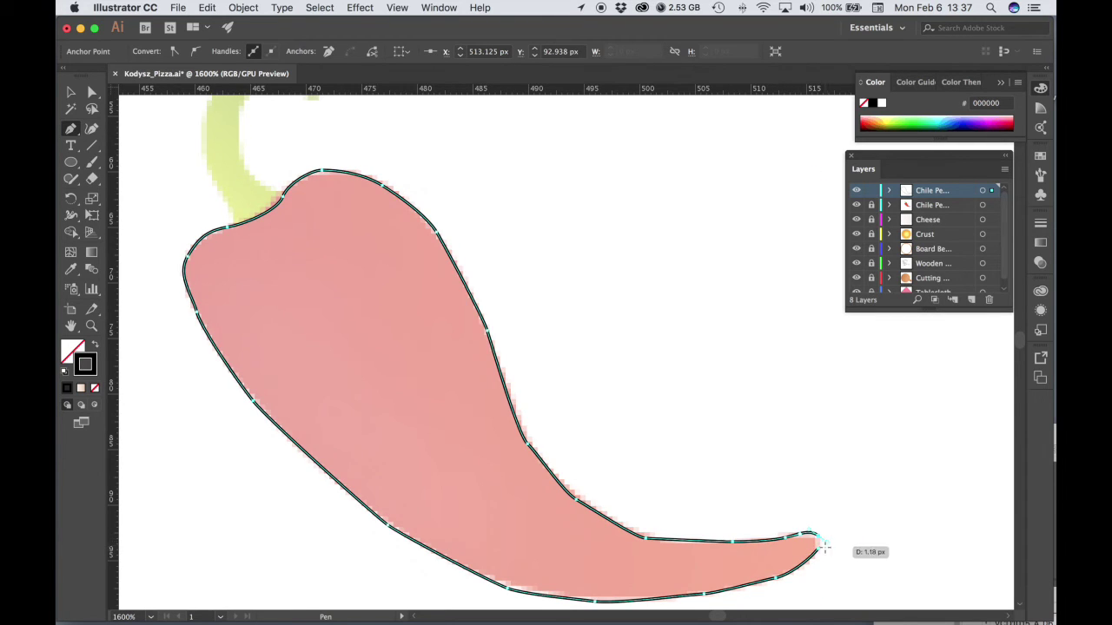
pyautogui.click(824, 545)
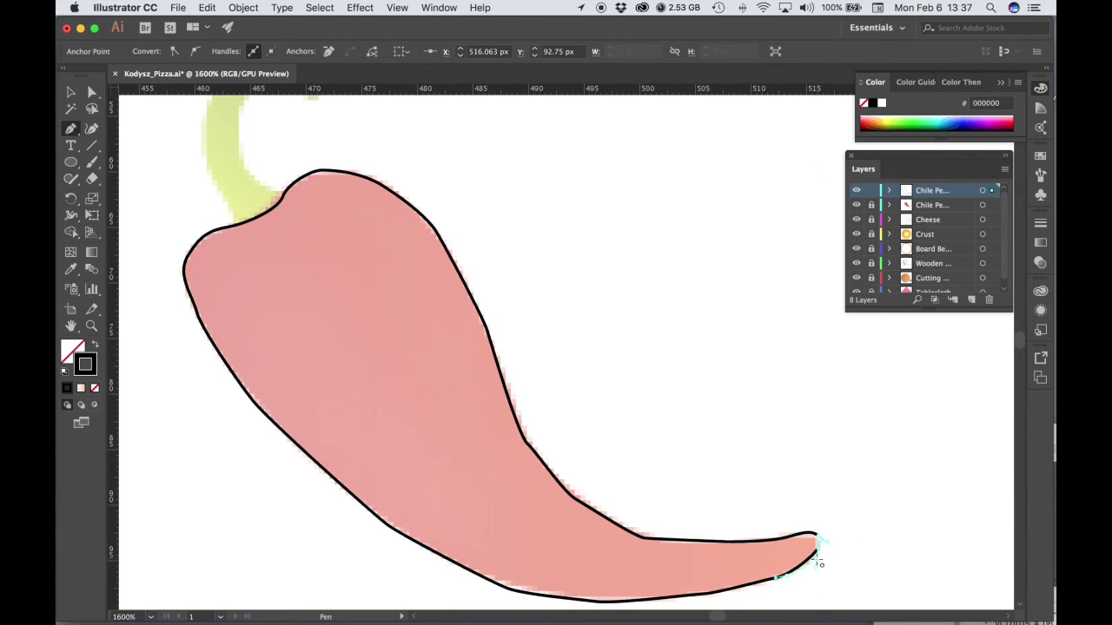
# Zoom in on the pepper's tail tip and adjust its tip anchor with Direct Selection.
pyautogui.press('space')
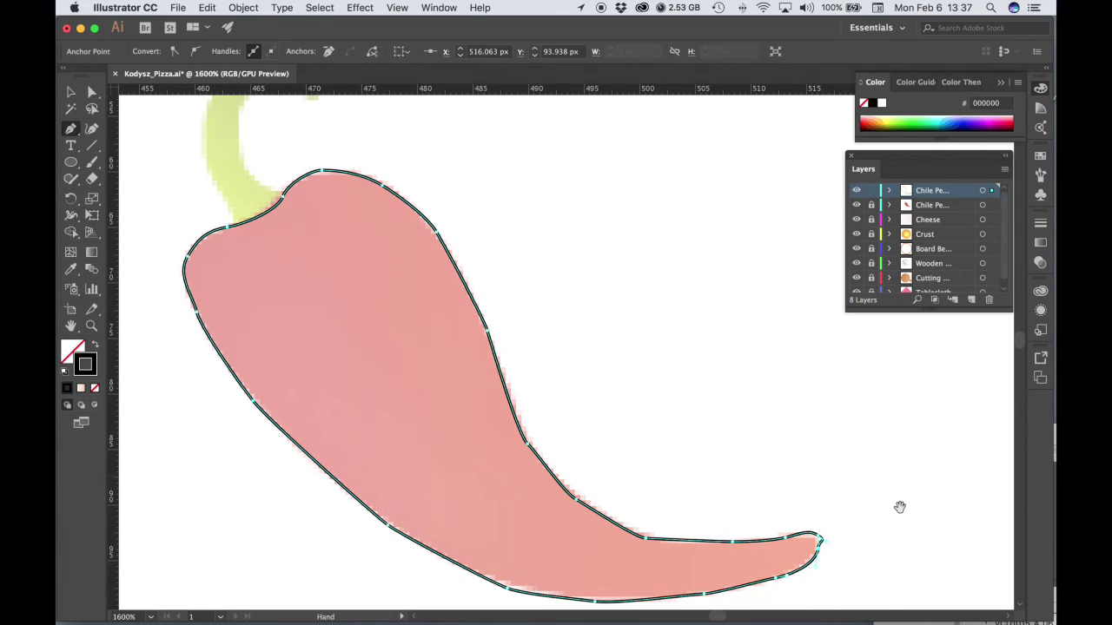
pyautogui.press('super+plus')
pyautogui.press('super+plus')
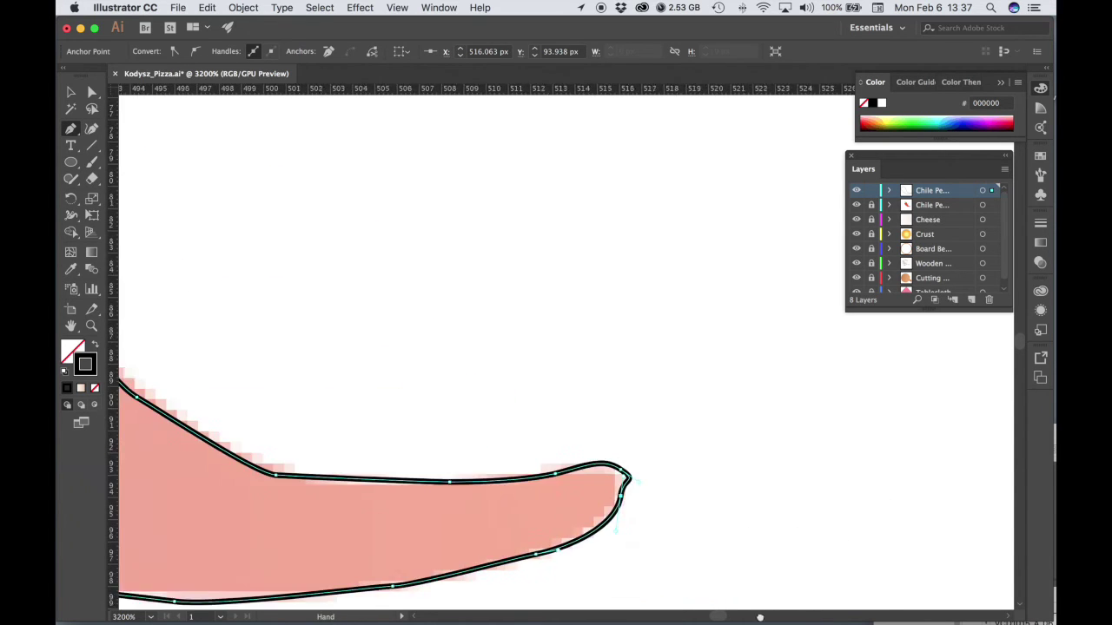
pyautogui.moveTo(760, 617); pyautogui.dragTo(660, 412)
pyautogui.keyDown('super'); pyautogui.click(599, 382); pyautogui.keyUp('super')
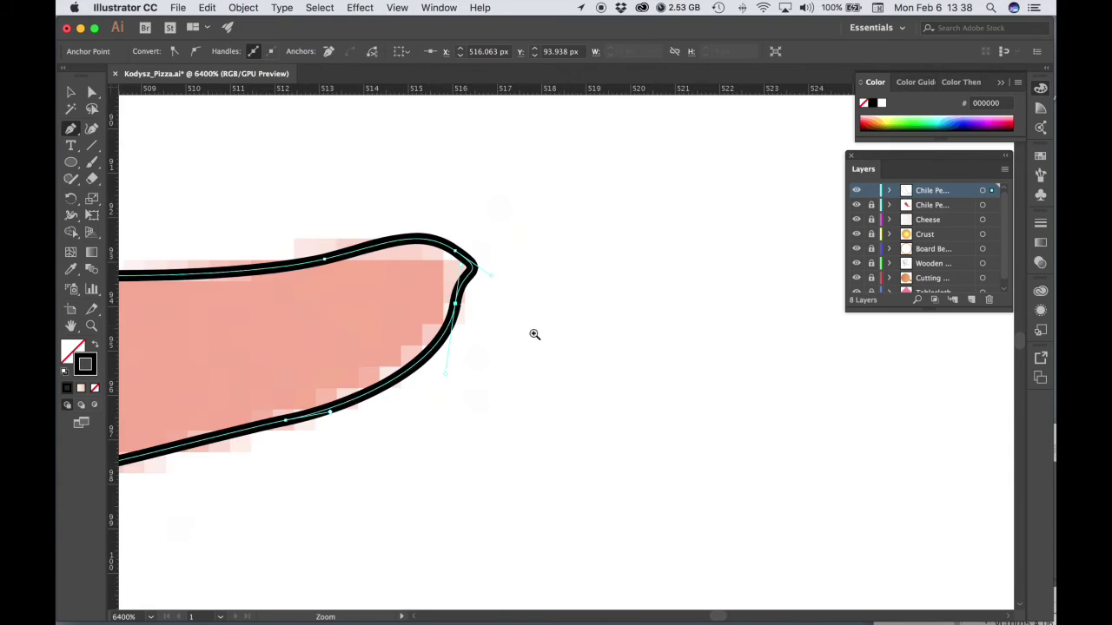
pyautogui.moveTo(535, 335); pyautogui.dragTo(666, 362)
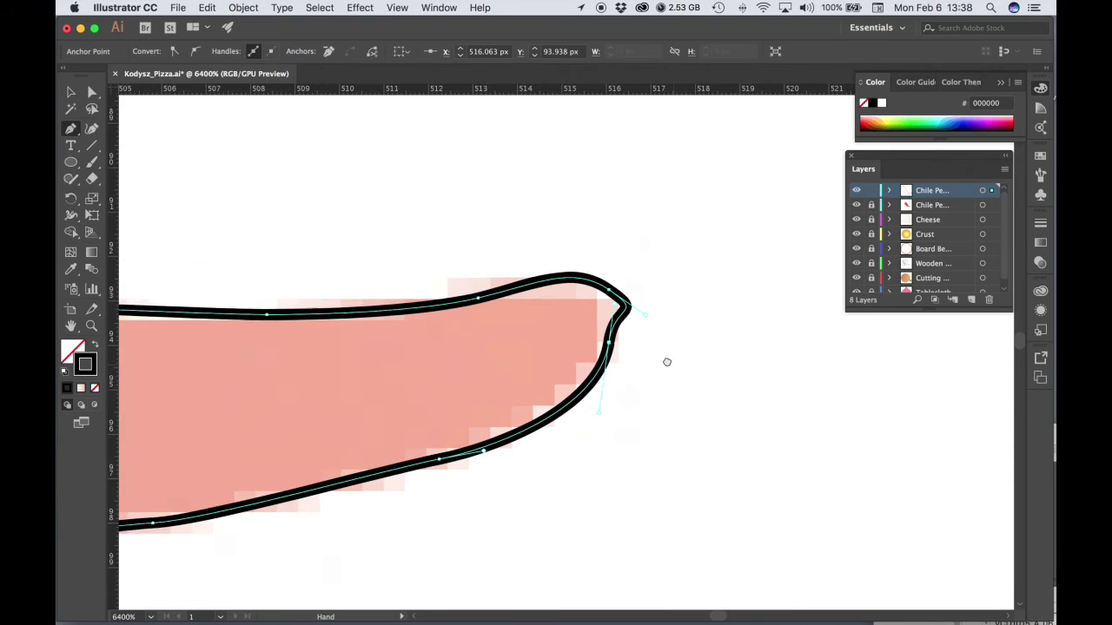
pyautogui.click(92, 91)
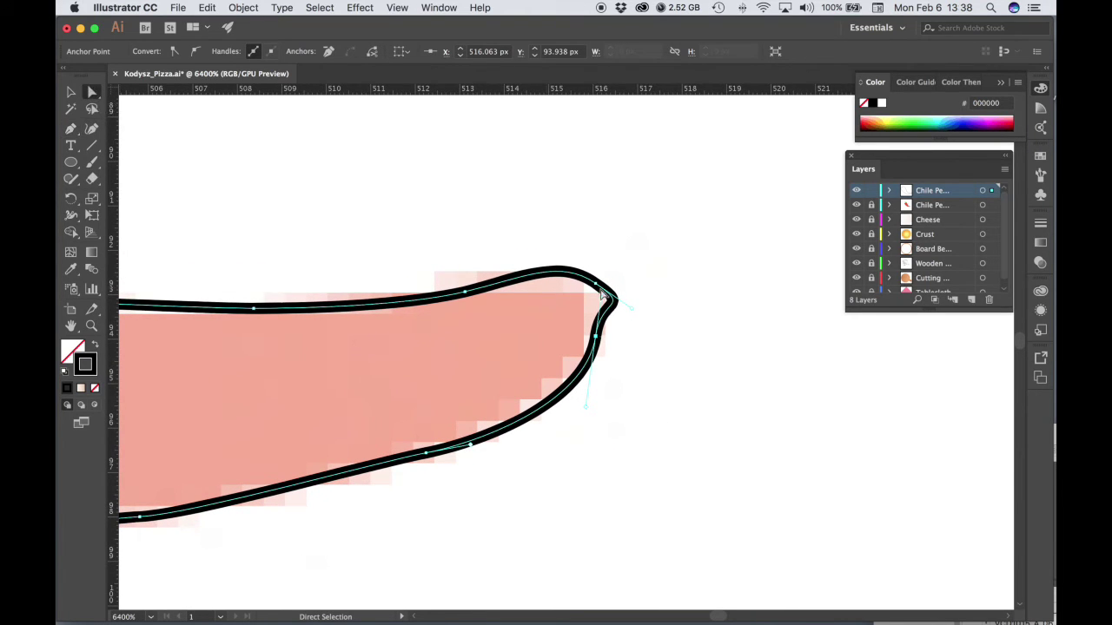
pyautogui.click(626, 308)
pyautogui.moveTo(612, 300)
pyautogui.mouseDown()
pyautogui.moveTo(612, 310)
pyautogui.moveTo(598, 291)
pyautogui.mouseUp()
pyautogui.moveTo(599, 329); pyautogui.dragTo(596, 346)
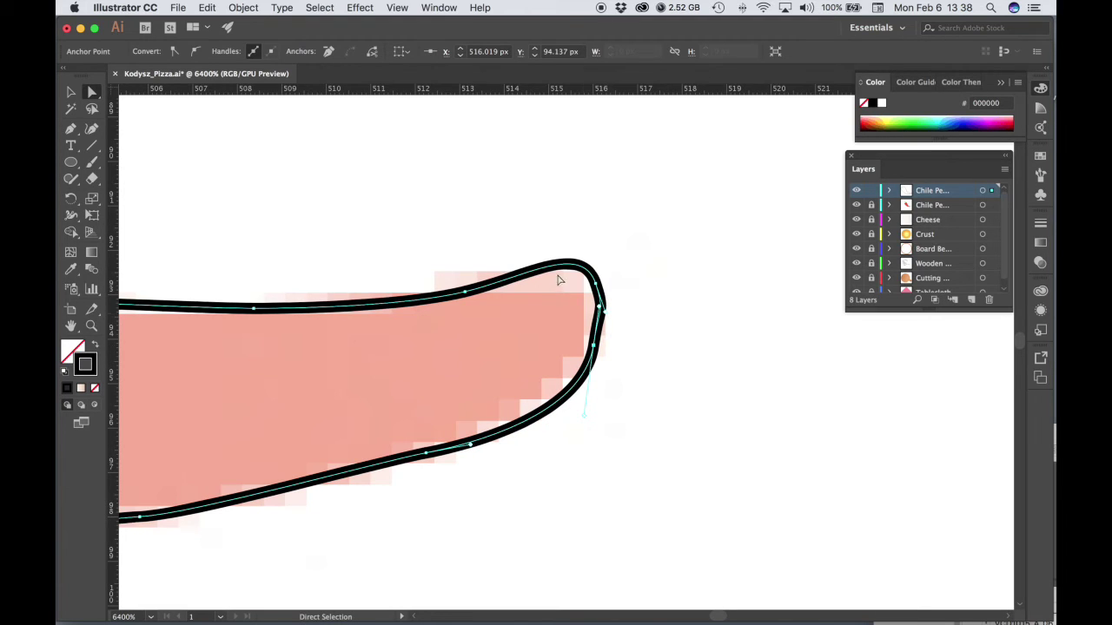
# Reposition the upper and lower tip anchors to round the tip, then zoom back out.
pyautogui.moveTo(465, 293); pyautogui.dragTo(450, 294)
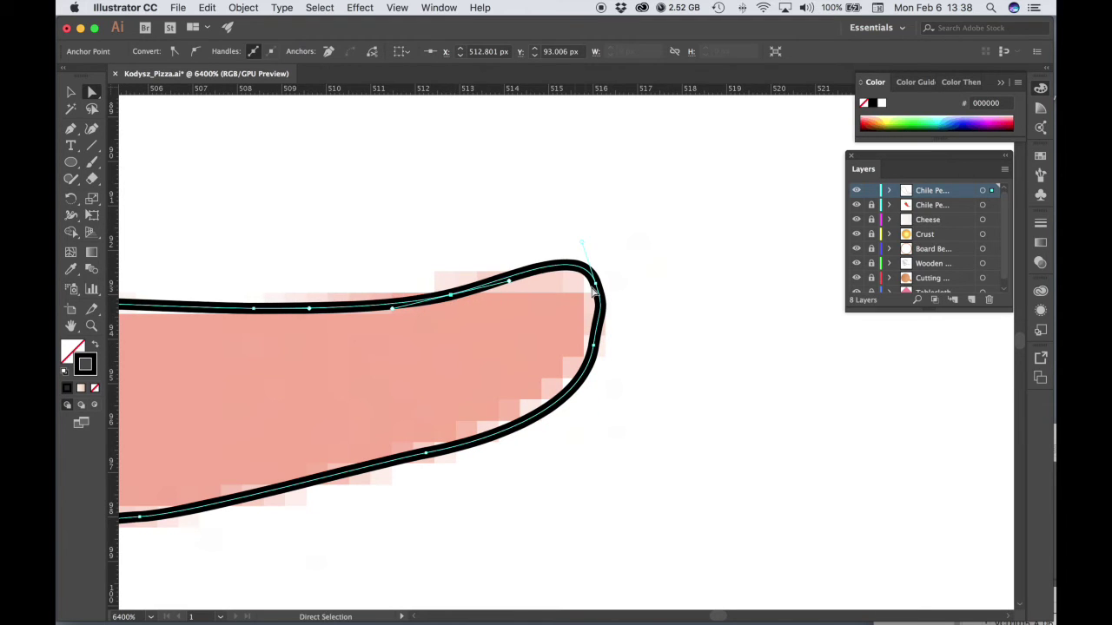
pyautogui.moveTo(582, 242); pyautogui.dragTo(570, 247)
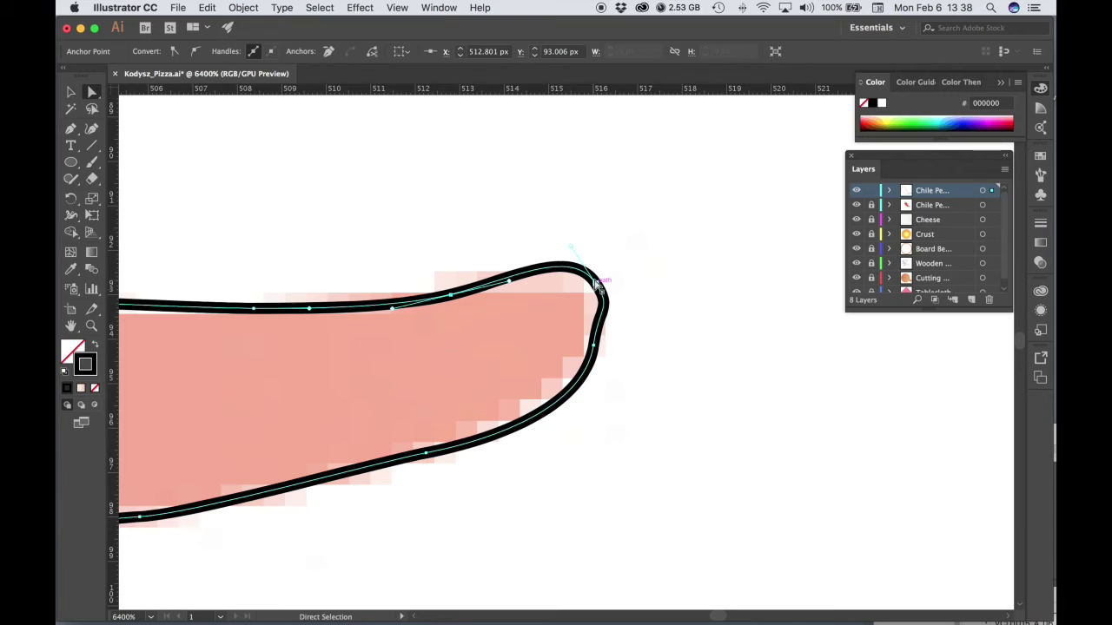
pyautogui.moveTo(596, 284); pyautogui.dragTo(580, 282)
pyautogui.click(594, 346)
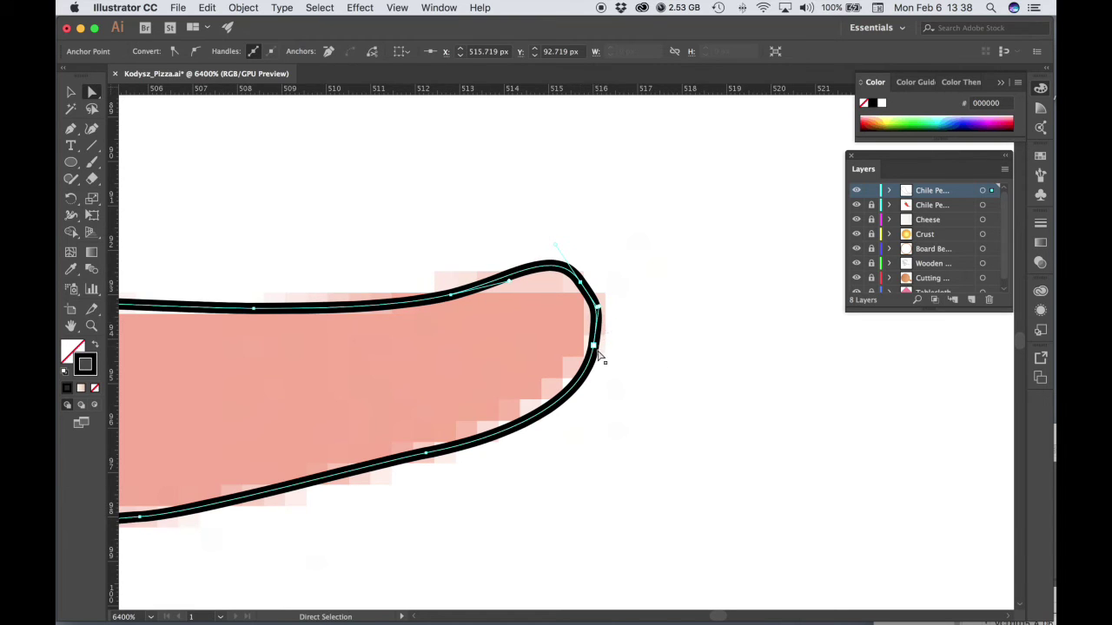
pyautogui.moveTo(595, 346)
pyautogui.mouseDown()
pyautogui.moveTo(613, 347)
pyautogui.moveTo(601, 347)
pyautogui.mouseUp()
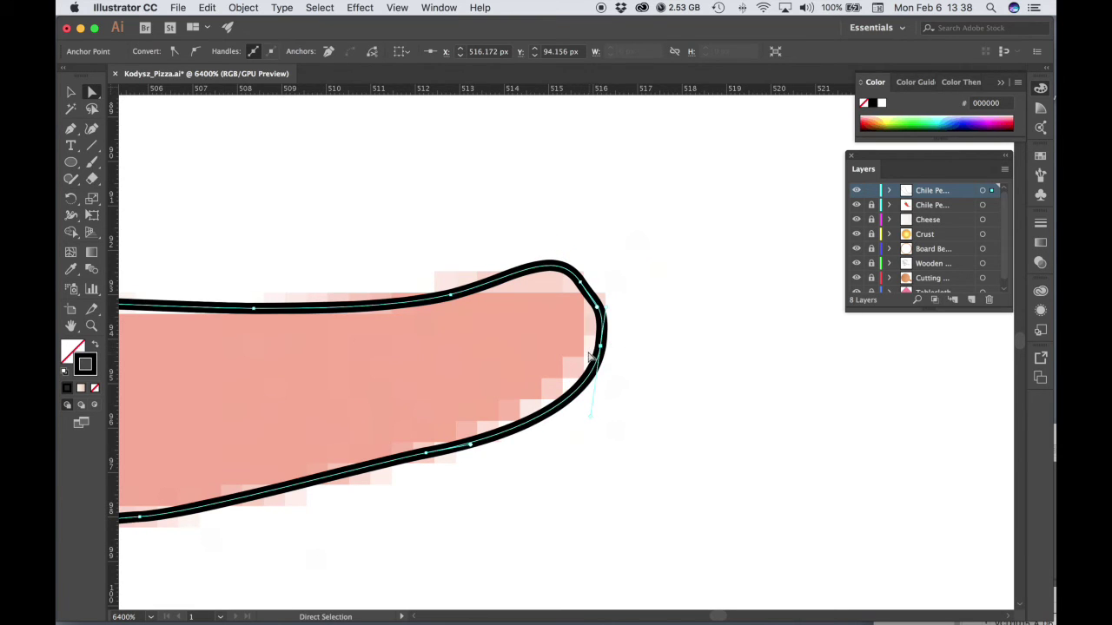
pyautogui.moveTo(592, 296)
pyautogui.mouseDown()
pyautogui.moveTo(608, 285)
pyautogui.moveTo(605, 311)
pyautogui.mouseUp()
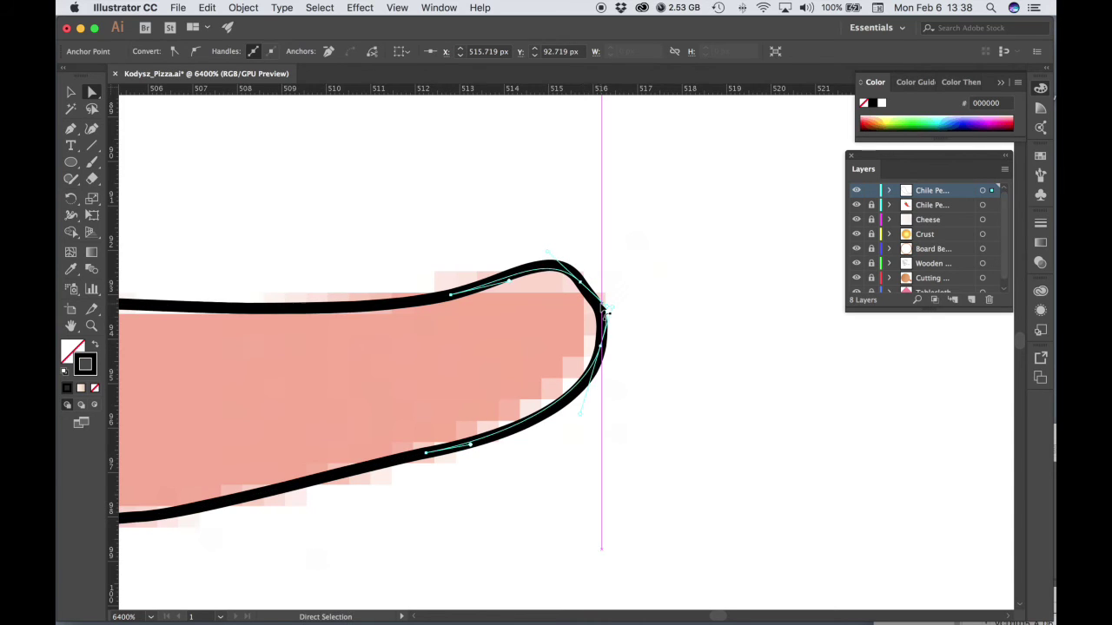
pyautogui.click(548, 261)
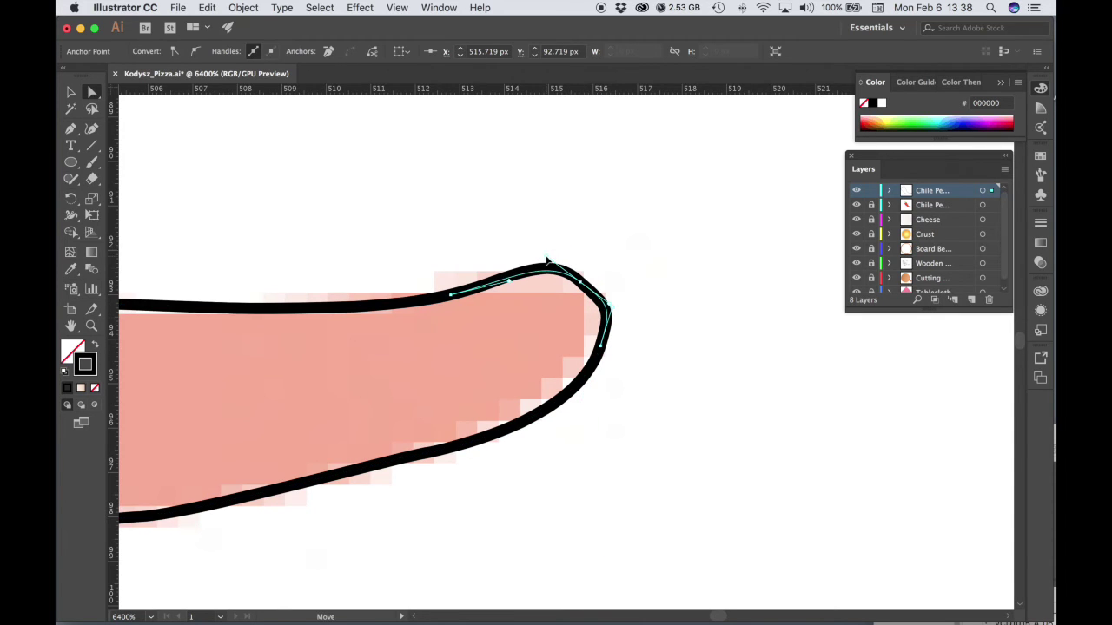
pyautogui.click(603, 299)
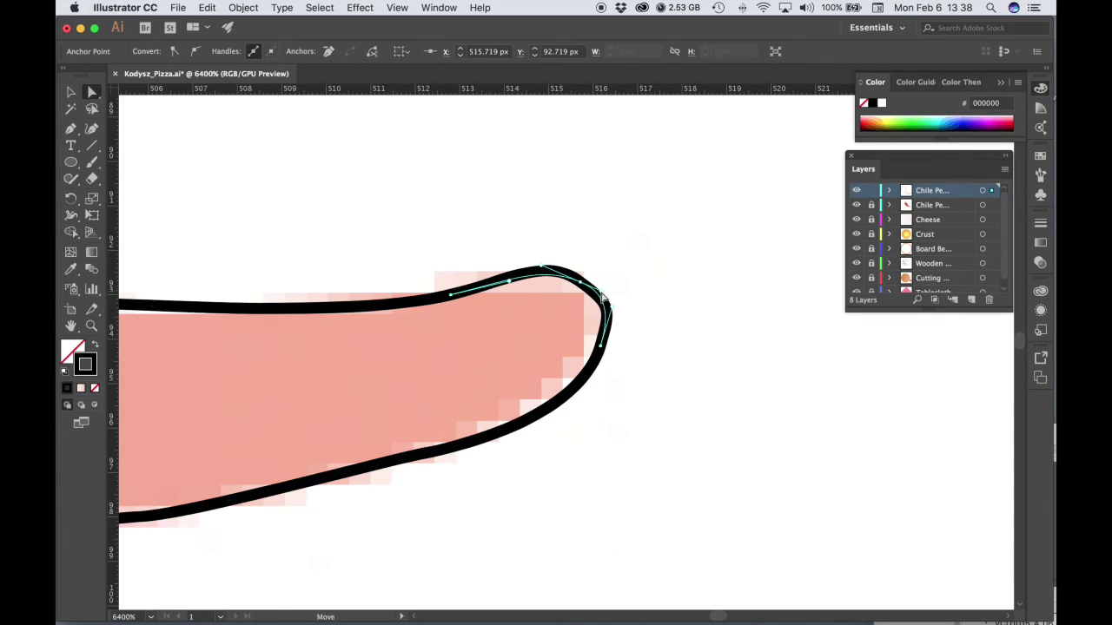
pyautogui.moveTo(604, 298); pyautogui.dragTo(606, 302)
pyautogui.keyDown('alt'); pyautogui.click(519, 337); pyautogui.keyUp('alt')
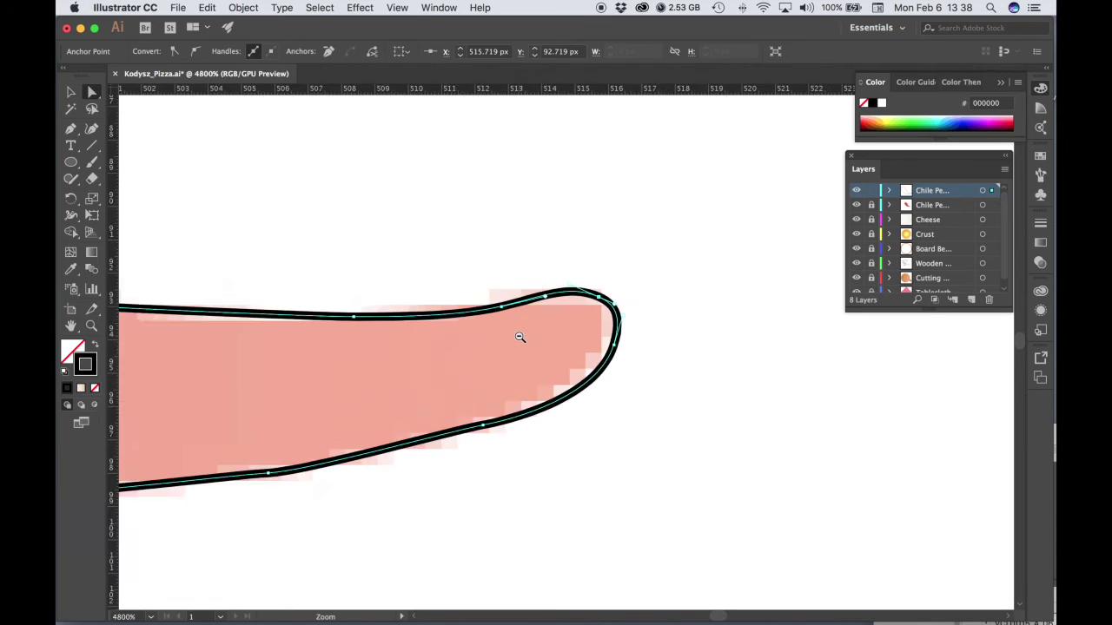
pyautogui.keyDown('alt'); pyautogui.click(519, 338); pyautogui.keyUp('alt')
pyautogui.keyDown('alt'); pyautogui.click(518, 337); pyautogui.keyUp('alt')
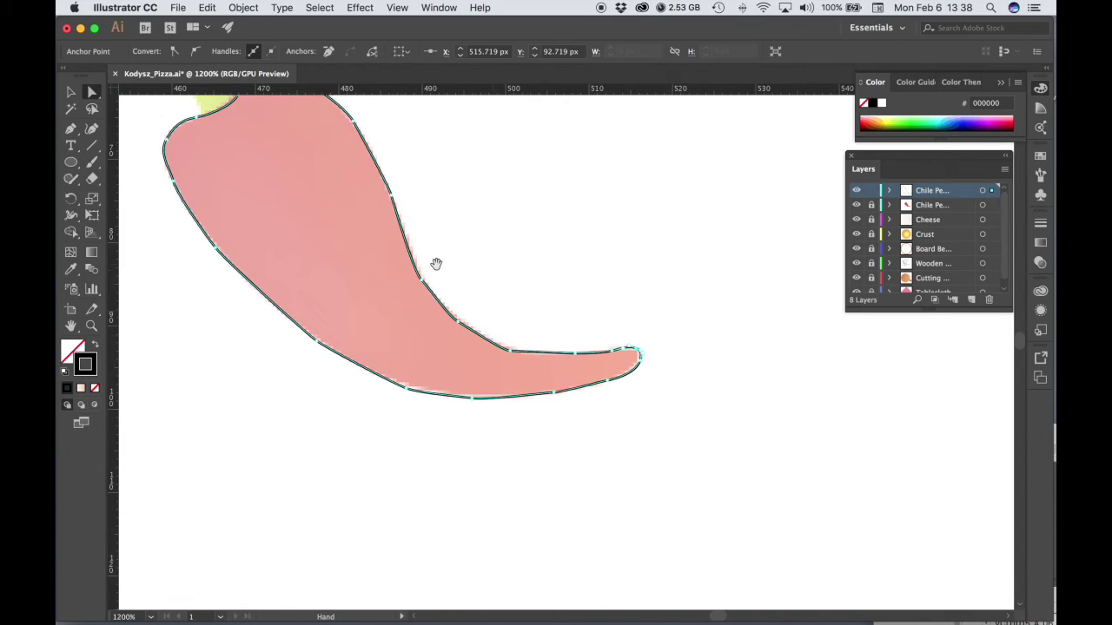
pyautogui.moveTo(434, 261); pyautogui.dragTo(645, 400)
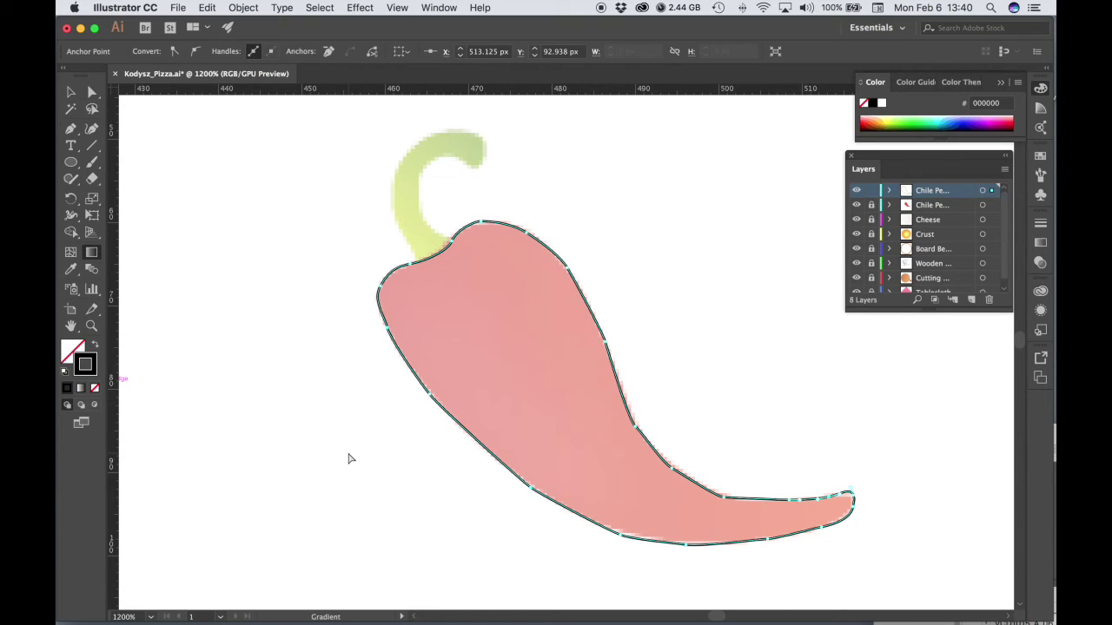
# Give the pepper a two-stop white-to-black linear gradient fill and open the left stop's colour.
pyautogui.press('a')
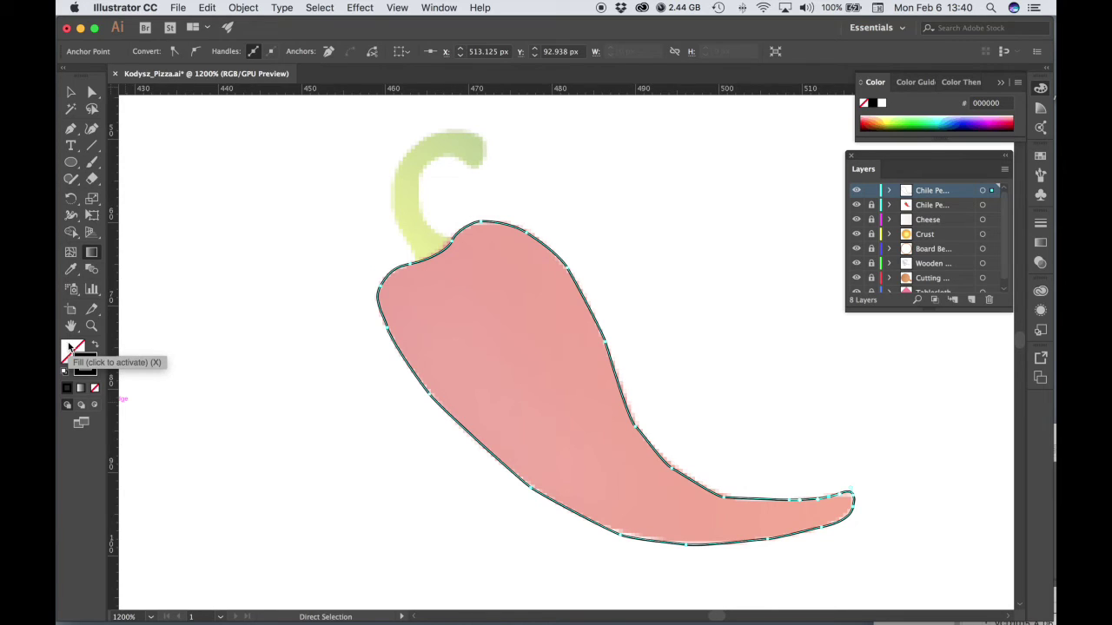
pyautogui.click(92, 252)
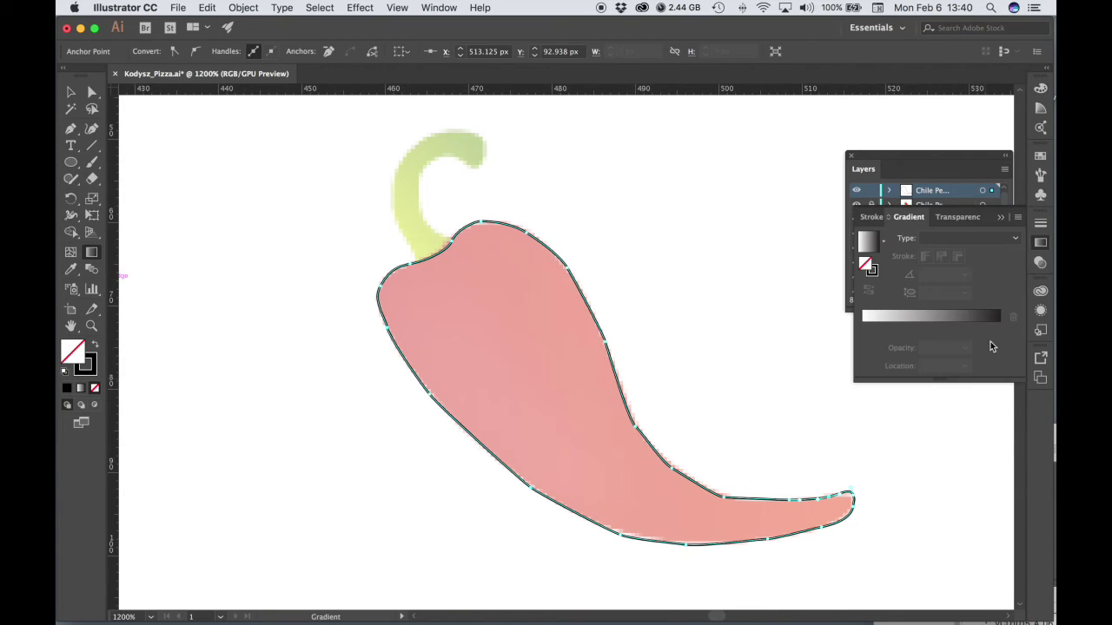
pyautogui.click(1015, 238)
pyautogui.click(985, 254)
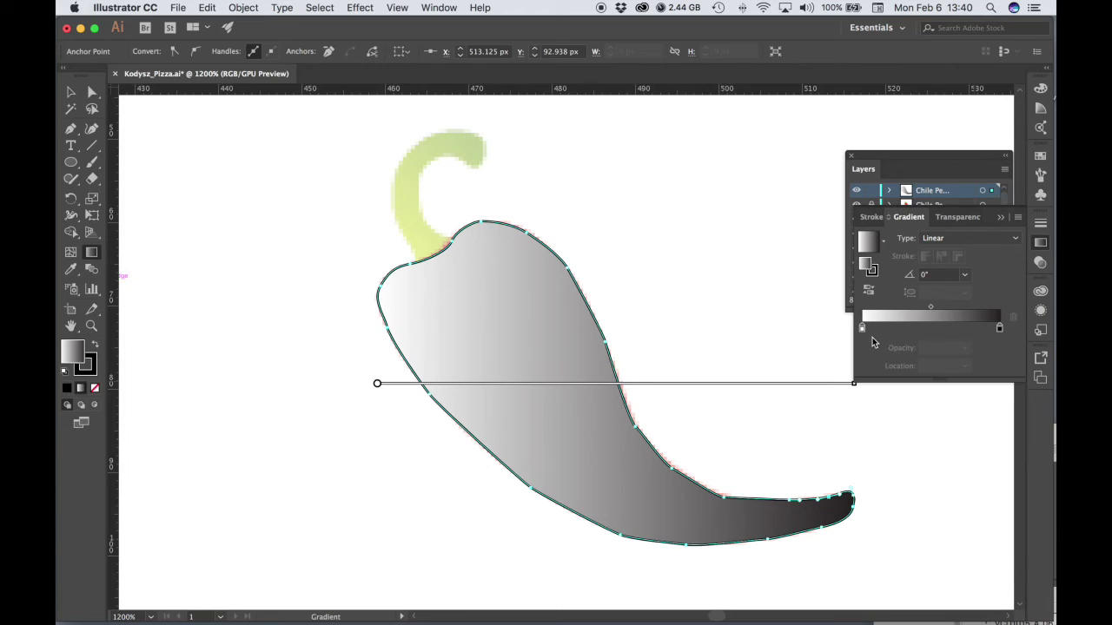
pyautogui.click(932, 330)
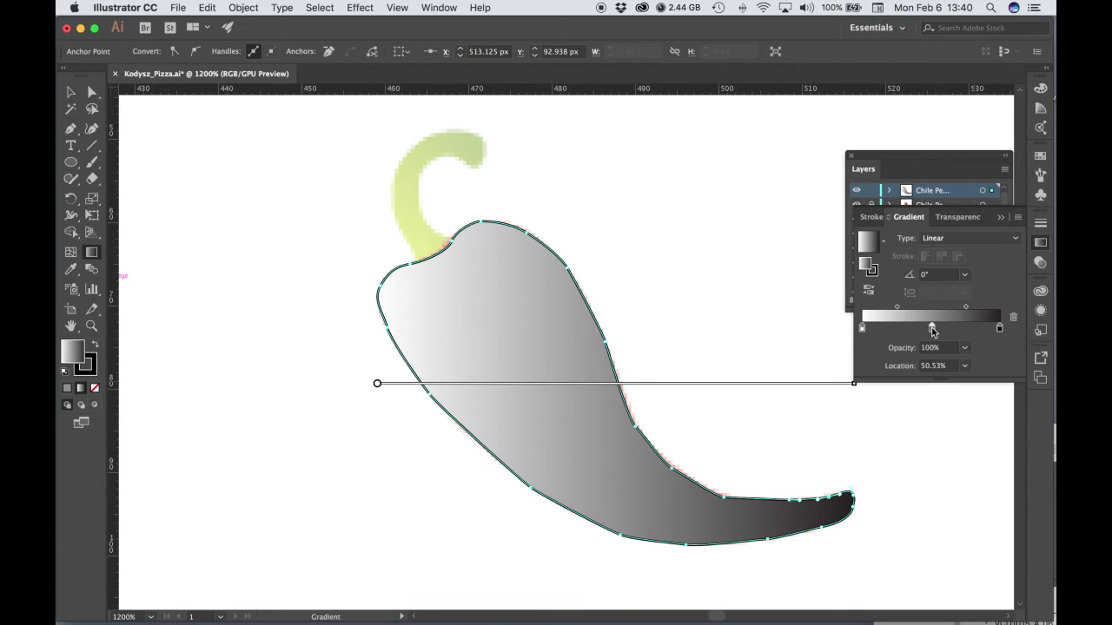
pyautogui.click(1014, 319)
pyautogui.doubleClick(863, 328)
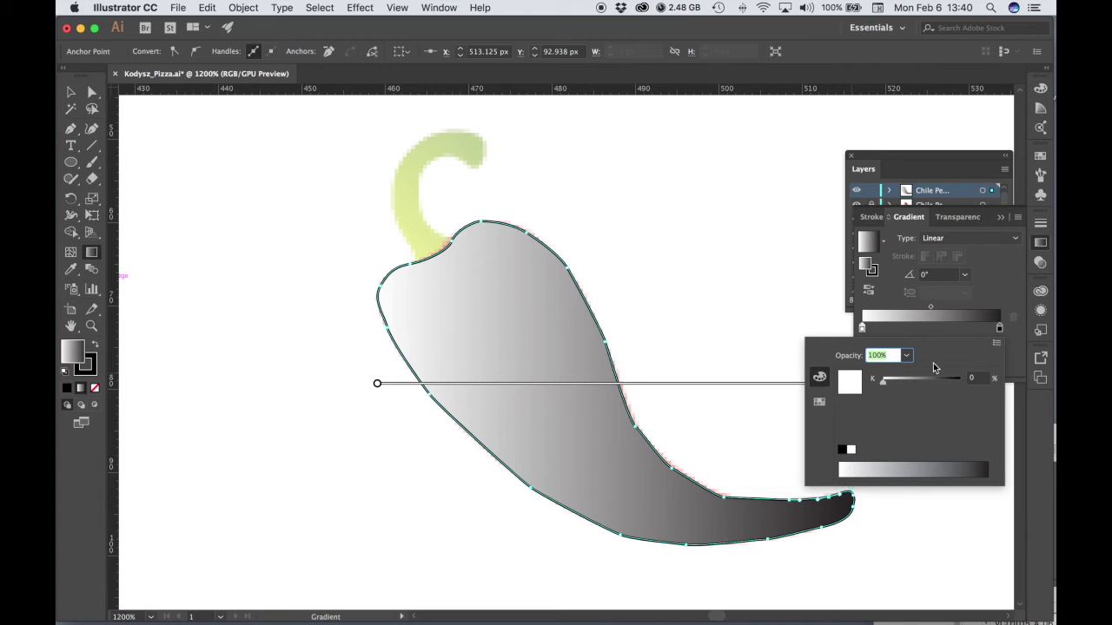
# Set the left gradient stop to Web Safe RGB red d94432.
pyautogui.click(997, 344)
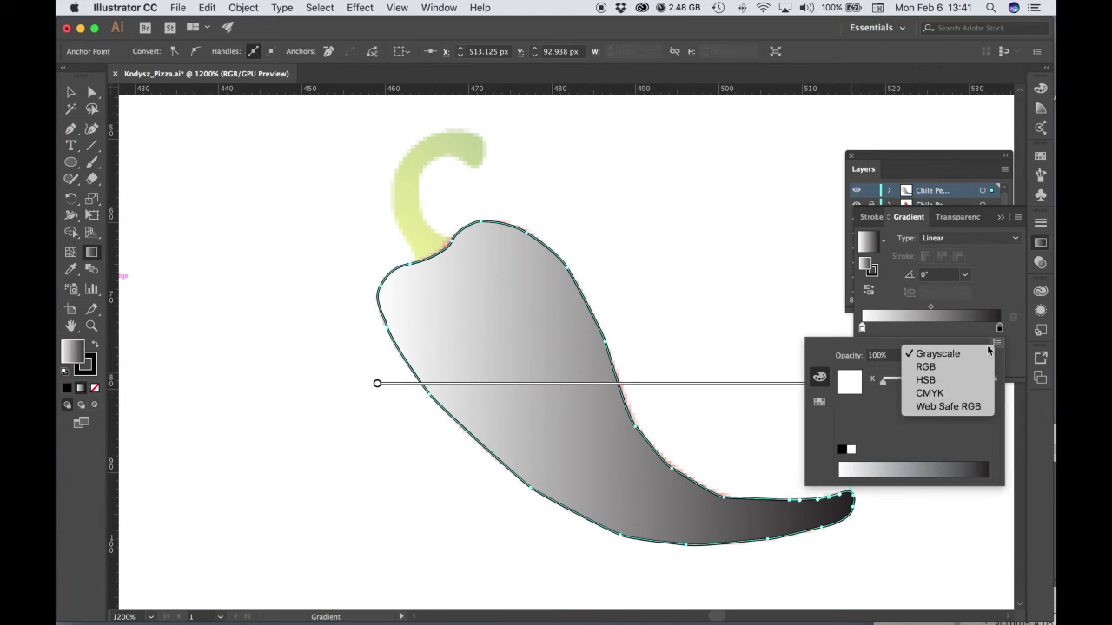
pyautogui.click(943, 406)
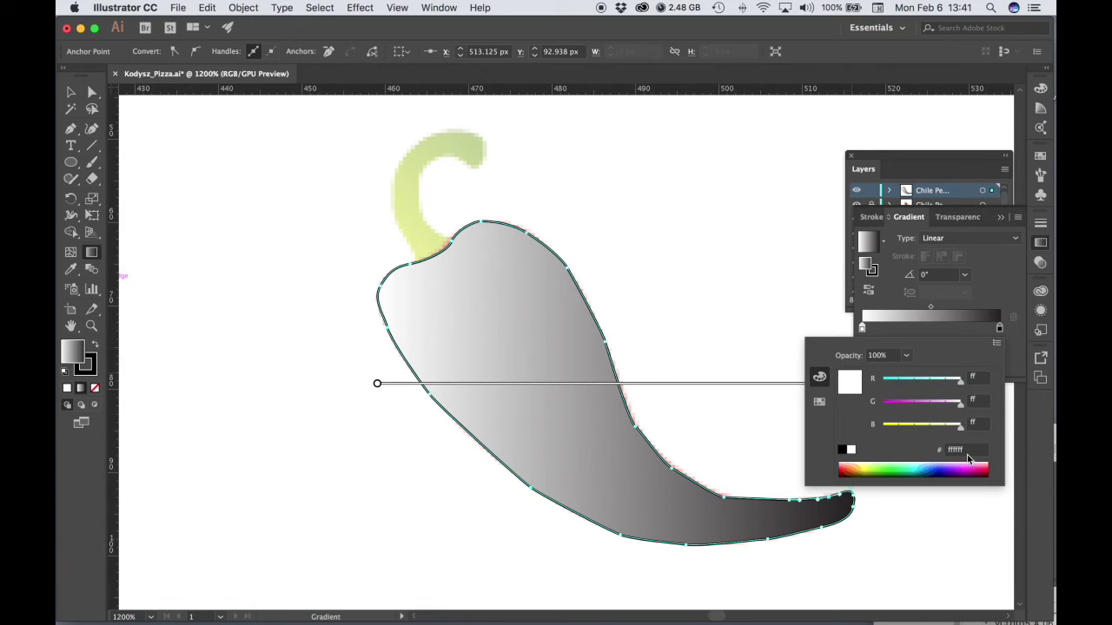
pyautogui.click(971, 458)
pyautogui.doubleClick(971, 458)
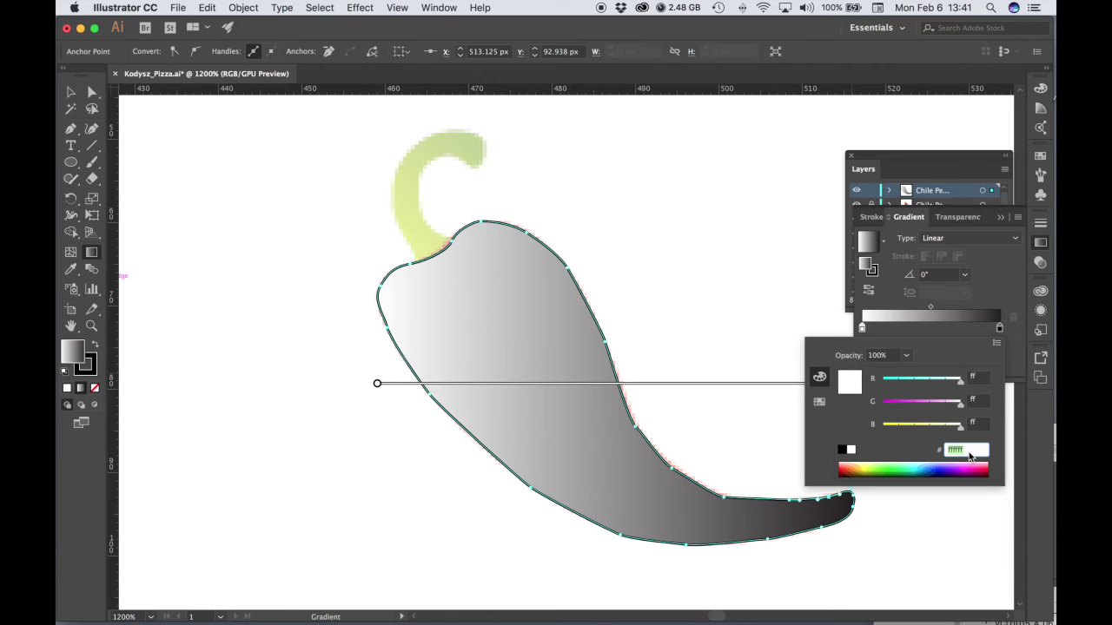
pyautogui.write('0')
pyautogui.press('Tab')
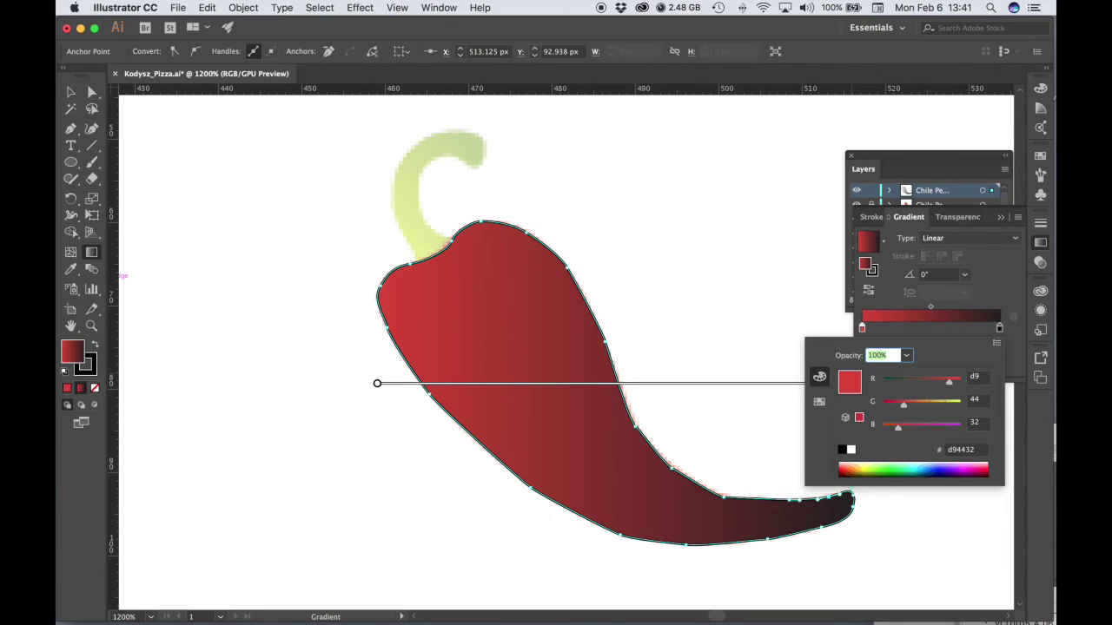
# Open the right gradient stop's colour and switch it to Web Safe RGB.
pyautogui.click(1000, 328)
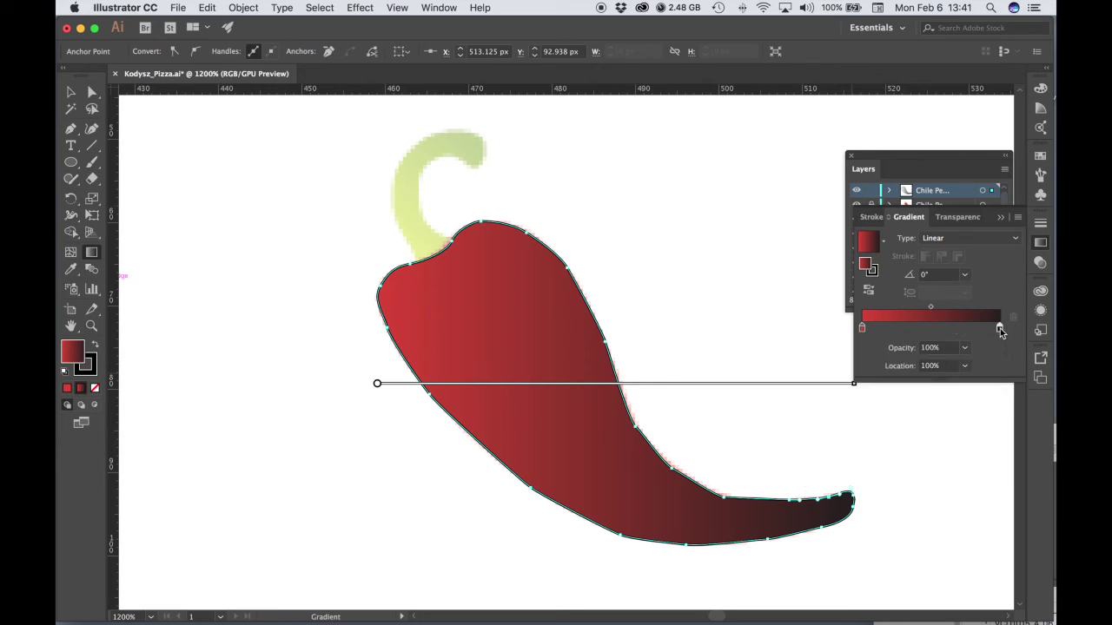
pyautogui.doubleClick(1000, 329)
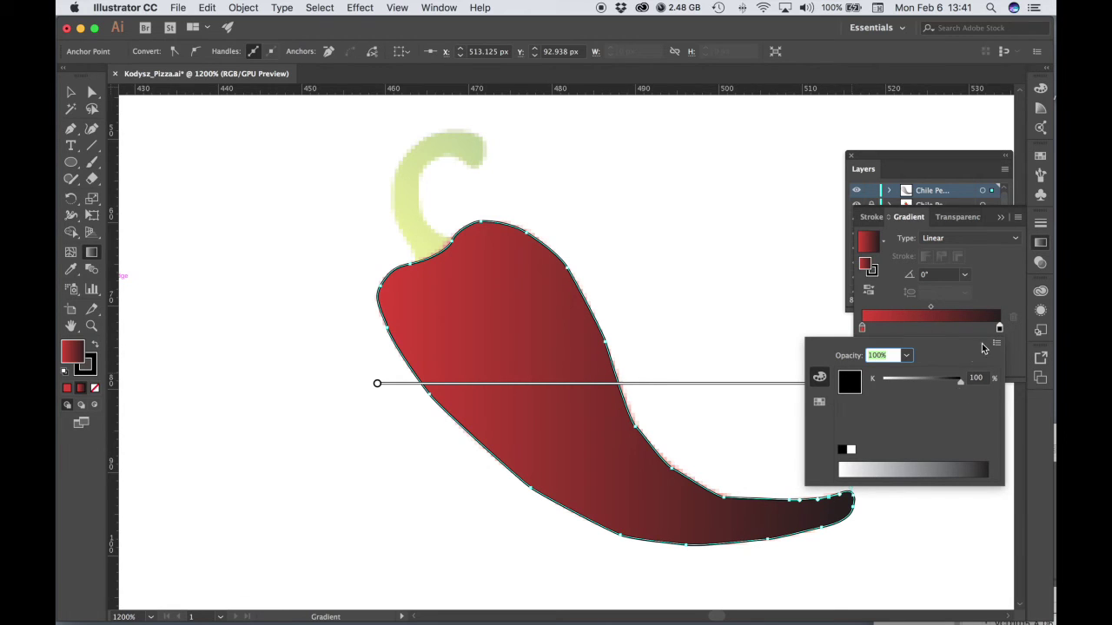
pyautogui.click(995, 343)
pyautogui.click(948, 406)
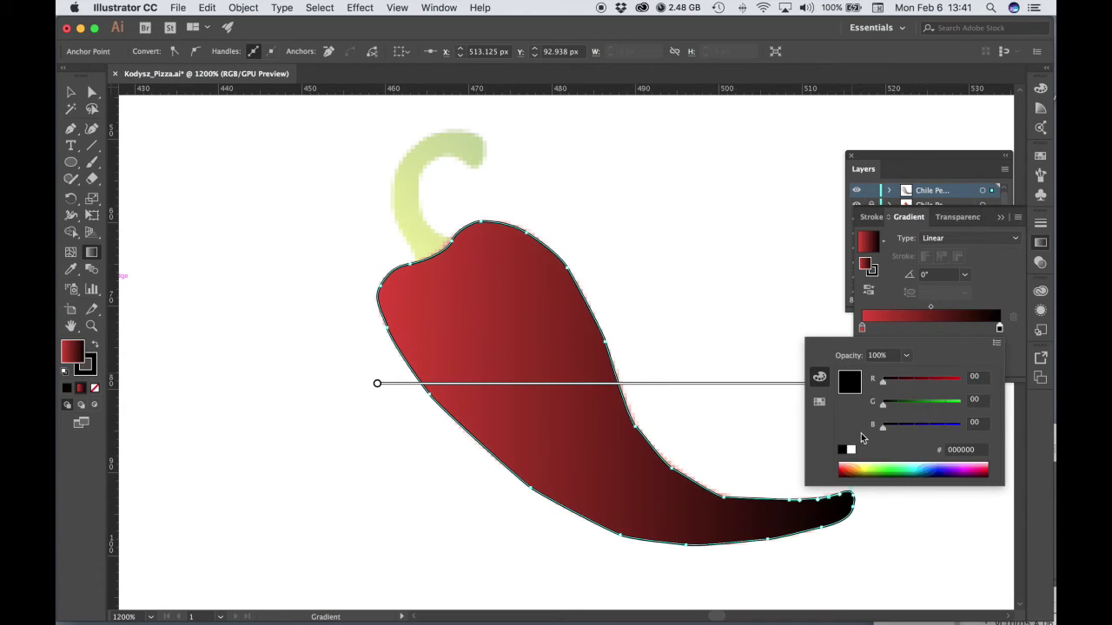
pyautogui.click(997, 344)
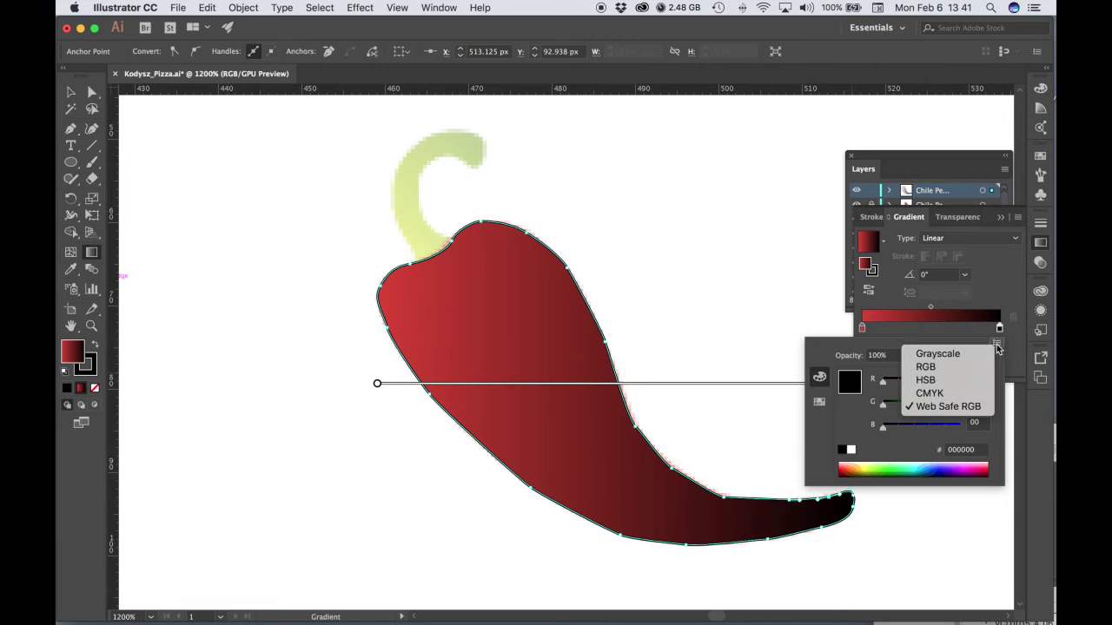
# Set the right gradient stop to orange-red f05a28.
pyautogui.click(952, 408)
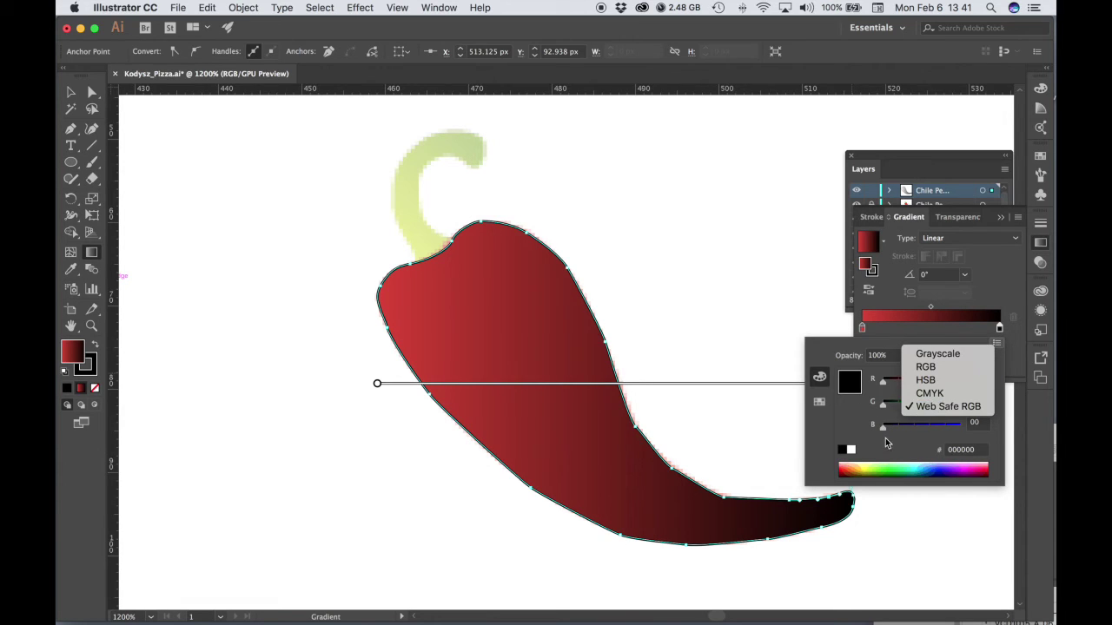
pyautogui.click(961, 450)
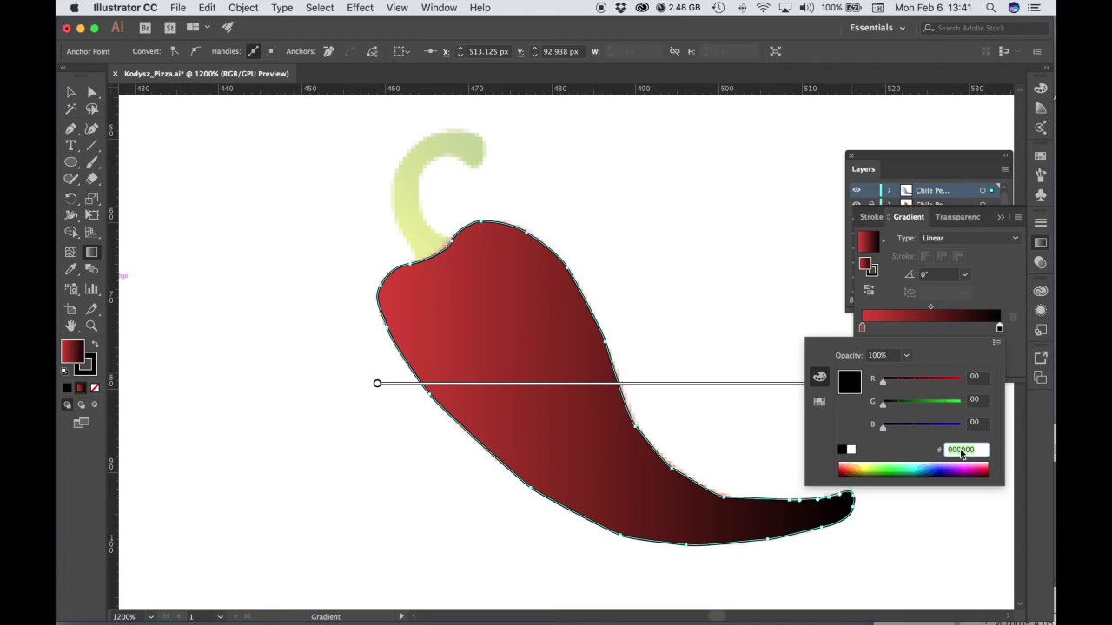
pyautogui.write('f05a28')
pyautogui.press('Return')
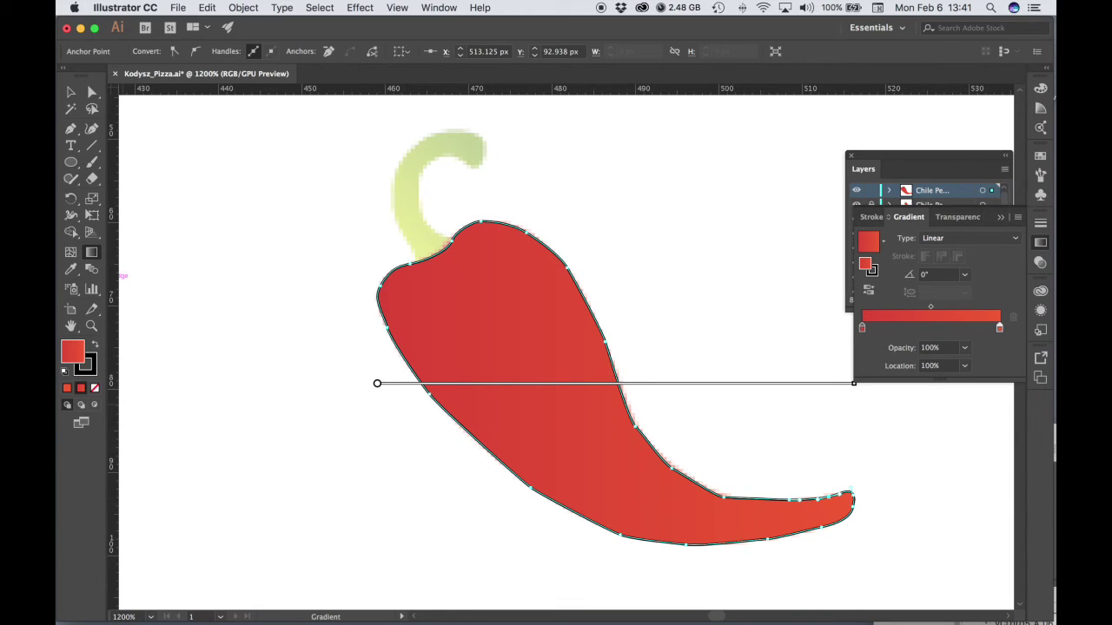
pyautogui.click(933, 275)
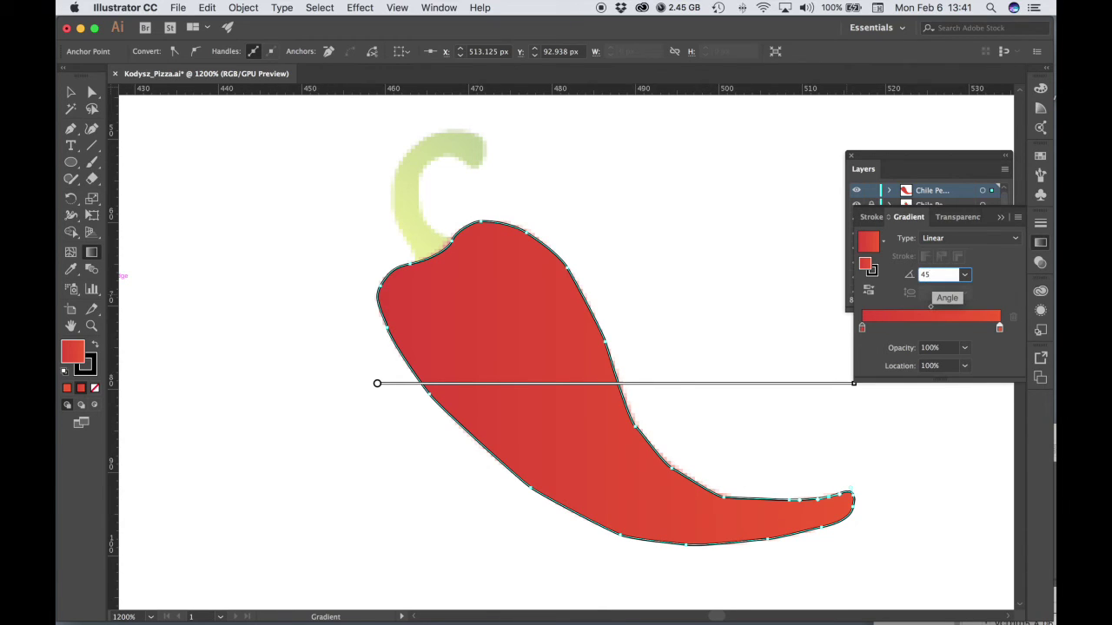
# Rotate the gradient to 45° and shorten its span across the pepper's bend.
pyautogui.press('Return')
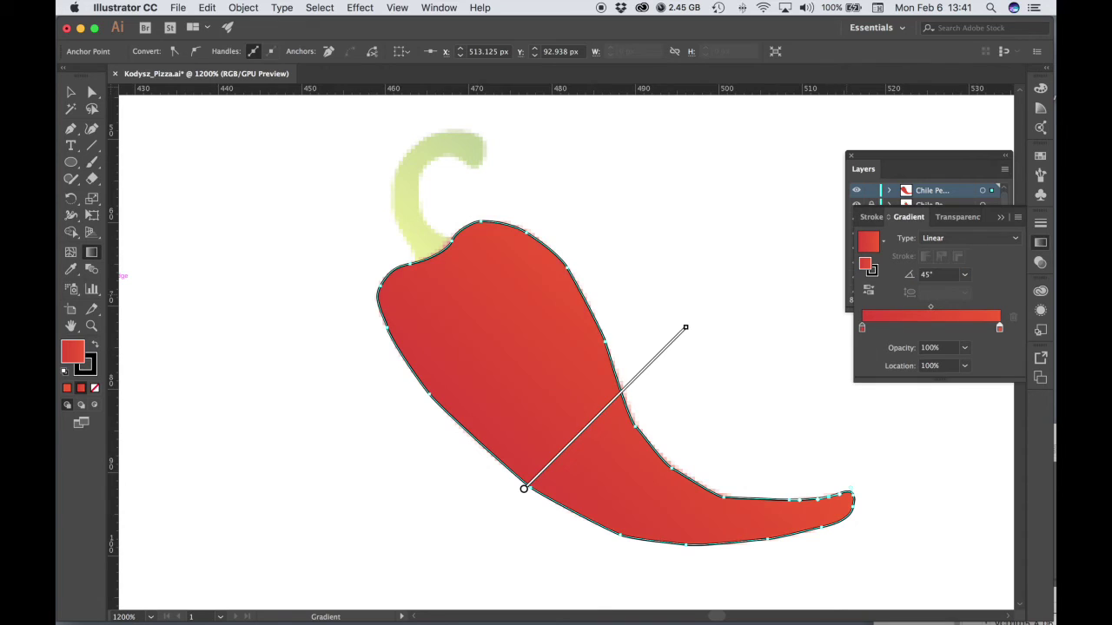
pyautogui.press('a')
pyautogui.press('g')
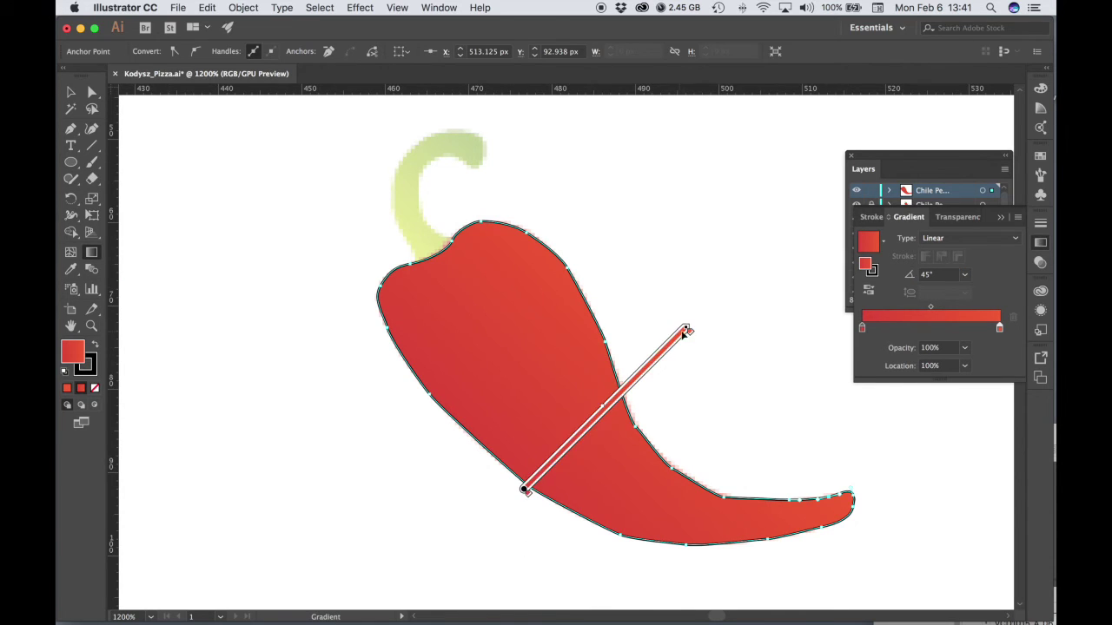
pyautogui.moveTo(688, 329); pyautogui.dragTo(646, 367)
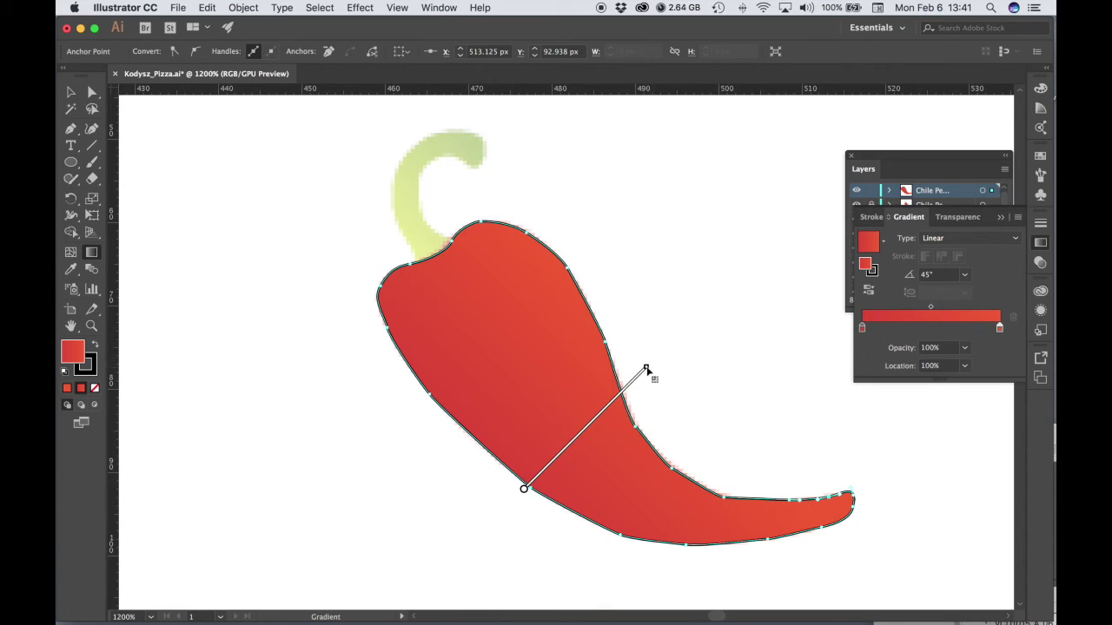
pyautogui.moveTo(640, 377)
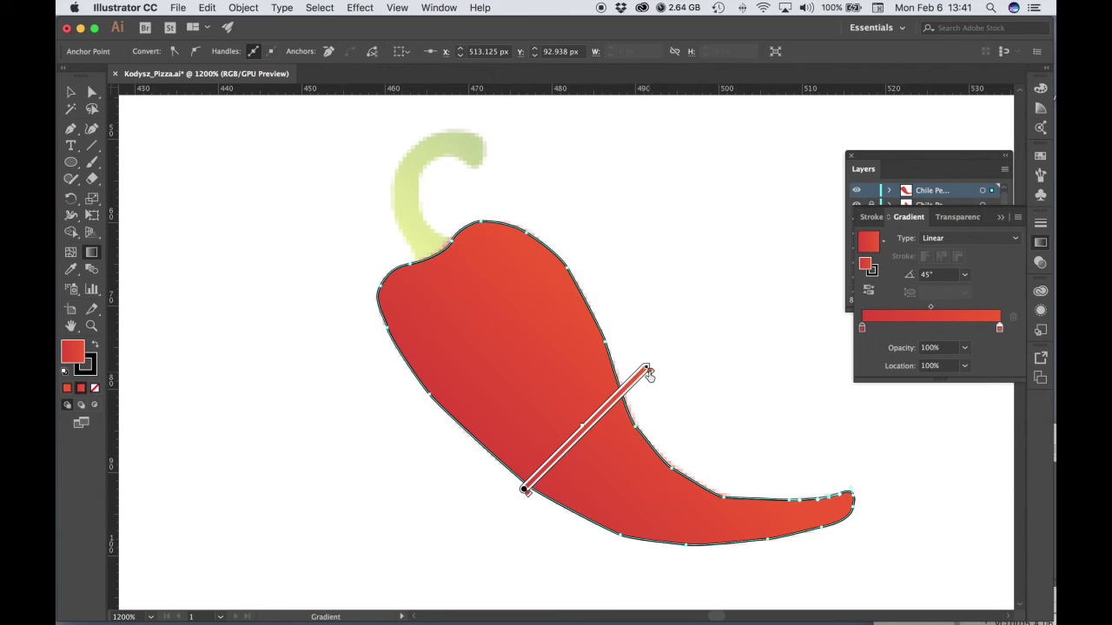
pyautogui.moveTo(648, 374); pyautogui.dragTo(629, 389)
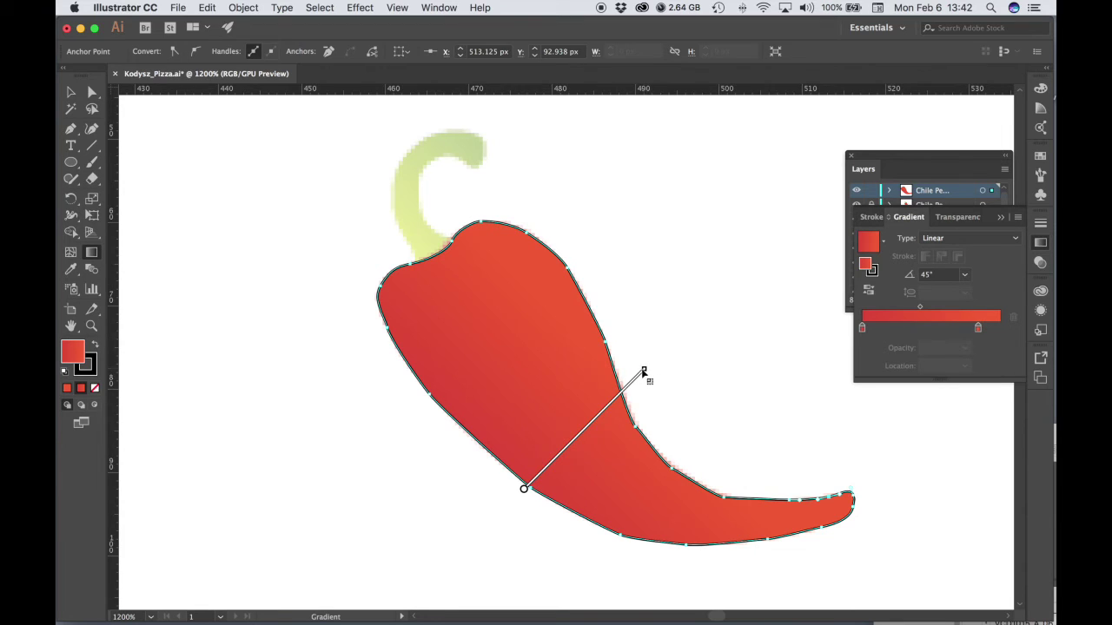
pyautogui.moveTo(647, 369); pyautogui.dragTo(641, 374)
pyautogui.press('g')
pyautogui.click(1040, 242)
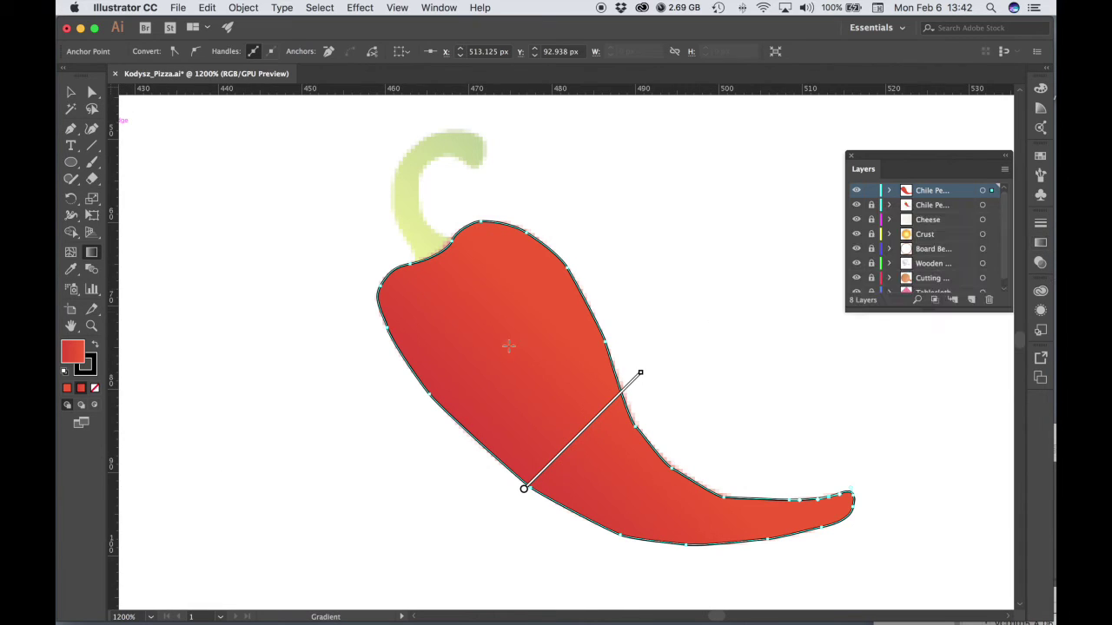
pyautogui.press('a')
# Add a Drop Shadow to the pepper with 70% opacity, X -3, Y 0, blur 3.
pyautogui.click(73, 94)
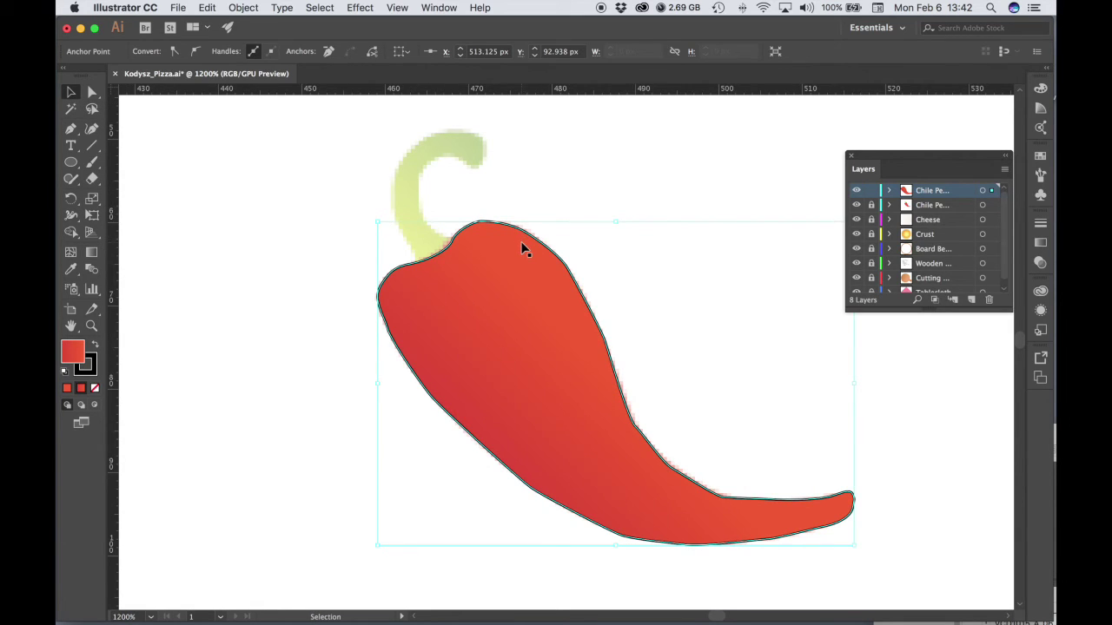
pyautogui.click(354, 7)
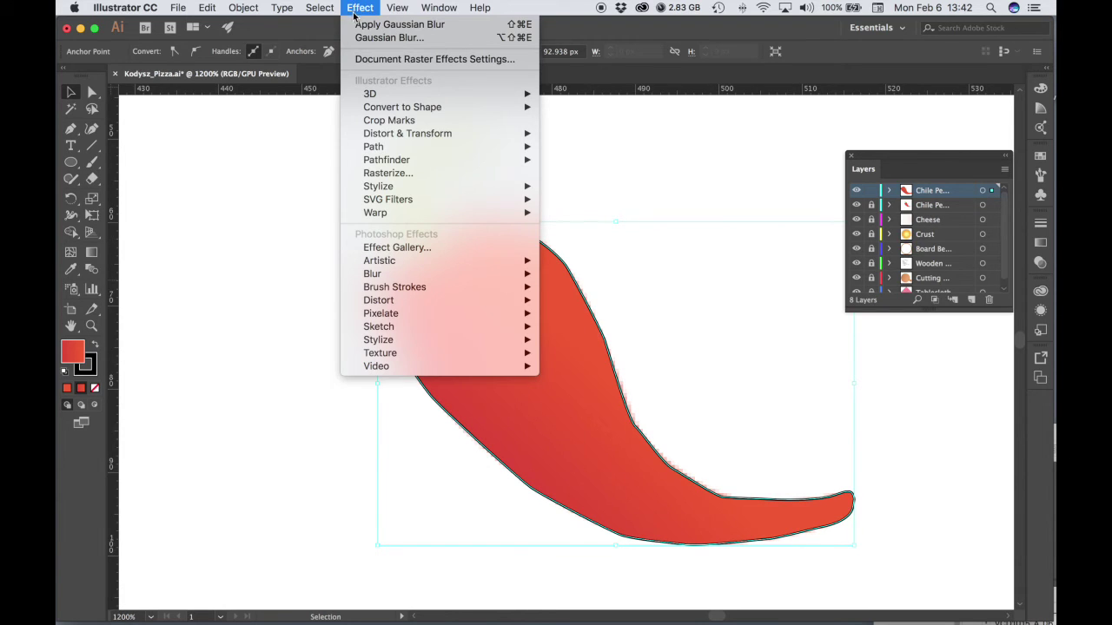
pyautogui.moveTo(380, 188)
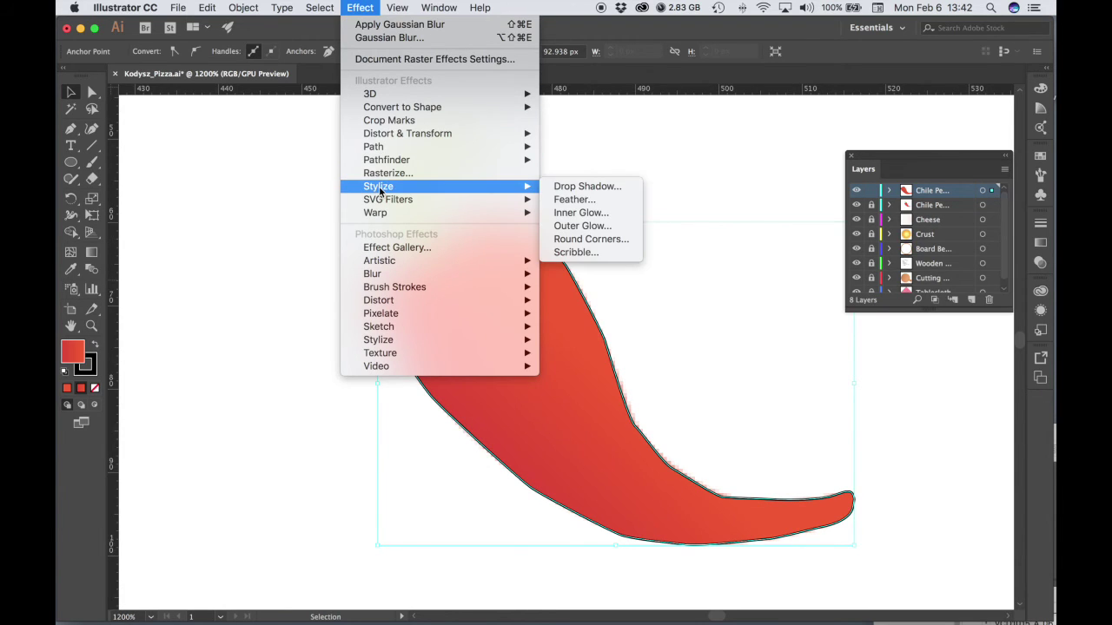
pyautogui.click(586, 187)
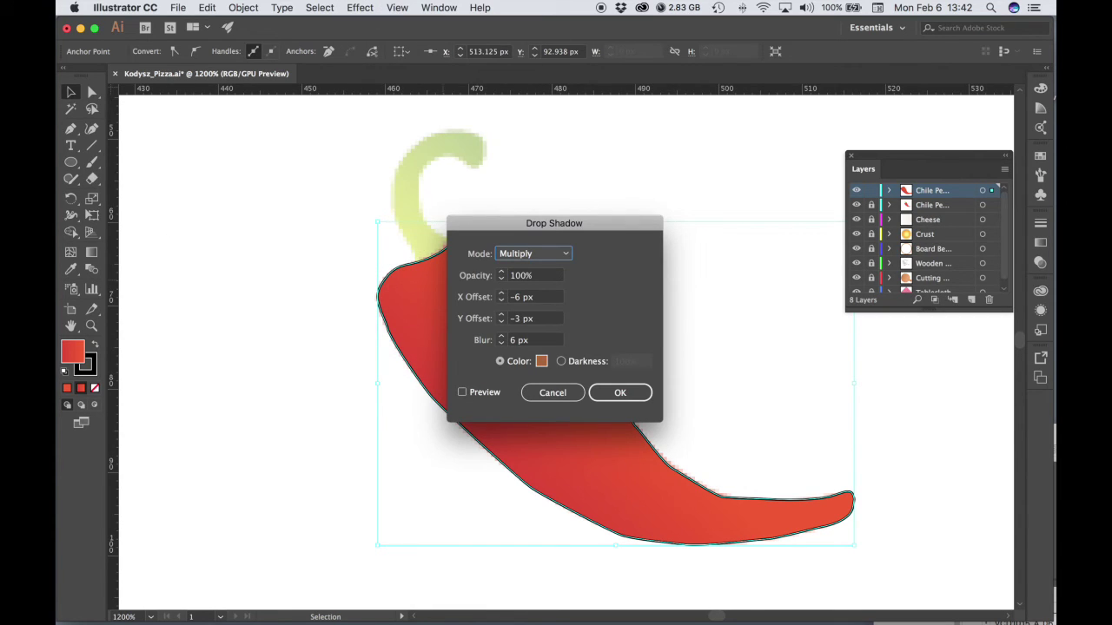
pyautogui.click(549, 278)
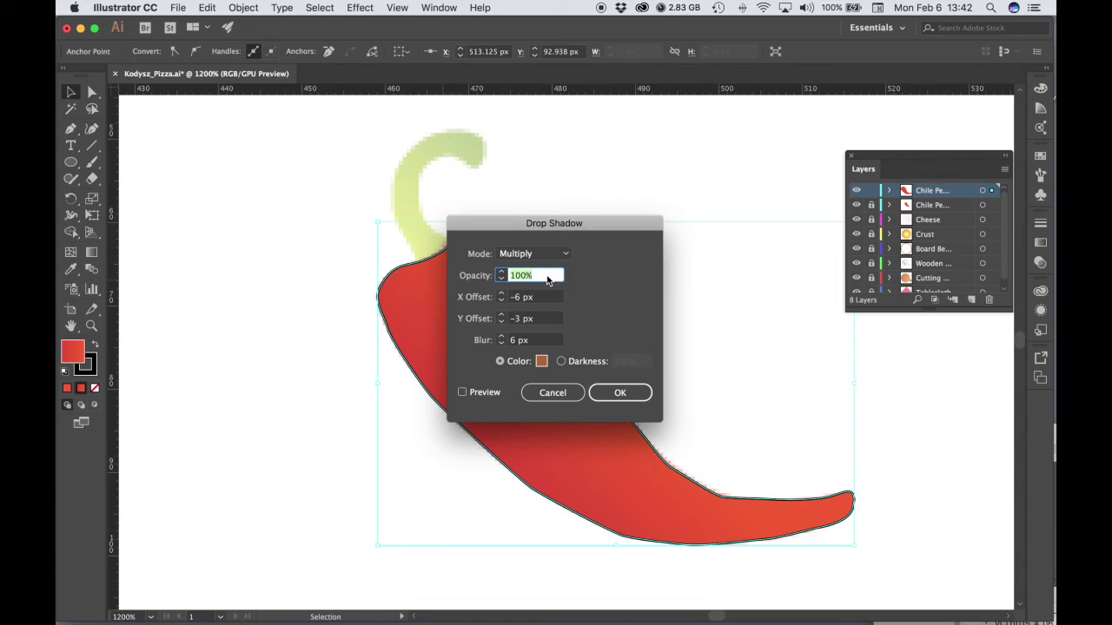
pyautogui.write('70')
pyautogui.press('Tab')
pyautogui.write('-')
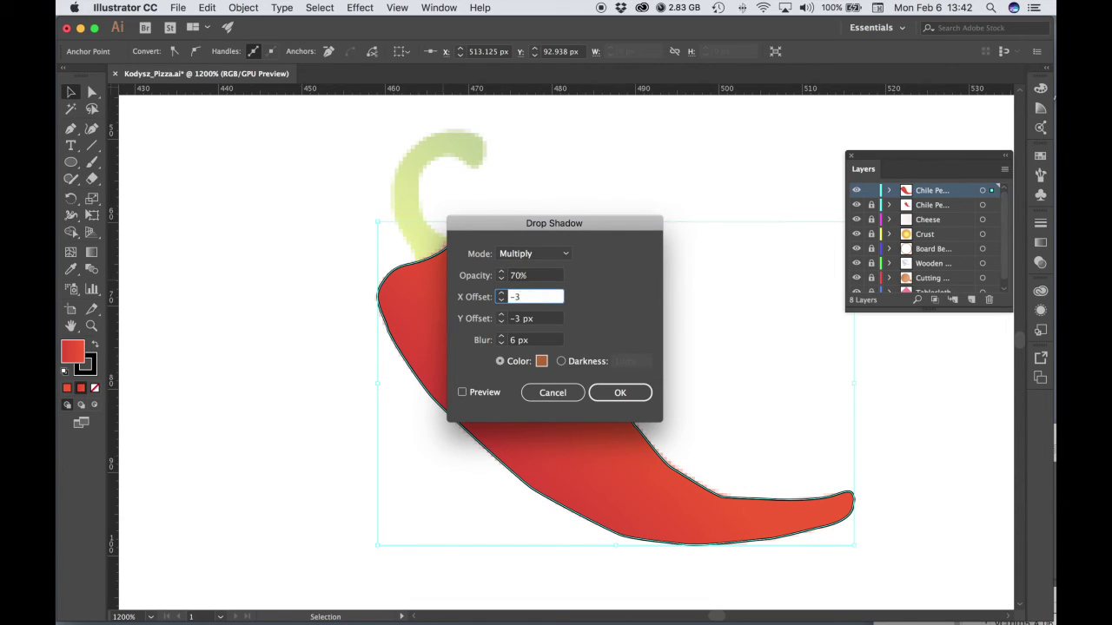
pyautogui.press('Tab')
pyautogui.write('-')
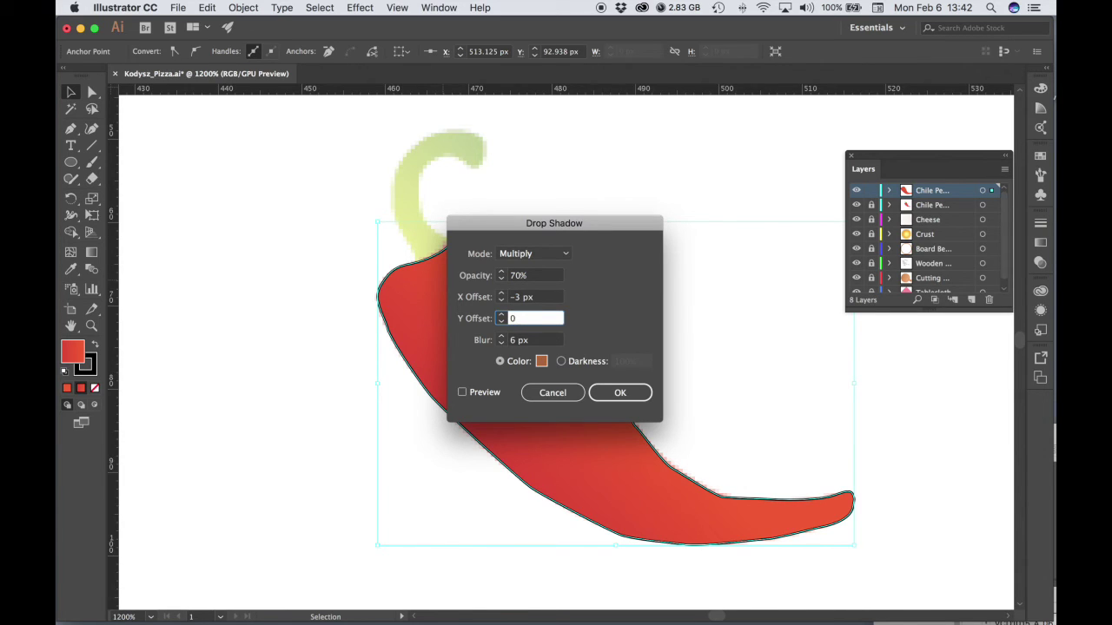
pyautogui.write('0')
pyautogui.press('Tab')
pyautogui.write('3')
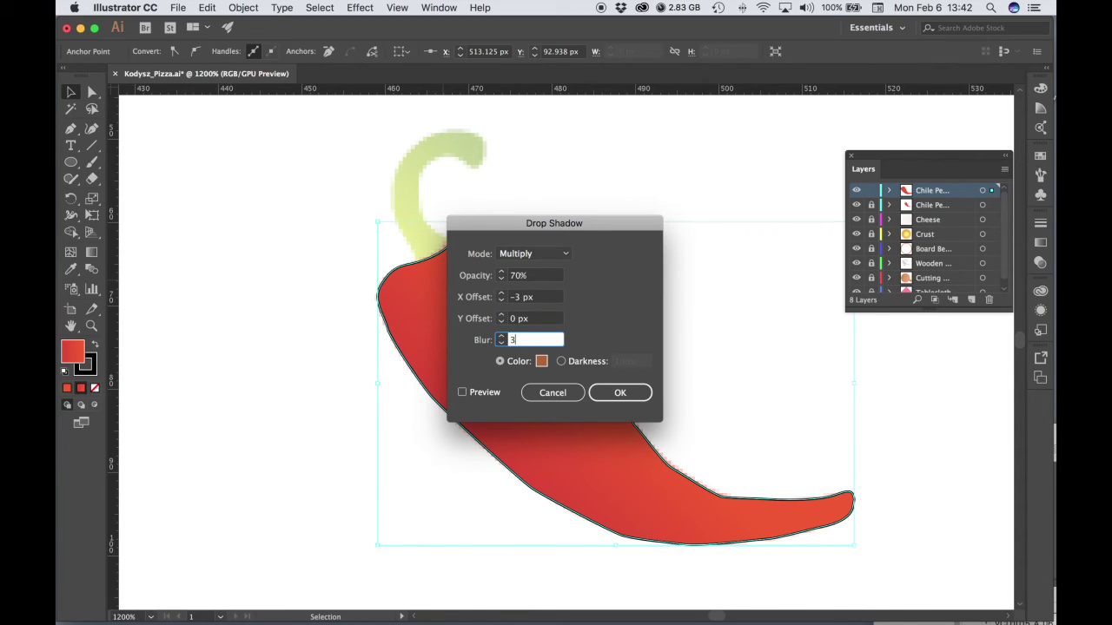
pyautogui.press('Tab')
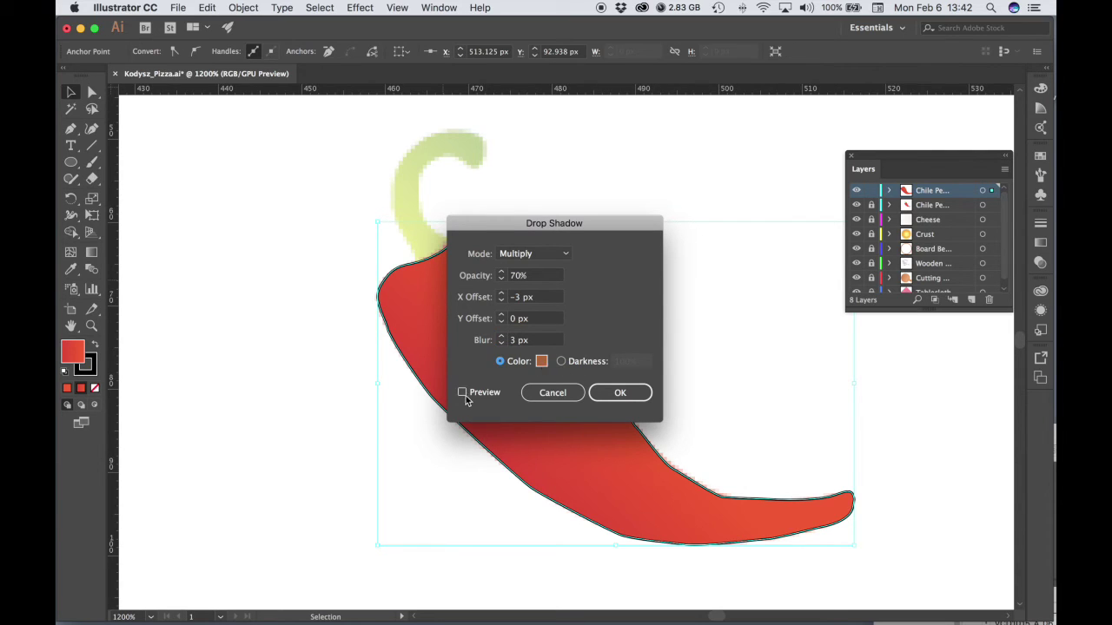
# Preview the shadow, change its colour to orange f8991e, and apply it.
pyautogui.moveTo(511, 223); pyautogui.dragTo(645, 143)
pyautogui.click(595, 313)
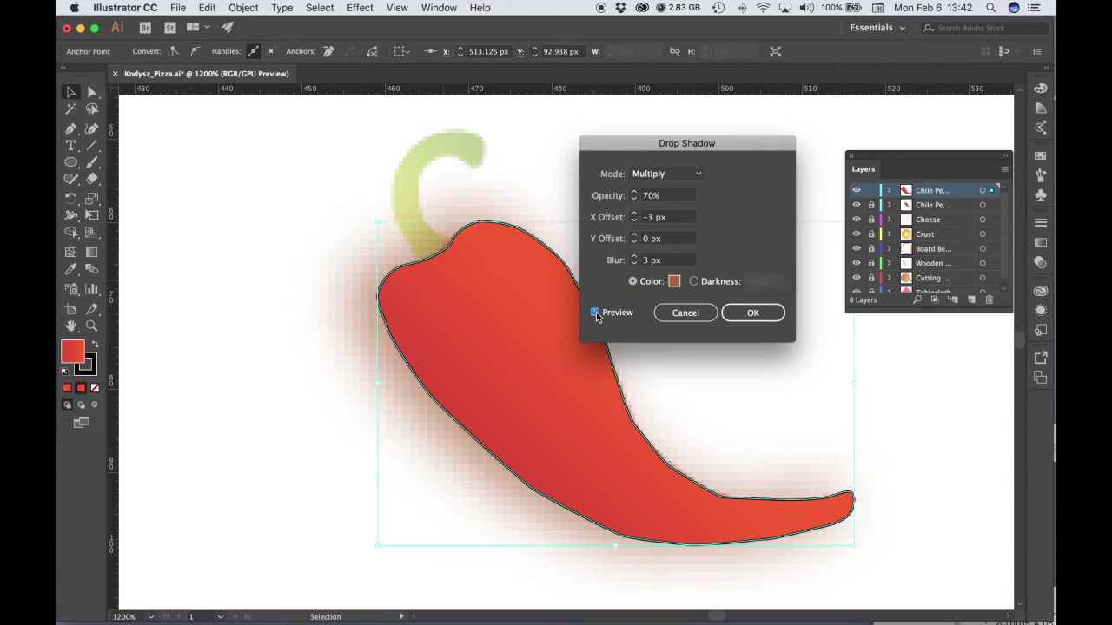
pyautogui.click(675, 281)
pyautogui.moveTo(264, 85); pyautogui.dragTo(342, 59)
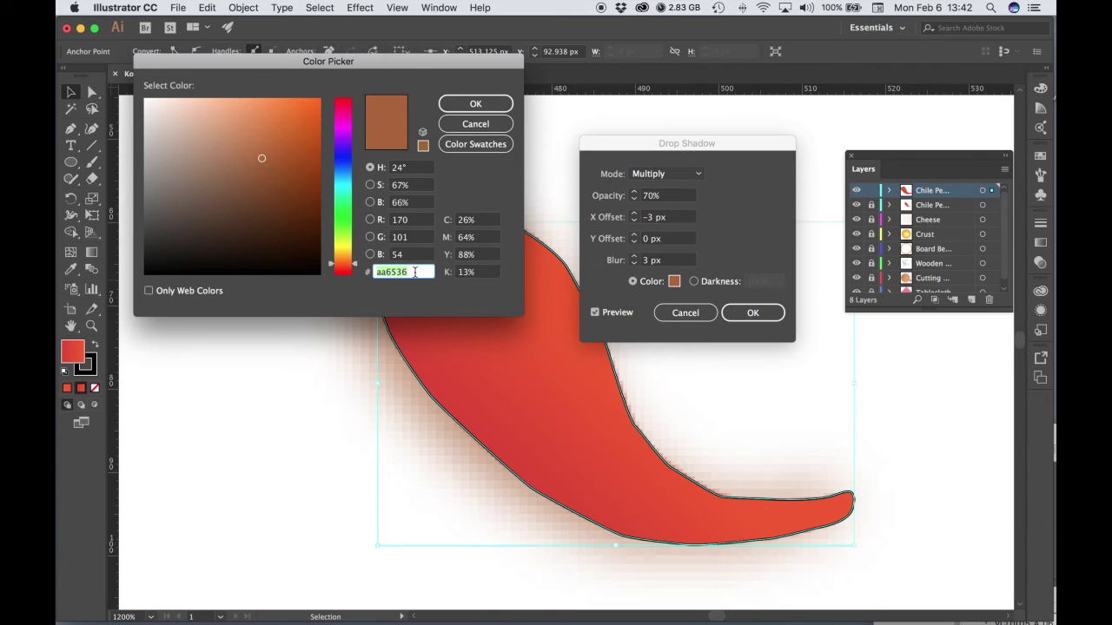
pyautogui.write('f8991e')
pyautogui.click(469, 104)
pyautogui.click(751, 316)
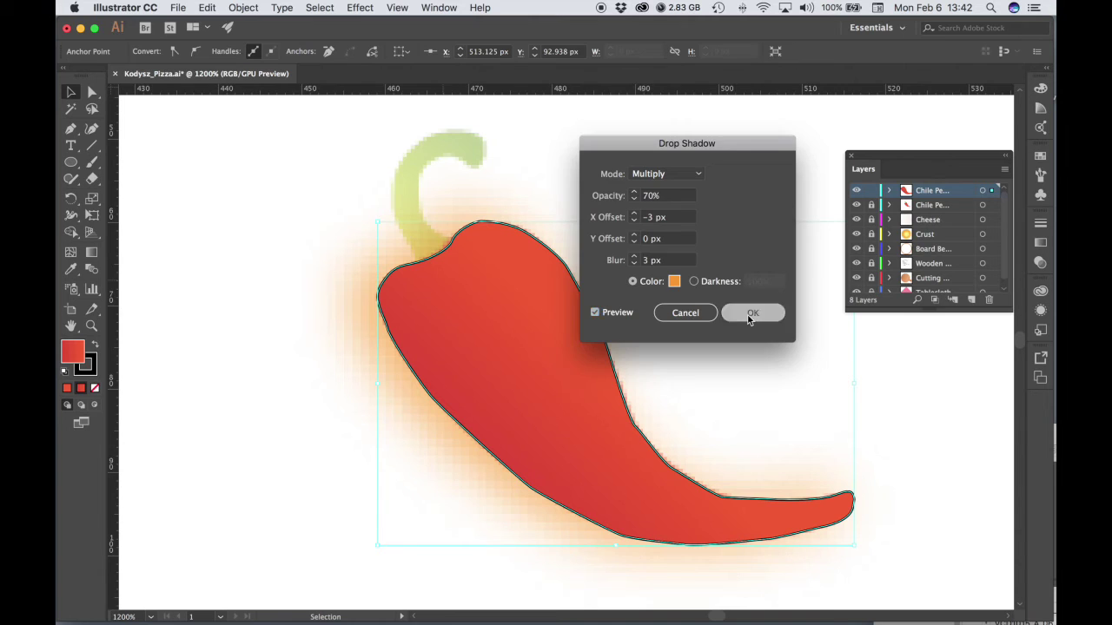
# Zoom out and pan to see the tablecloth and board around the chili.
pyautogui.press('z')
pyautogui.keyDown('alt'); pyautogui.click(730, 378); pyautogui.keyUp('alt')
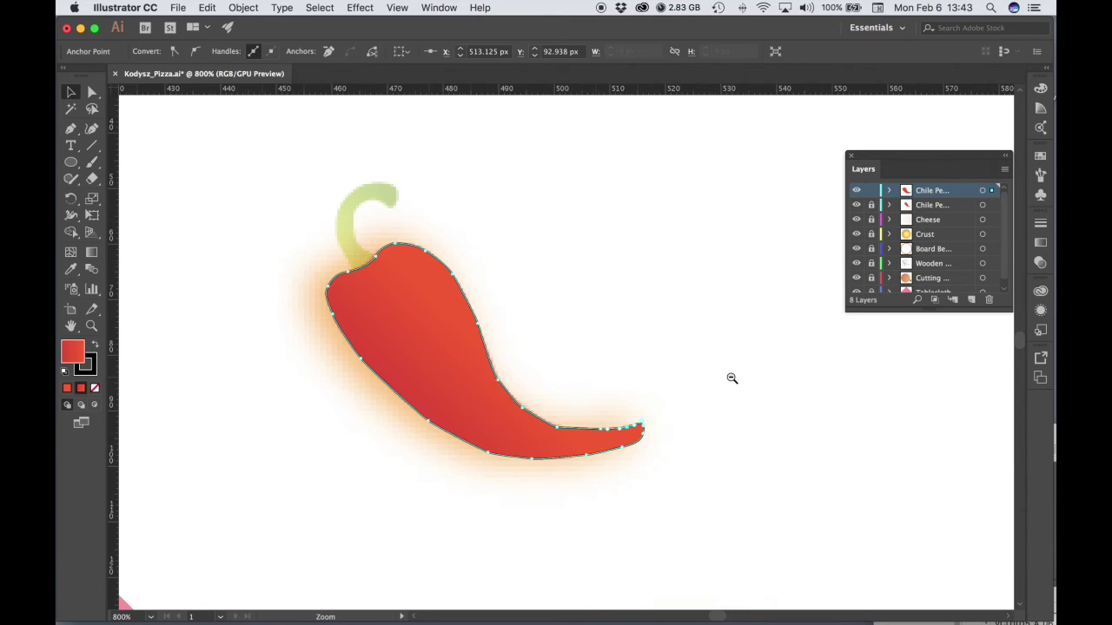
pyautogui.keyDown('alt'); pyautogui.click(730, 377); pyautogui.keyUp('alt')
pyautogui.keyDown('alt'); pyautogui.click(698, 377); pyautogui.keyUp('alt')
pyautogui.moveTo(527, 350); pyautogui.dragTo(715, 362)
pyautogui.keyDown('alt'); pyautogui.click(802, 377); pyautogui.keyUp('alt')
pyautogui.press('v')
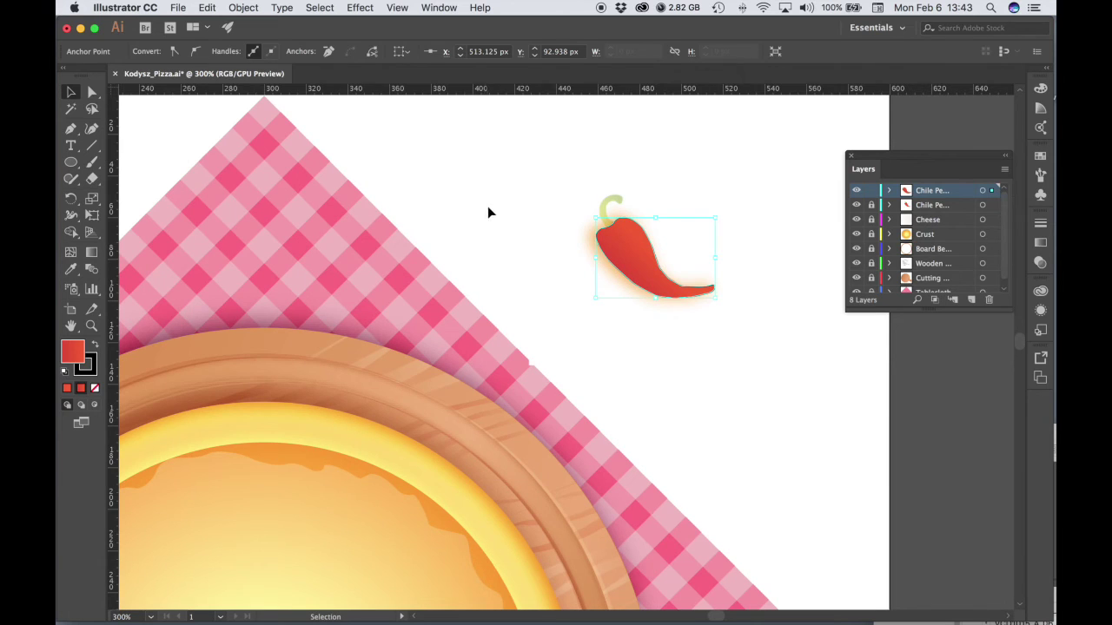
pyautogui.click(488, 206)
# Zoom in on the chili, select its body, and set its stroke to None.
pyautogui.press('h')
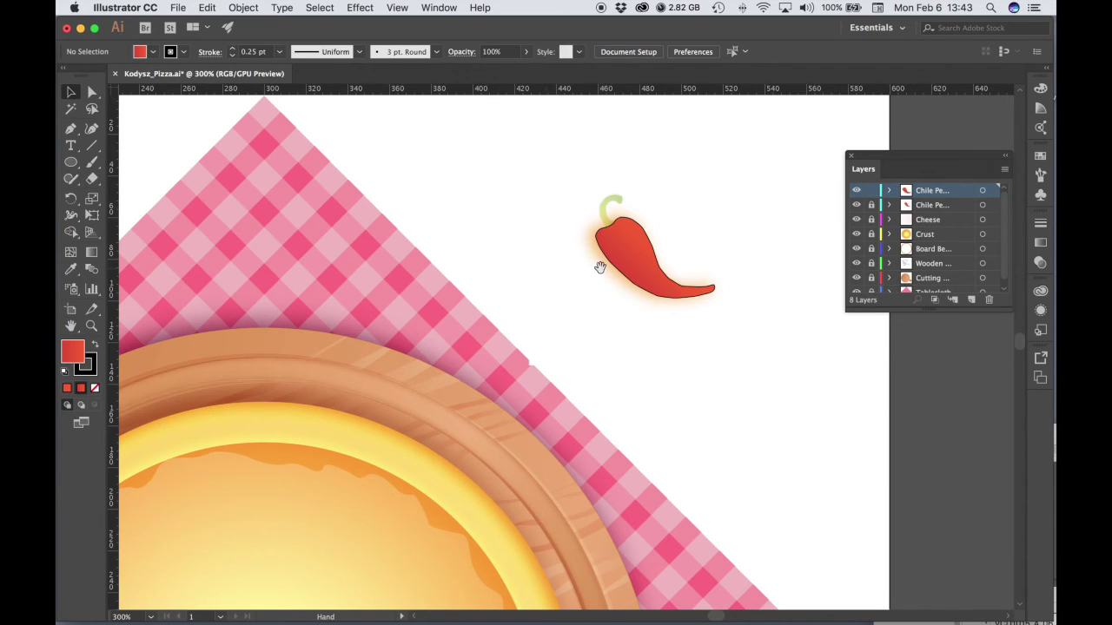
pyautogui.click(632, 268)
pyautogui.click(633, 269)
pyautogui.click(502, 431)
pyautogui.press('v')
pyautogui.click(502, 336)
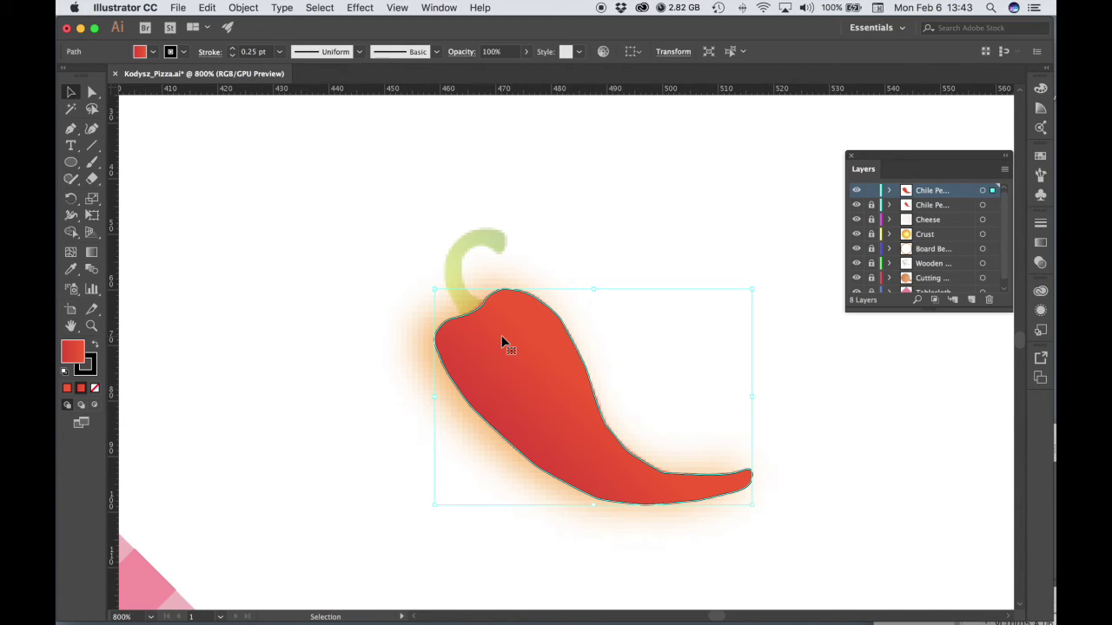
pyautogui.click(185, 54)
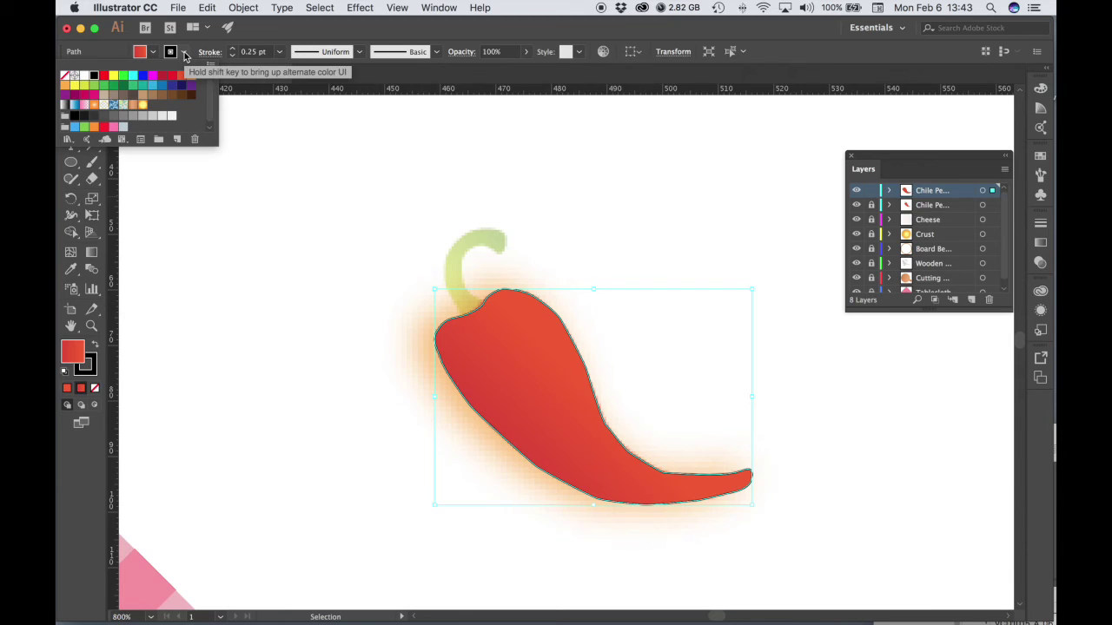
pyautogui.click(66, 77)
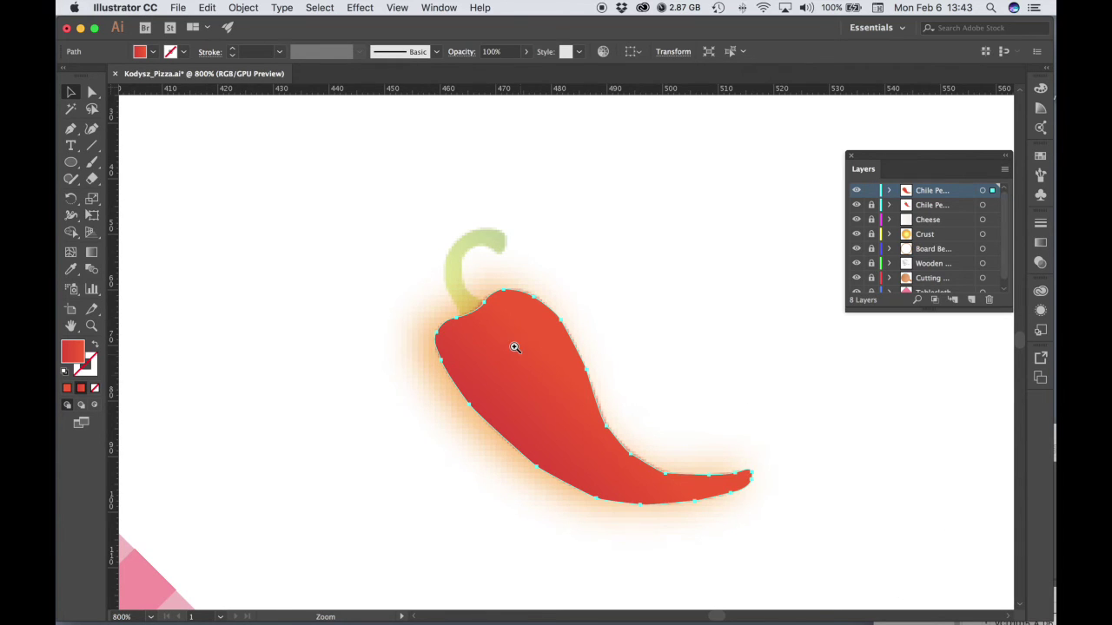
pyautogui.scroll(2, 521, 343)
pyautogui.moveTo(578, 327); pyautogui.dragTo(576, 383)
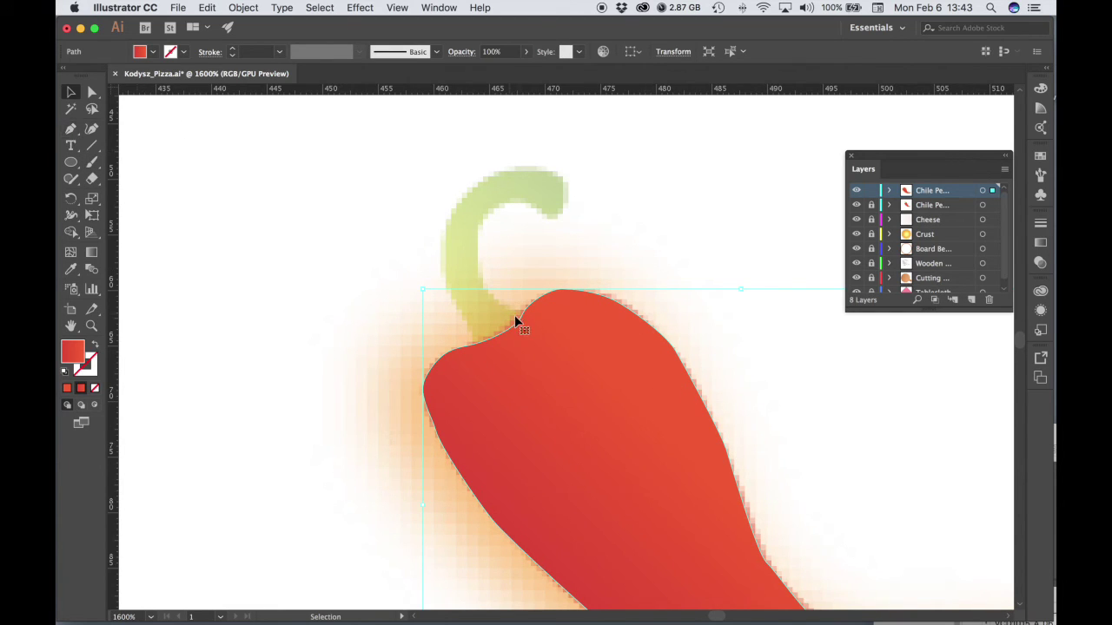
# Deselect all and set fill None, stroke black at 0.25 pt for new Pen paths.
pyautogui.click(70, 127)
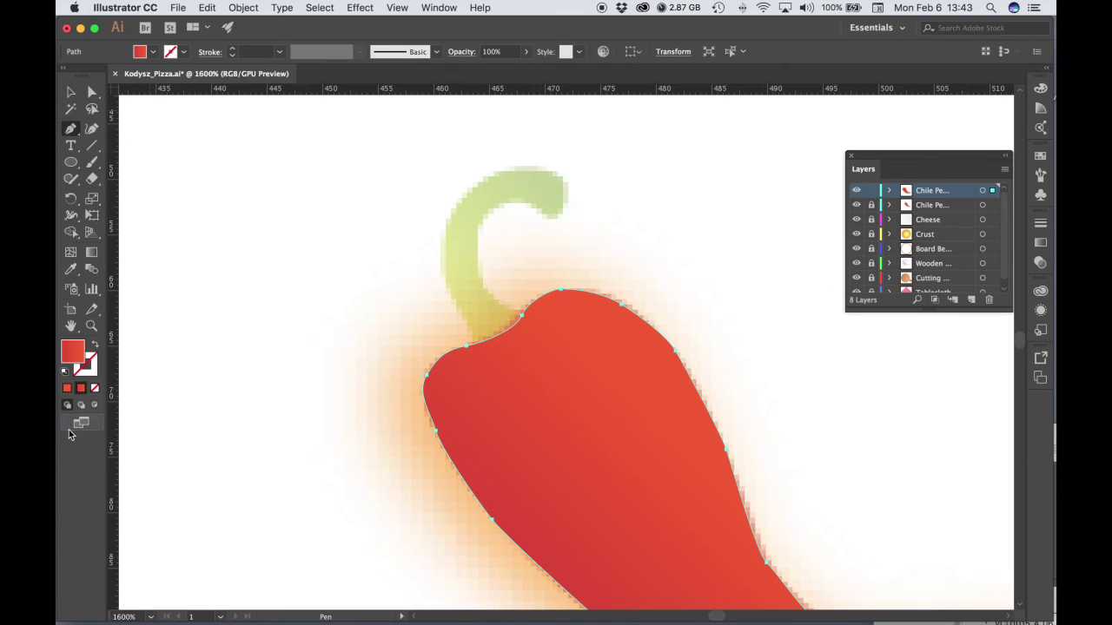
pyautogui.press('v')
pyautogui.press('super+shift+a')
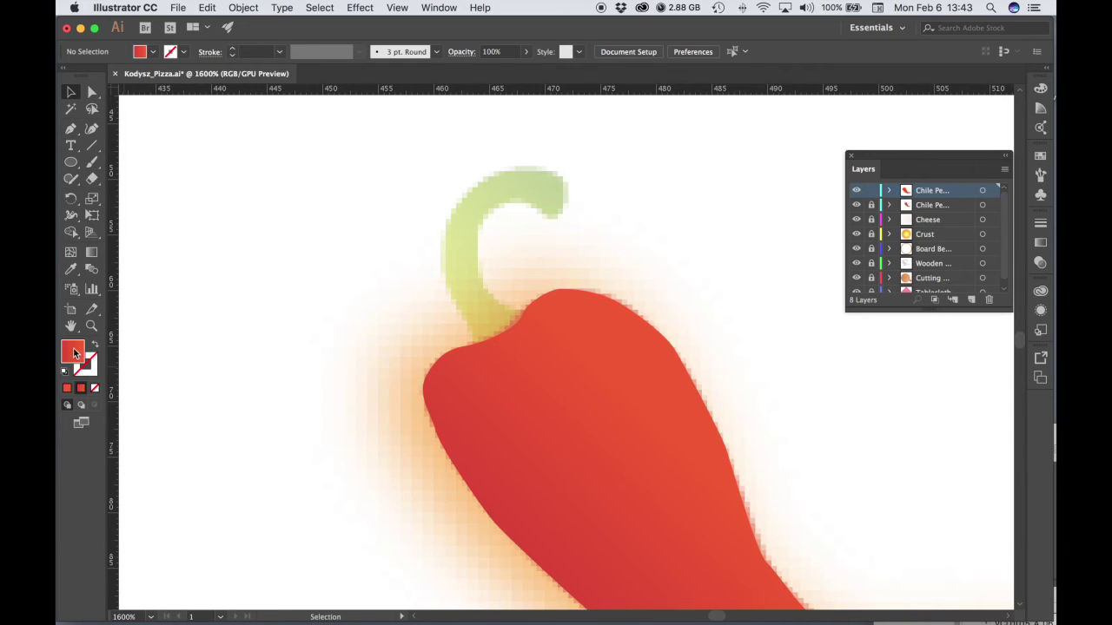
pyautogui.click(153, 52)
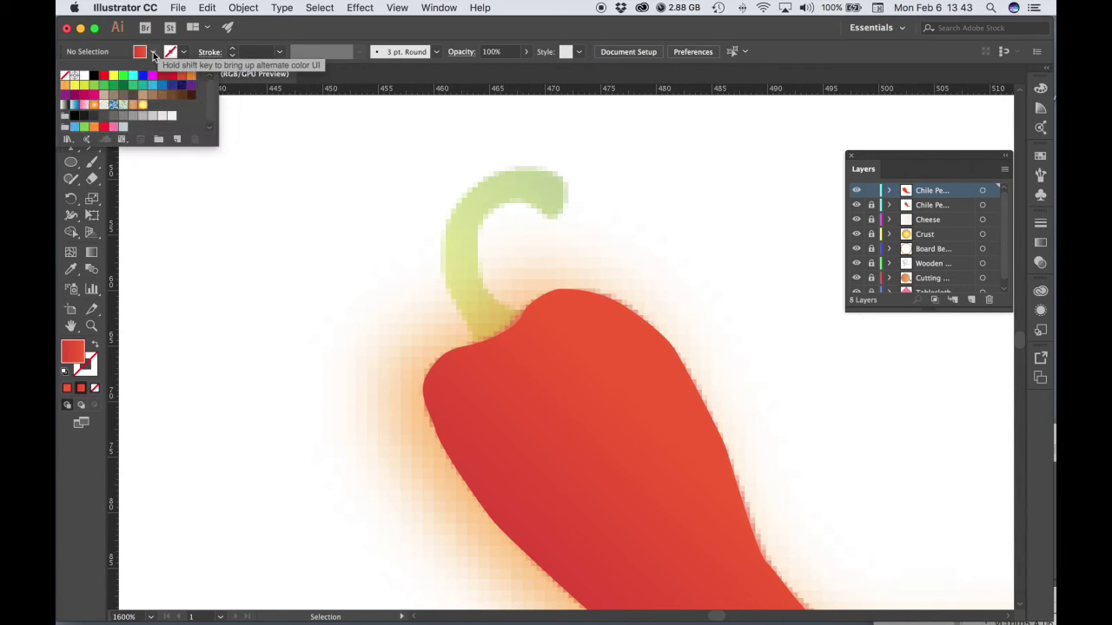
pyautogui.click(66, 77)
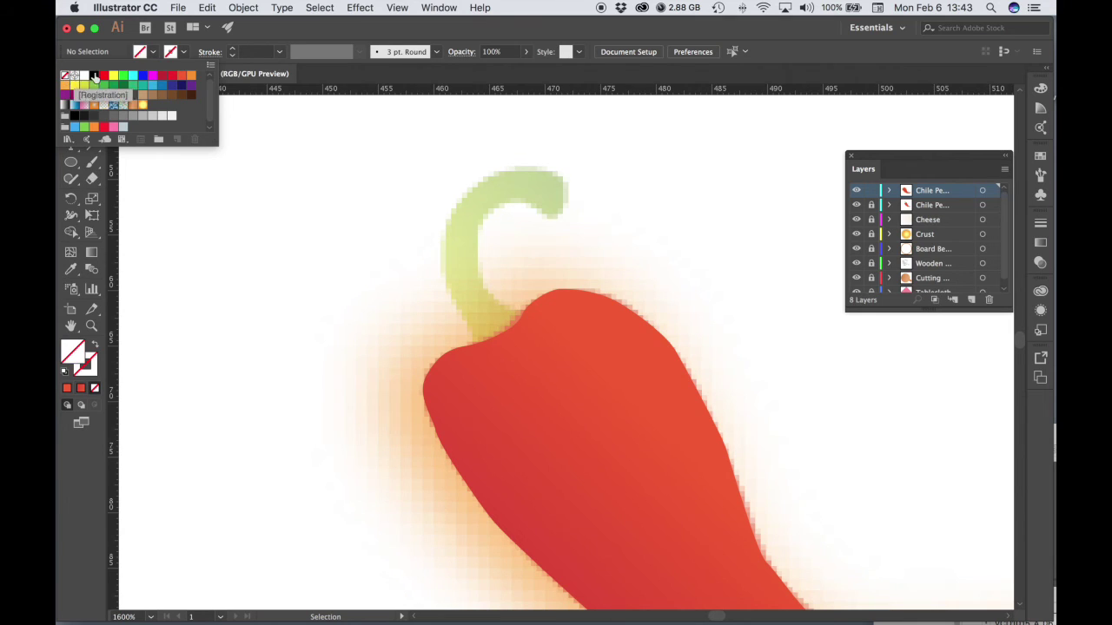
pyautogui.click(185, 52)
pyautogui.click(185, 52)
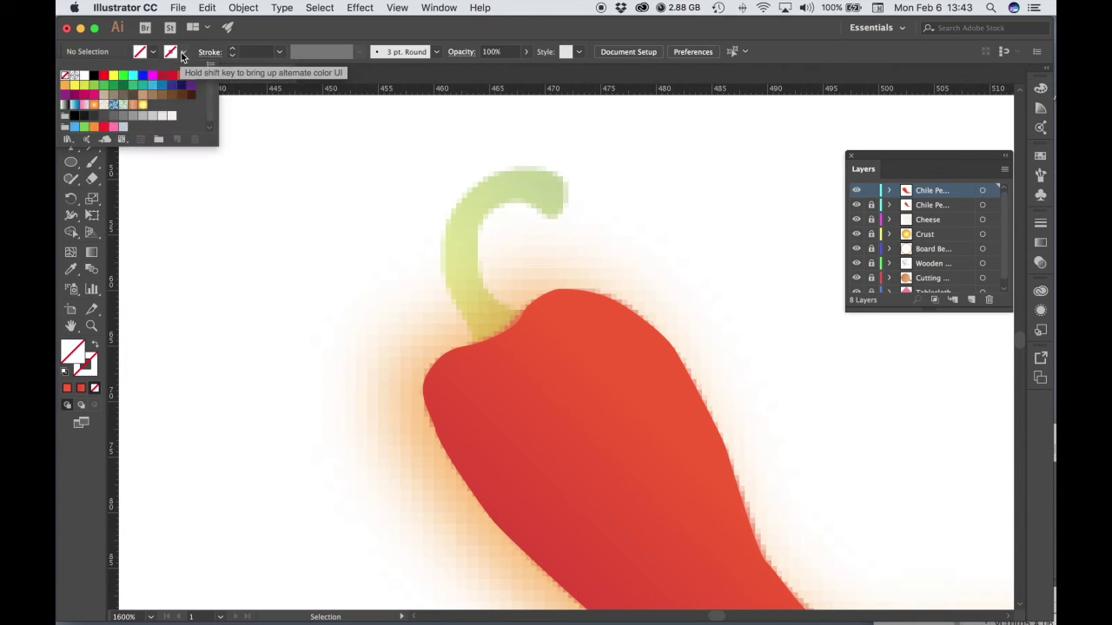
pyautogui.click(93, 76)
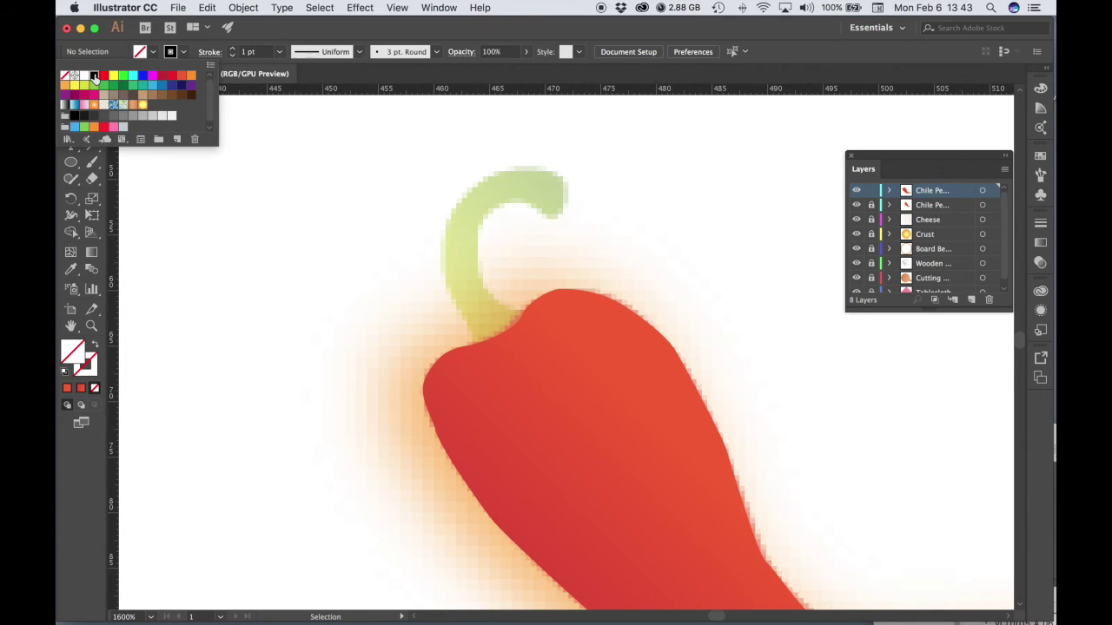
pyautogui.click(280, 52)
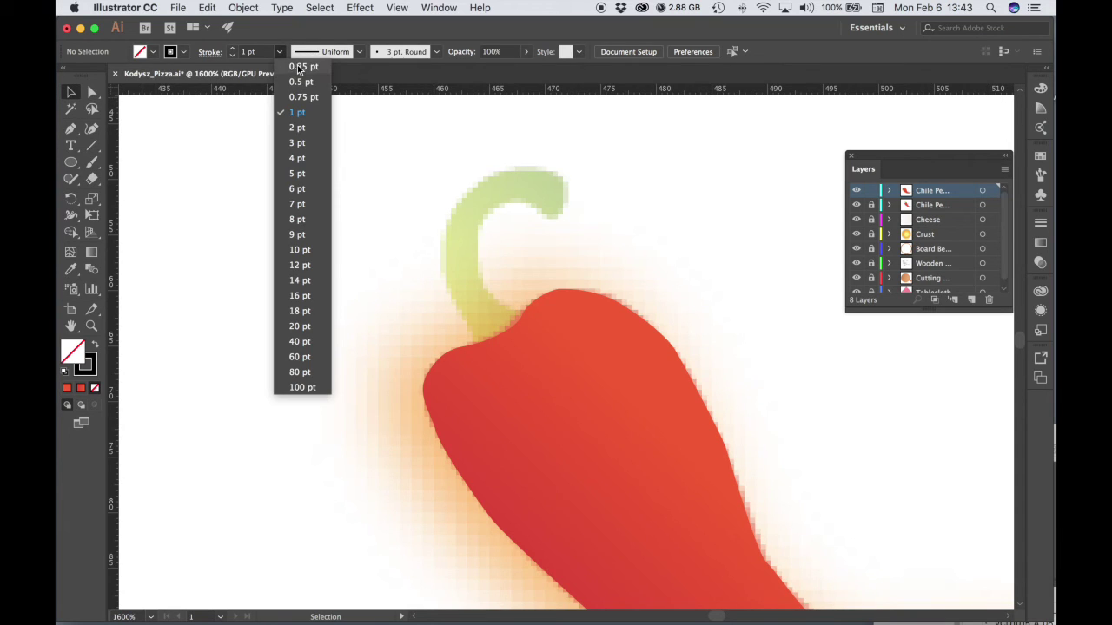
pyautogui.click(299, 67)
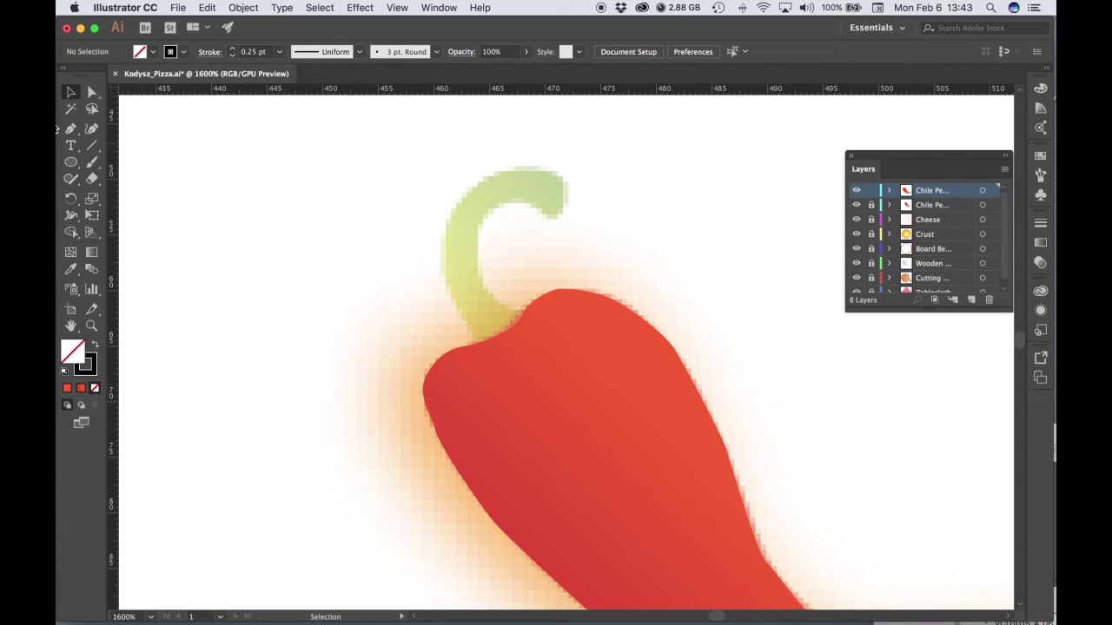
pyautogui.click(70, 128)
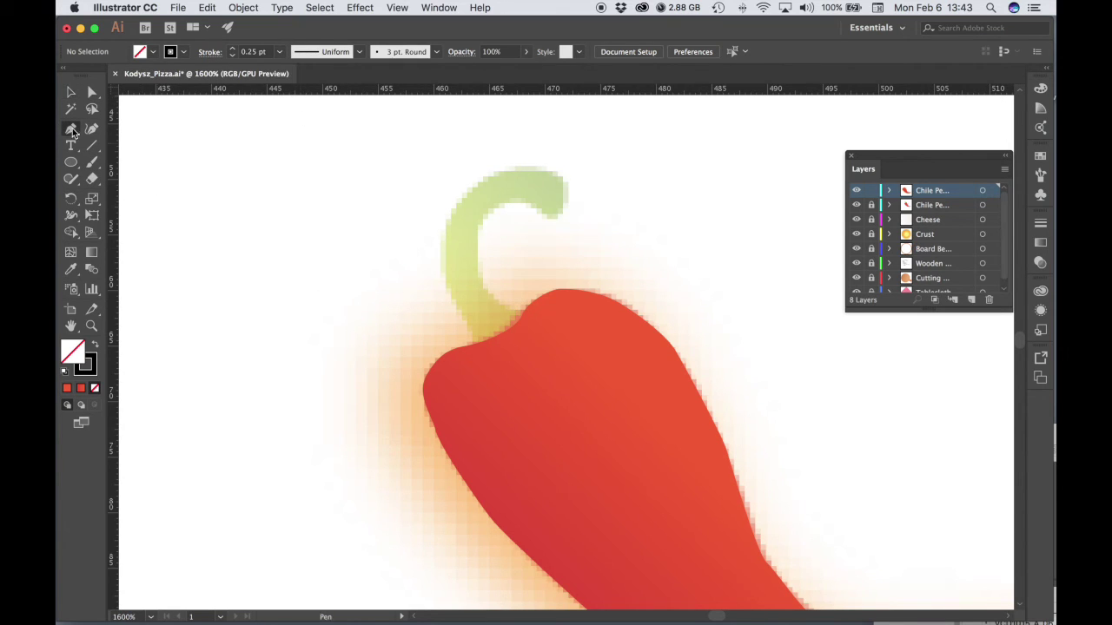
# Trace the curled green stem with a closed Pen path dipping into the pepper top.
pyautogui.click(474, 376)
pyautogui.click(473, 339)
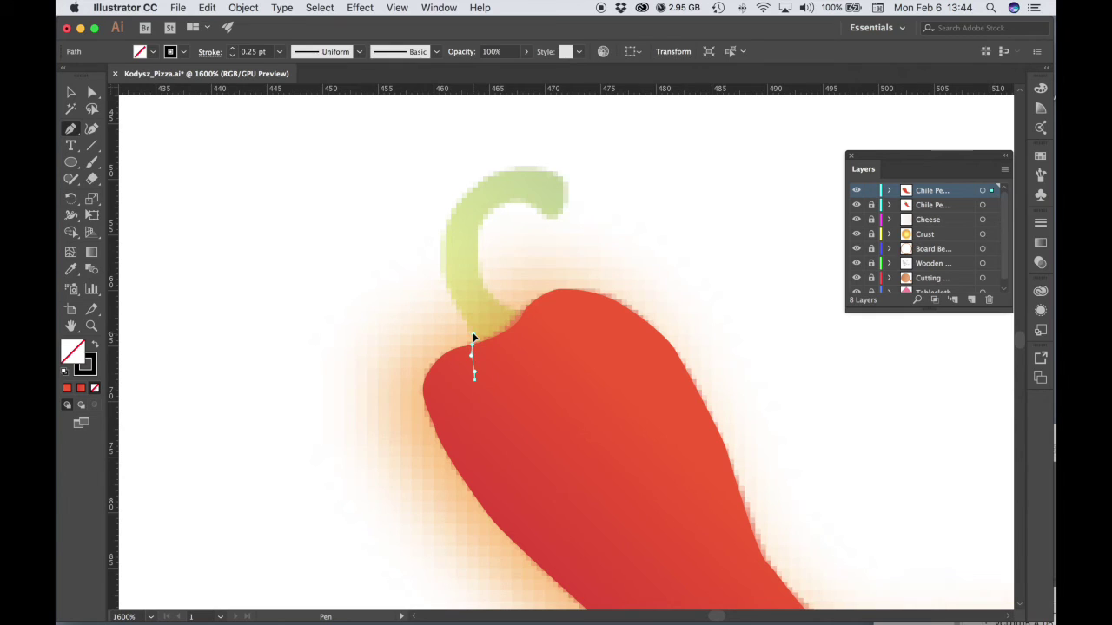
pyautogui.moveTo(472, 338); pyautogui.dragTo(580, 318)
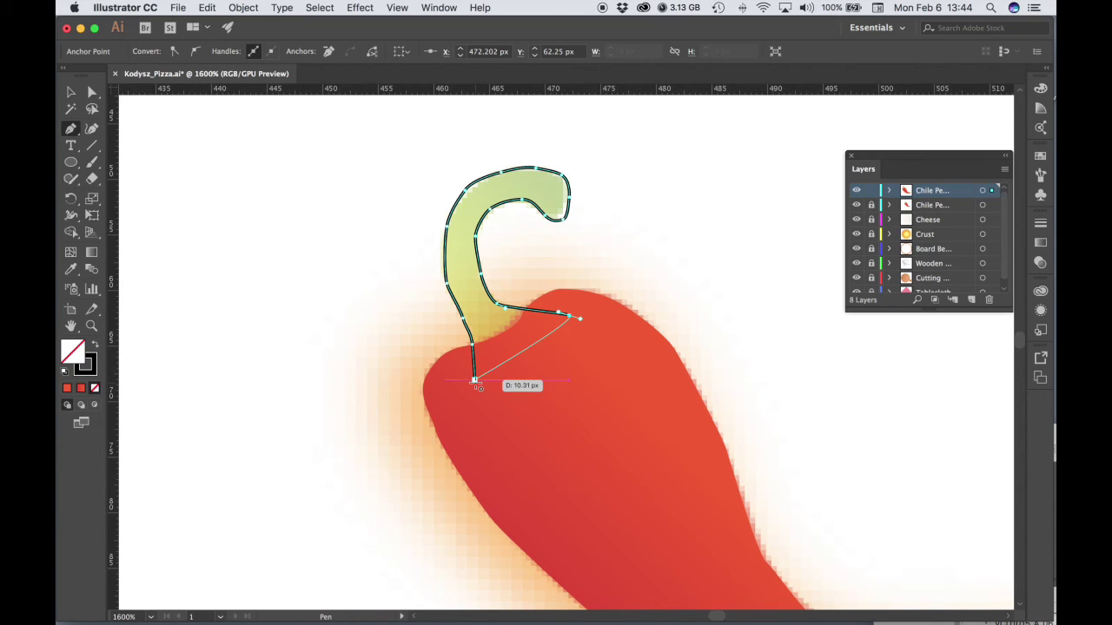
pyautogui.click(475, 381)
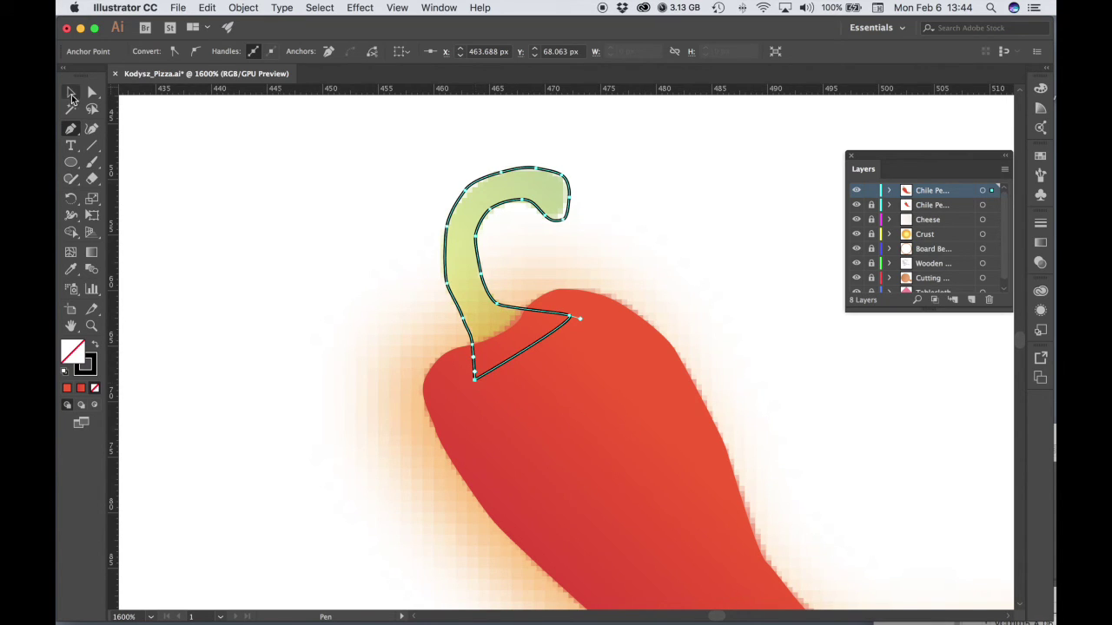
pyautogui.click(72, 93)
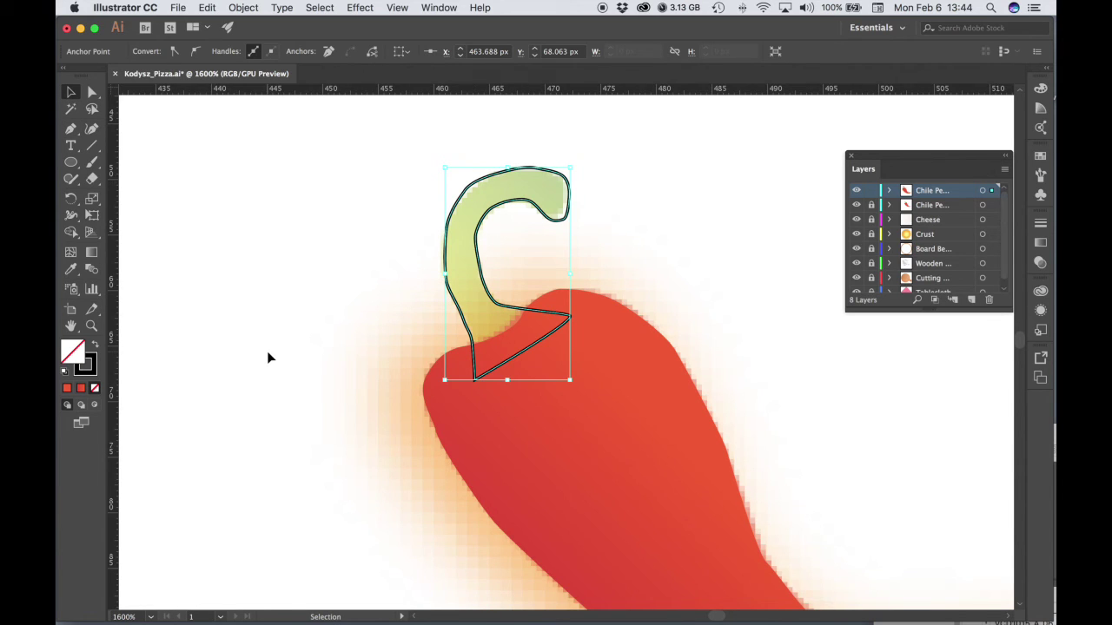
pyautogui.click(94, 372)
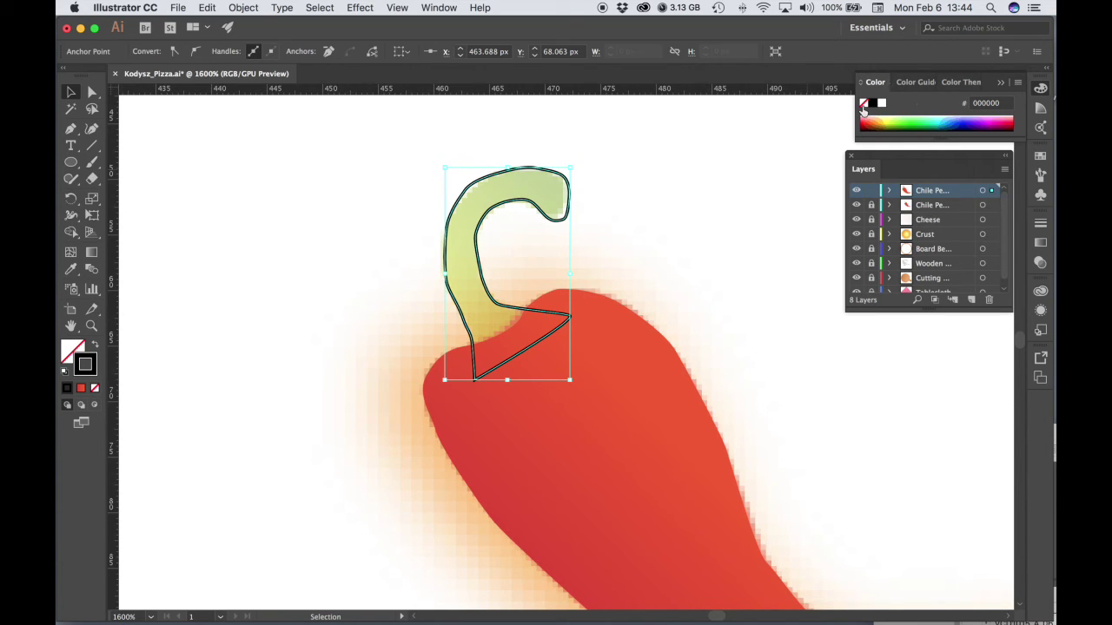
# Remove the stem's black stroke and give it a linear gradient fill.
pyautogui.click(863, 105)
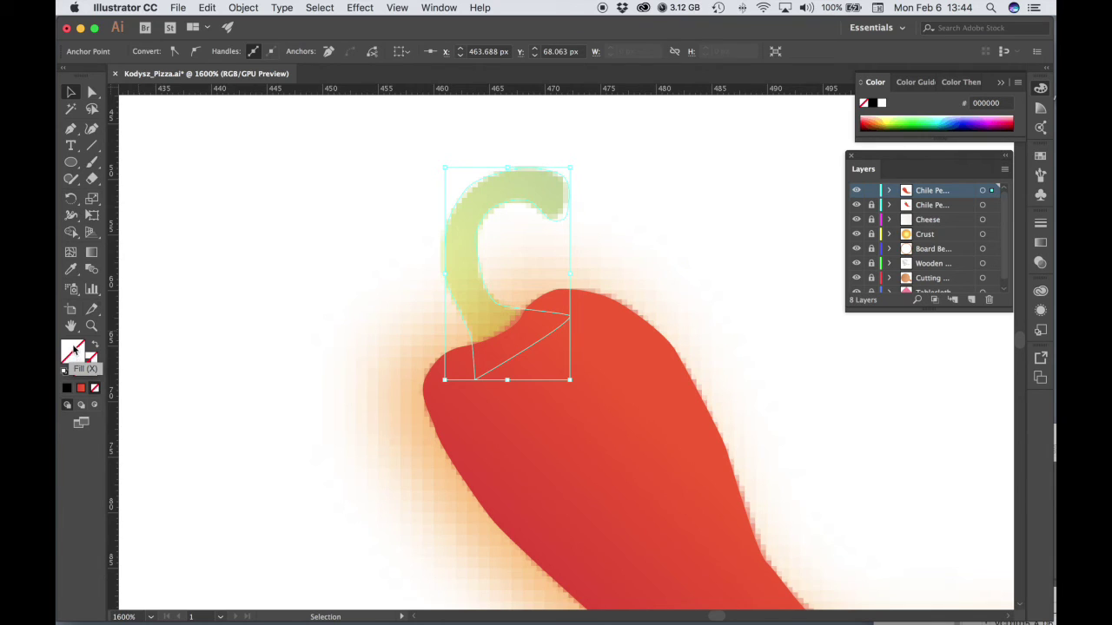
pyautogui.doubleClick(90, 252)
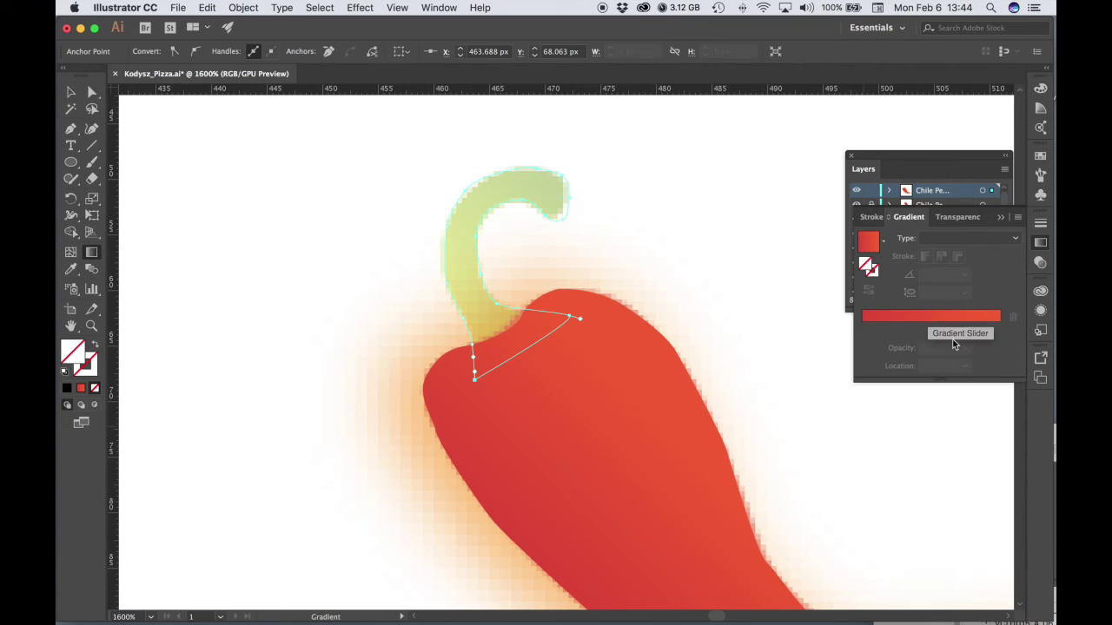
pyautogui.click(1018, 244)
pyautogui.click(974, 252)
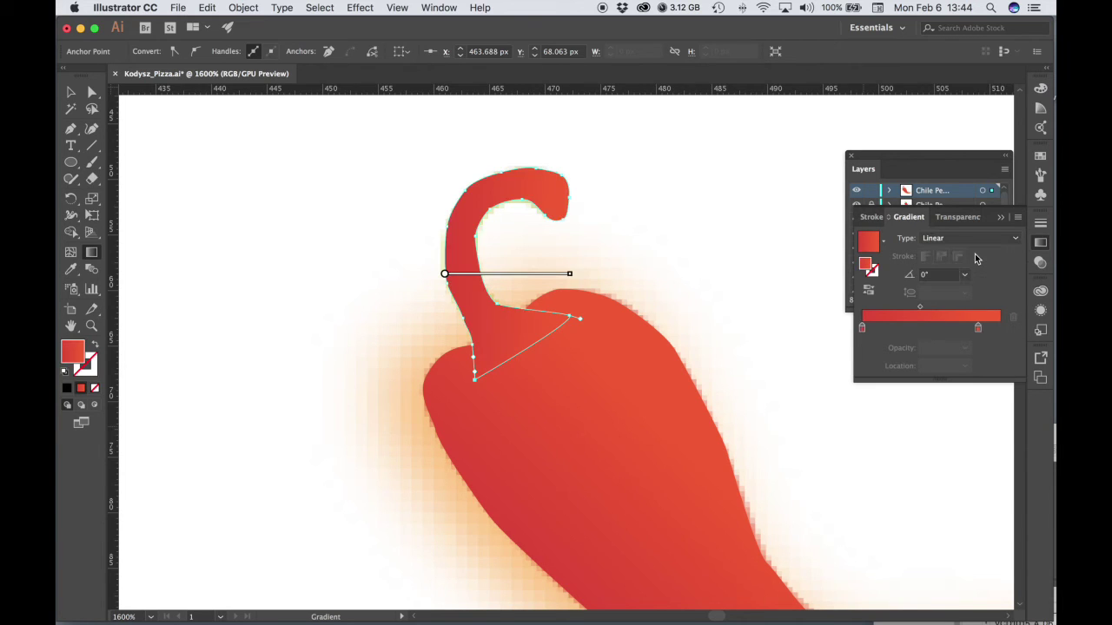
# Set the stem gradient's start stop to hex d6df23 and end stop to 80a32b.
pyautogui.doubleClick(863, 330)
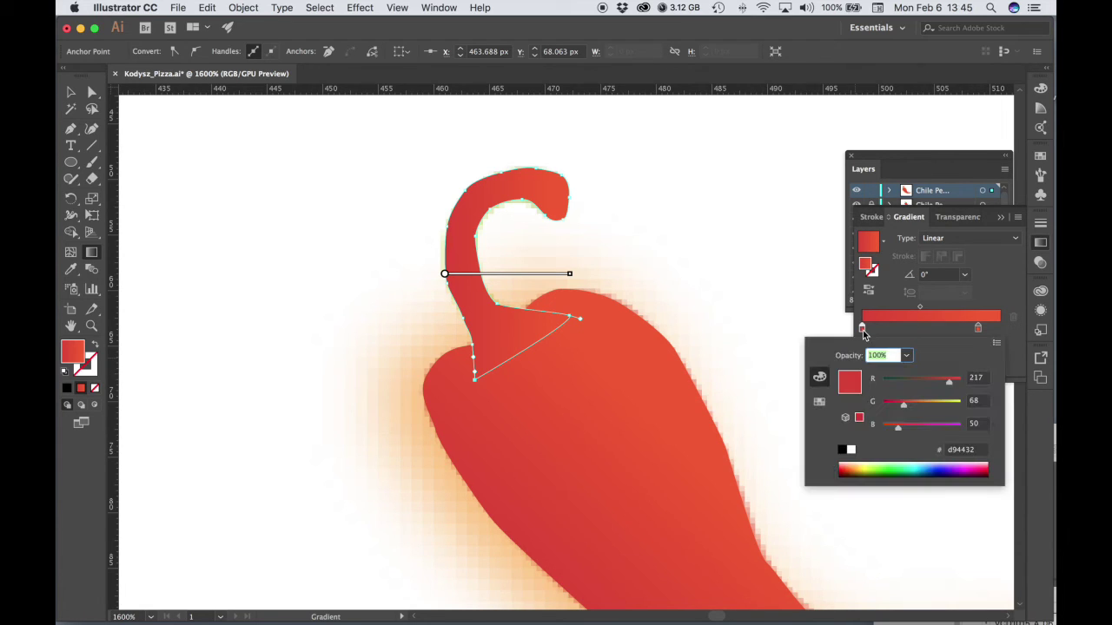
pyautogui.click(998, 344)
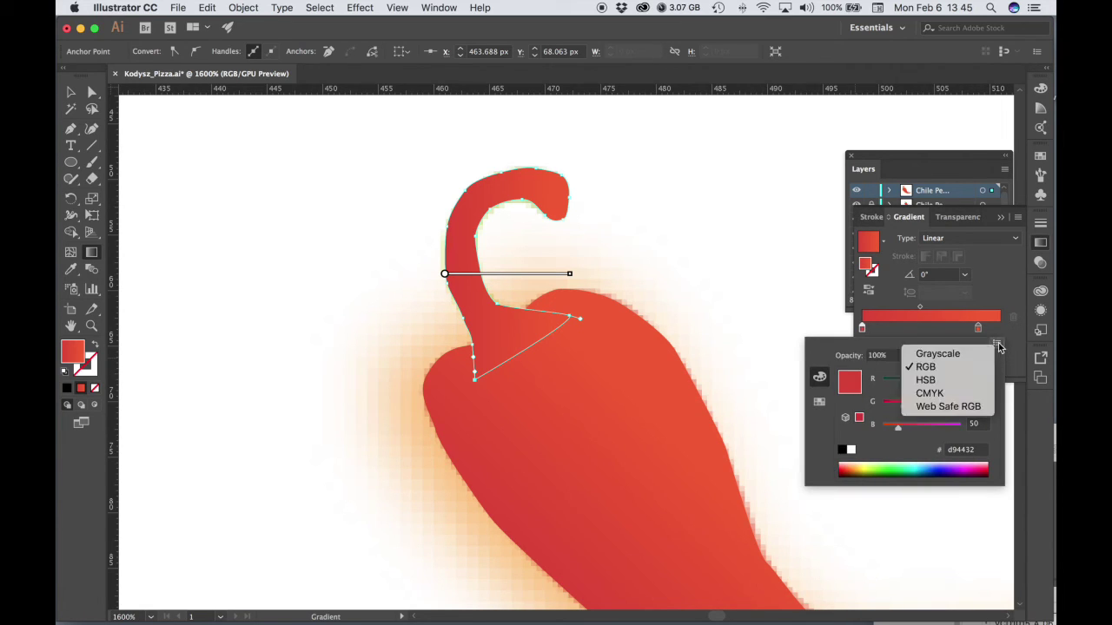
pyautogui.click(945, 408)
pyautogui.click(979, 452)
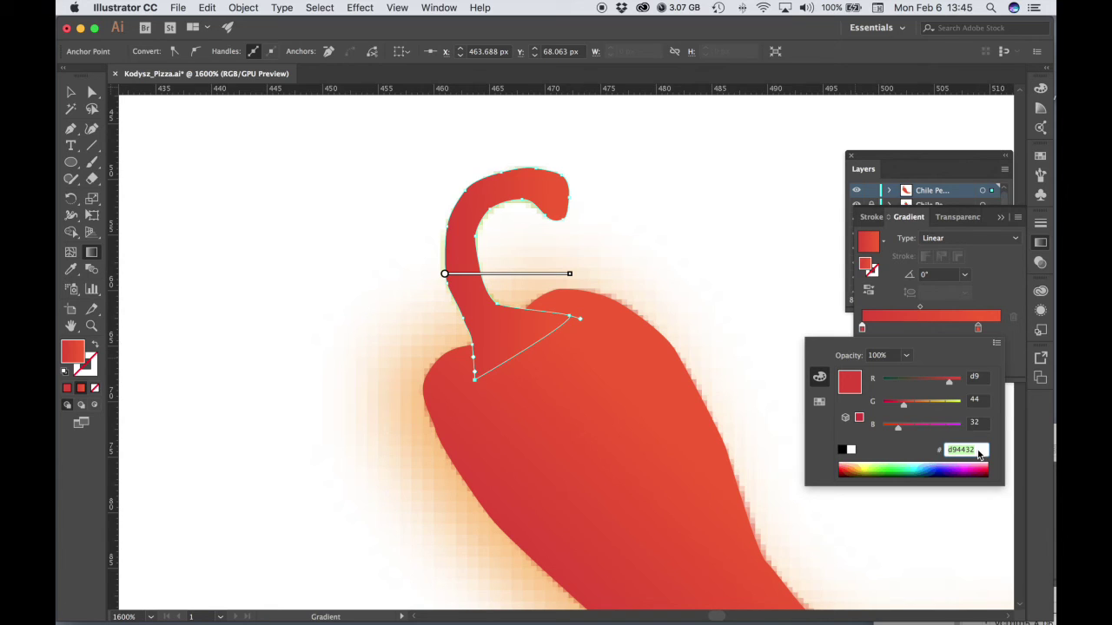
pyautogui.write('d6df23')
pyautogui.press('Tab')
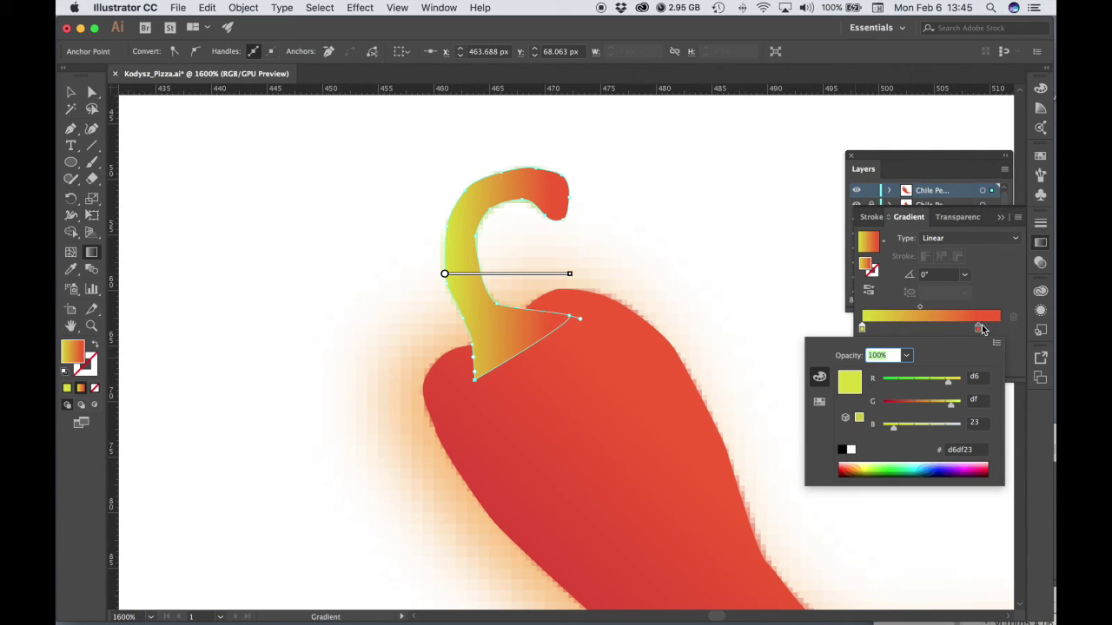
pyautogui.doubleClick(980, 327)
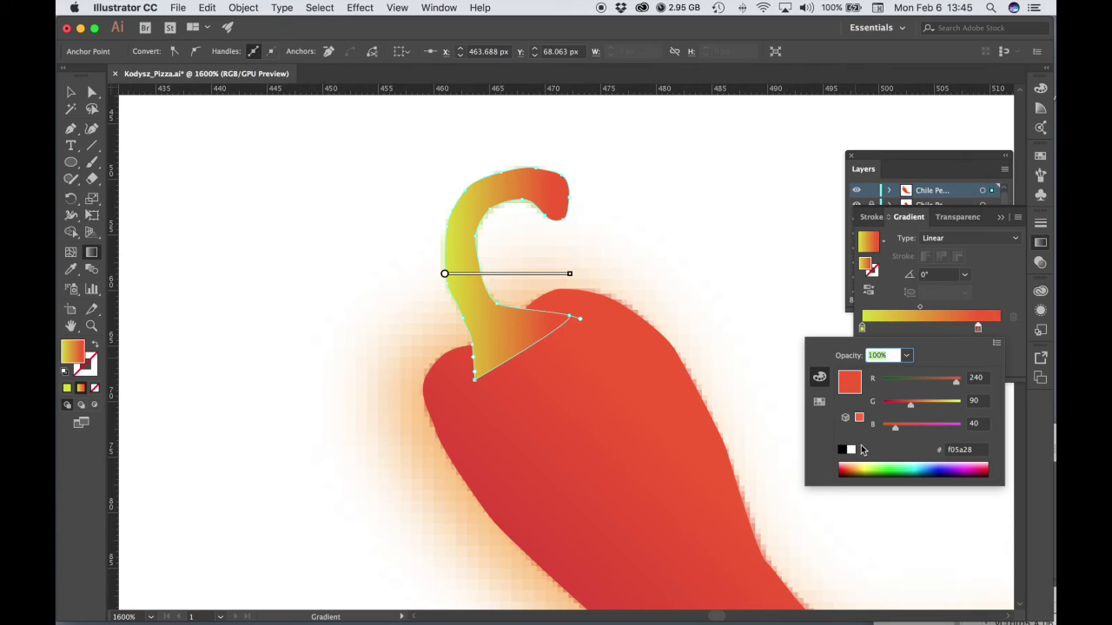
pyautogui.click(960, 450)
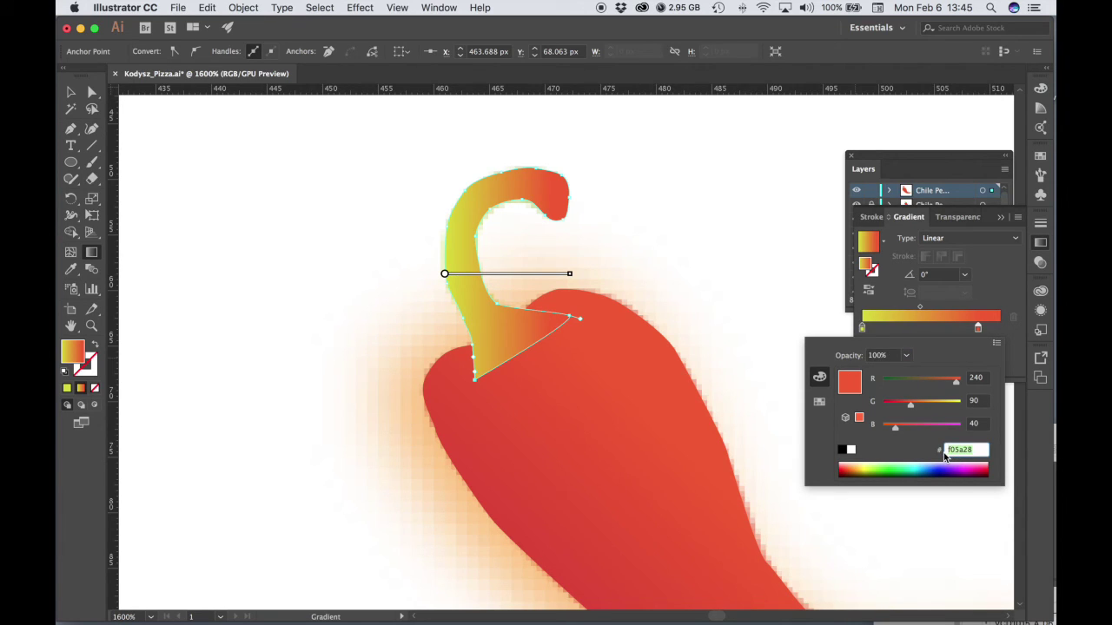
pyautogui.write('80a32b')
pyautogui.press('Return')
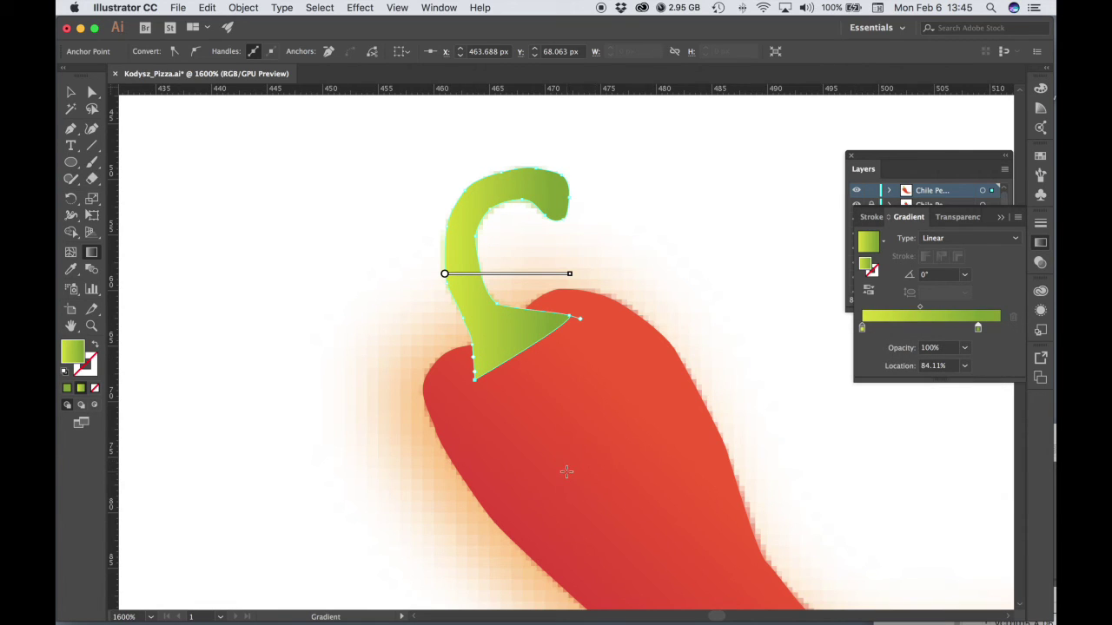
# Set the gradient angle to 45° and drag the green end stop further along.
pyautogui.click(938, 279)
pyautogui.write('45')
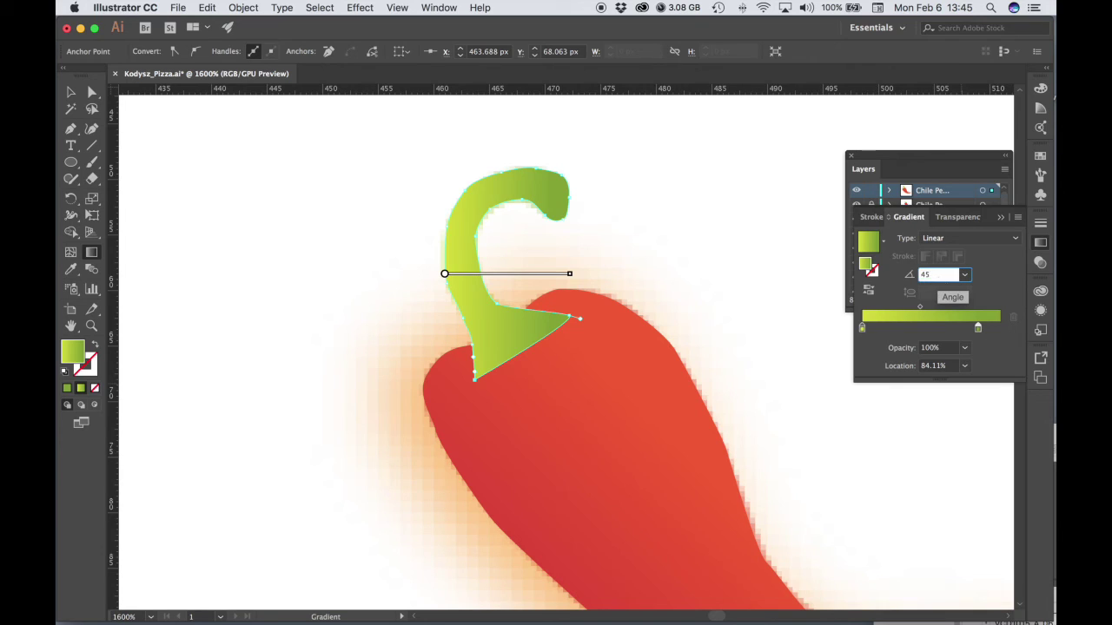
pyautogui.press('Tab')
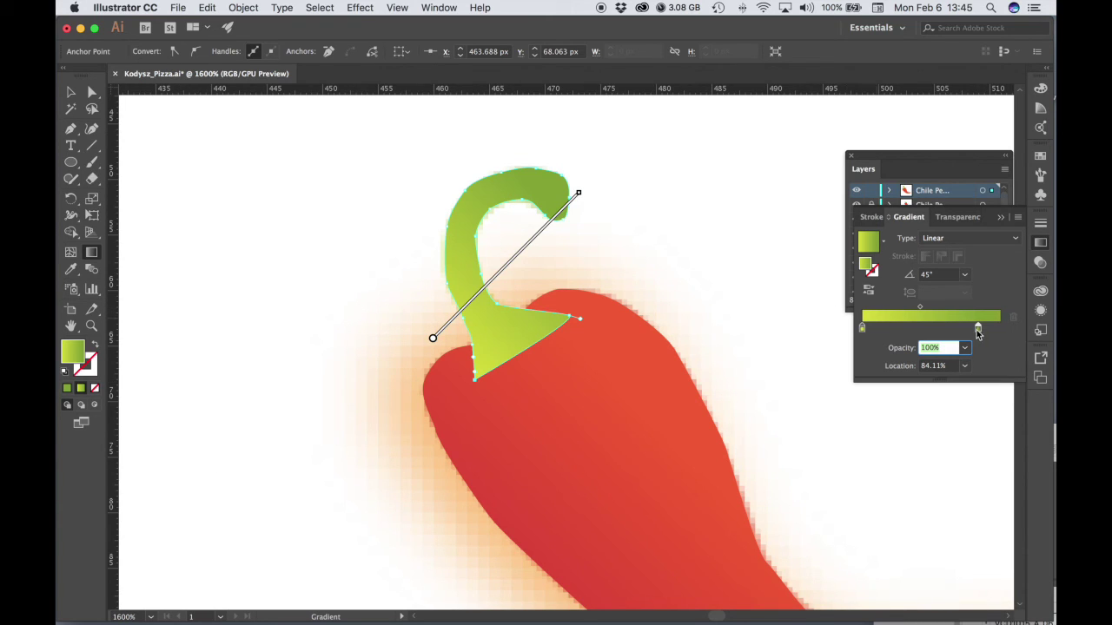
pyautogui.moveTo(977, 331); pyautogui.dragTo(1004, 339)
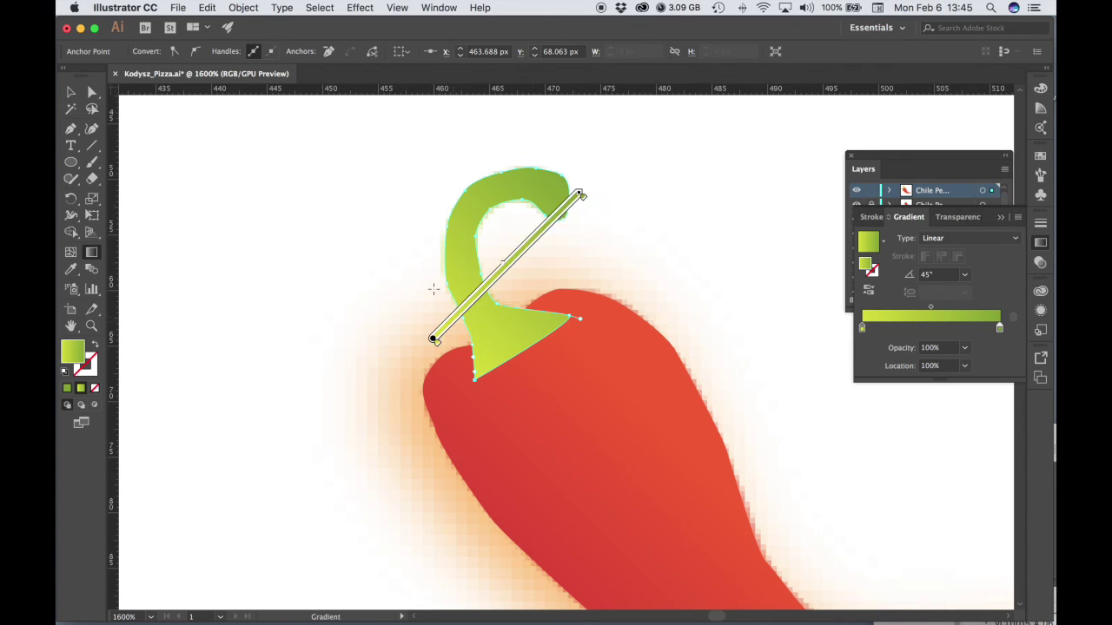
pyautogui.click(70, 92)
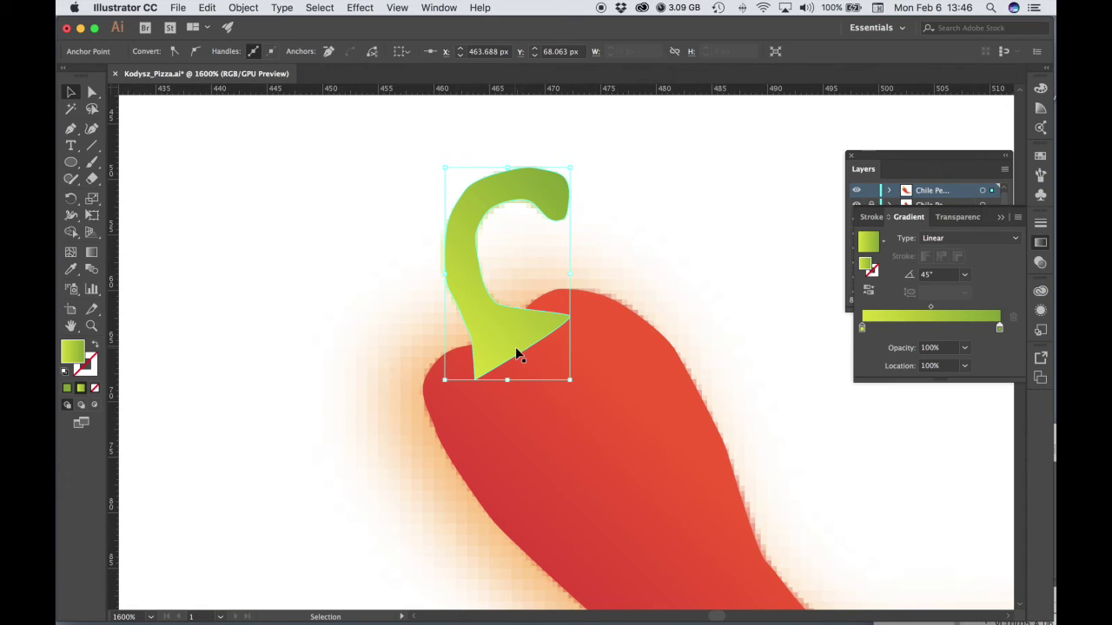
# Use Arrange > Bring to Front on the red pepper body so it covers the stem's base.
pyautogui.click(609, 330)
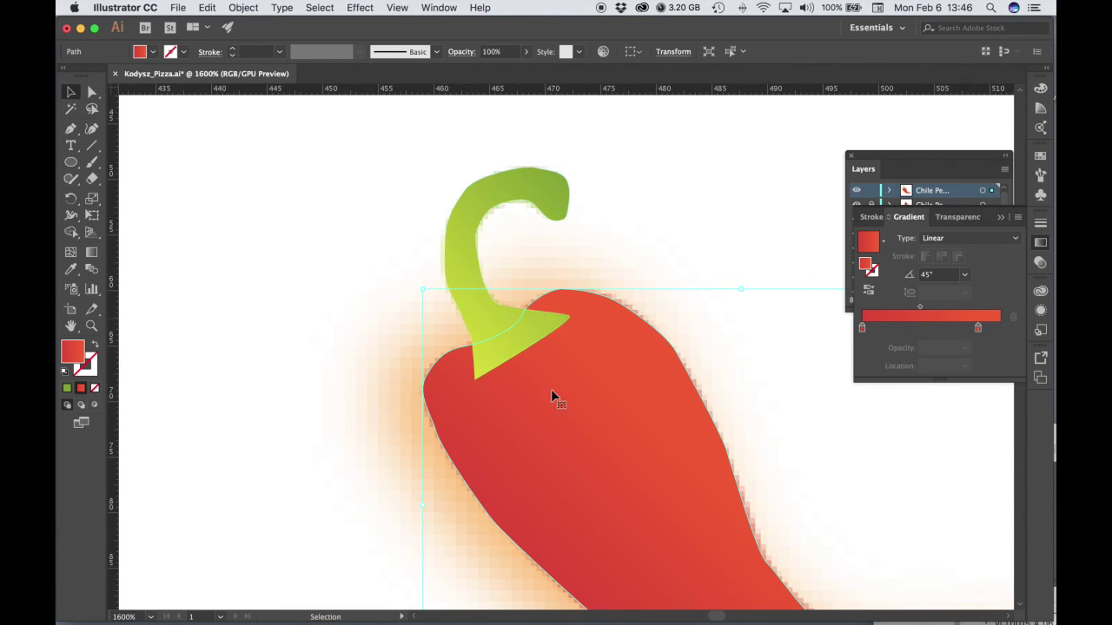
pyautogui.rightClick(597, 370)
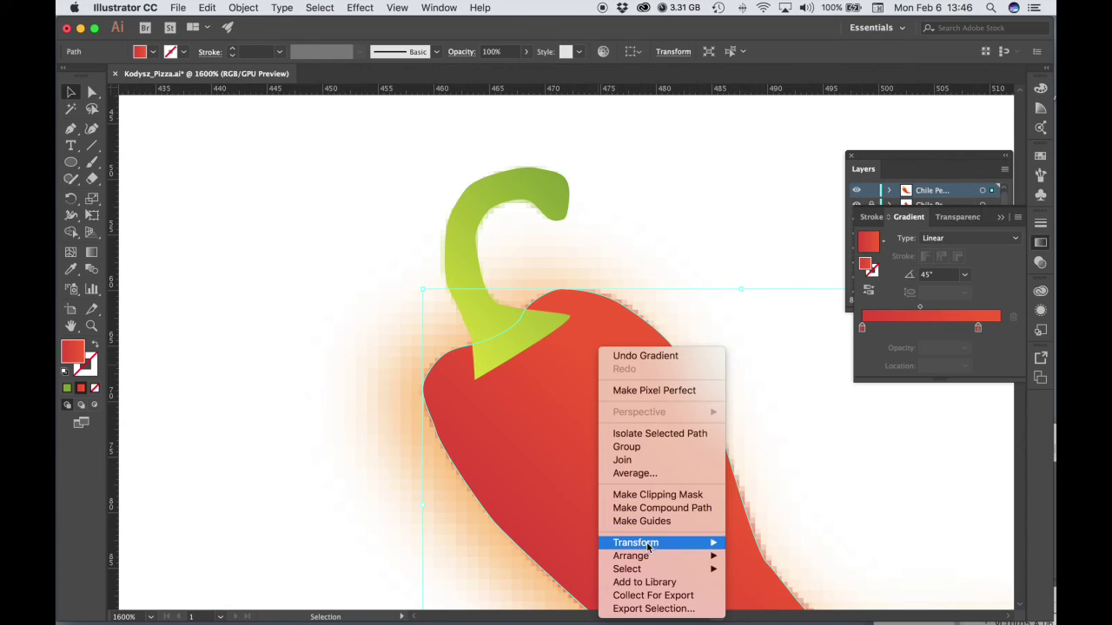
pyautogui.moveTo(652, 556)
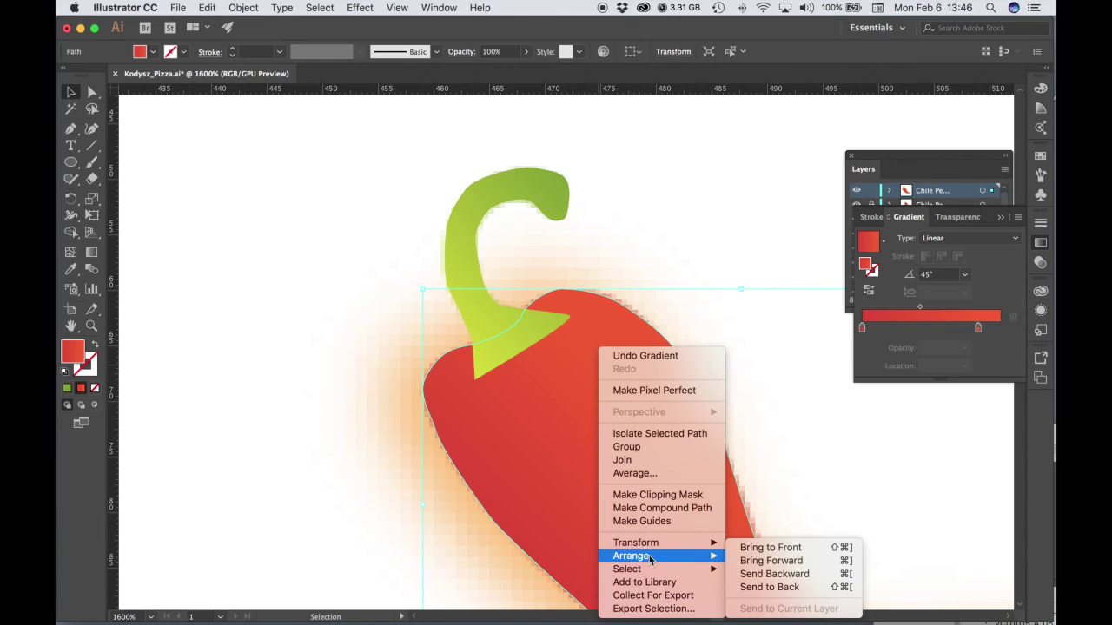
pyautogui.click(769, 560)
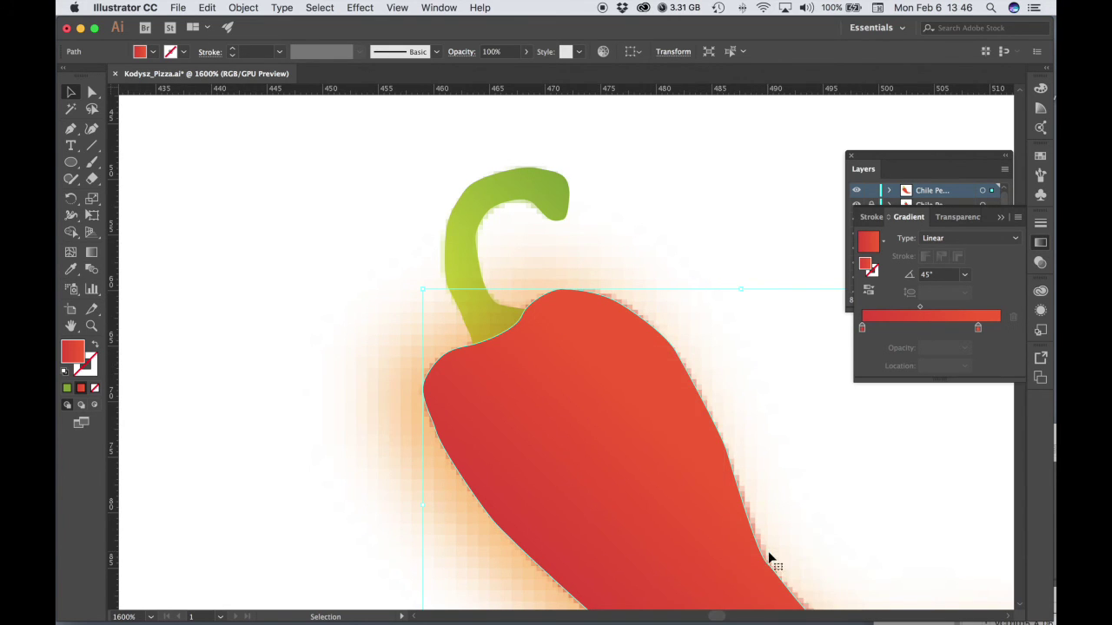
pyautogui.scroll(-1, 616, 397)
pyautogui.press('z')
pyautogui.keyDown('alt'); pyautogui.click(615, 398); pyautogui.keyUp('alt')
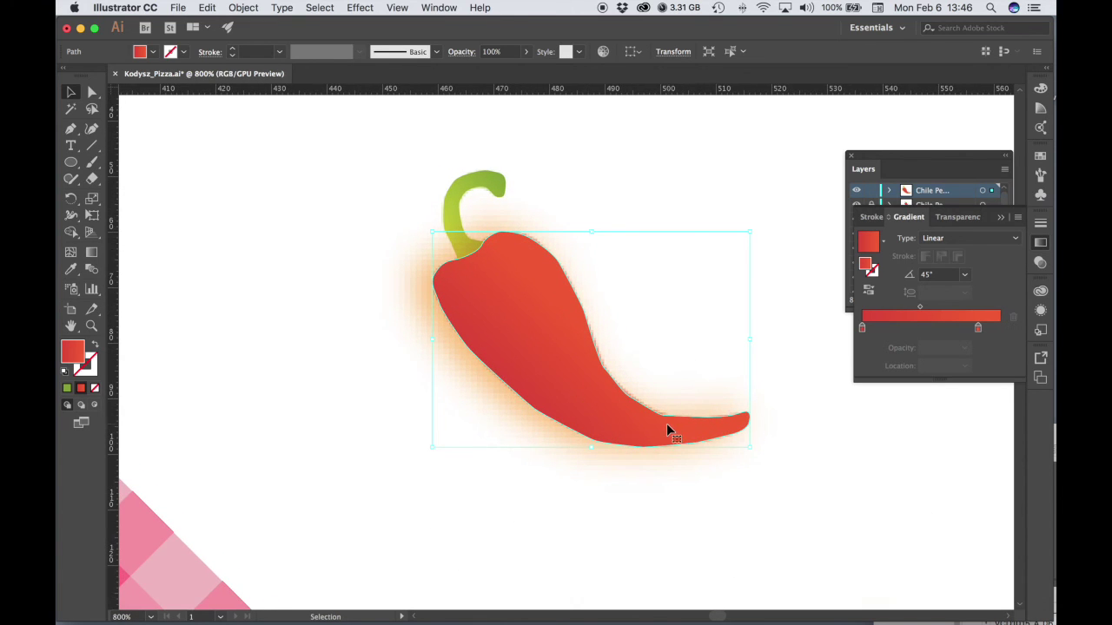
# Centre the pepper in view and clear the selection.
pyautogui.scroll(1, 559, 390)
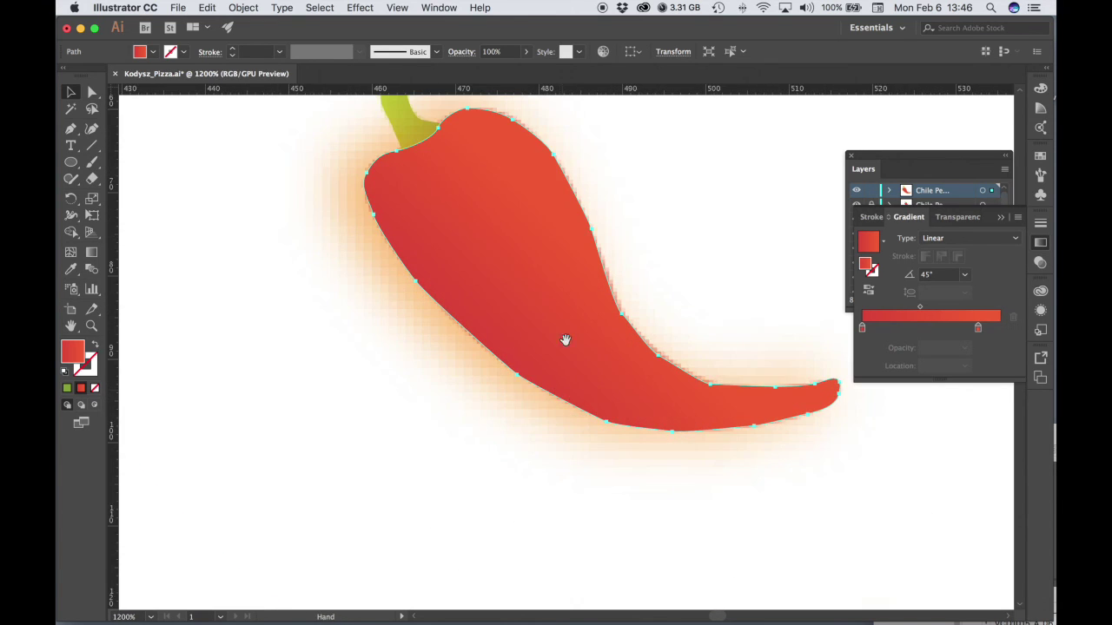
pyautogui.moveTo(539, 361); pyautogui.dragTo(542, 426)
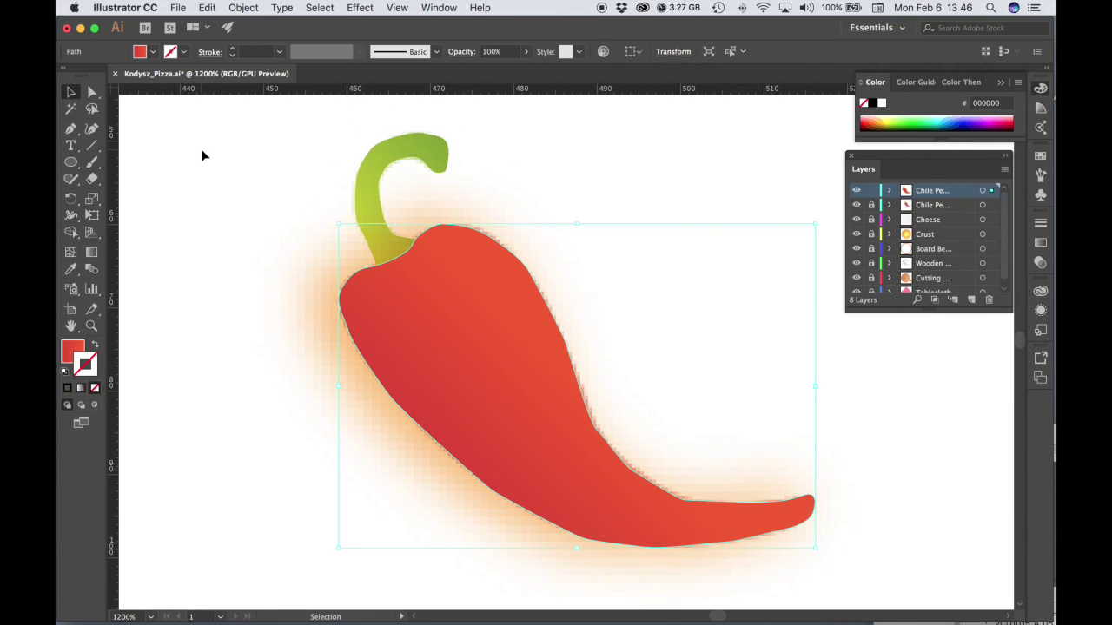
pyautogui.click(259, 240)
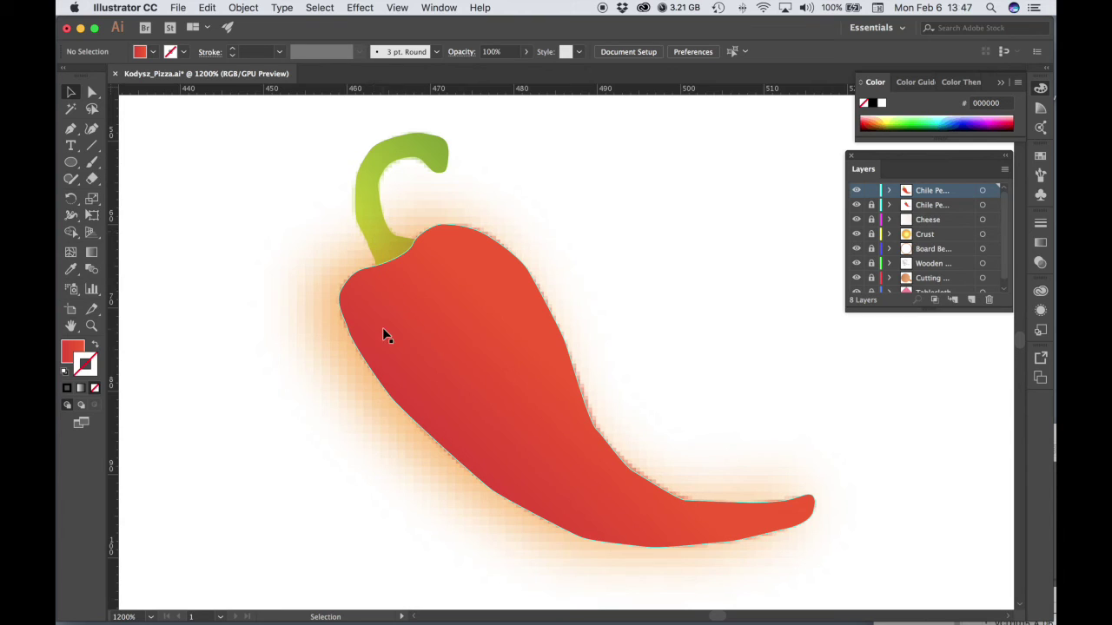
pyautogui.click(358, 344)
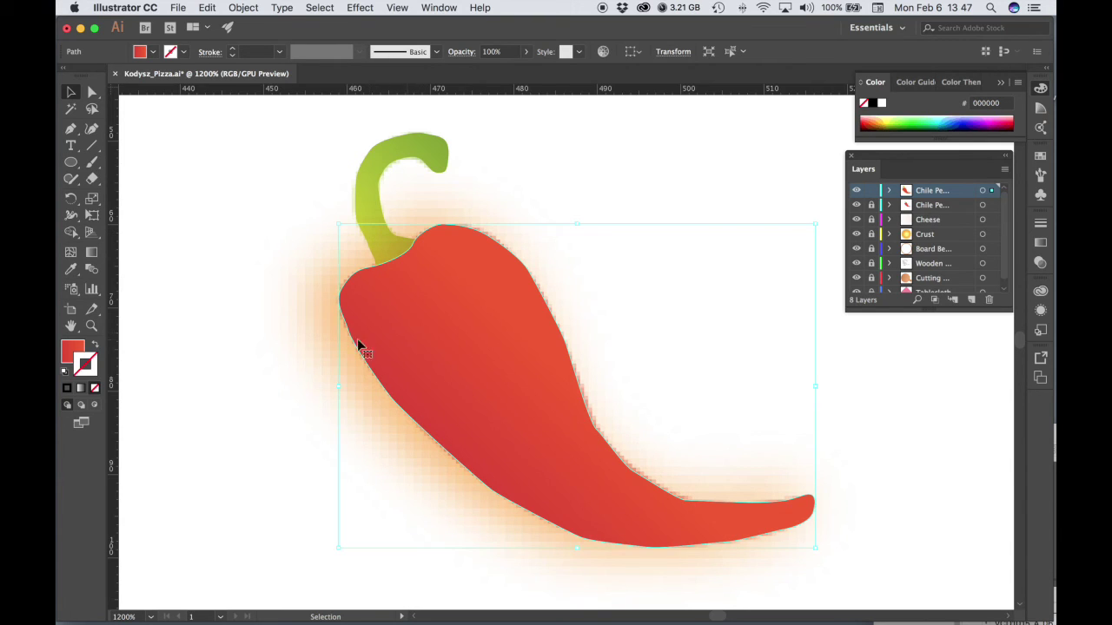
pyautogui.click(206, 200)
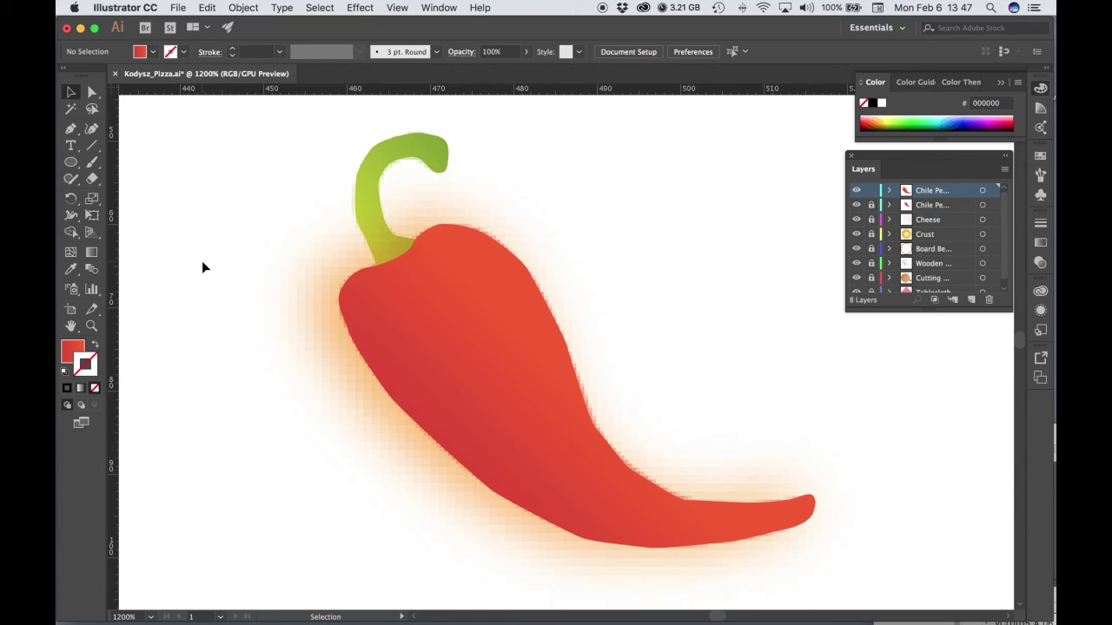
# Set the drawing style to black stroke, no fill and 0.25 pt stroke weight.
pyautogui.click(182, 53)
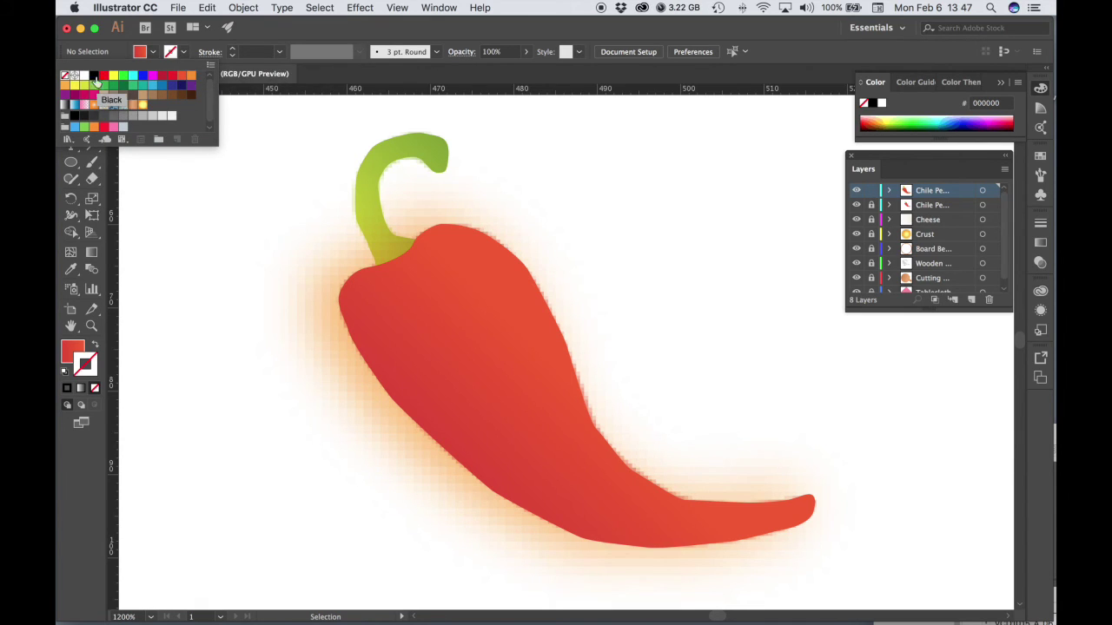
pyautogui.click(94, 76)
pyautogui.click(152, 53)
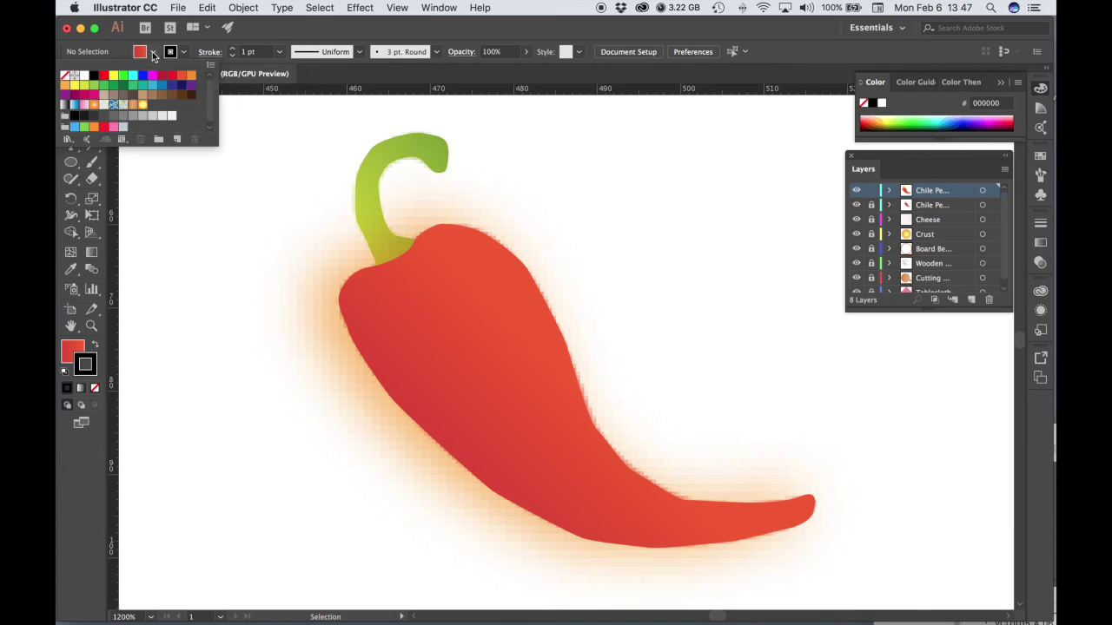
pyautogui.click(66, 76)
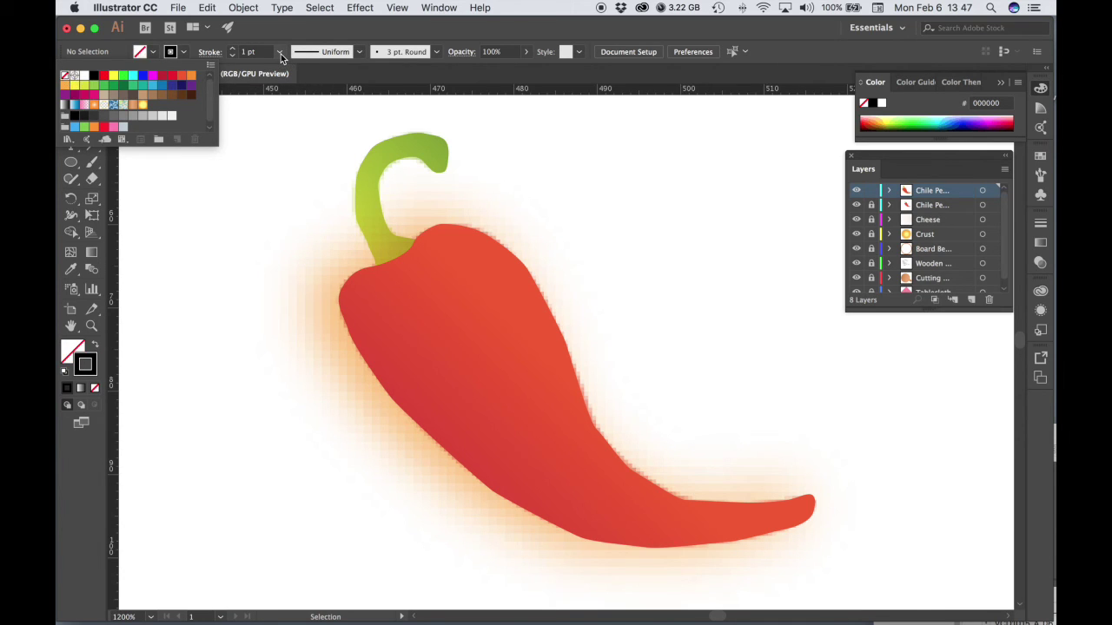
pyautogui.click(281, 54)
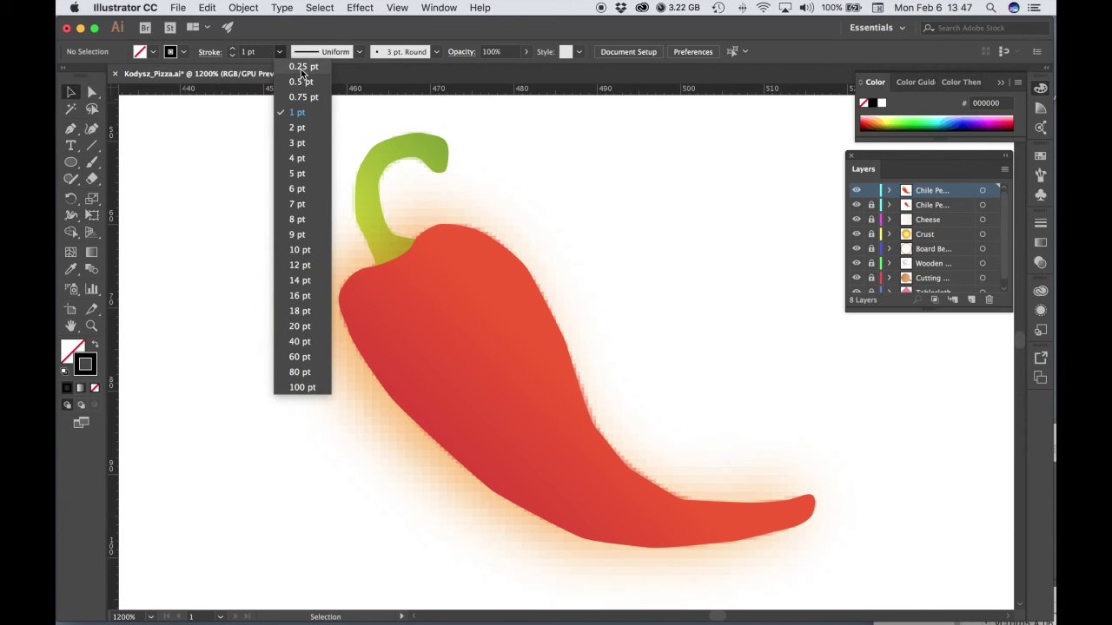
pyautogui.click(302, 69)
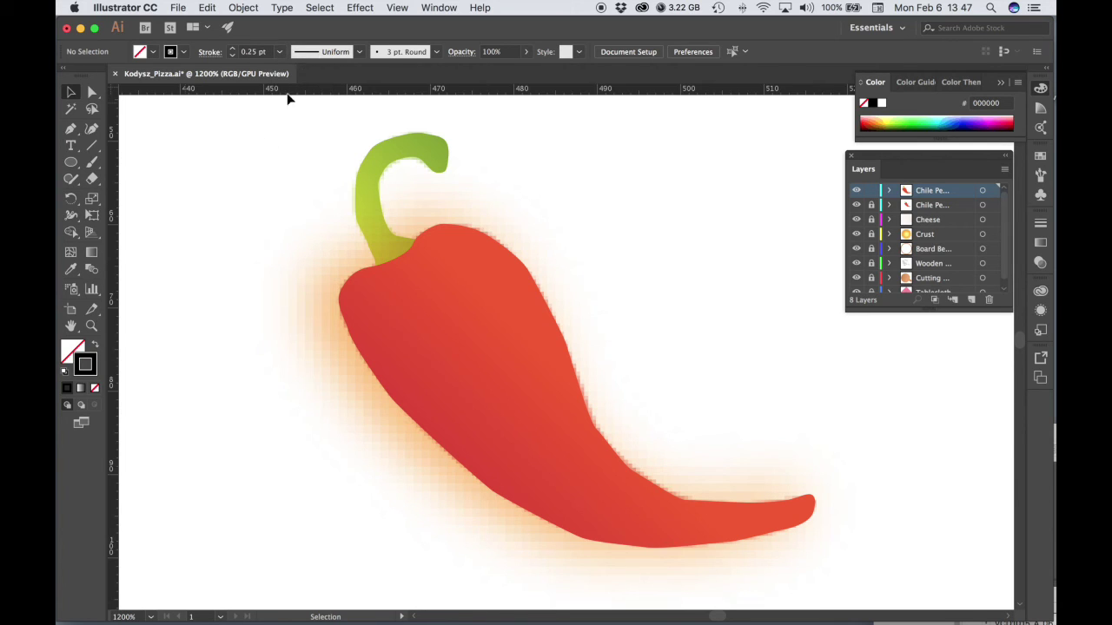
pyautogui.click(71, 129)
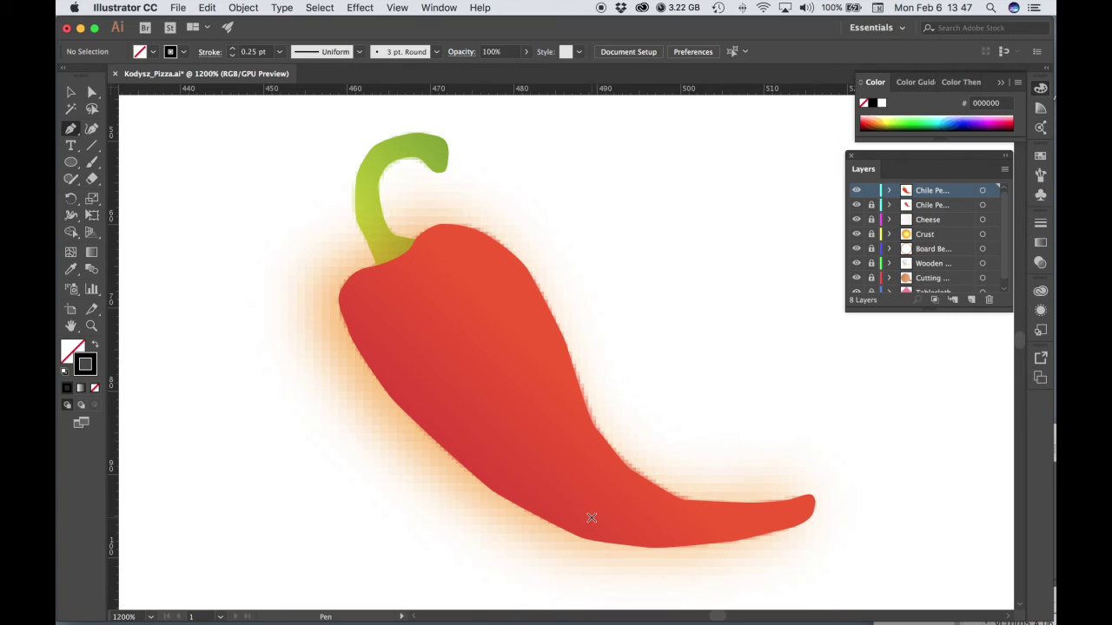
# Draw a curved highlight path with the Pen along the chili's left edge.
pyautogui.moveTo(590, 518); pyautogui.dragTo(560, 502)
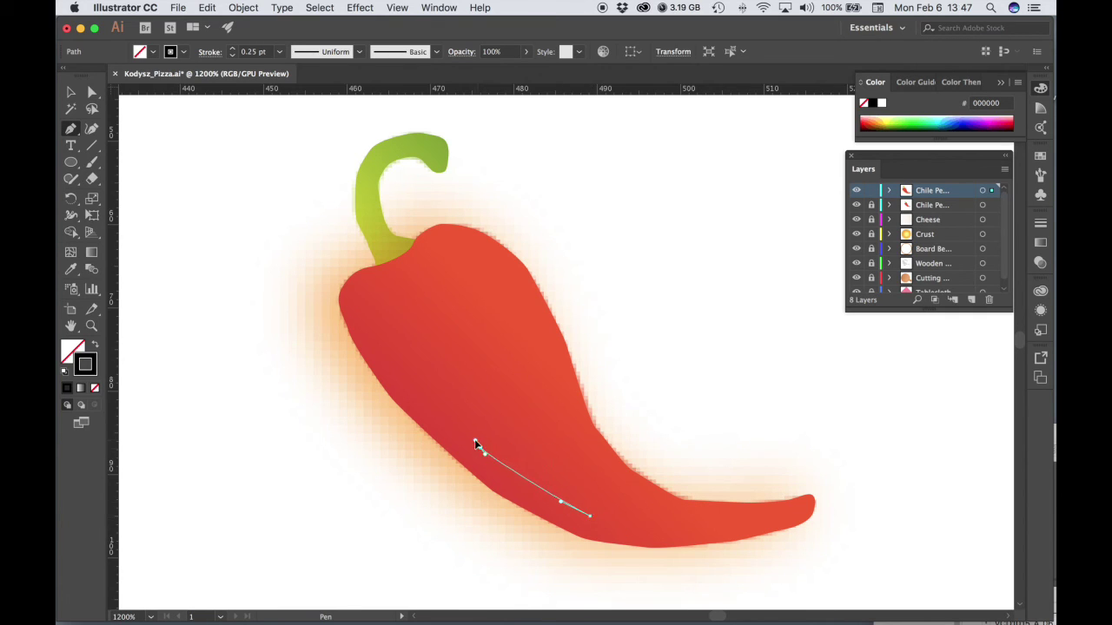
pyautogui.moveTo(475, 444)
pyautogui.mouseDown()
pyautogui.moveTo(393, 352)
pyautogui.moveTo(382, 319)
pyautogui.moveTo(405, 302)
pyautogui.moveTo(403, 330)
pyautogui.moveTo(436, 395)
pyautogui.moveTo(476, 426)
pyautogui.mouseUp()
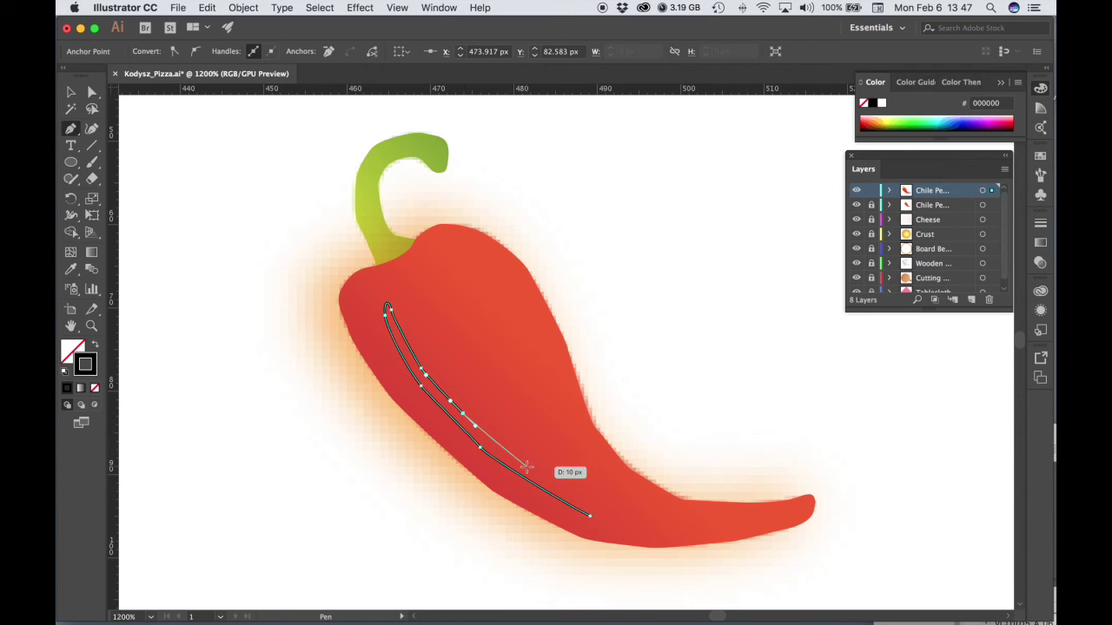
pyautogui.moveTo(527, 467); pyautogui.dragTo(587, 516)
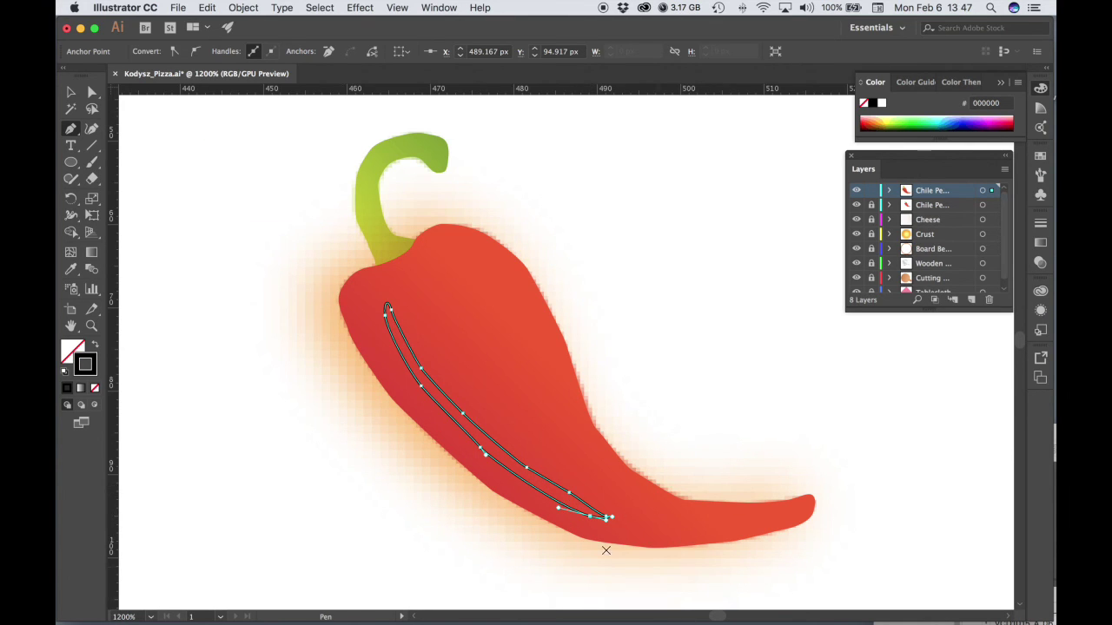
pyautogui.scroll(-3, 595, 522)
pyautogui.scroll(5, 626, 417)
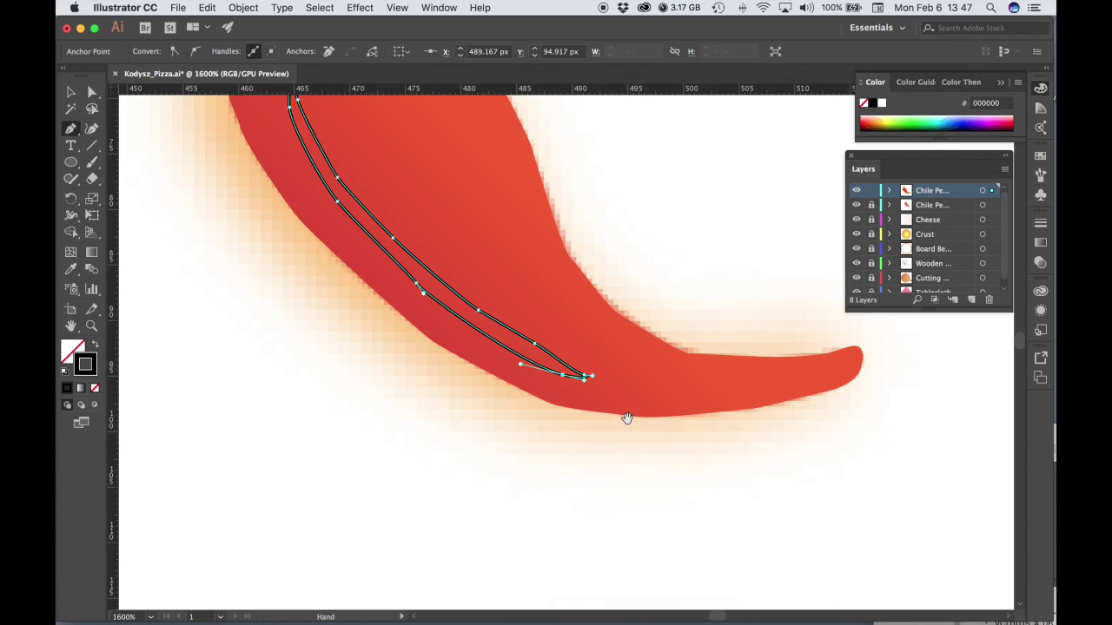
pyautogui.scroll(-2, 626, 417)
pyautogui.moveTo(794, 591); pyautogui.dragTo(666, 532)
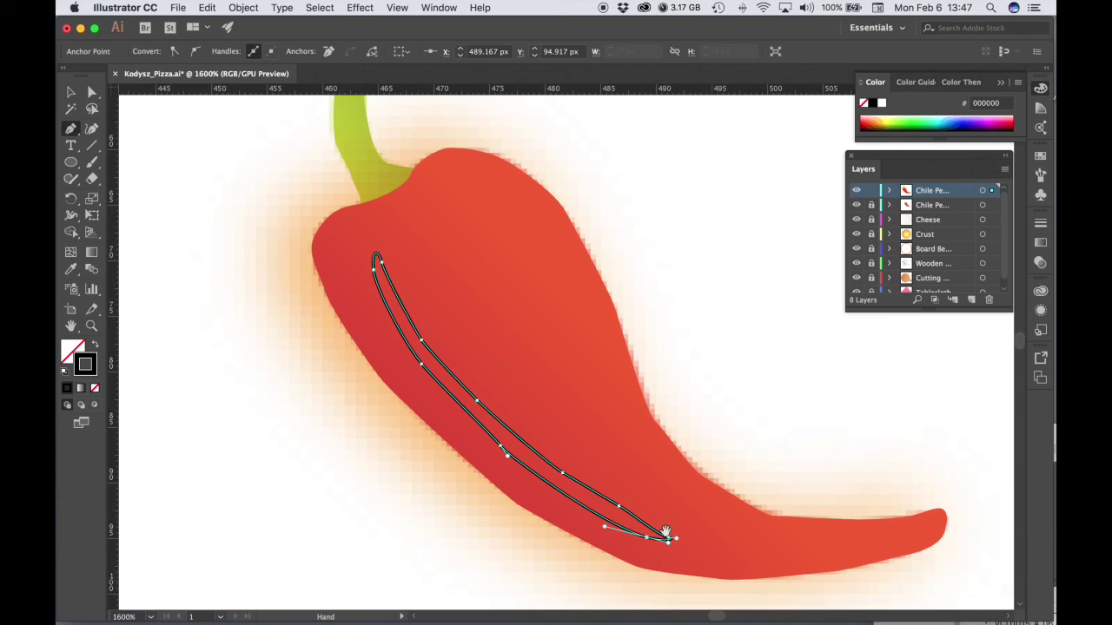
# Give the highlight shape no stroke and a white fill.
pyautogui.click(72, 93)
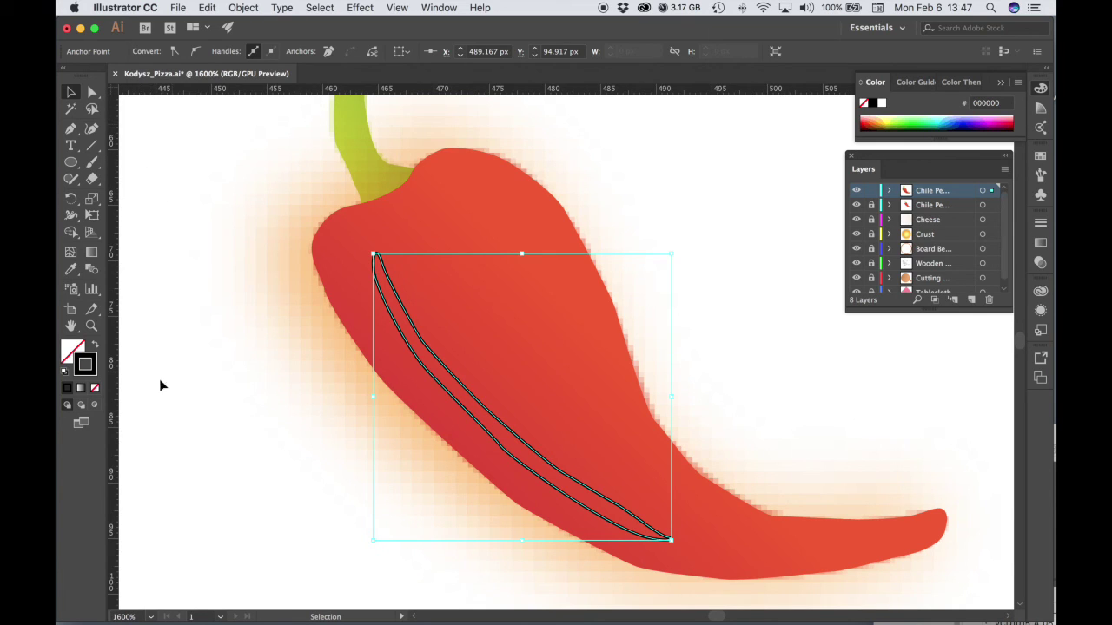
pyautogui.click(96, 390)
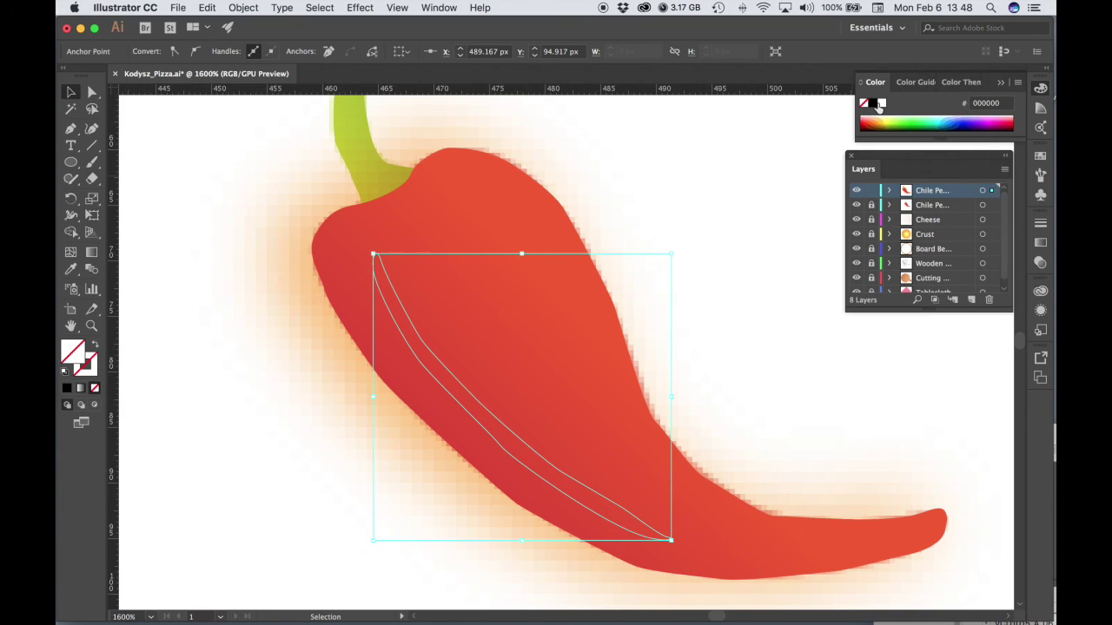
pyautogui.click(881, 104)
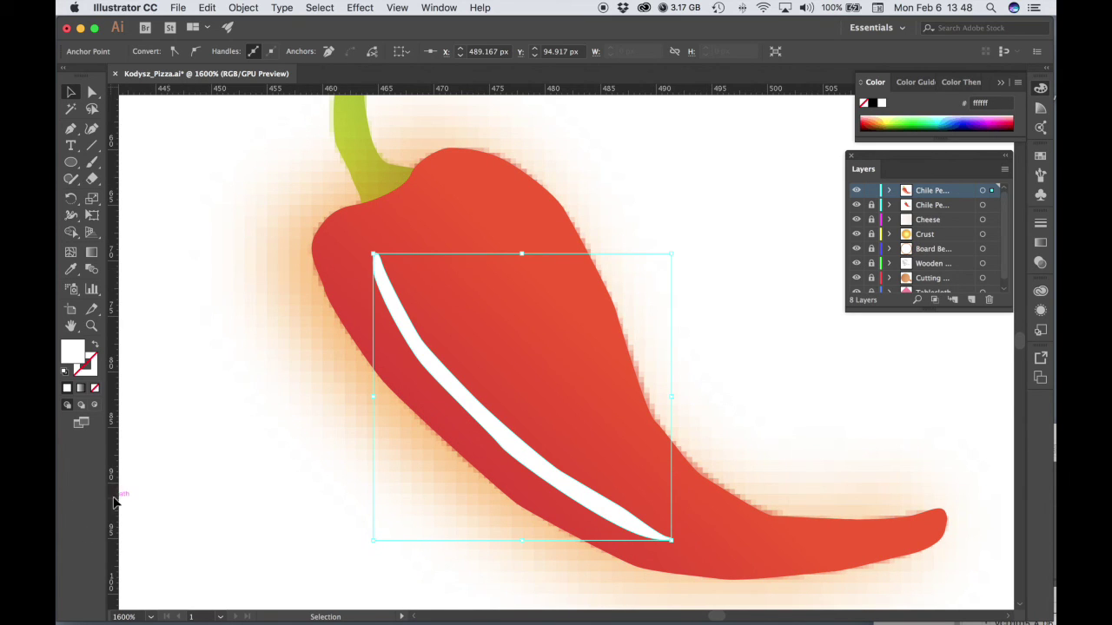
pyautogui.click(360, 7)
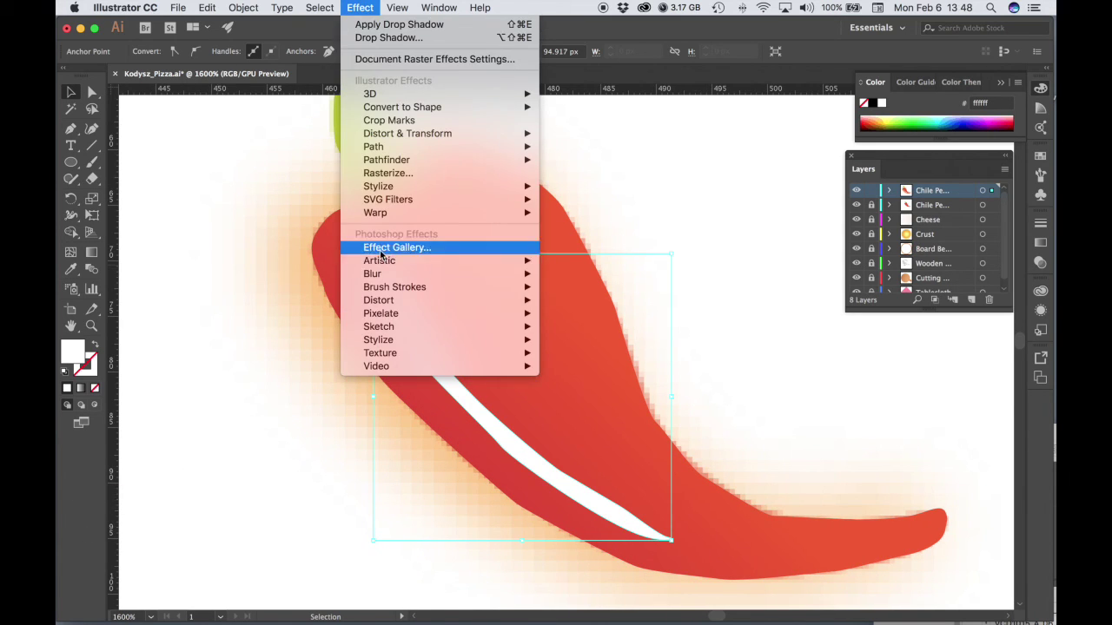
# Apply a Gaussian Blur with a radius of about 1.9 pixels to the highlight.
pyautogui.moveTo(379, 275)
pyautogui.click(574, 275)
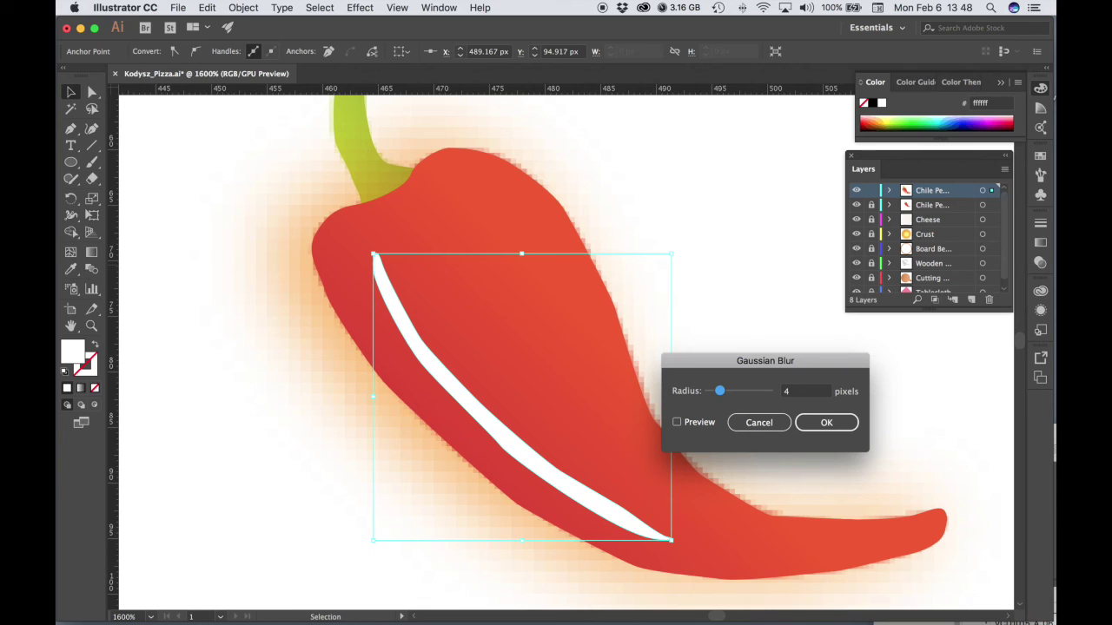
pyautogui.click(677, 422)
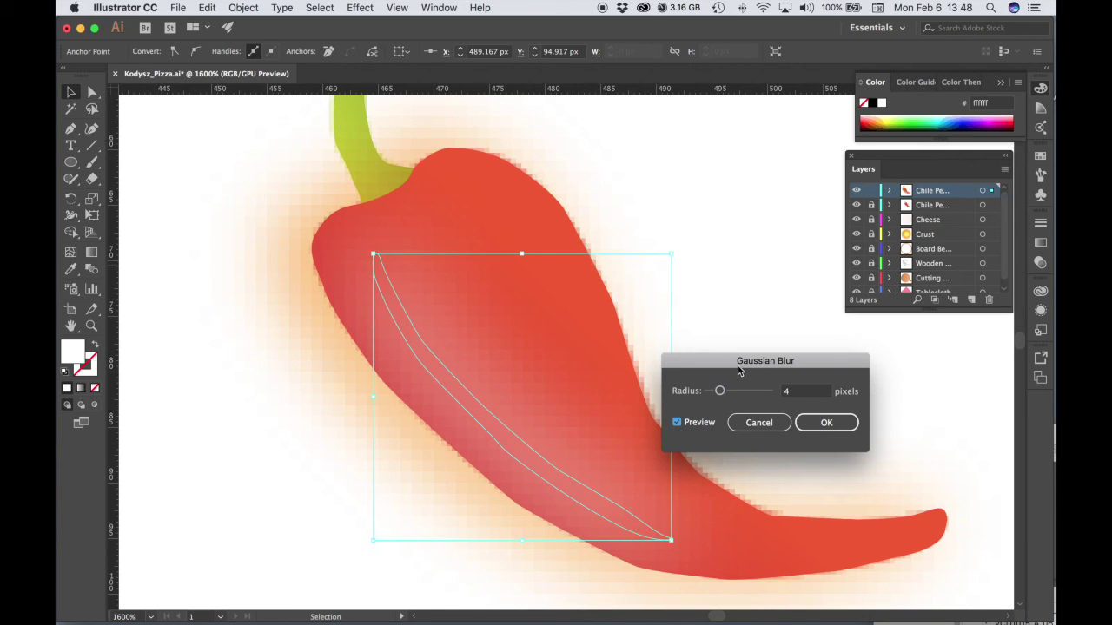
pyautogui.moveTo(739, 371); pyautogui.dragTo(798, 362)
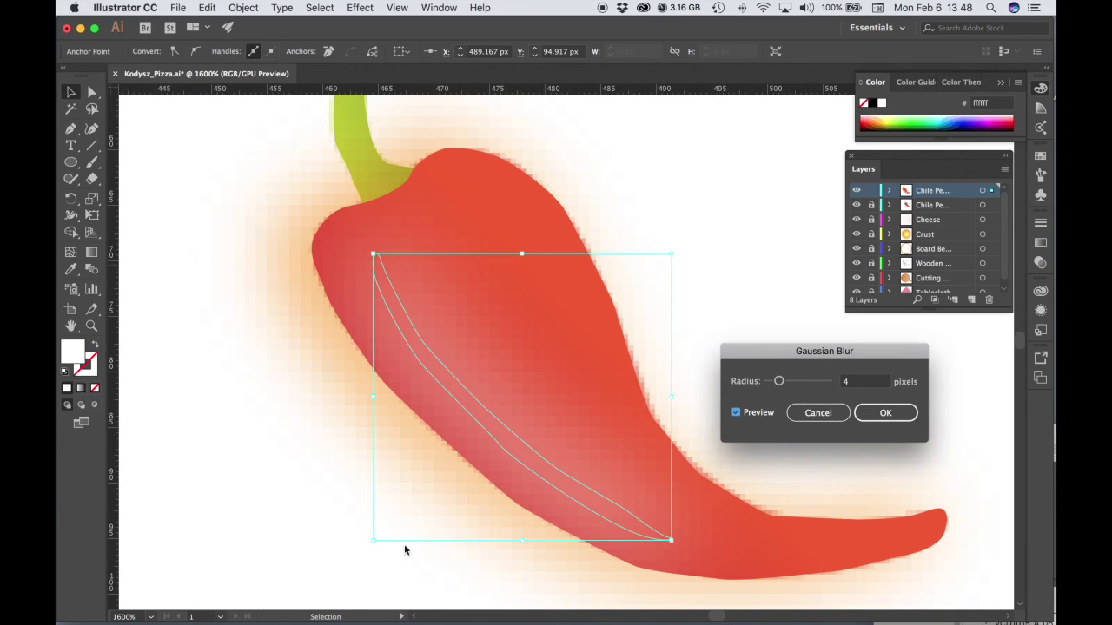
pyautogui.click(845, 383)
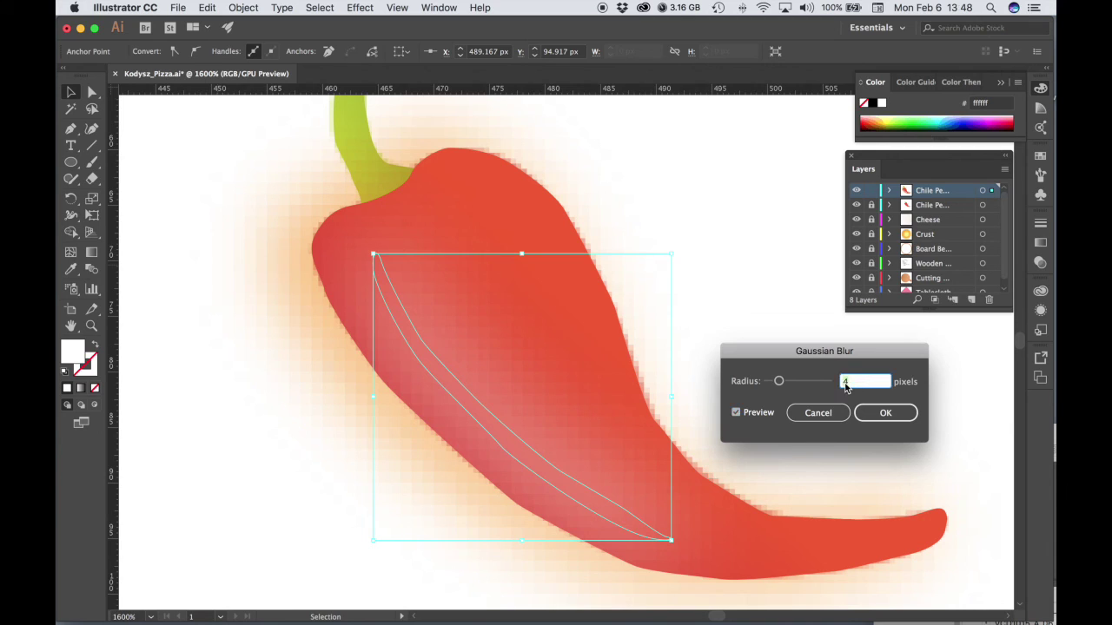
pyautogui.write('5.3')
pyautogui.press('Tab')
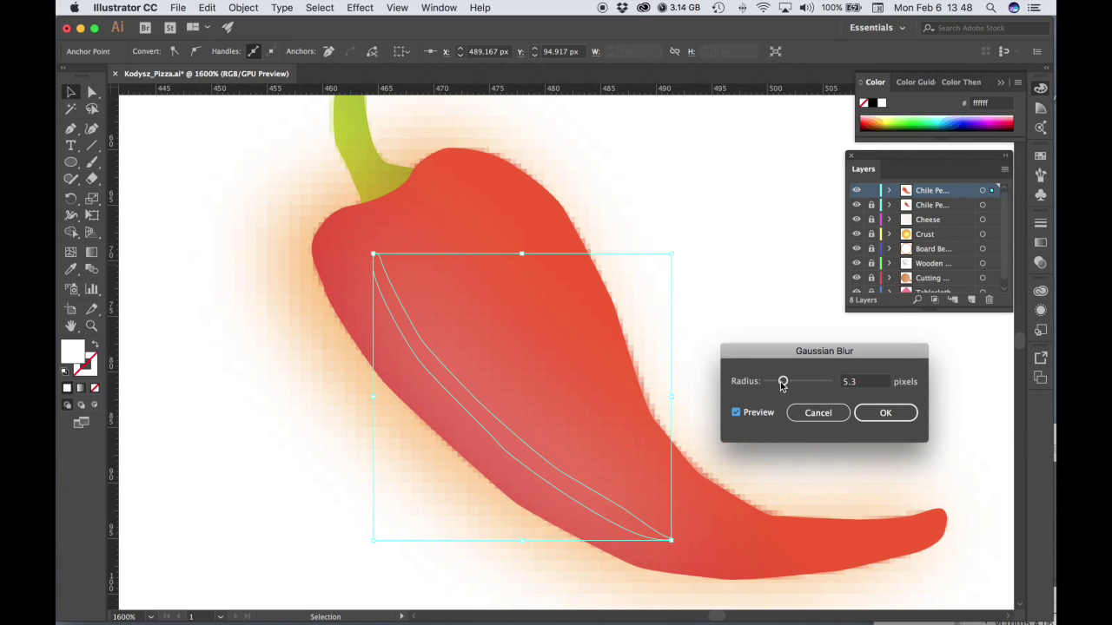
pyautogui.moveTo(783, 383); pyautogui.dragTo(774, 387)
pyautogui.press('super+space')
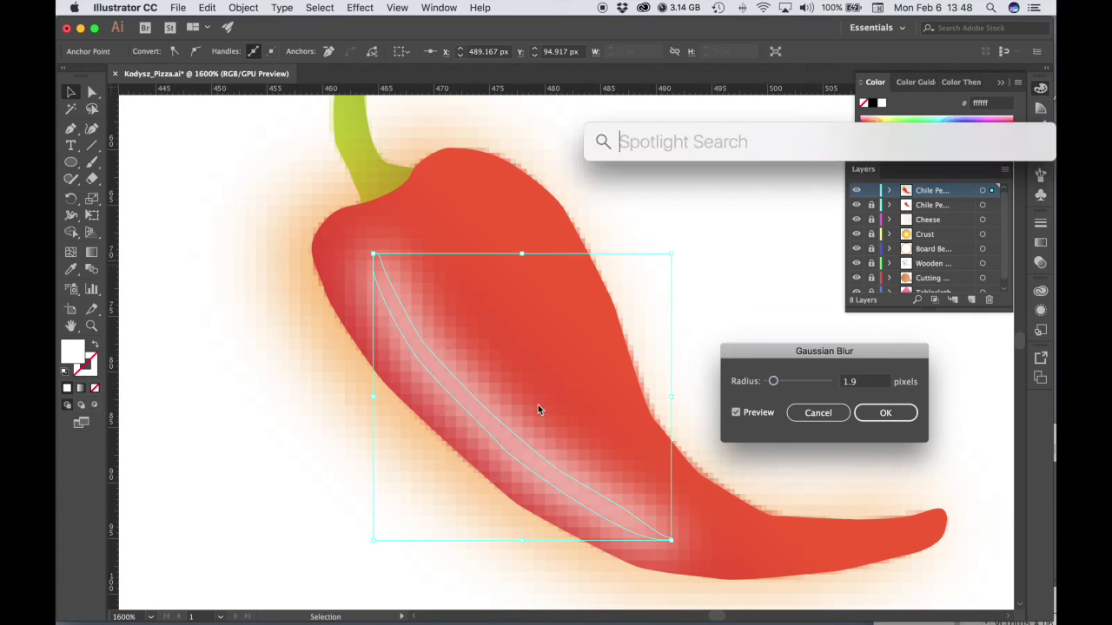
pyautogui.click(876, 414)
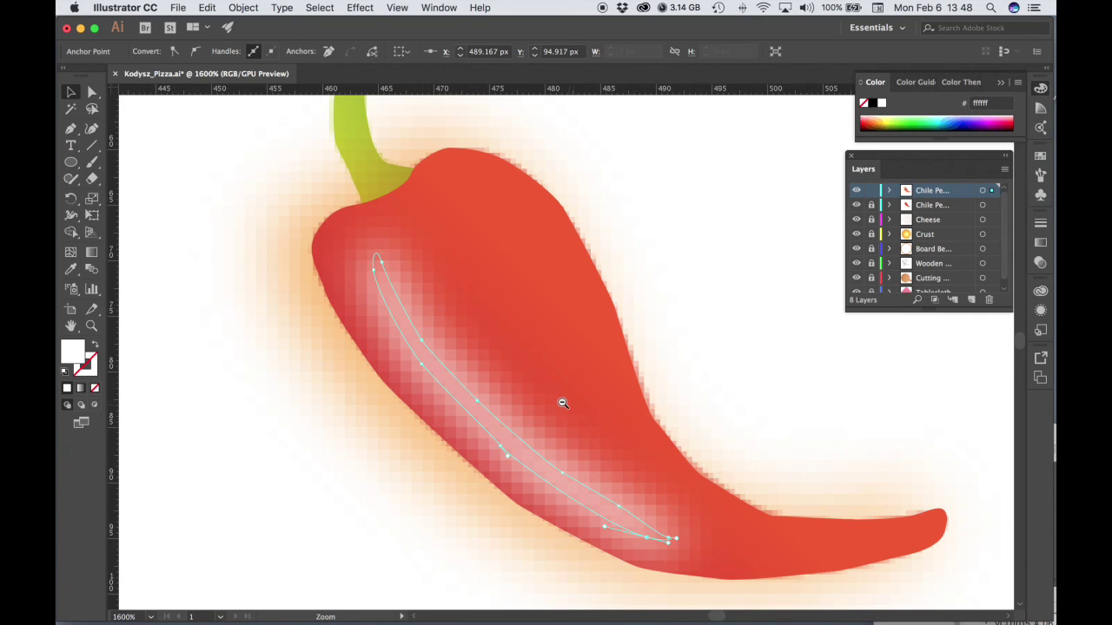
# Zoom out, check the highlight and pepper body selections, then clear the selection.
pyautogui.keyDown('alt'); pyautogui.keyDown('super'); pyautogui.click(561, 402); pyautogui.keyUp('super'); pyautogui.keyUp('alt')
pyautogui.keyDown('alt'); pyautogui.keyDown('super'); pyautogui.click(561, 402); pyautogui.keyUp('super'); pyautogui.keyUp('alt')
pyautogui.click(517, 439)
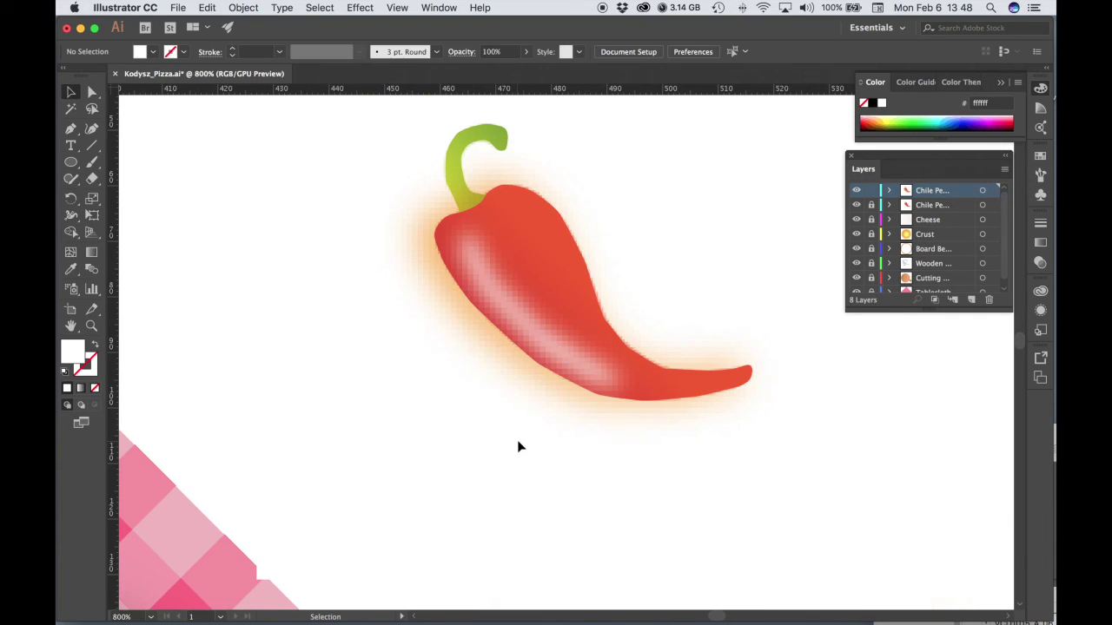
pyautogui.click(522, 326)
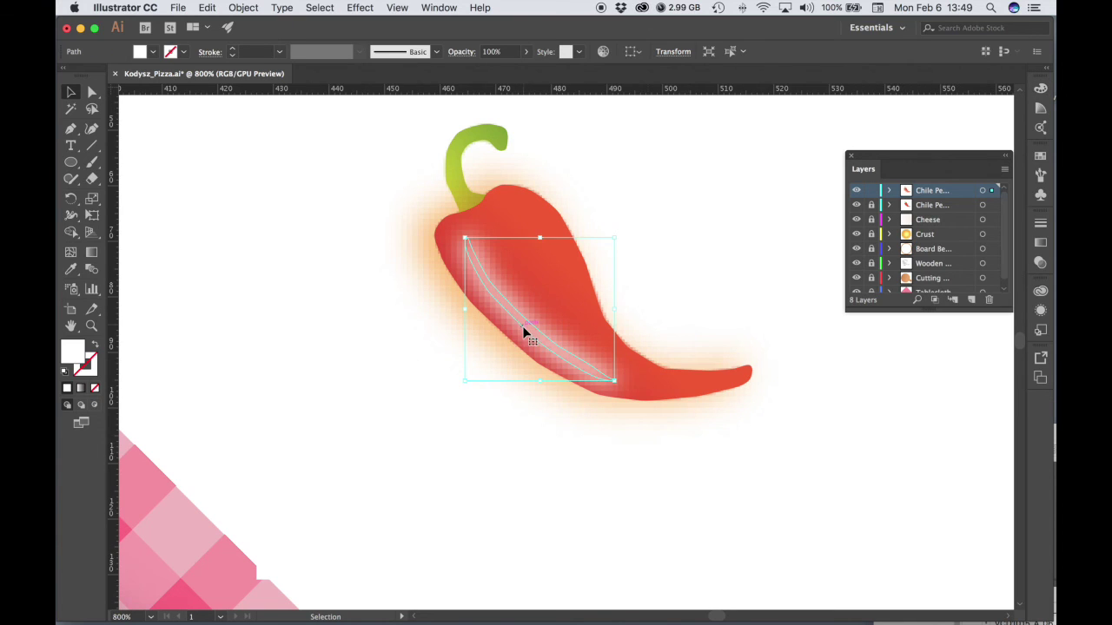
pyautogui.click(544, 356)
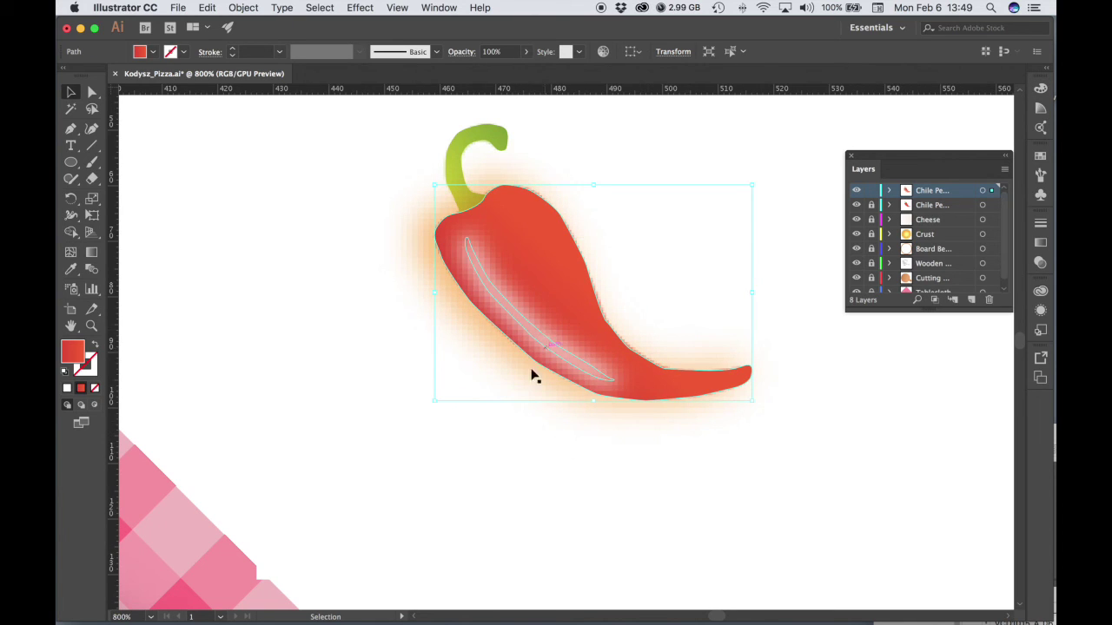
pyautogui.click(337, 344)
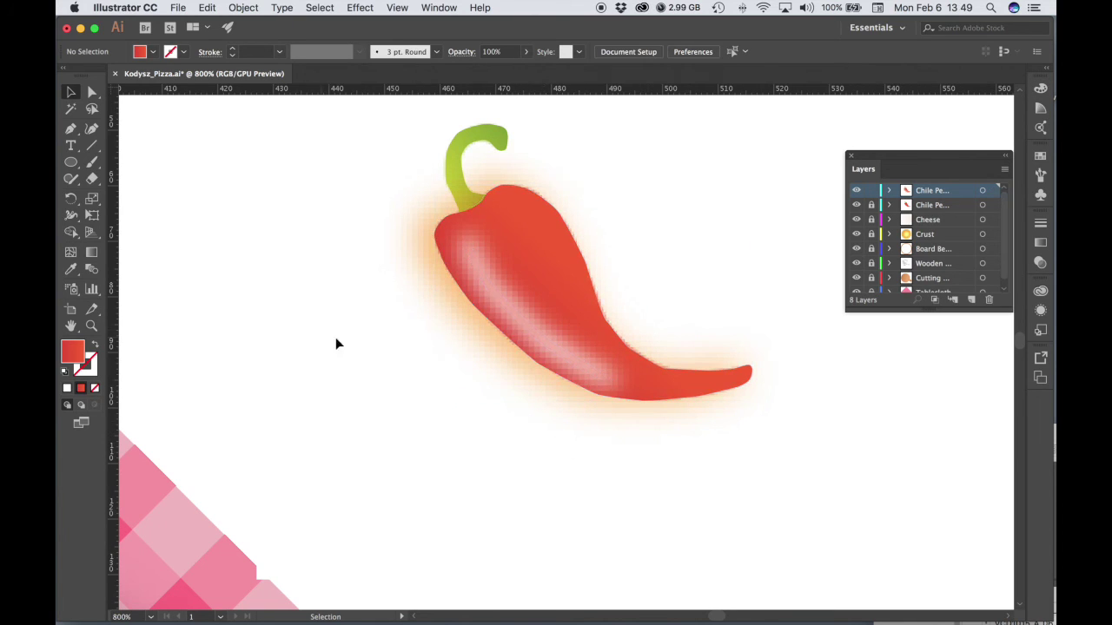
# Set the highlight's Transparency blend mode to Screen with 40% opacity, then deselect.
pyautogui.click(520, 327)
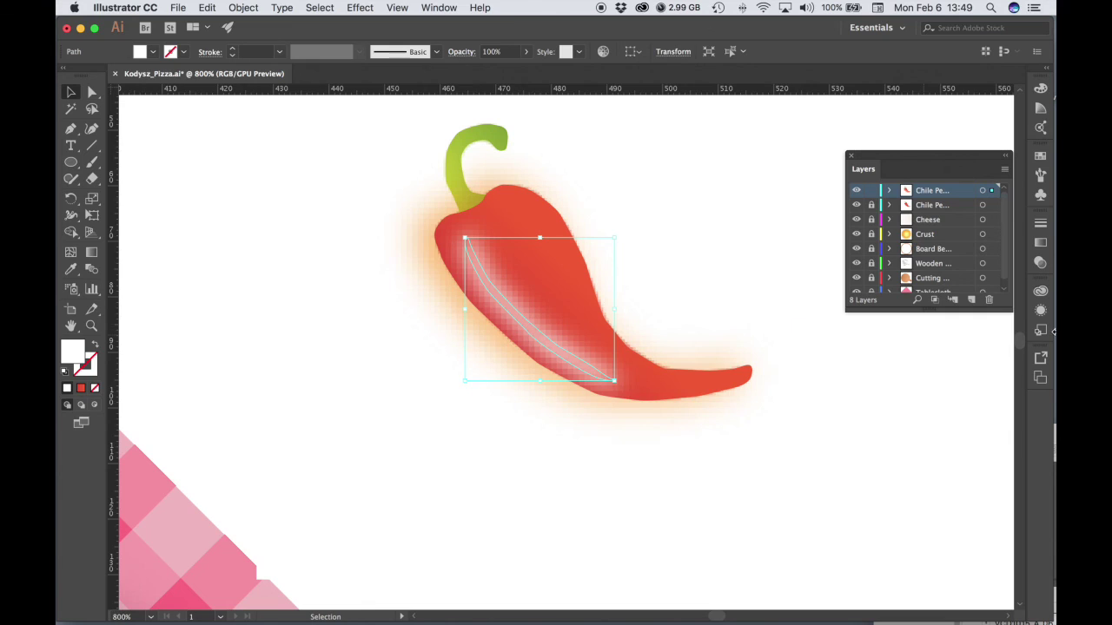
pyautogui.click(1041, 245)
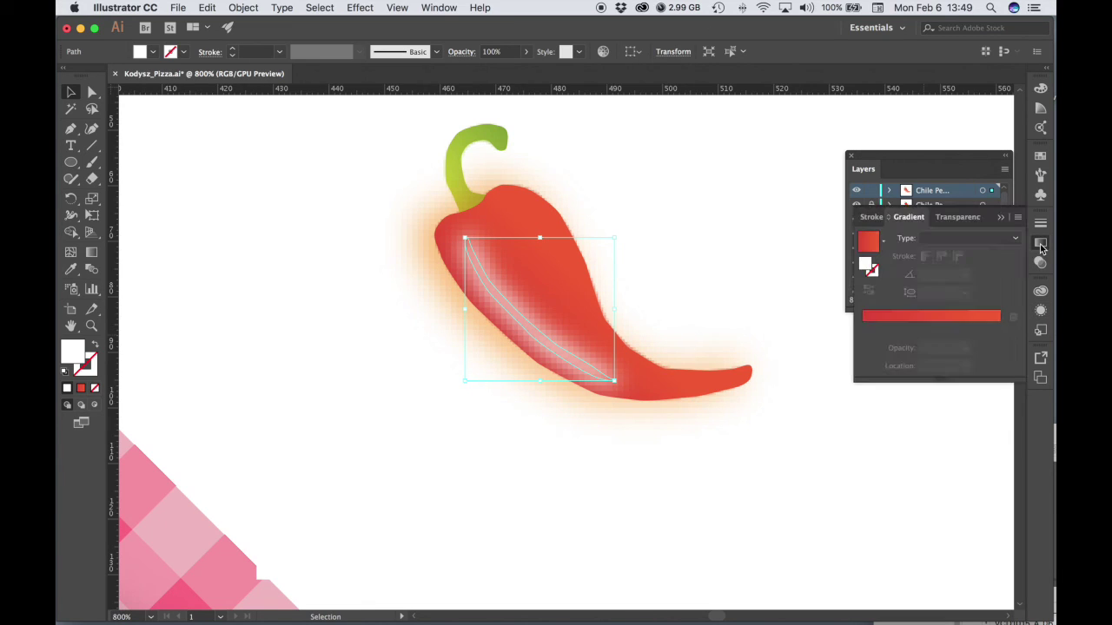
pyautogui.click(949, 219)
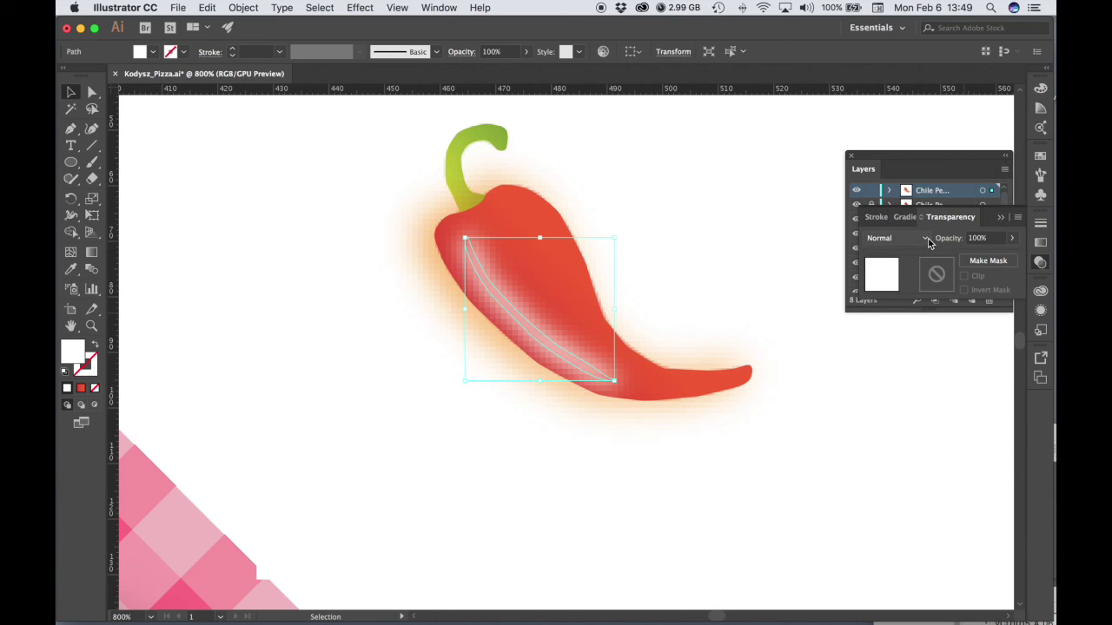
pyautogui.click(926, 239)
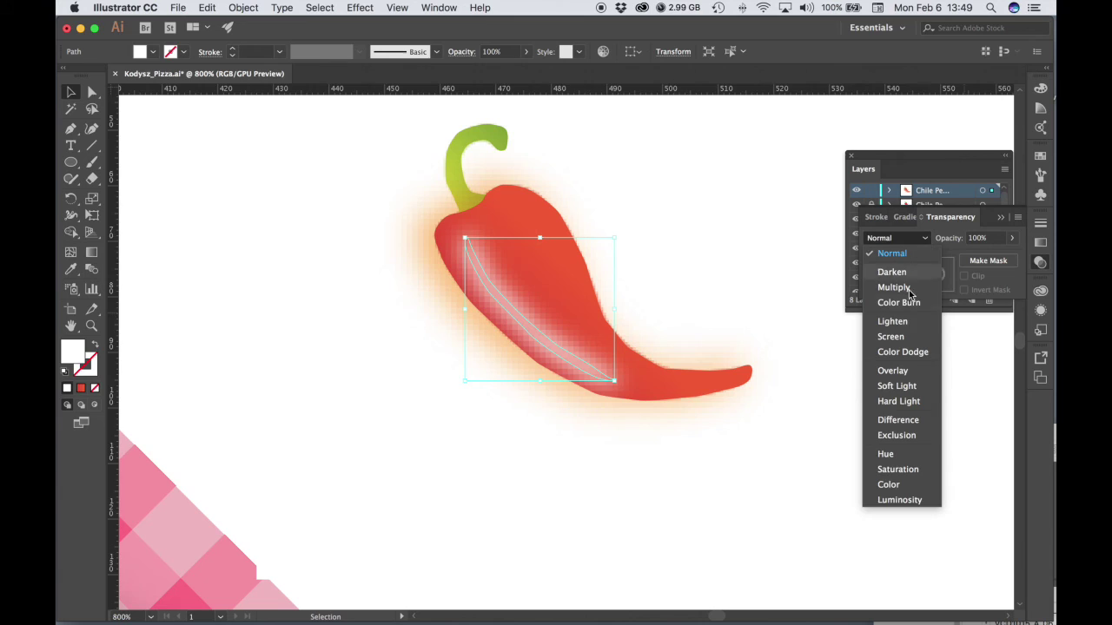
pyautogui.click(902, 341)
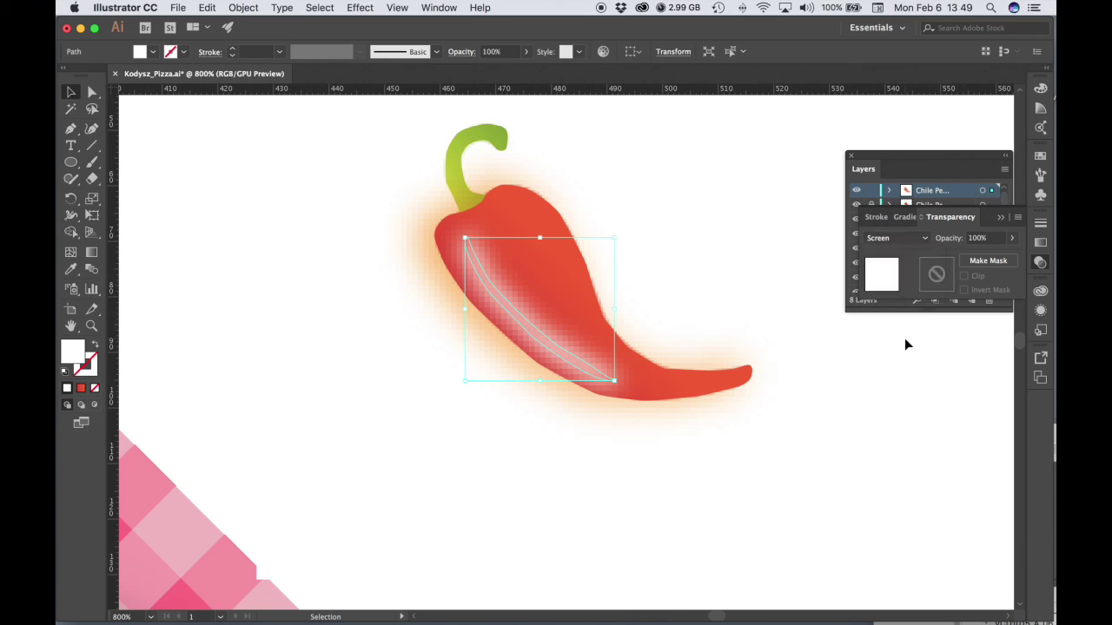
pyautogui.click(1012, 238)
pyautogui.moveTo(1009, 259); pyautogui.dragTo(975, 261)
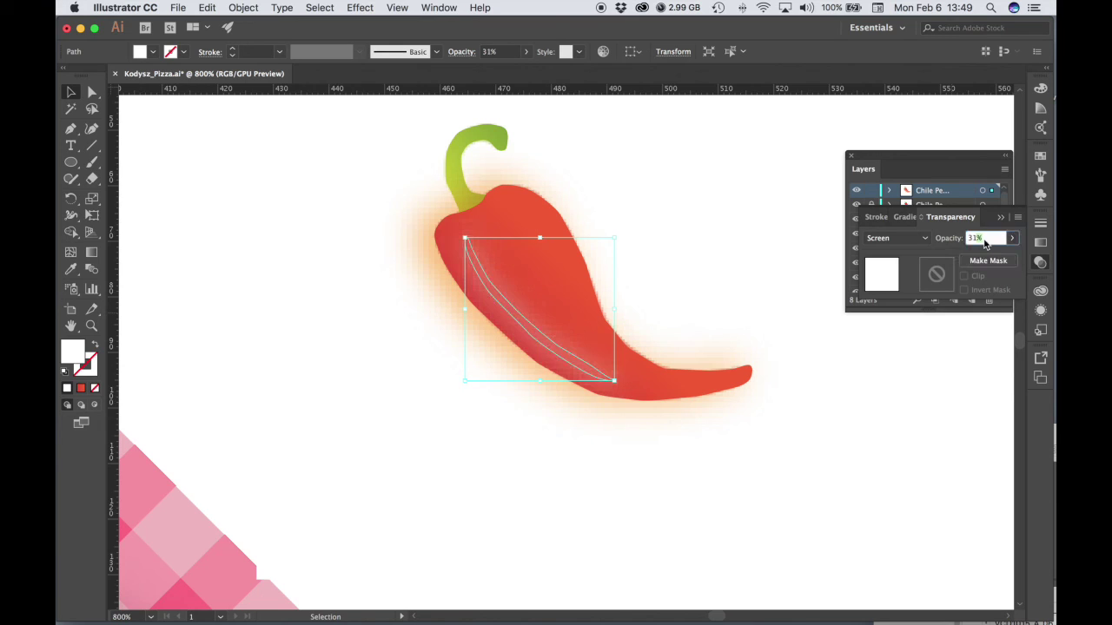
pyautogui.write('40')
pyautogui.press('Return')
pyautogui.click(337, 379)
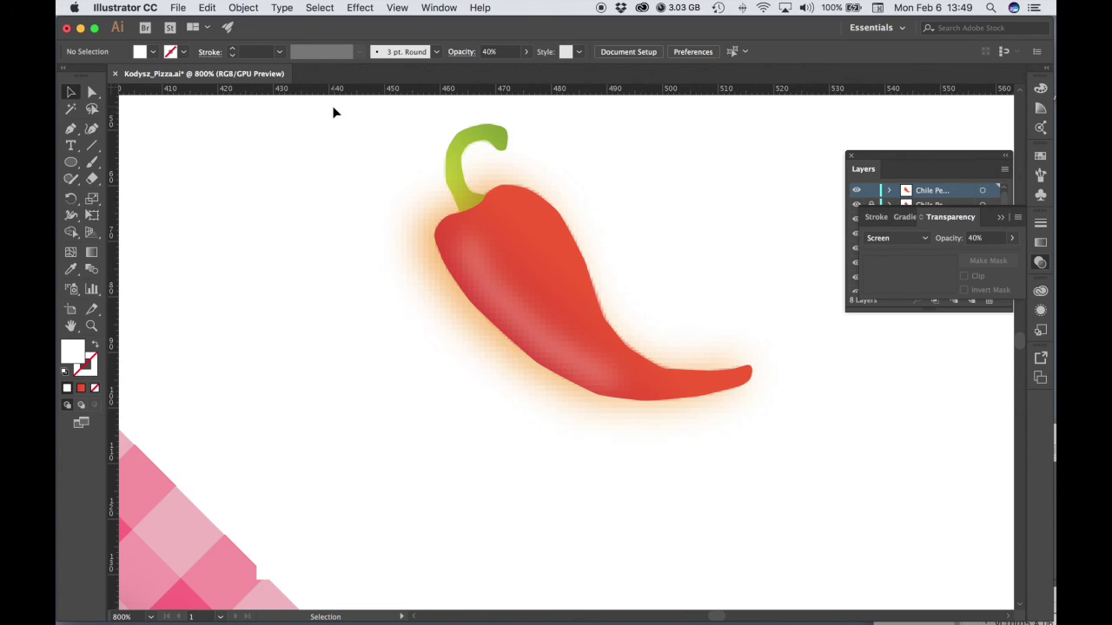
# Save the document and close the Transparency panel.
pyautogui.click(177, 7)
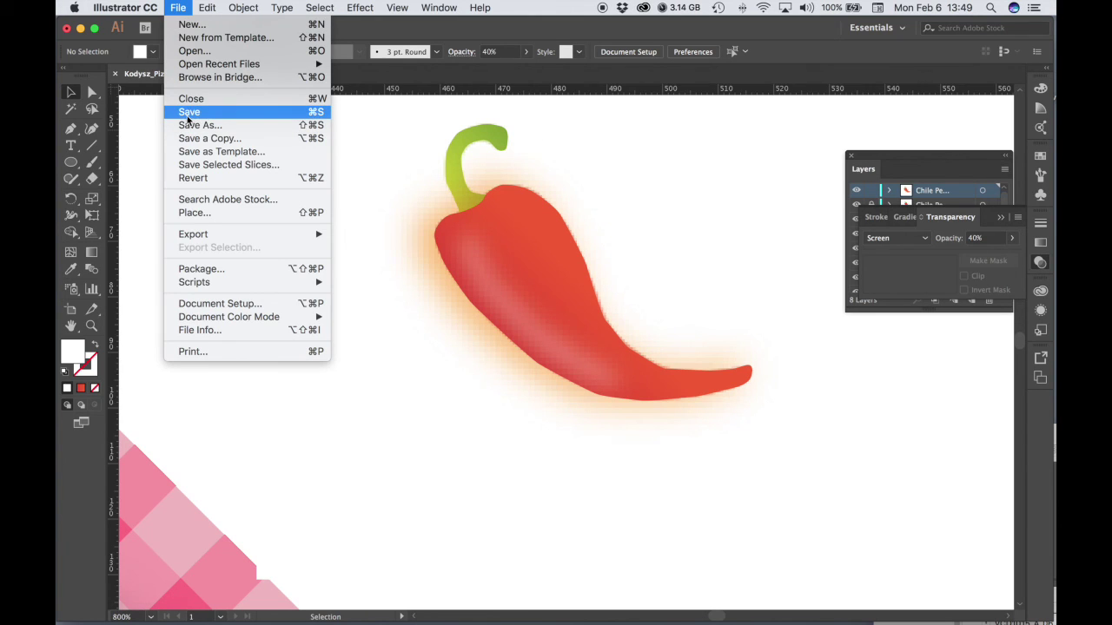
pyautogui.click(188, 114)
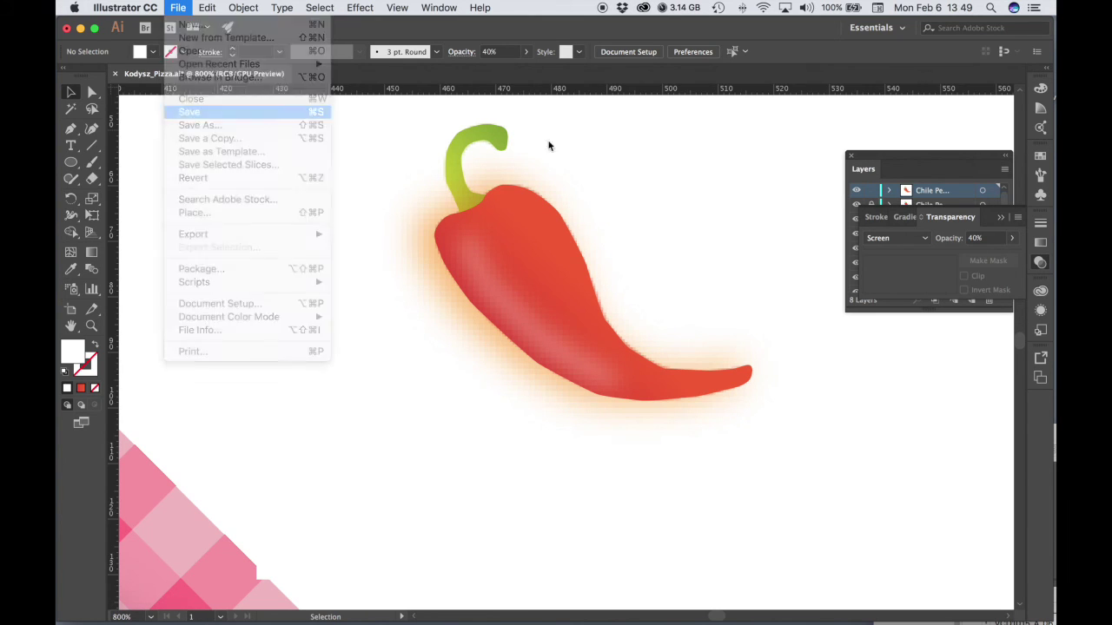
pyautogui.click(1041, 264)
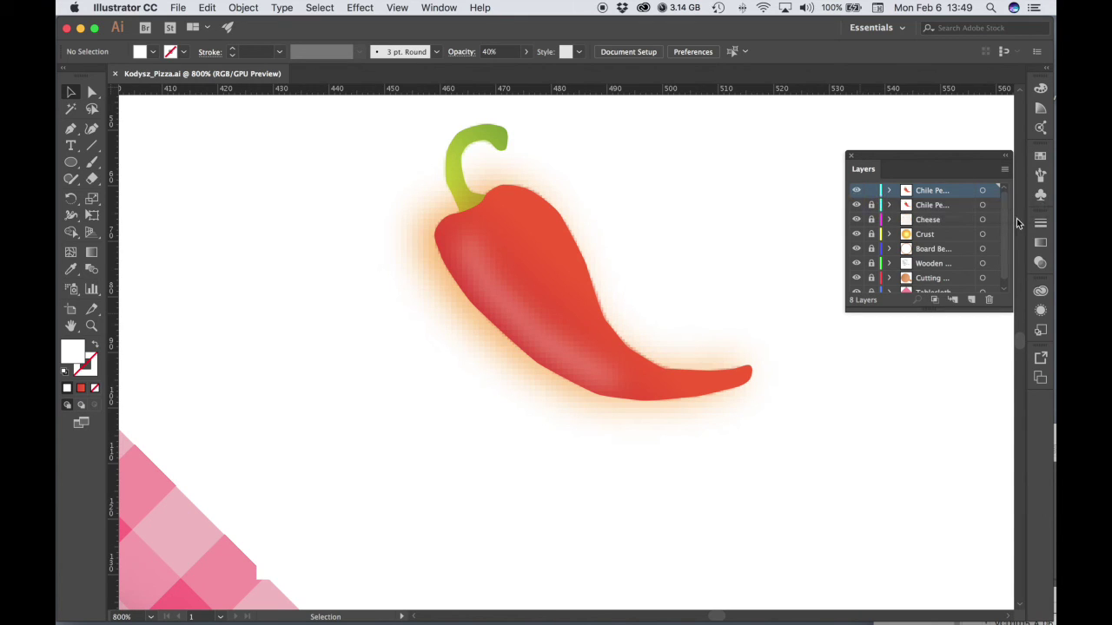
# Delete the duplicate chile pepper layer, keeping the Chile Pepper layer visible and active.
pyautogui.click(855, 191)
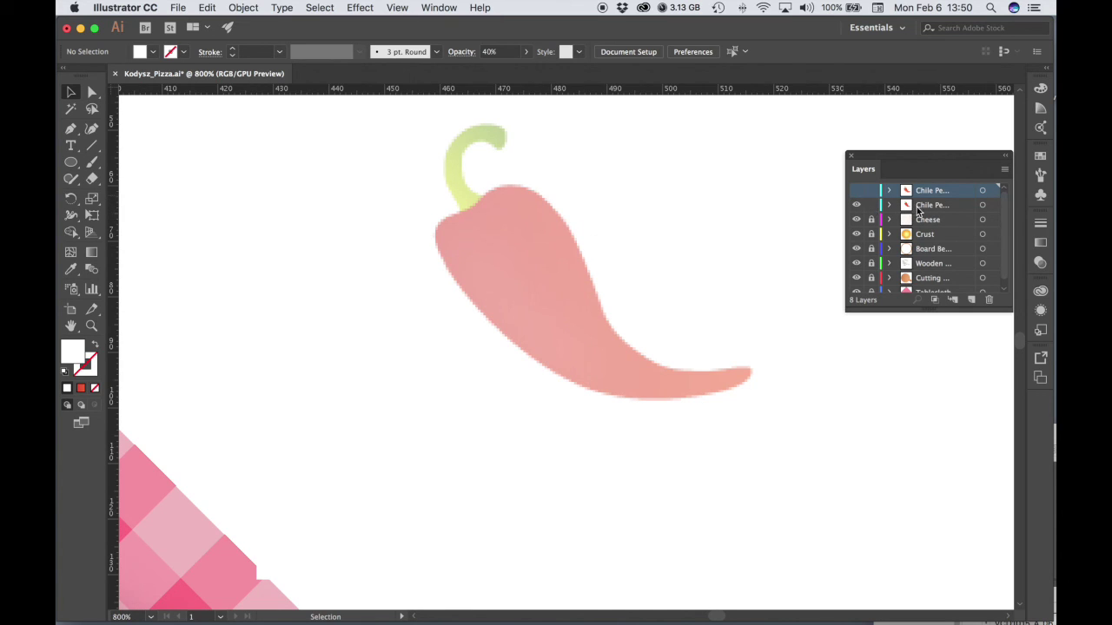
pyautogui.moveTo(912, 208); pyautogui.dragTo(988, 300)
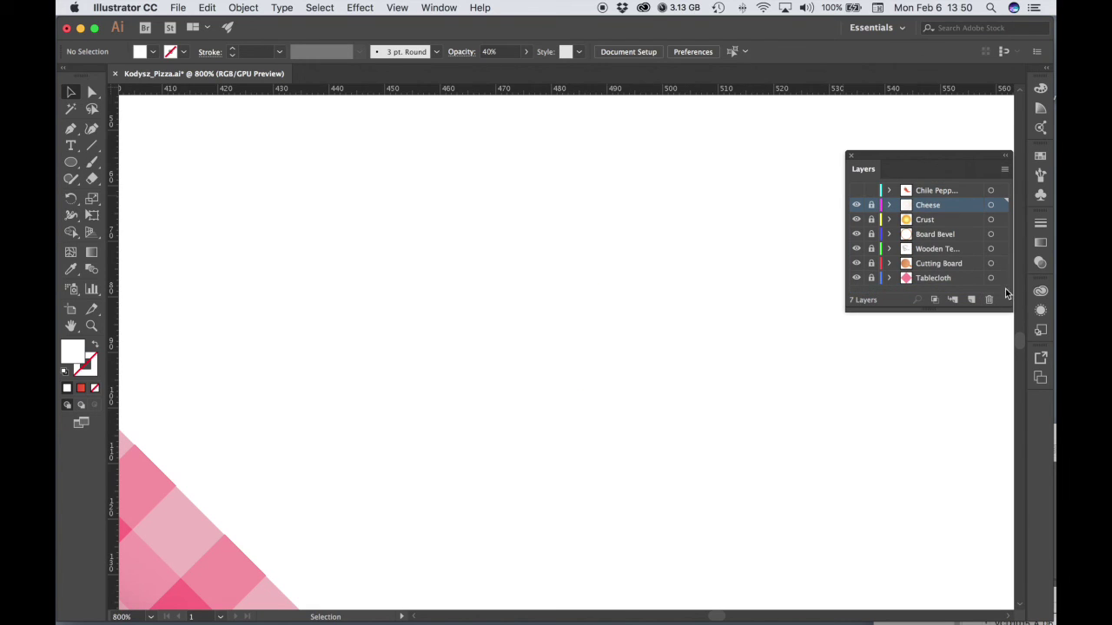
pyautogui.click(857, 192)
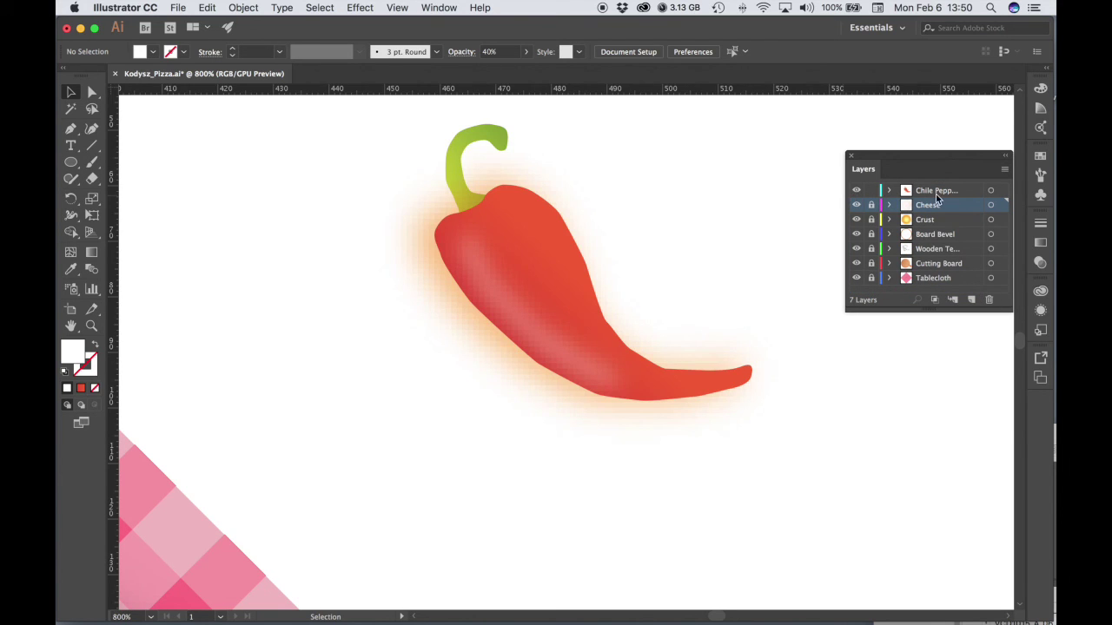
pyautogui.click(925, 195)
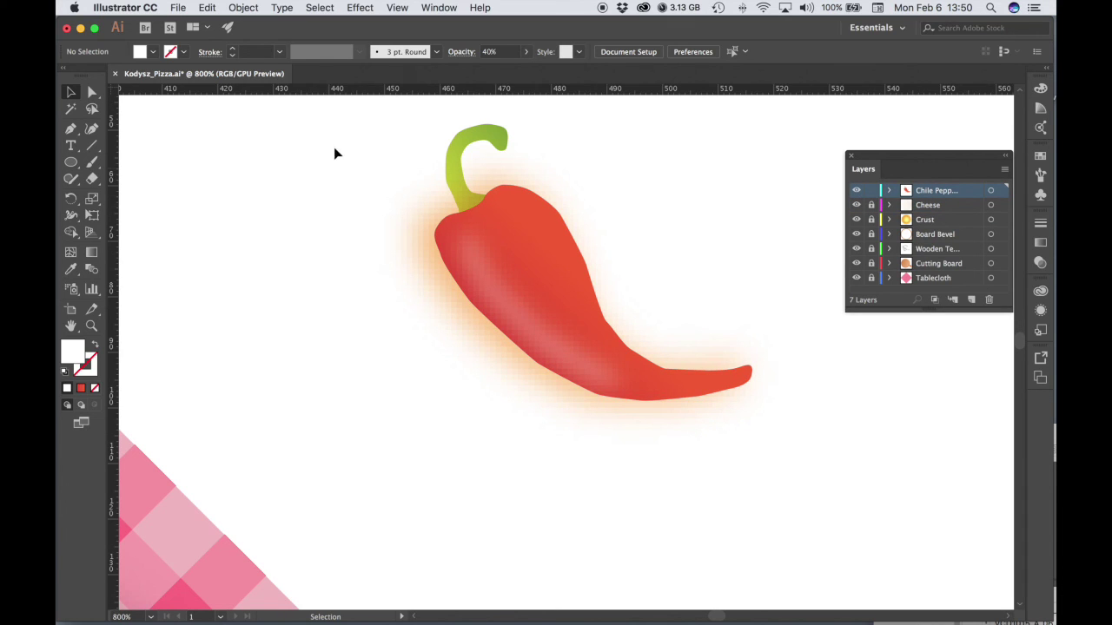
# Marquee-select the pepper's body, stem and highlight and group them together.
pyautogui.moveTo(340, 120); pyautogui.dragTo(800, 501)
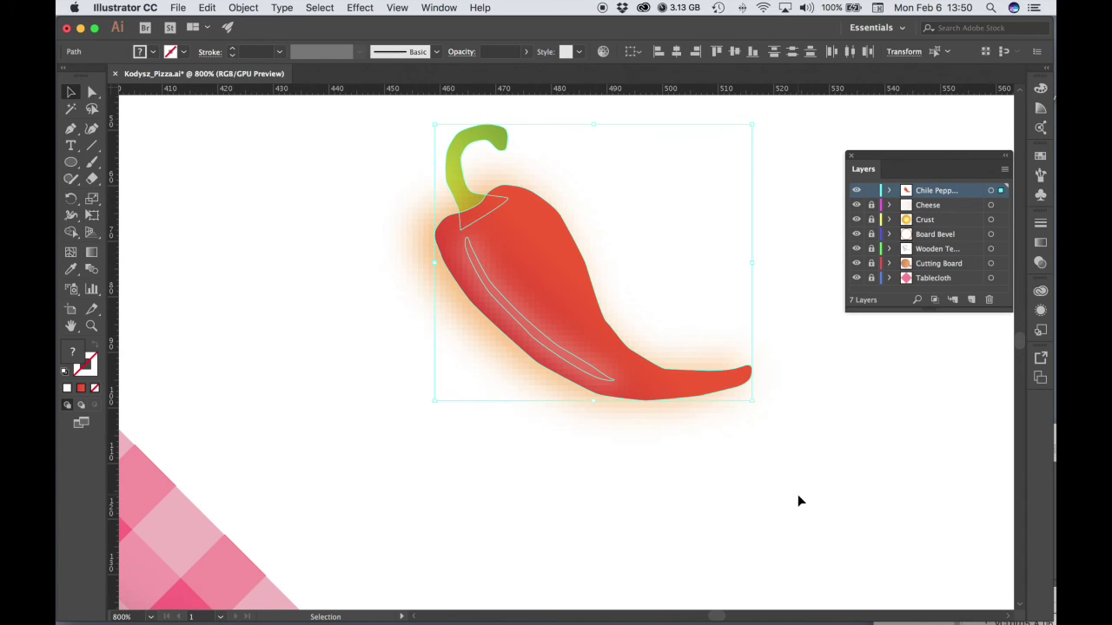
pyautogui.rightClick(559, 279)
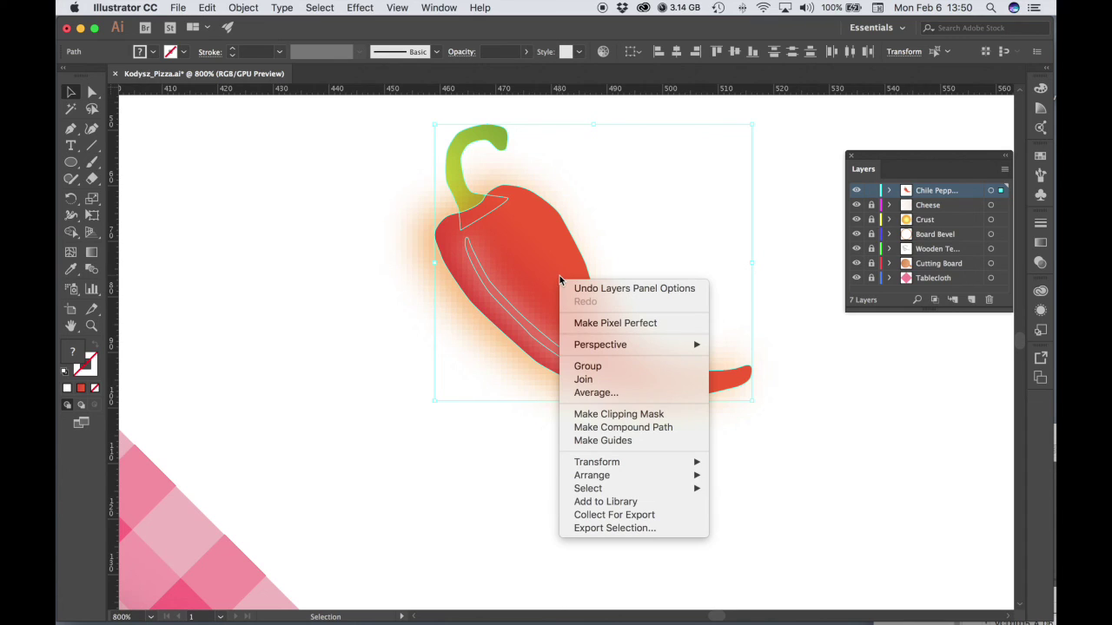
pyautogui.click(595, 367)
pyautogui.press('super+minus')
pyautogui.press('super+minus')
pyautogui.press('super+minus')
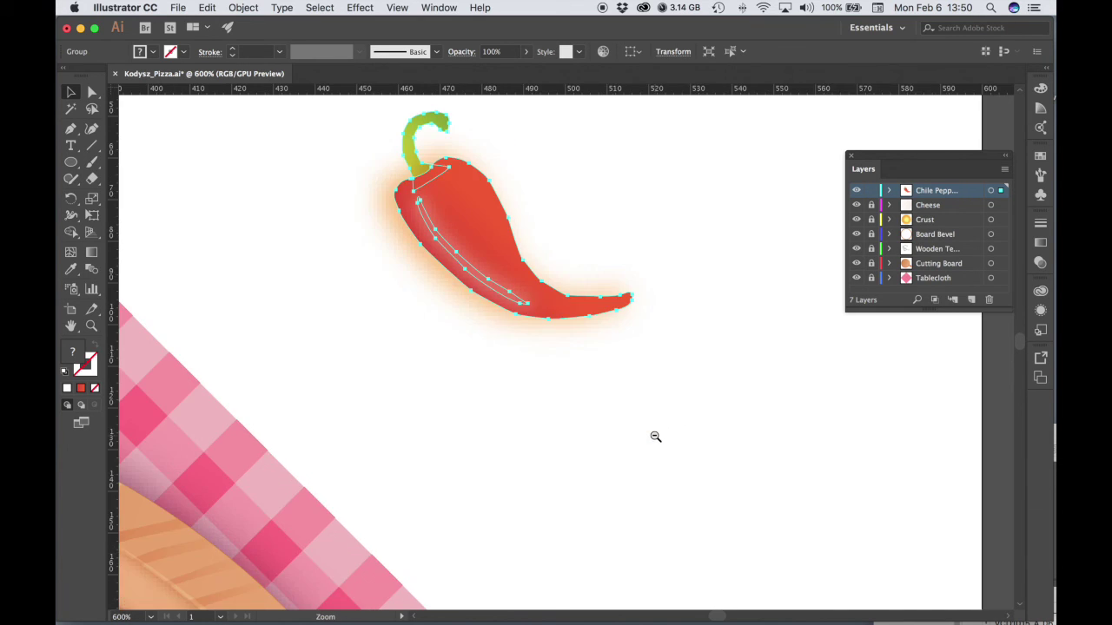
# Move the pepper group onto the pizza's upper-right cheese and enlarge it slightly.
pyautogui.moveTo(653, 437); pyautogui.dragTo(767, 425)
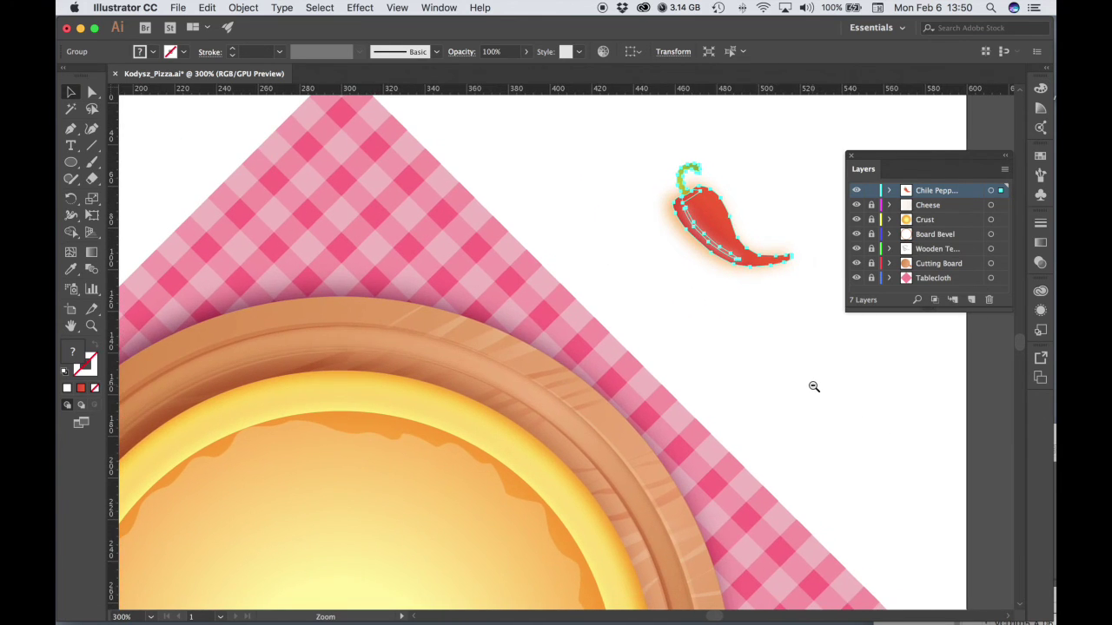
pyautogui.press('super+minus')
pyautogui.moveTo(727, 357); pyautogui.dragTo(914, 351)
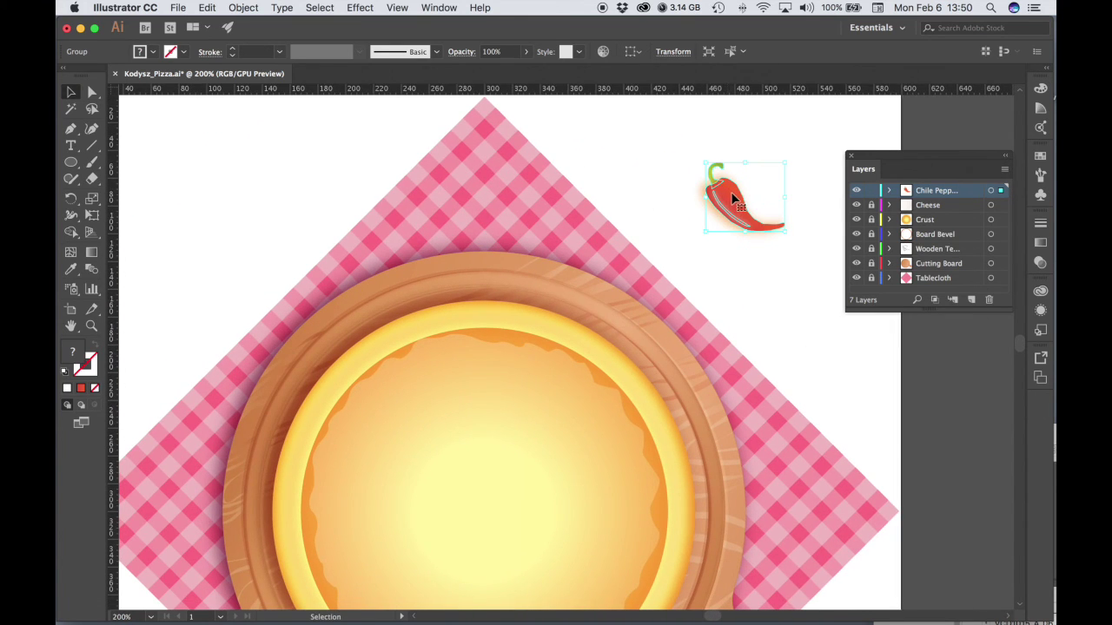
pyautogui.moveTo(731, 198); pyautogui.dragTo(547, 424)
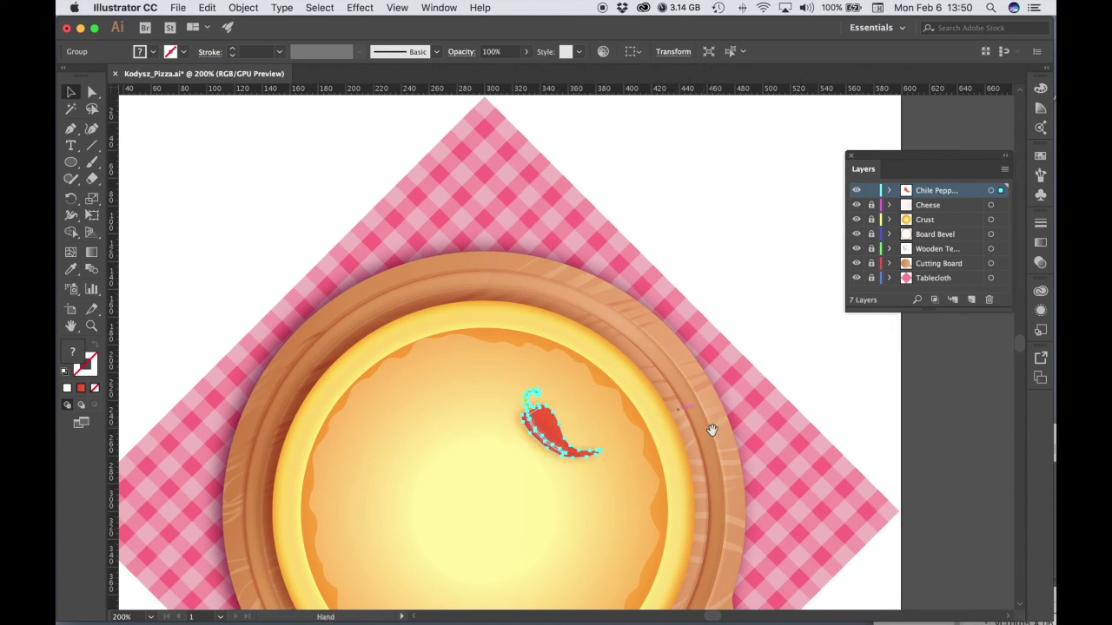
pyautogui.scroll(-5, 721, 427)
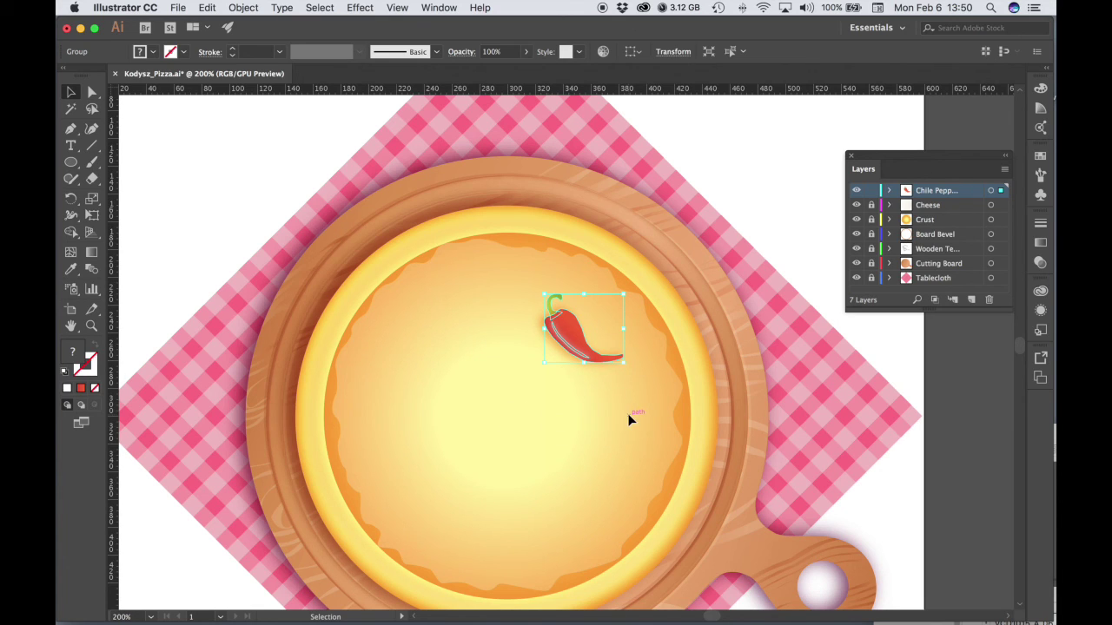
pyautogui.moveTo(625, 366)
pyautogui.mouseDown()
pyautogui.moveTo(640, 374)
pyautogui.moveTo(633, 383)
pyautogui.mouseUp()
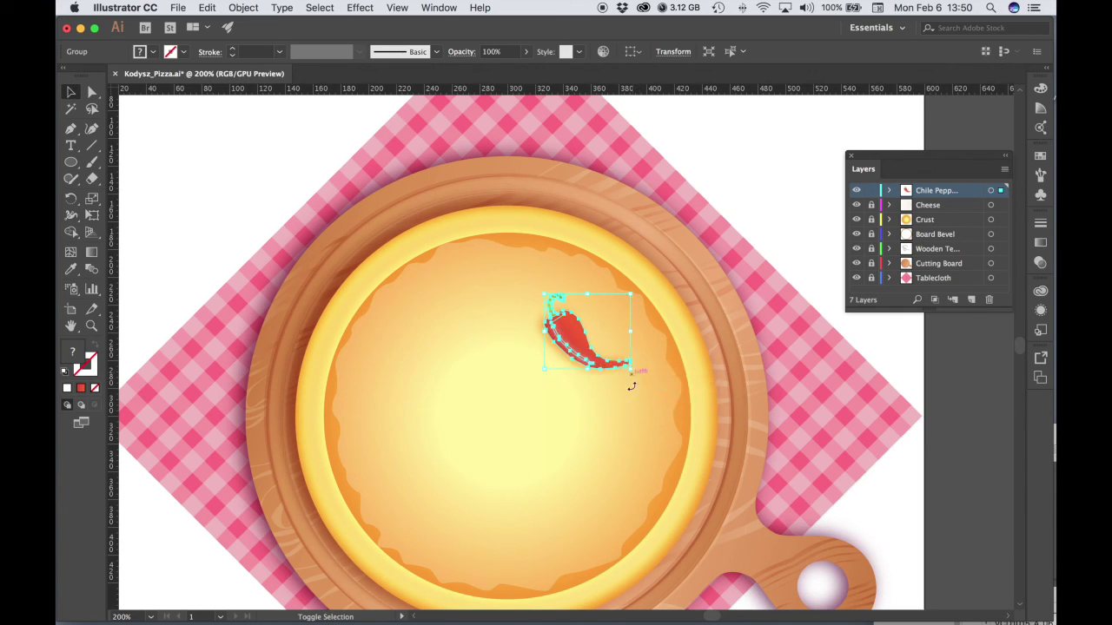
# Rotate the pepper with the Rotate tool so it stands more upright.
pyautogui.press('r')
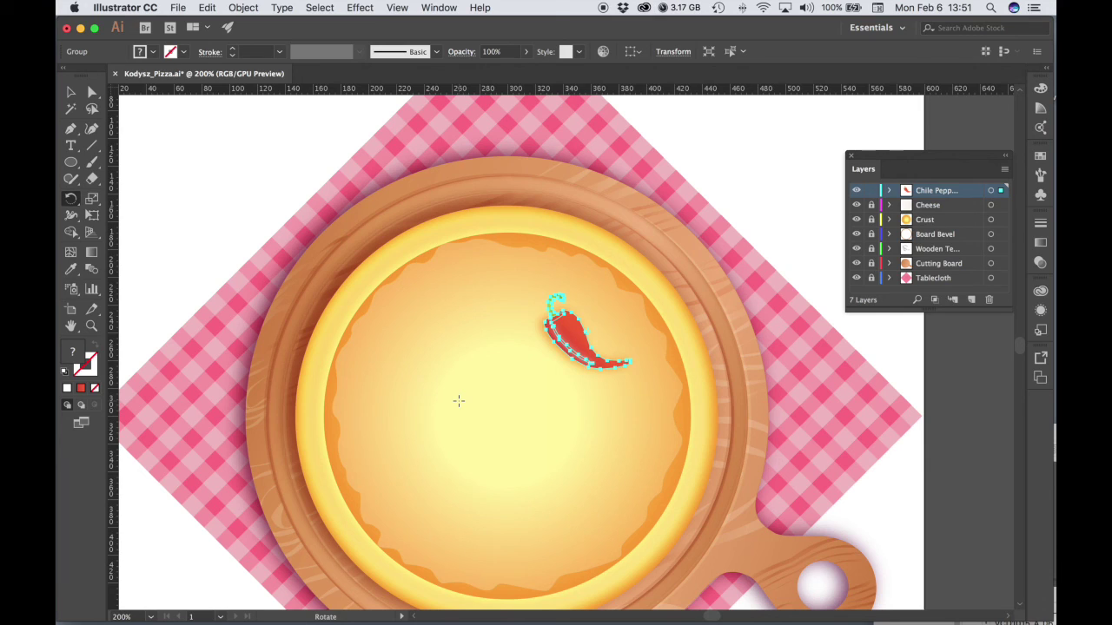
pyautogui.press('v')
pyautogui.press('r')
pyautogui.moveTo(460, 405); pyautogui.dragTo(486, 345)
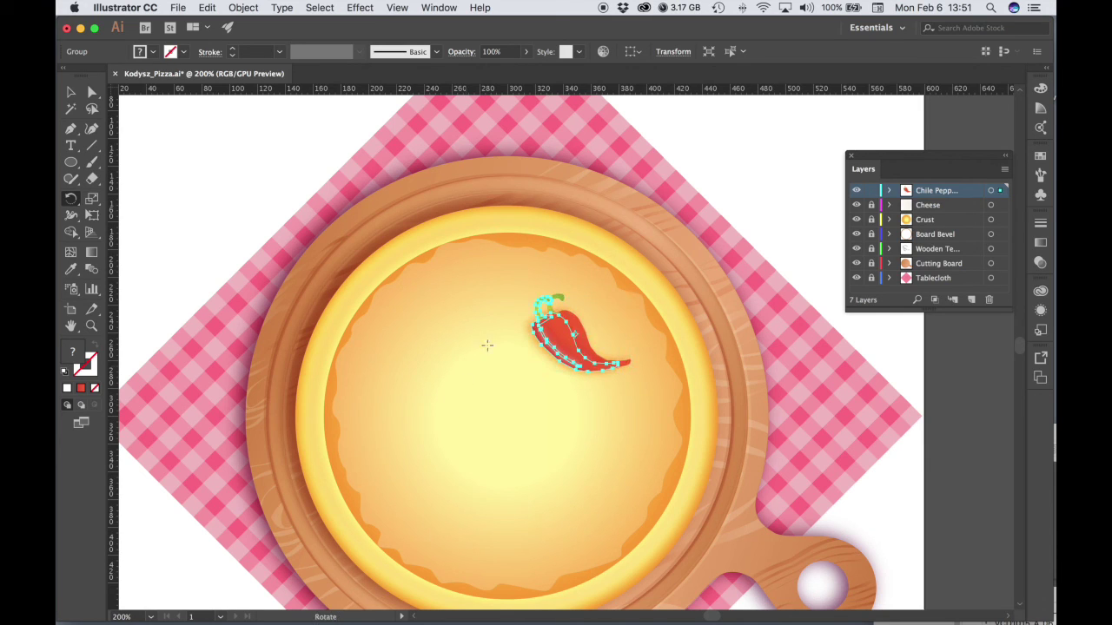
pyautogui.click(70, 92)
# Duplicate the pepper to the left and rotate it, then paste another rotated copy lower.
pyautogui.moveTo(556, 339); pyautogui.dragTo(450, 302)
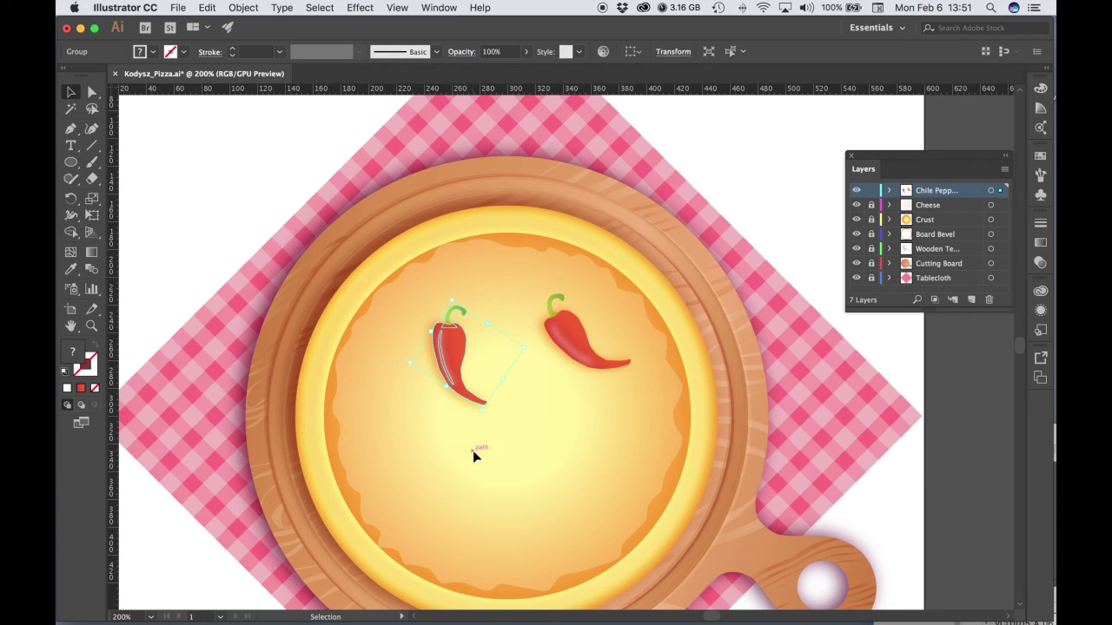
pyautogui.moveTo(452, 300); pyautogui.dragTo(458, 310)
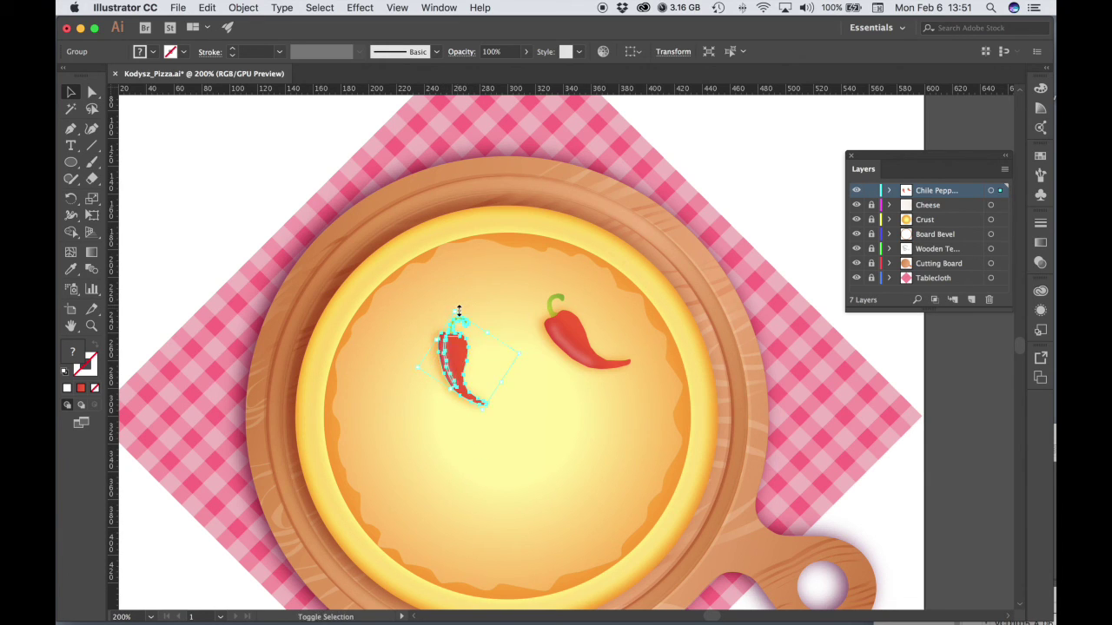
pyautogui.hotkey('ctrl', 'v')
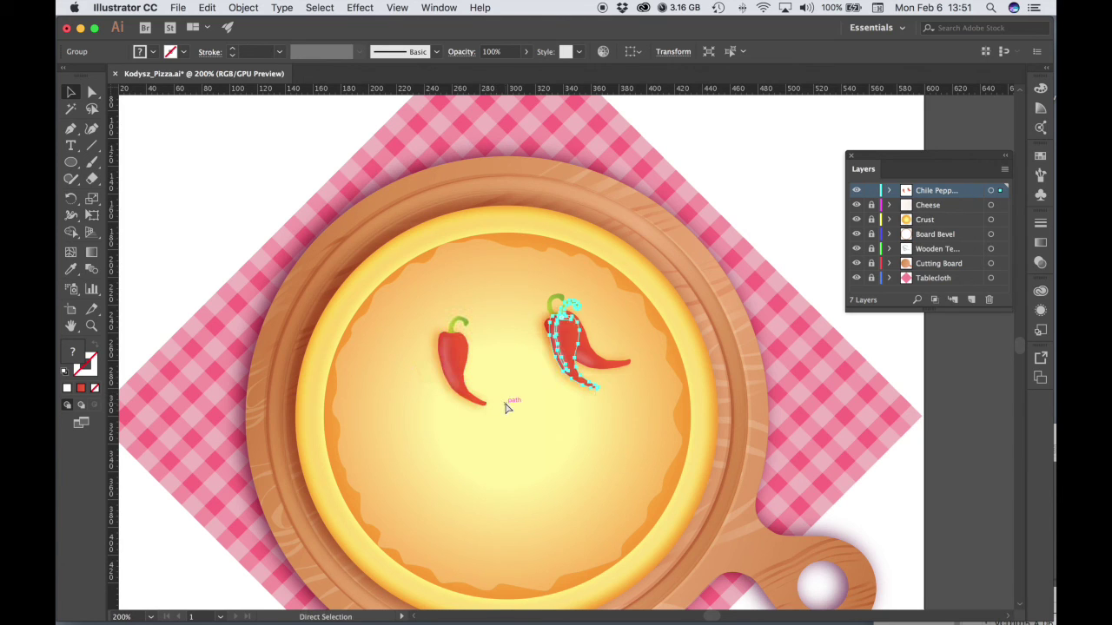
pyautogui.moveTo(534, 380); pyautogui.dragTo(502, 521)
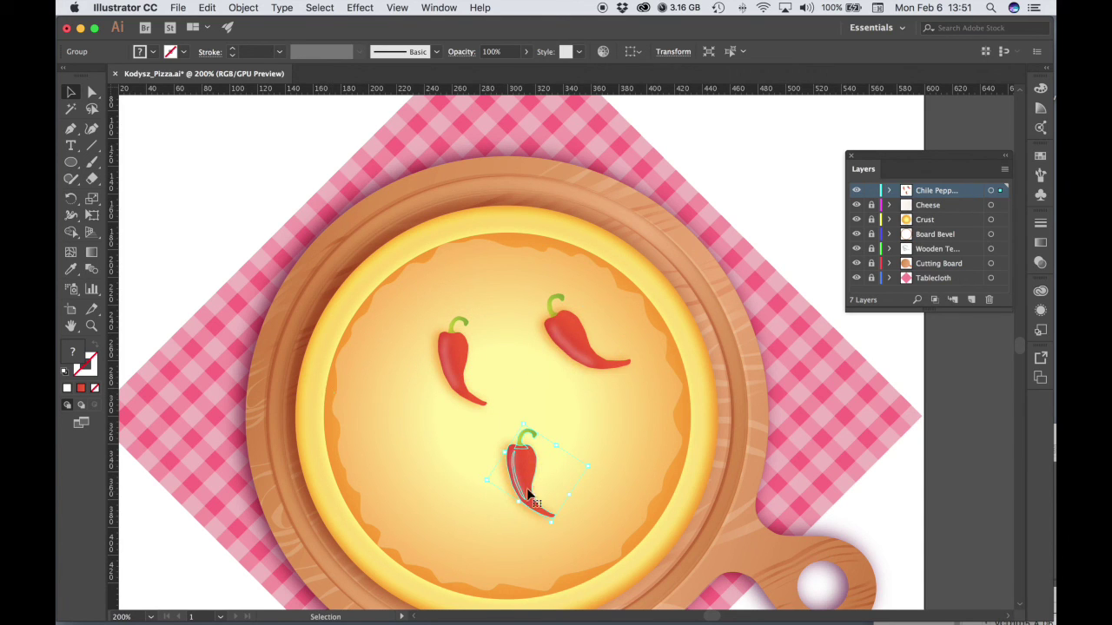
pyautogui.moveTo(504, 416); pyautogui.dragTo(545, 414)
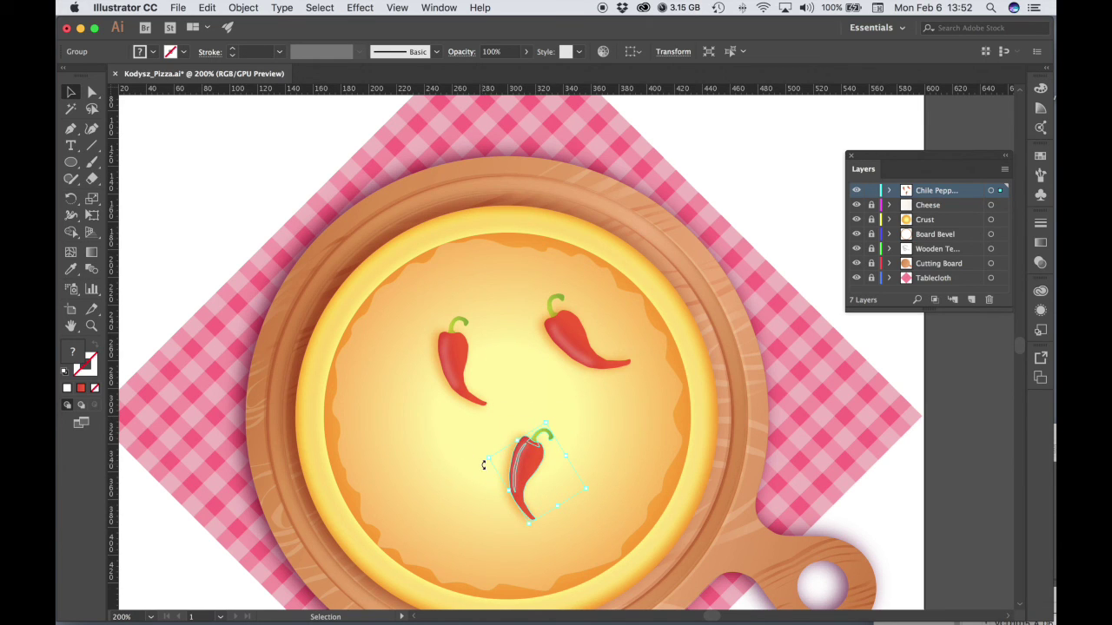
# Mirror and shrink the lower pepper, and turn the left pepper nearly horizontal.
pyautogui.moveTo(71, 199); pyautogui.dragTo(137, 216)
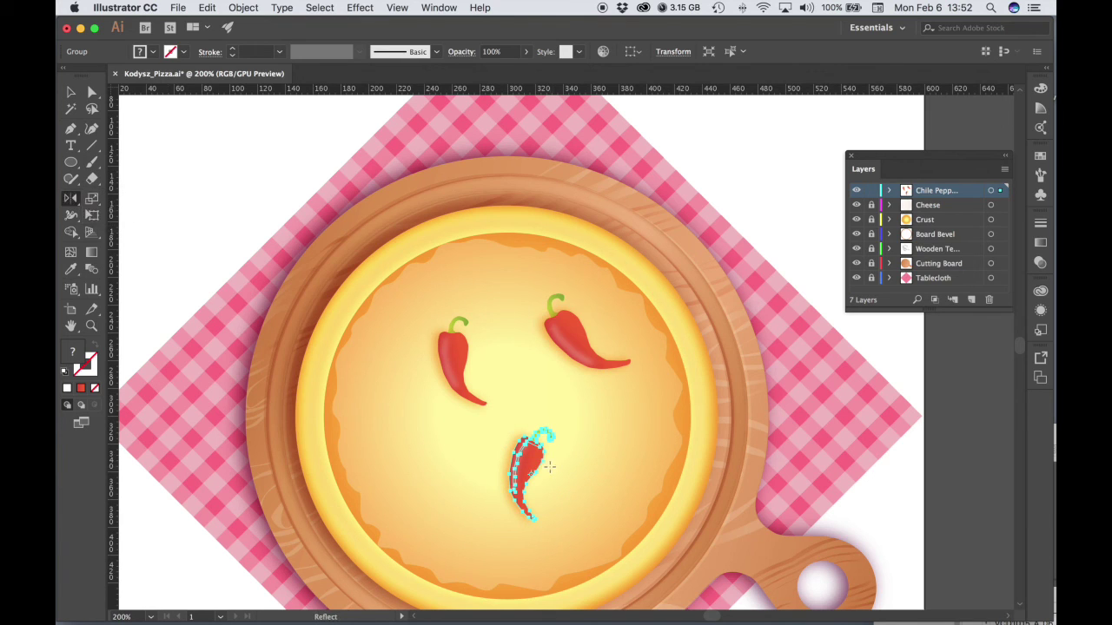
pyautogui.moveTo(545, 461)
pyautogui.mouseDown()
pyautogui.moveTo(521, 456)
pyautogui.moveTo(537, 450)
pyautogui.mouseUp()
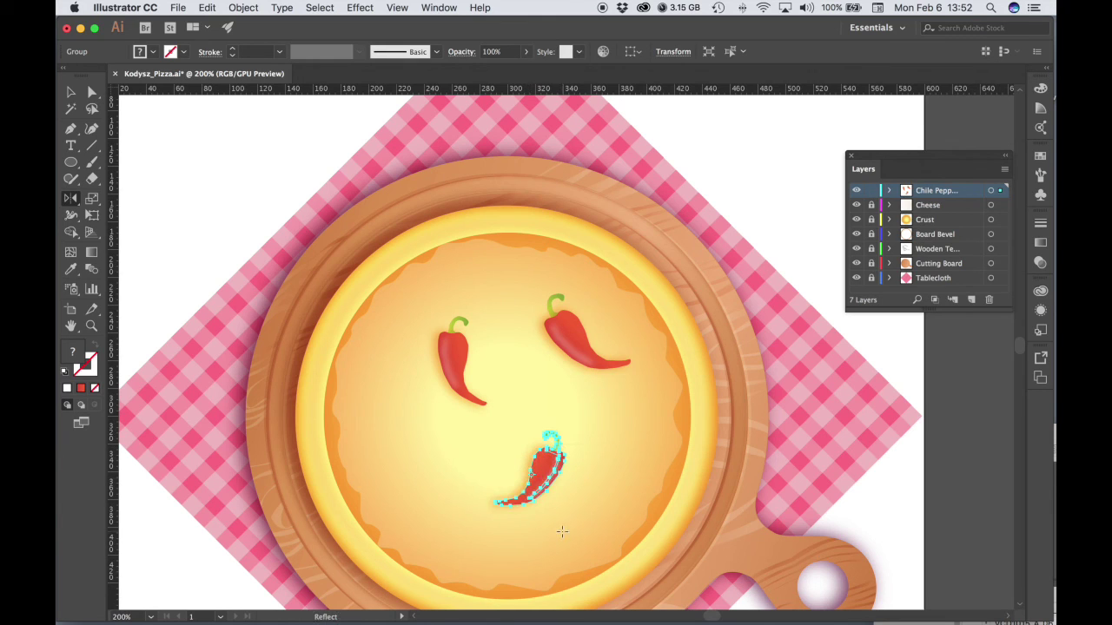
pyautogui.click(71, 93)
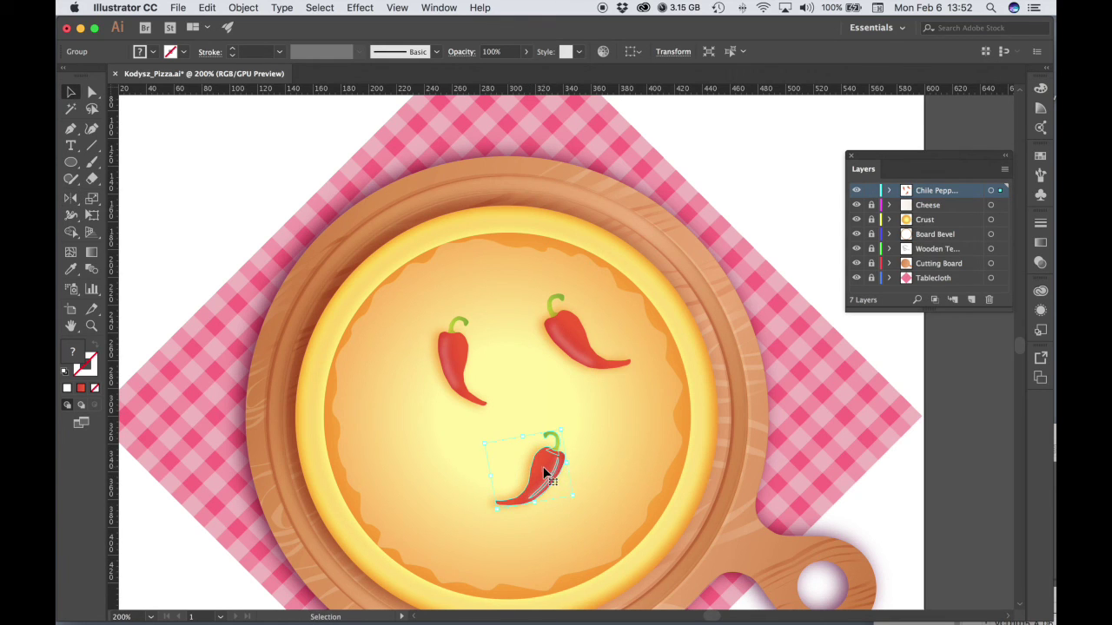
pyautogui.moveTo(484, 444); pyautogui.dragTo(390, 441)
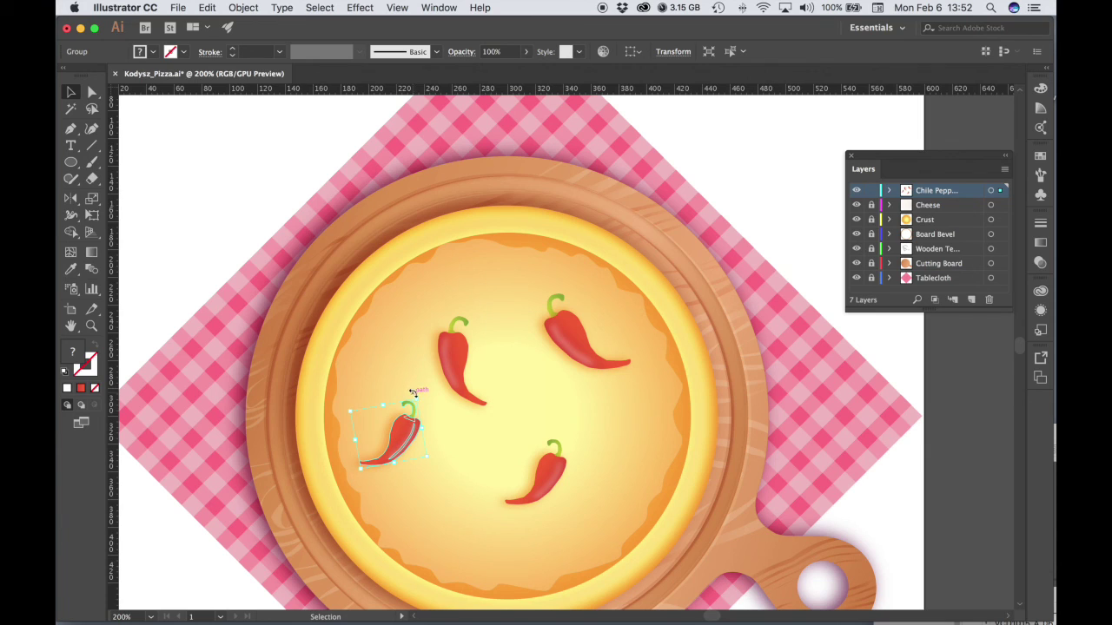
pyautogui.moveTo(415, 397); pyautogui.dragTo(464, 469)
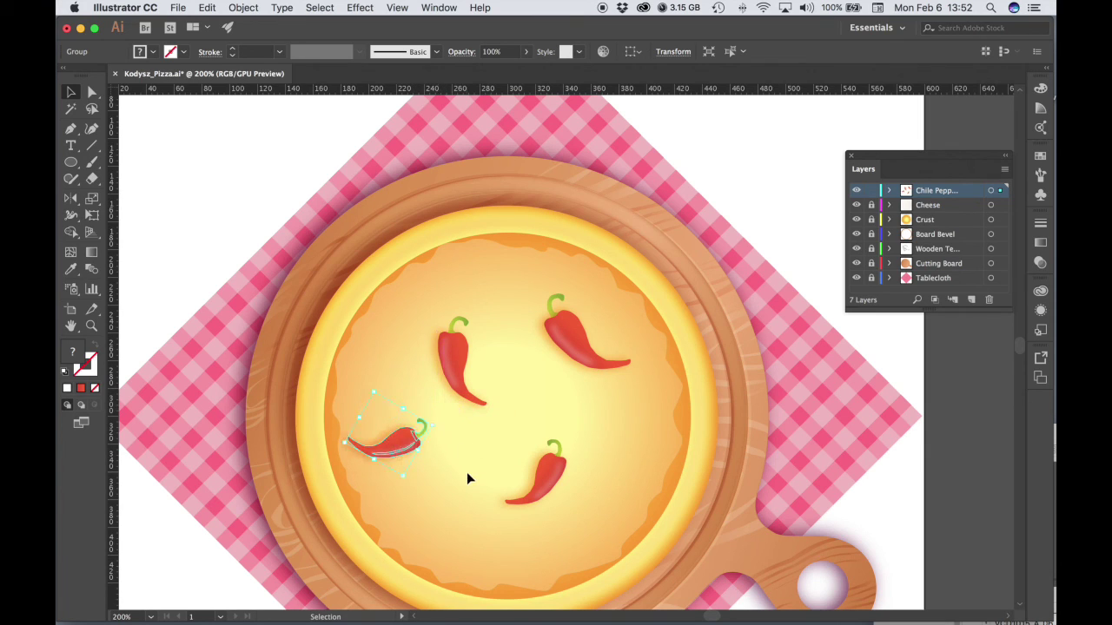
# Paste pepper copies at the pizza's lower right, bottom edge and top.
pyautogui.press('a')
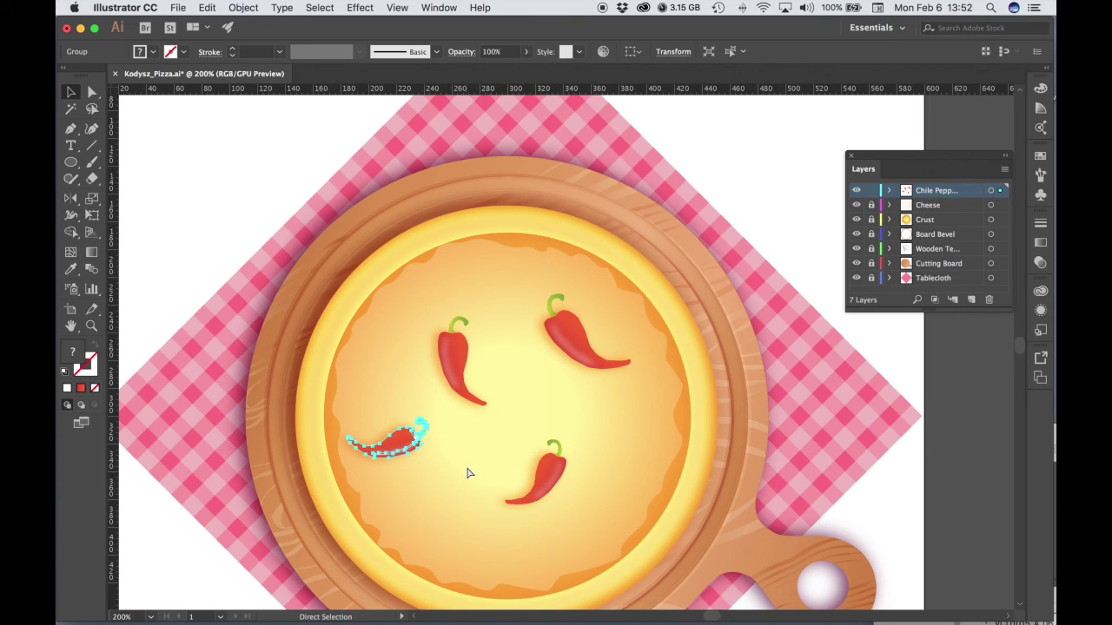
pyautogui.press('super+c')
pyautogui.press('super+v')
pyautogui.press('v')
pyautogui.moveTo(519, 339); pyautogui.dragTo(576, 437)
pyautogui.moveTo(454, 367); pyautogui.dragTo(469, 553)
pyautogui.click(470, 553)
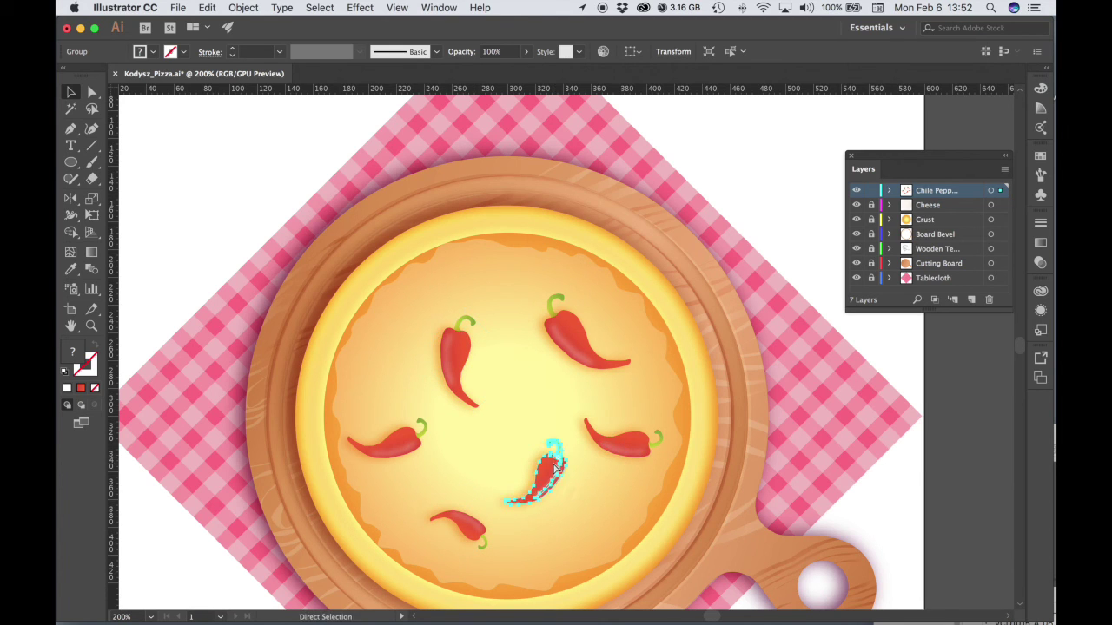
pyautogui.moveTo(529, 318); pyautogui.dragTo(437, 402)
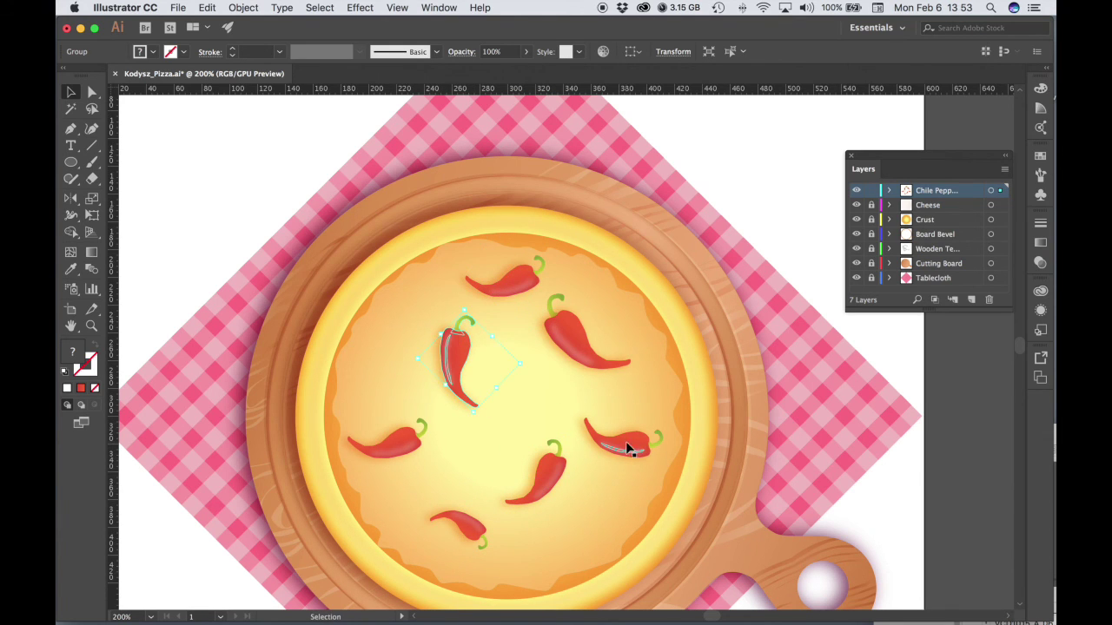
# Add small pepper copies in the centre and near the lower edge, then deselect.
pyautogui.press('a')
pyautogui.click(467, 527)
pyautogui.press('v')
pyautogui.moveTo(467, 528); pyautogui.dragTo(545, 393)
pyautogui.moveTo(591, 519); pyautogui.dragTo(476, 444)
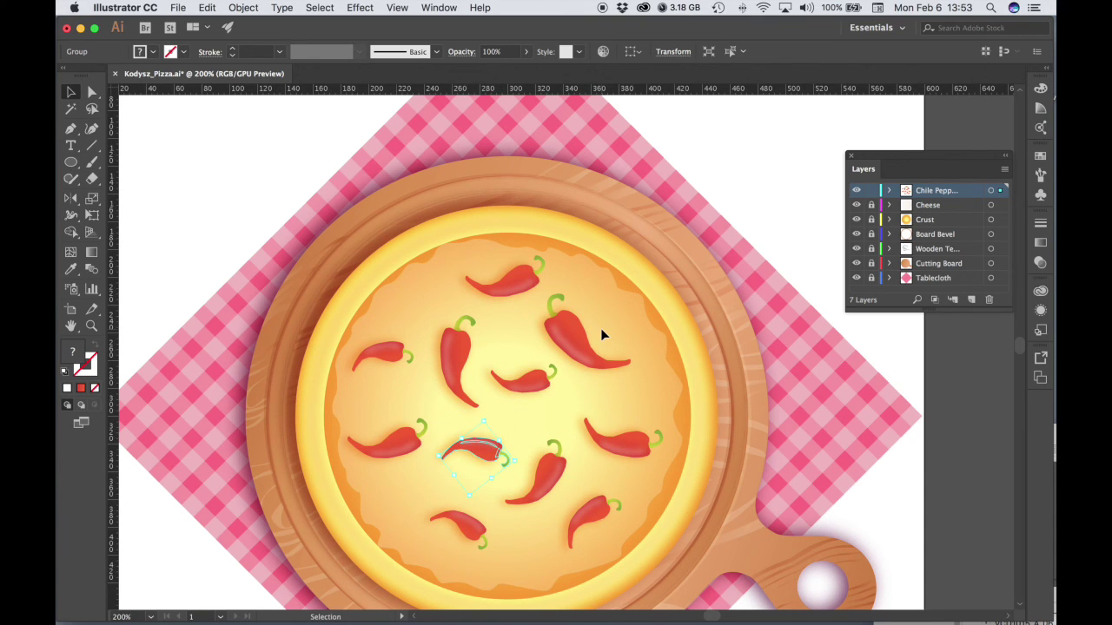
pyautogui.moveTo(382, 356); pyautogui.dragTo(392, 345)
pyautogui.click(501, 109)
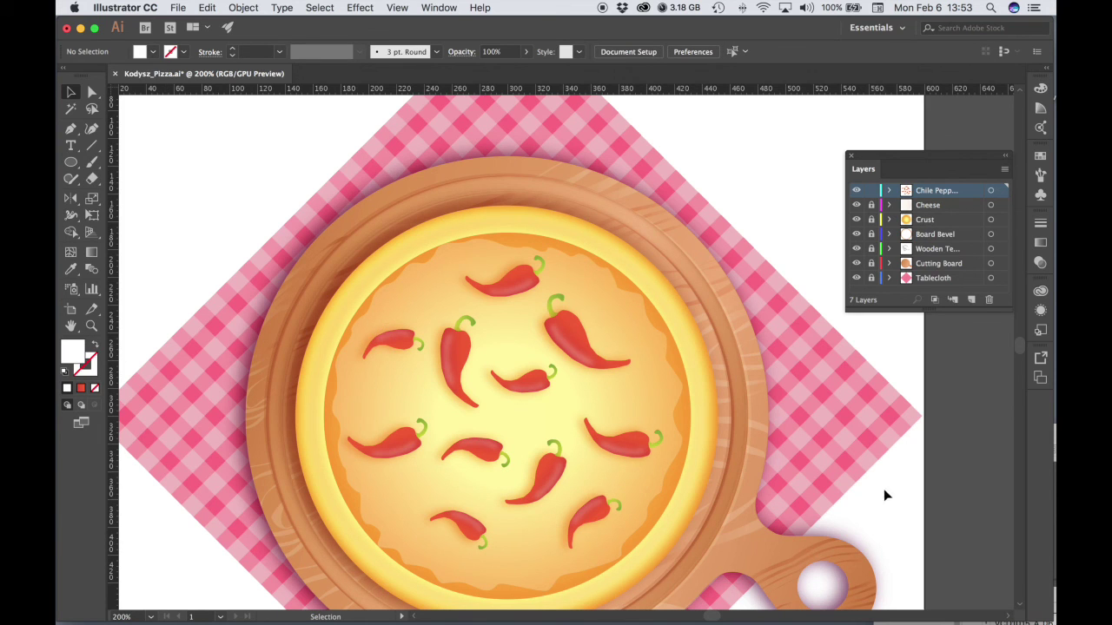
pyautogui.scroll(-3, 886, 466)
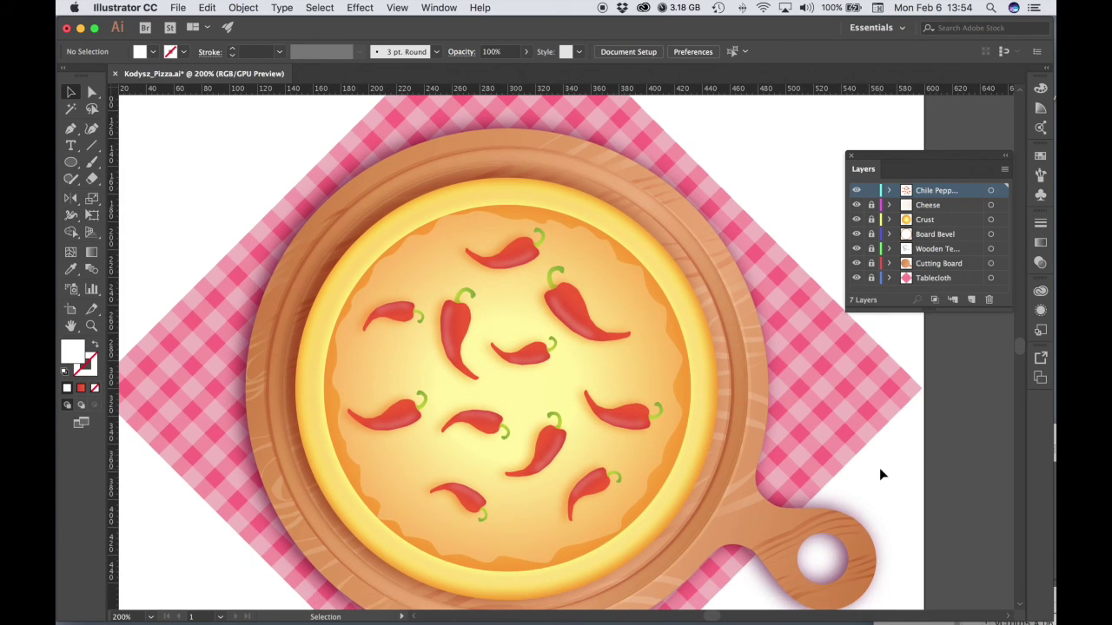